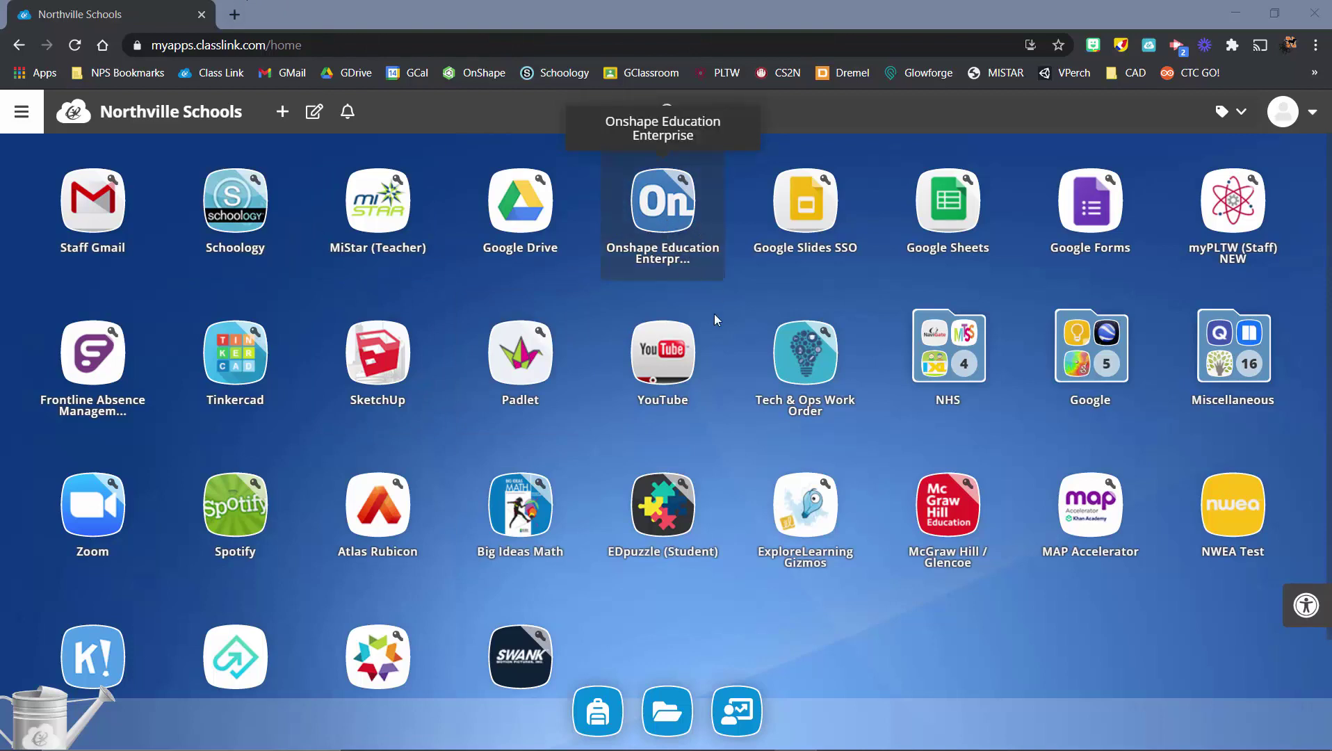
# Search the ClassLink App Library for 'onshape' and launch Onshape Education Enterprise
pyautogui.click(291, 119)
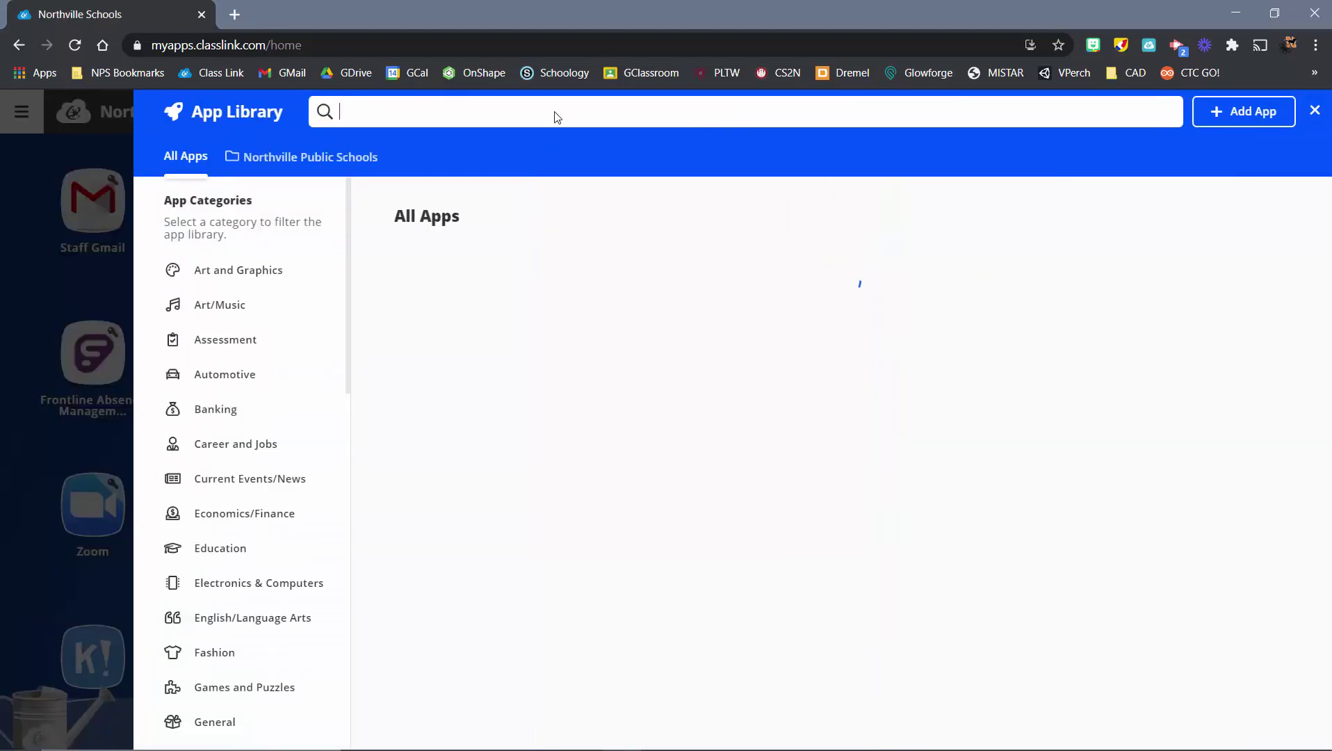
pyautogui.write('onshape')
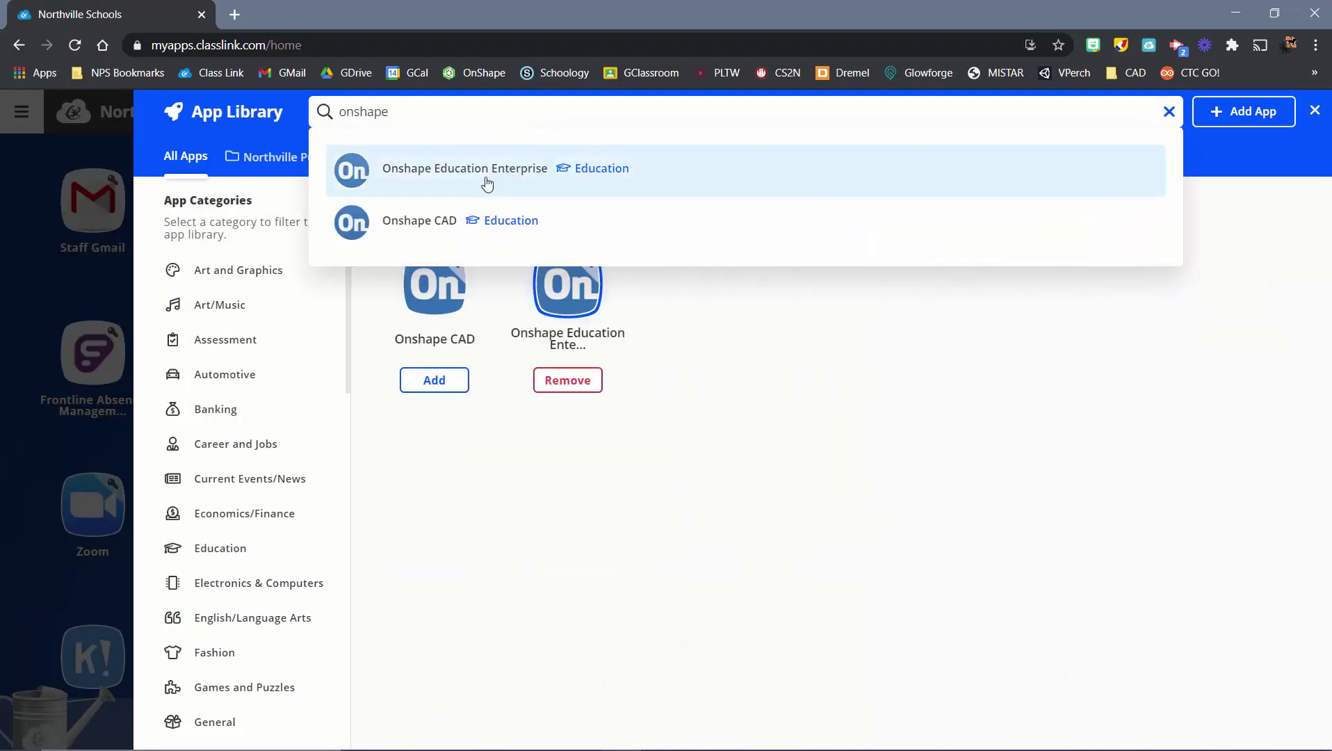
pyautogui.click(651, 179)
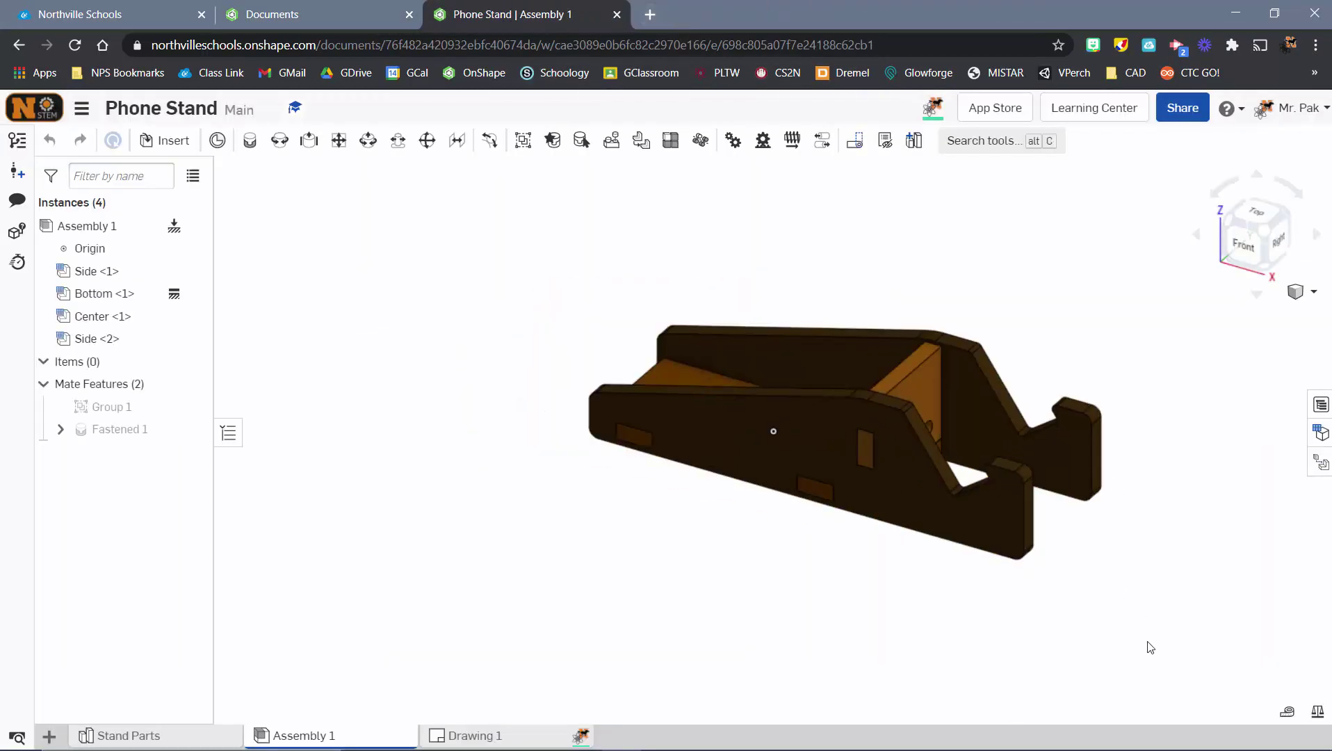
# Orbit the phone stand assembly to inspect it from the top, sides, back and angled views
pyautogui.moveTo(1149, 648); pyautogui.dragTo(926, 452, button='right')
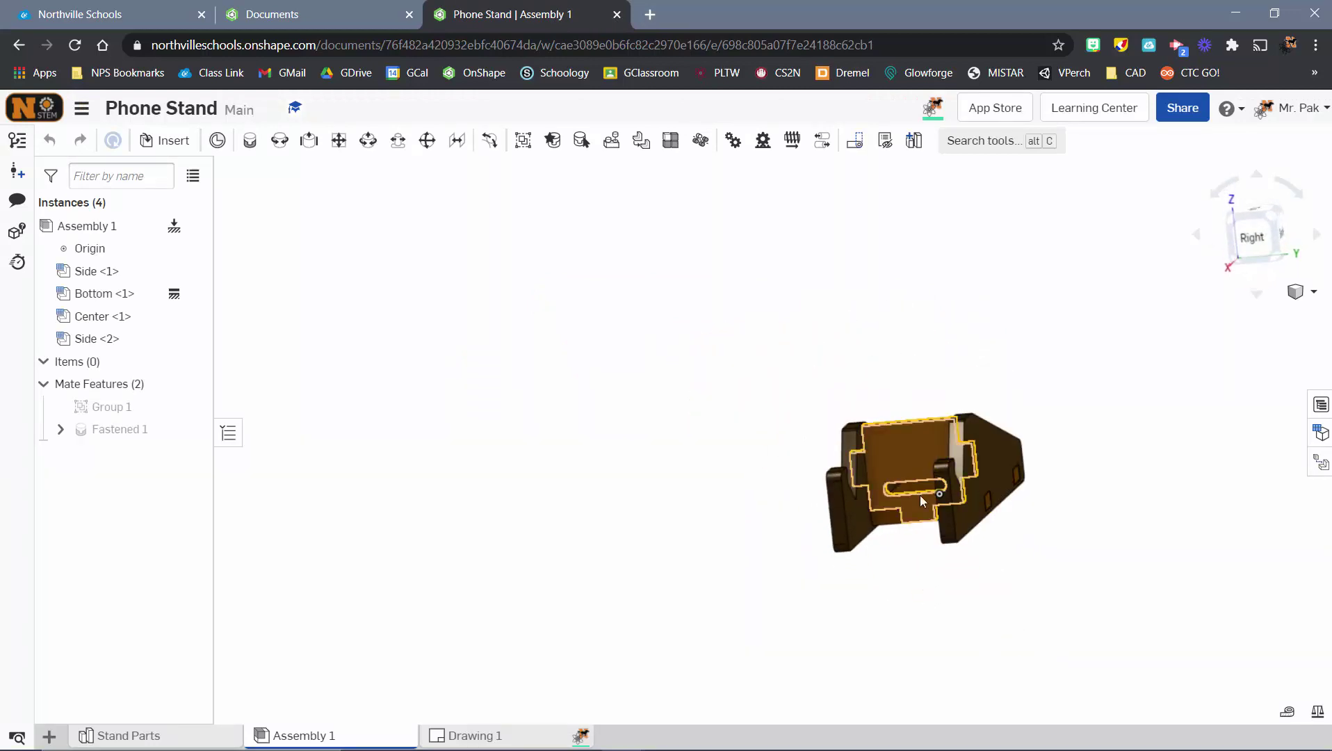
pyautogui.press('Up')
pyautogui.press('Up')
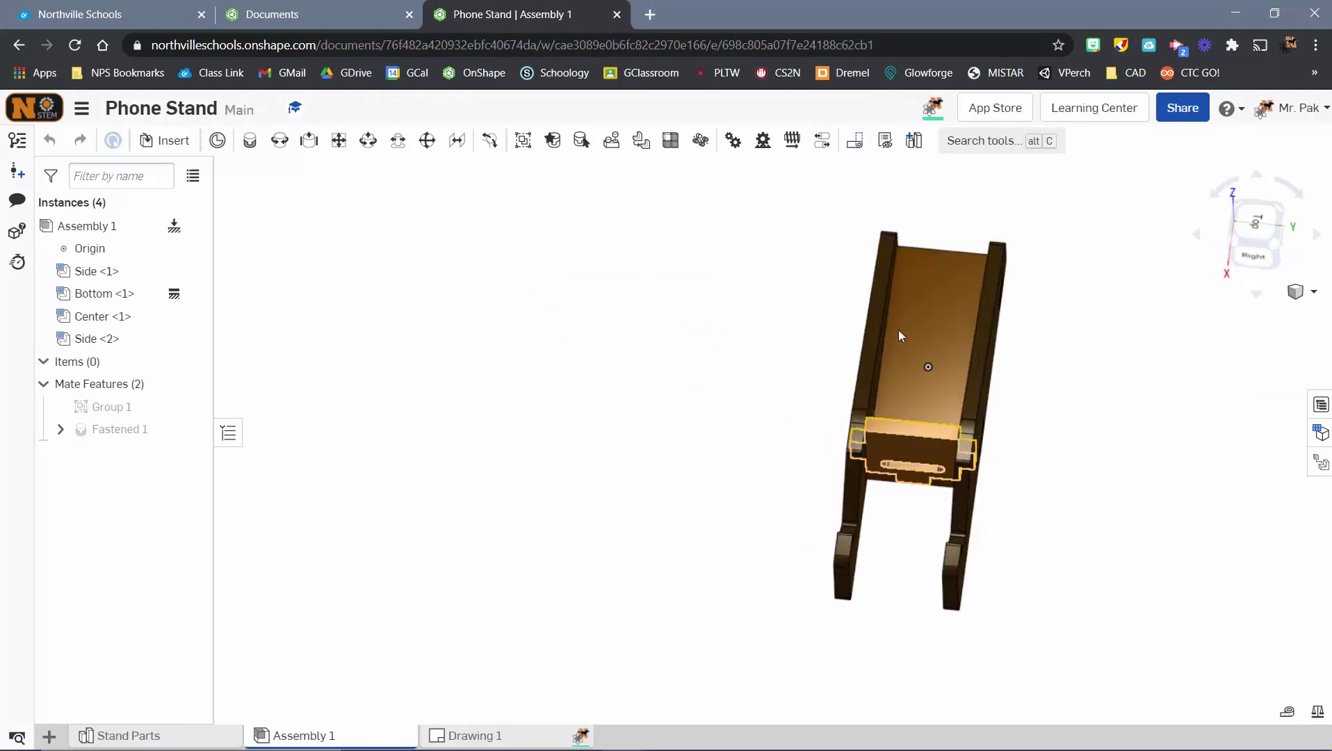
pyautogui.moveTo(1100, 570); pyautogui.dragTo(938, 498, button='right')
pyautogui.moveTo(1000, 579); pyautogui.dragTo(954, 500, button='right')
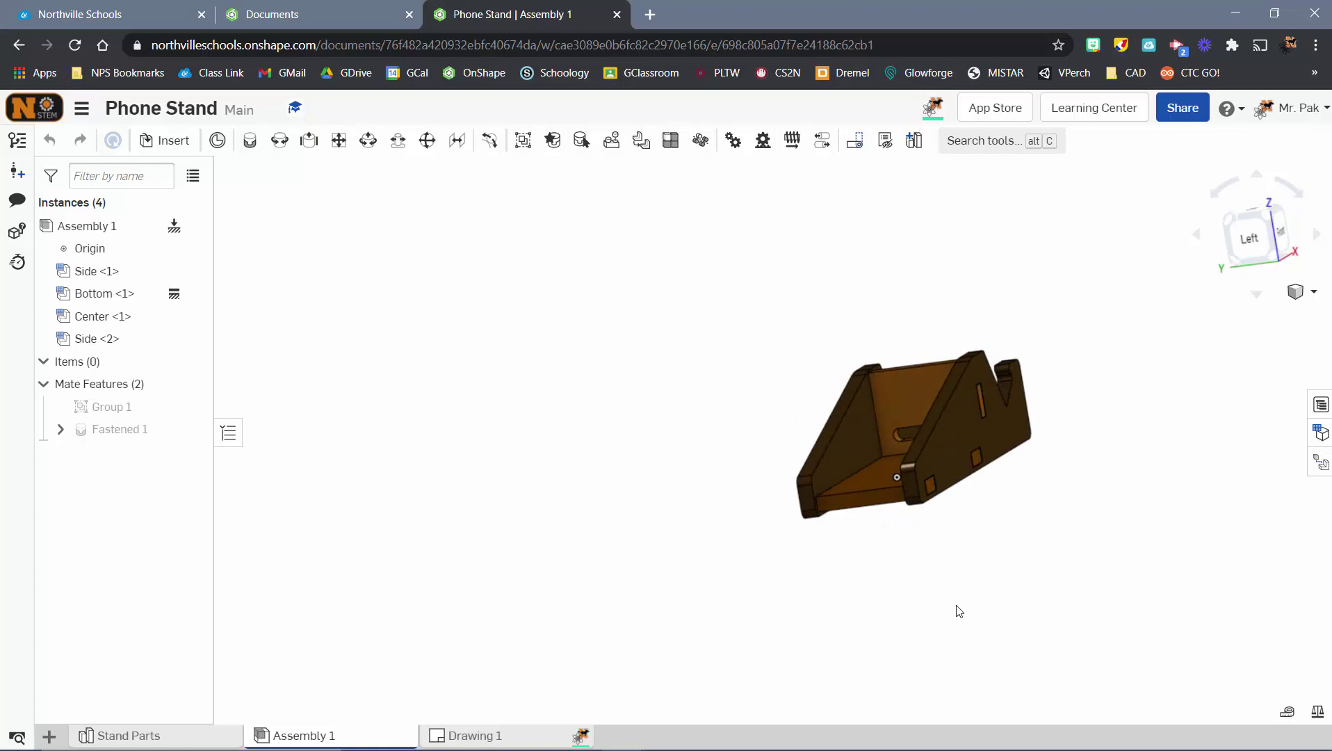
pyautogui.moveTo(961, 613); pyautogui.dragTo(915, 448, button='right')
pyautogui.moveTo(976, 606); pyautogui.dragTo(1020, 621, button='right')
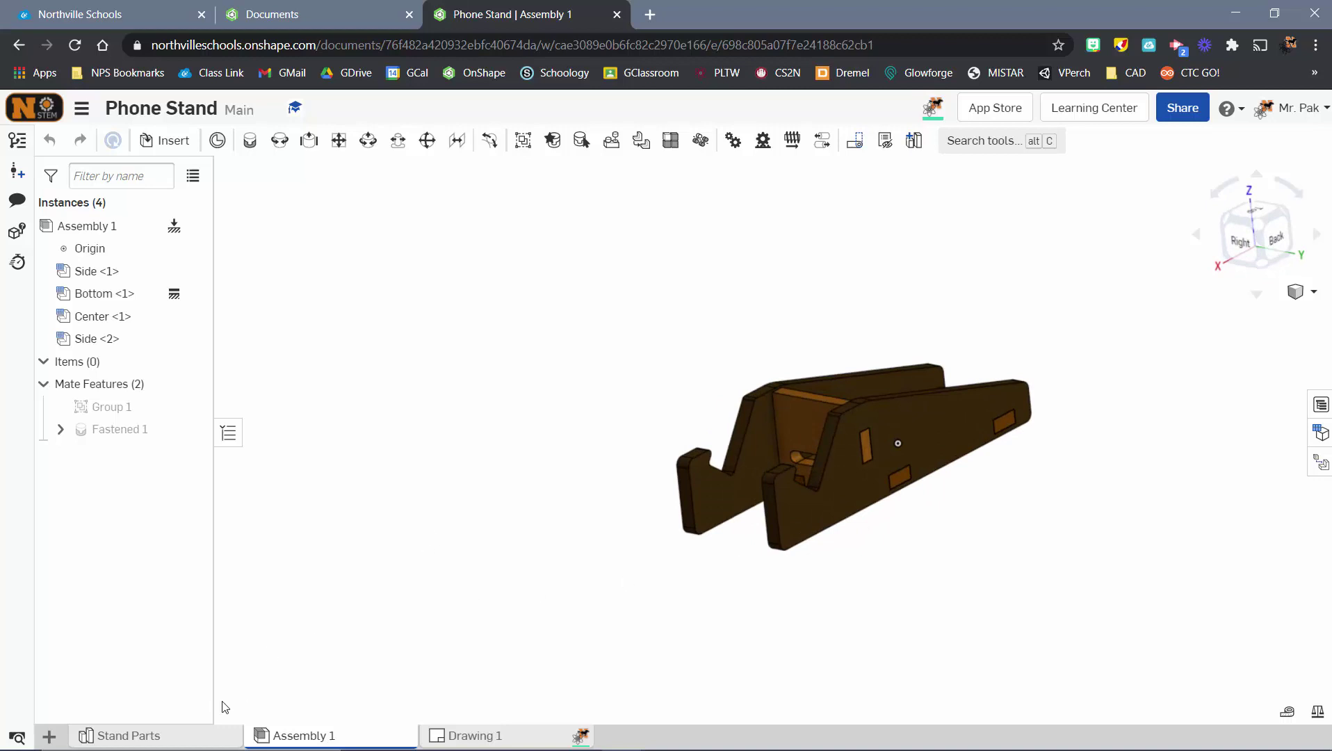
# Open the Stand Parts part studio, zoom around the model, then go to the My Onshape documents list
pyautogui.click(127, 735)
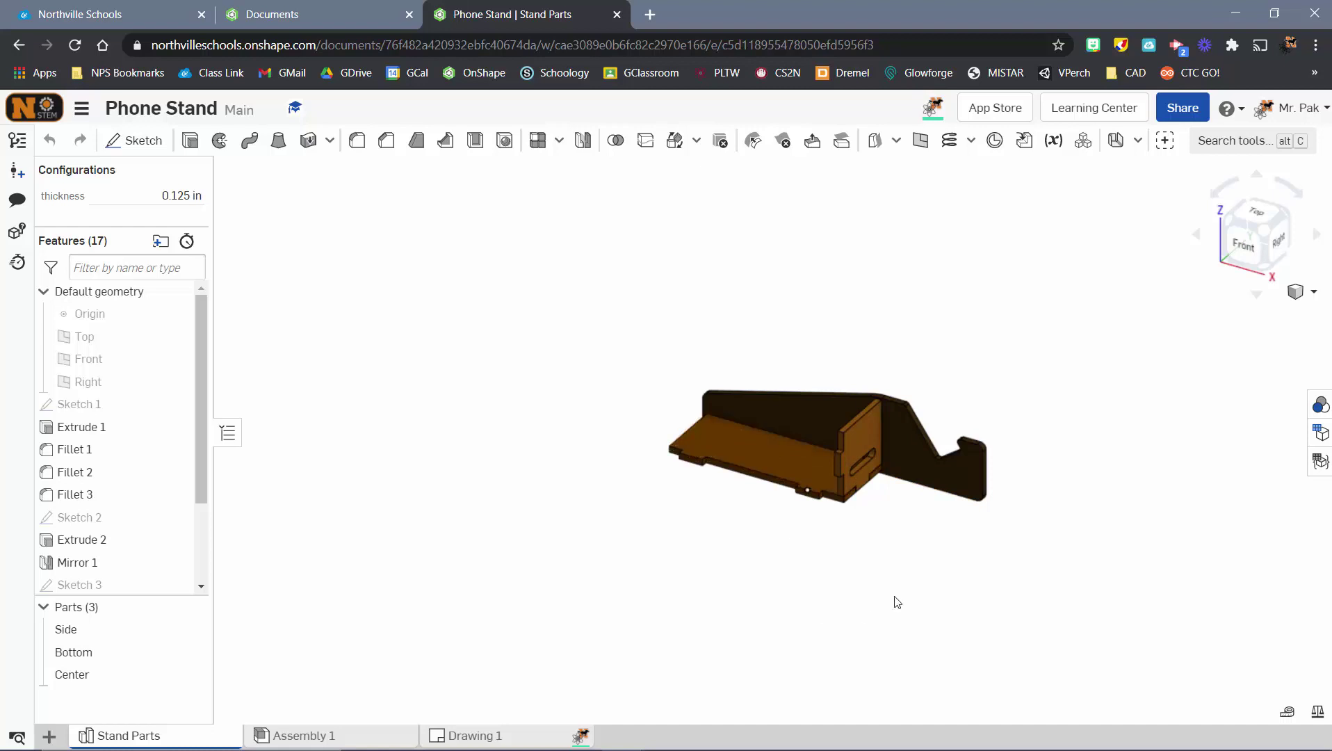
pyautogui.scroll(5, 910, 542)
pyautogui.scroll(4, 788, 362)
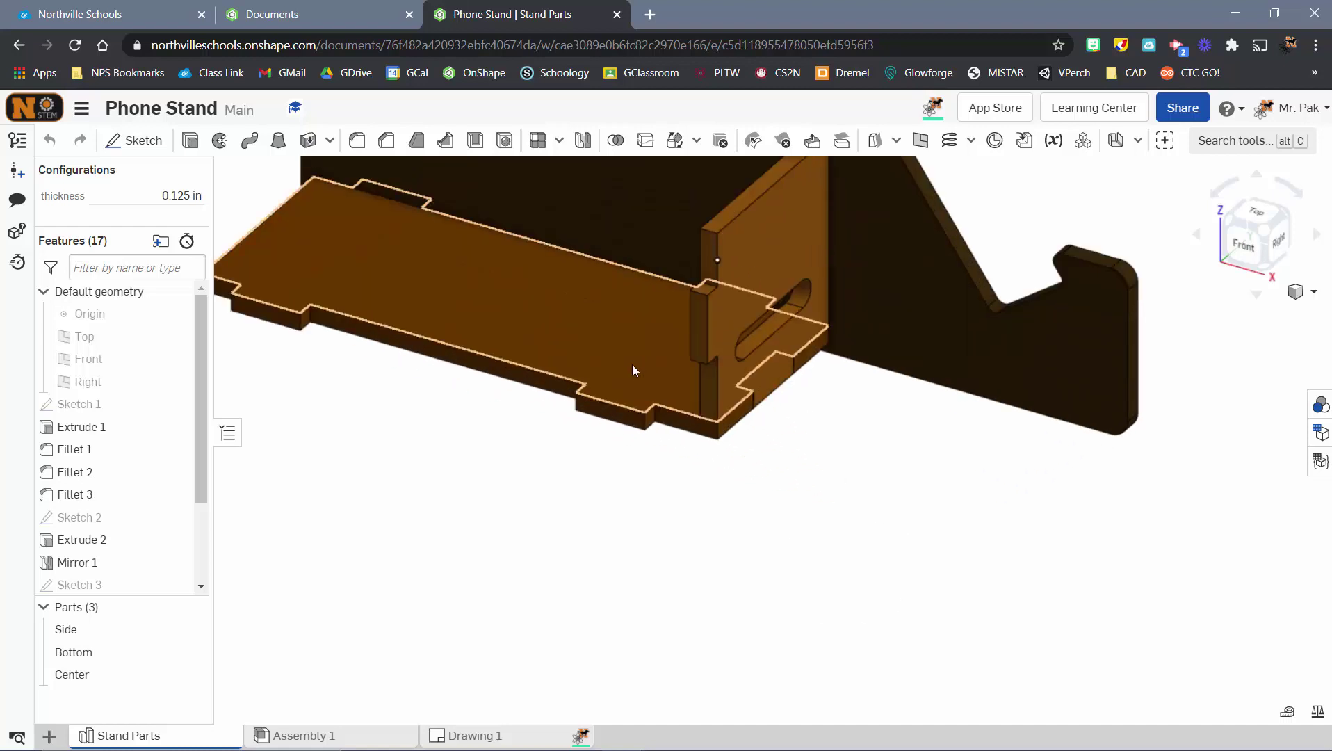
pyautogui.scroll(-5, 848, 547)
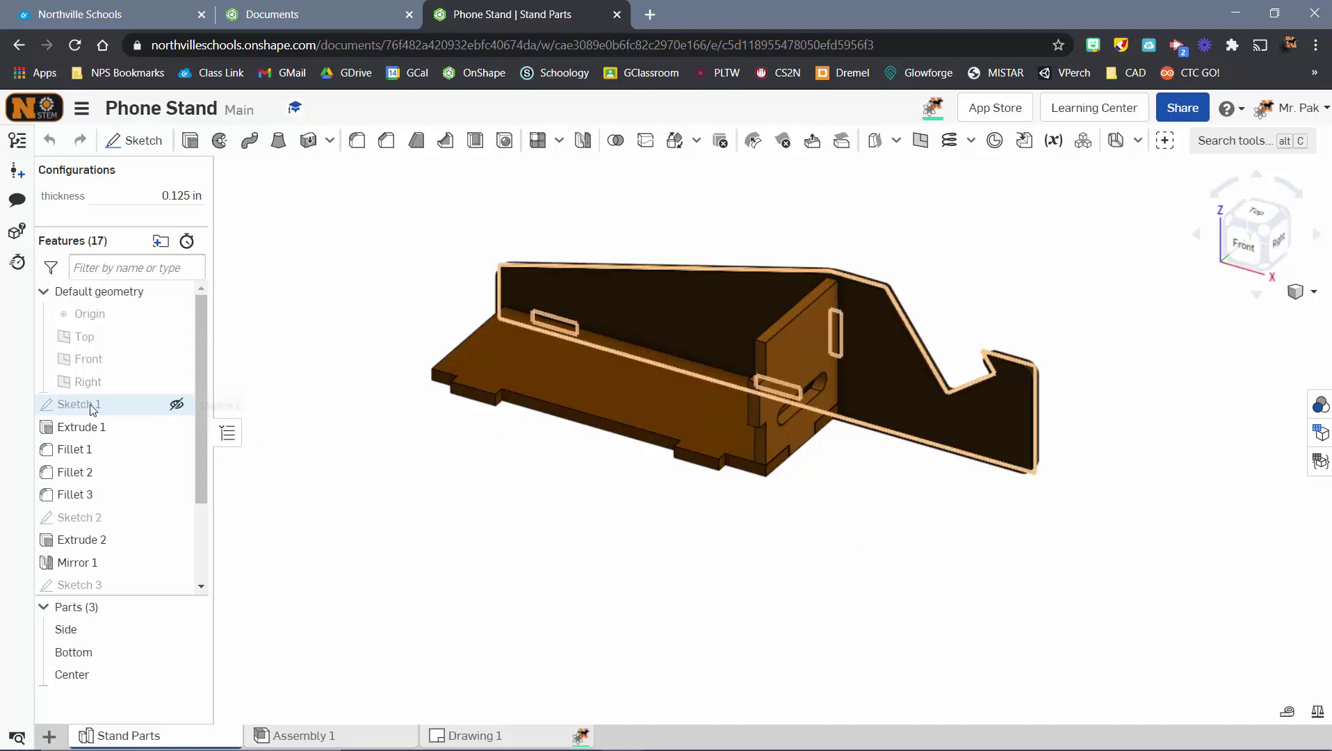
pyautogui.click(270, 16)
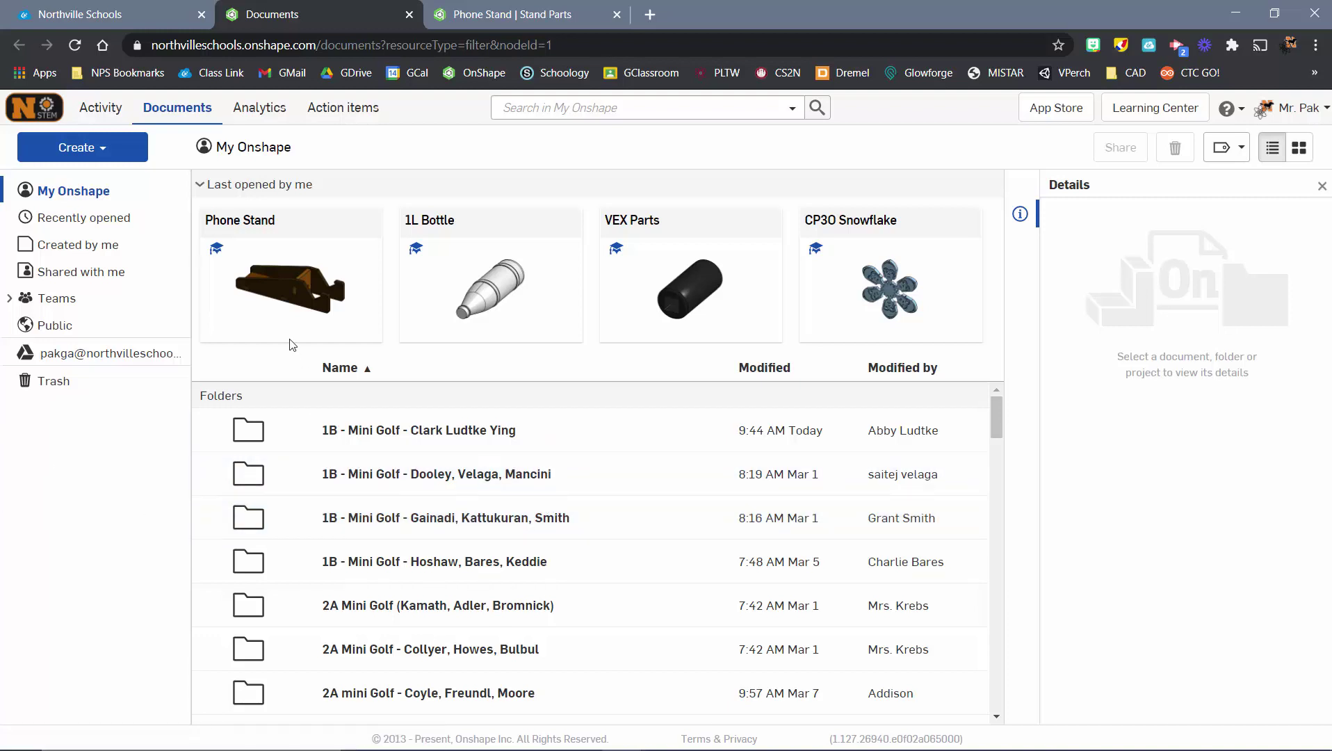
# Create a new document named 'Phone Stand Example'
pyautogui.click(111, 147)
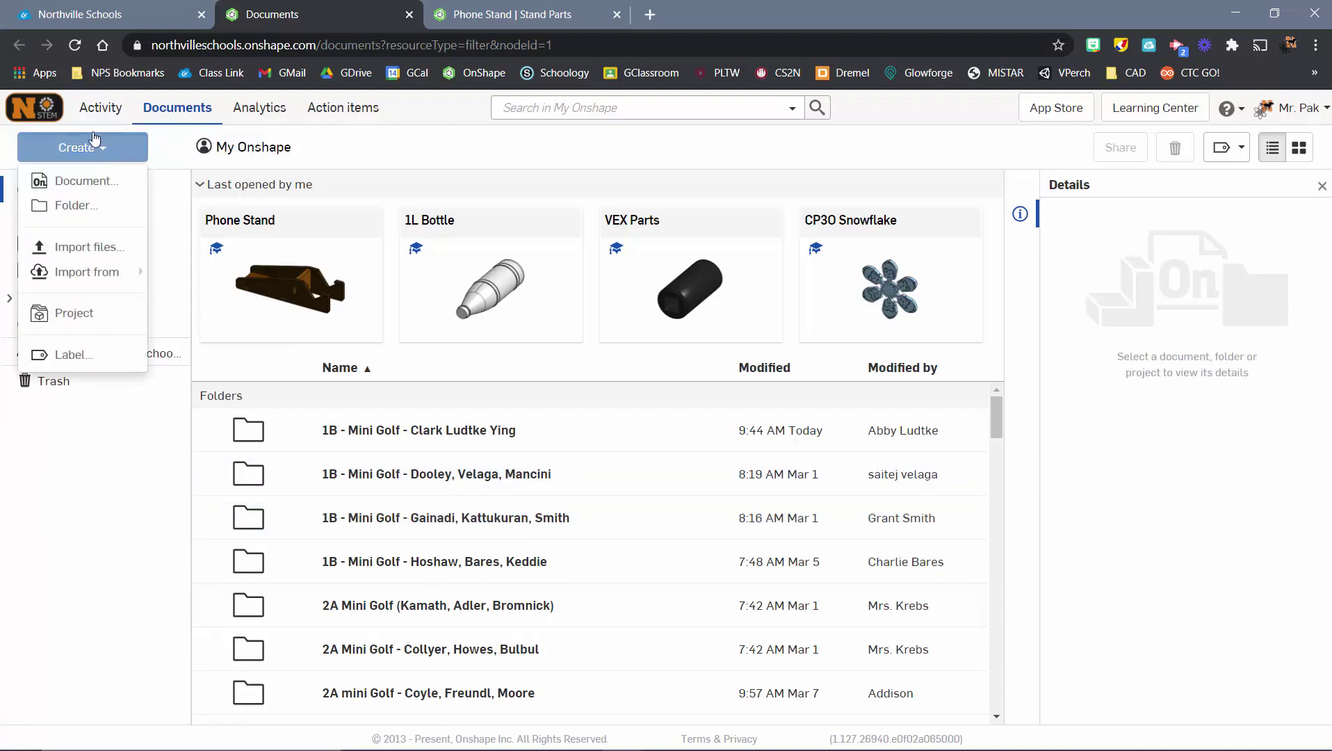
pyautogui.click(85, 185)
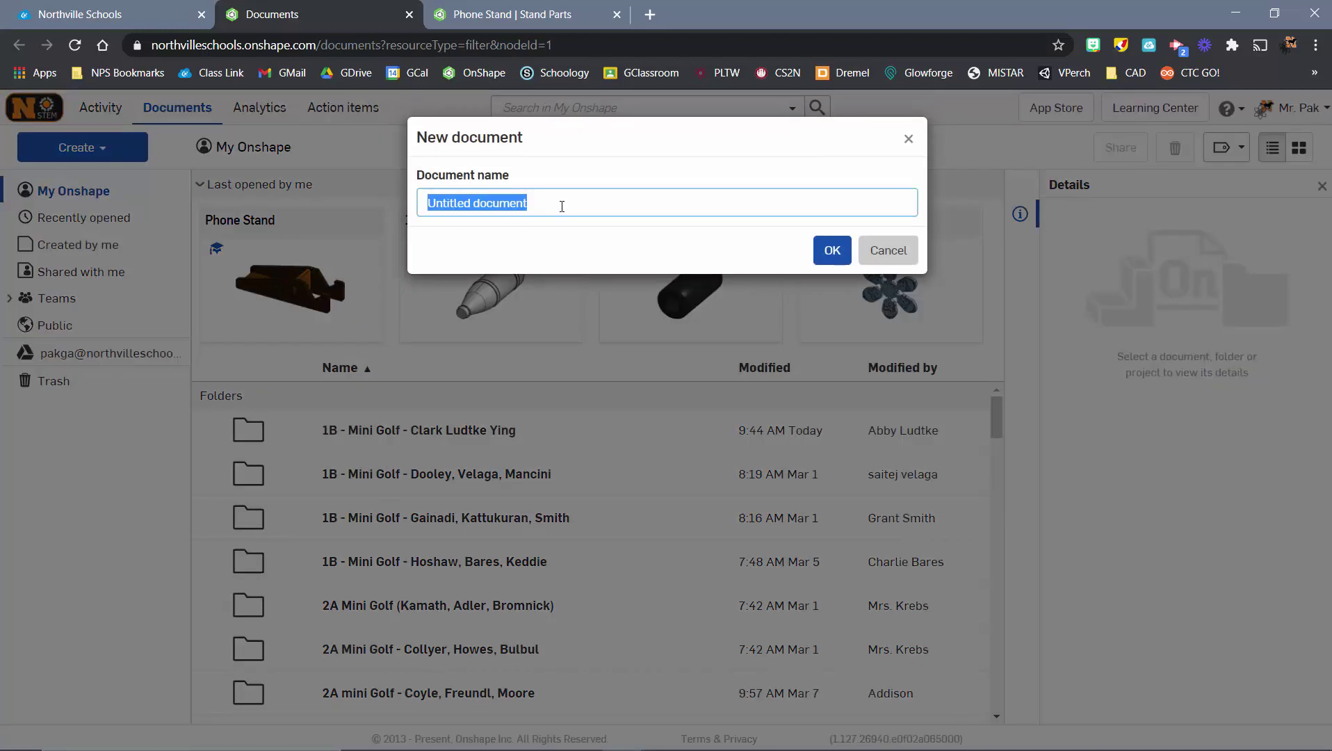
pyautogui.write('Phone Stand Example')
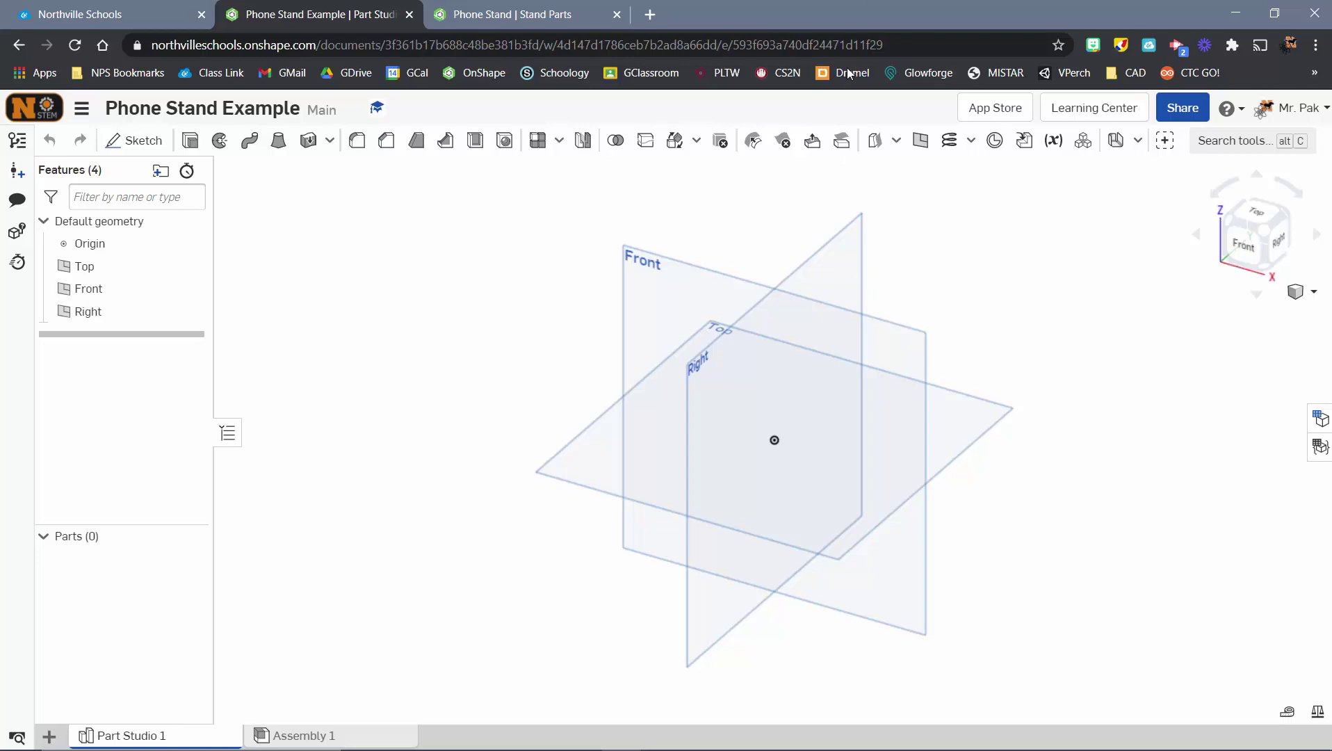
# Set the Stand Parts thickness configuration to 0.225 in, check it by orbiting, and return to Phone Stand Example
pyautogui.click(550, 14)
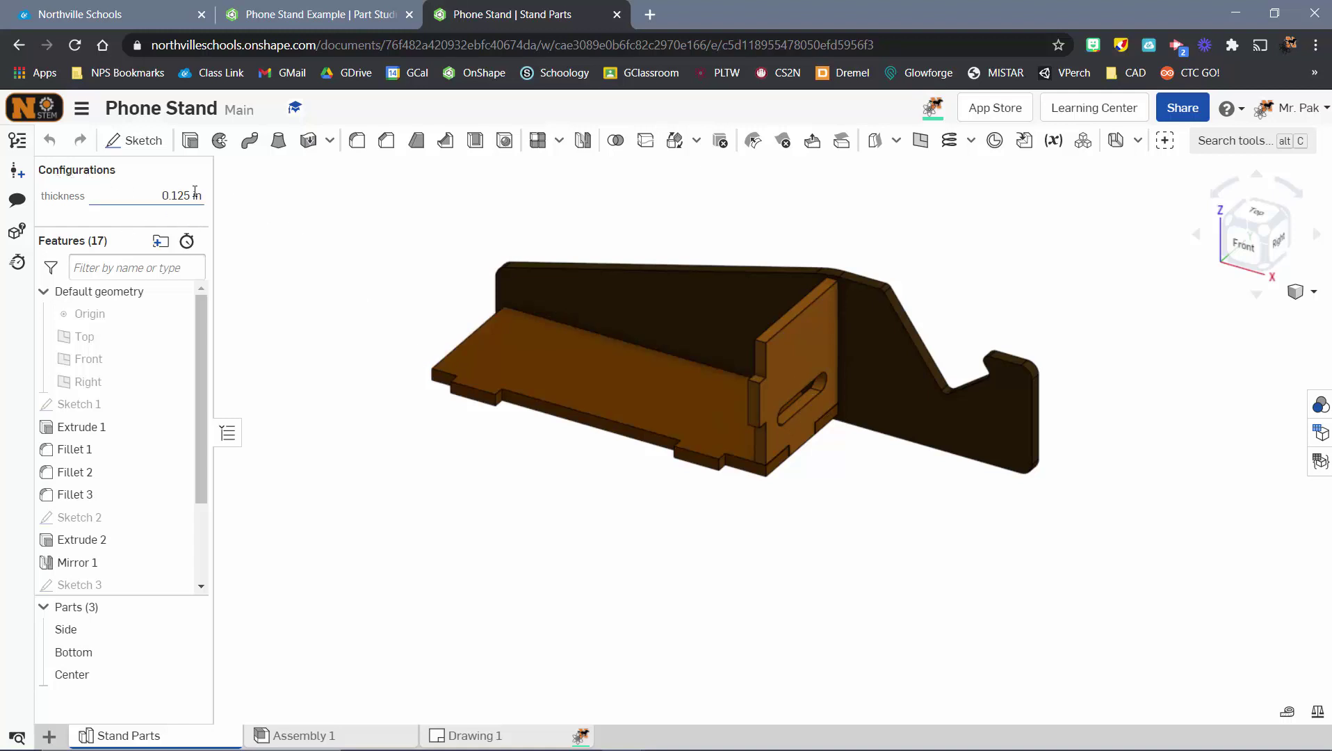
pyautogui.click(166, 195)
pyautogui.write('.225')
pyautogui.press('Return')
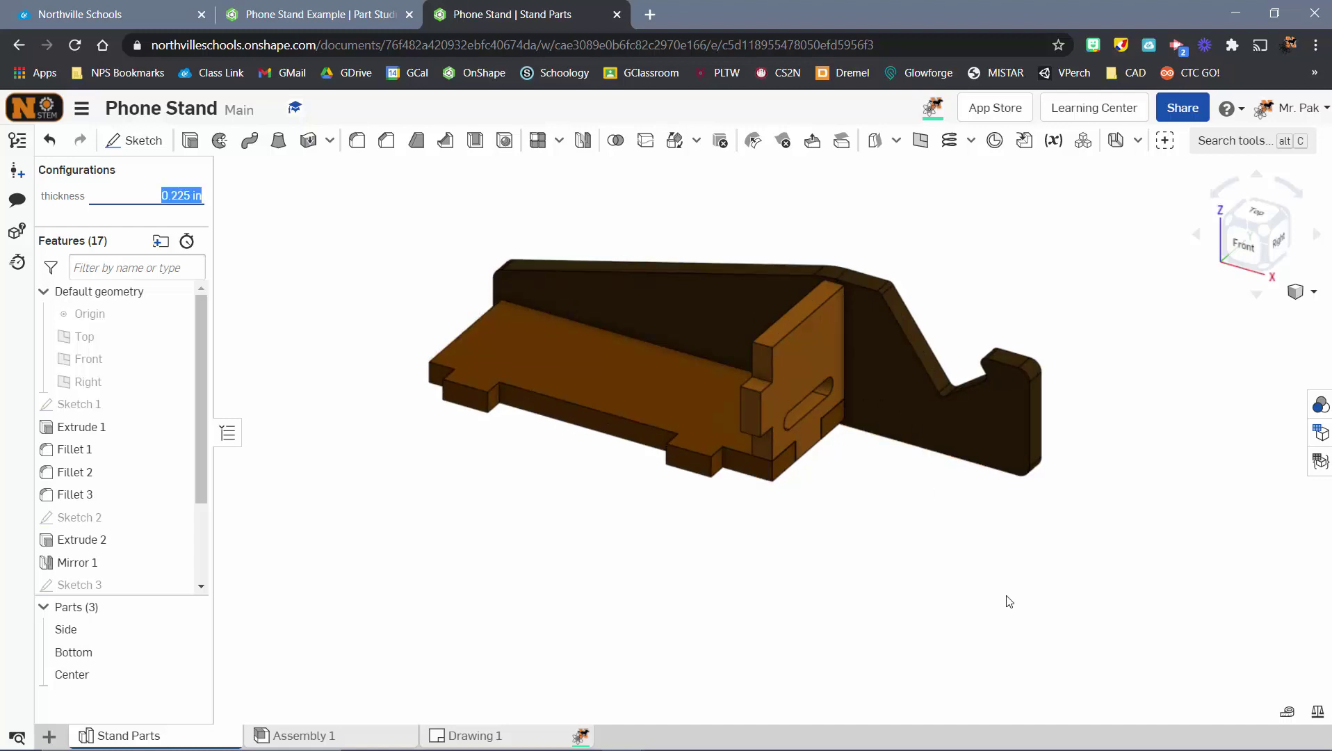
pyautogui.moveTo(1025, 582); pyautogui.dragTo(859, 586, button='right')
pyautogui.moveTo(681, 553); pyautogui.dragTo(845, 571, button='right')
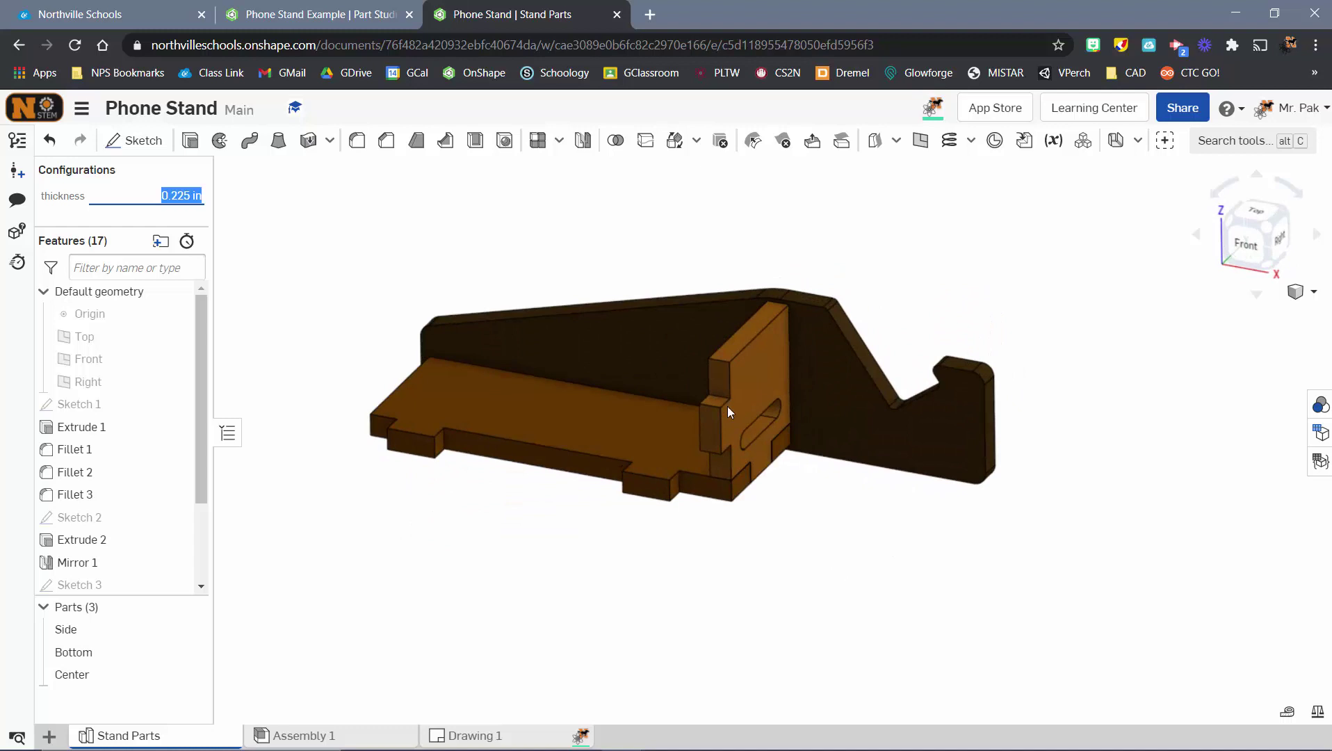
pyautogui.click(340, 8)
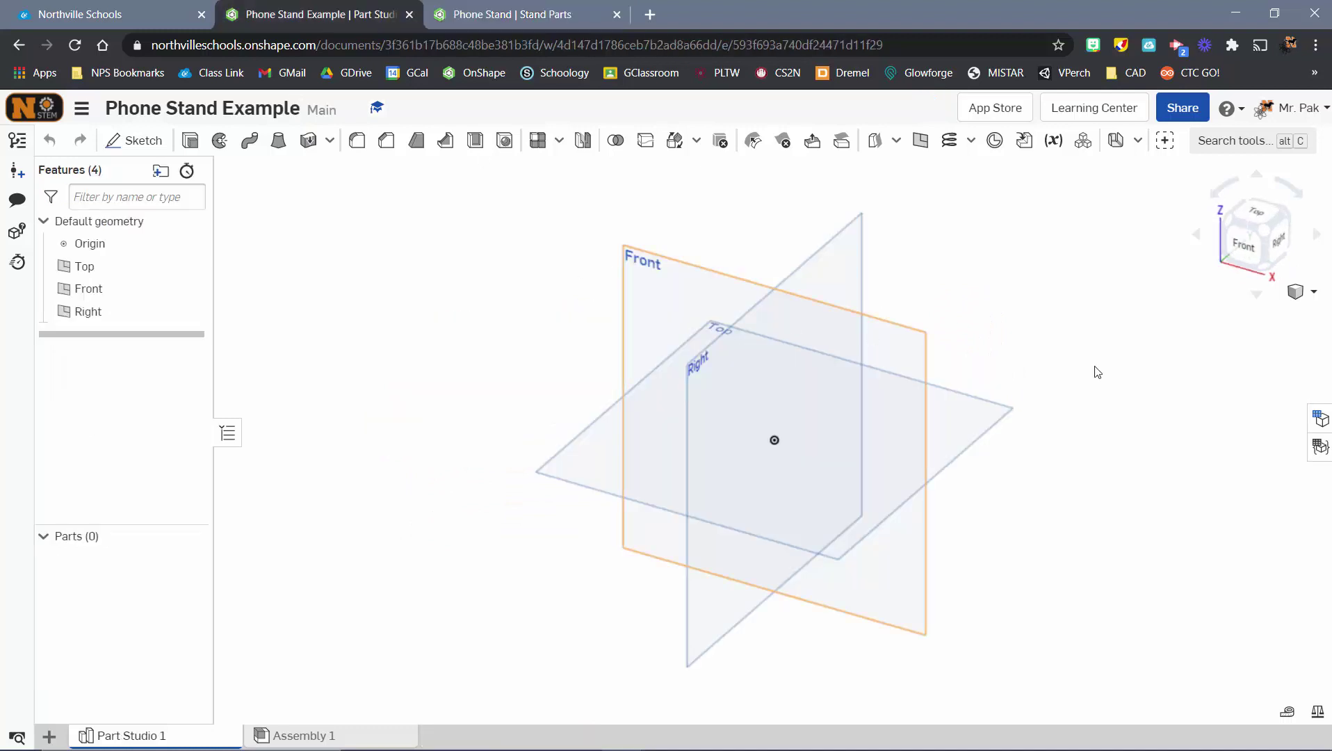
# Open the Part Studio configurations panel and start, then dismiss, a 'thicknes' configuration variable
pyautogui.click(1316, 421)
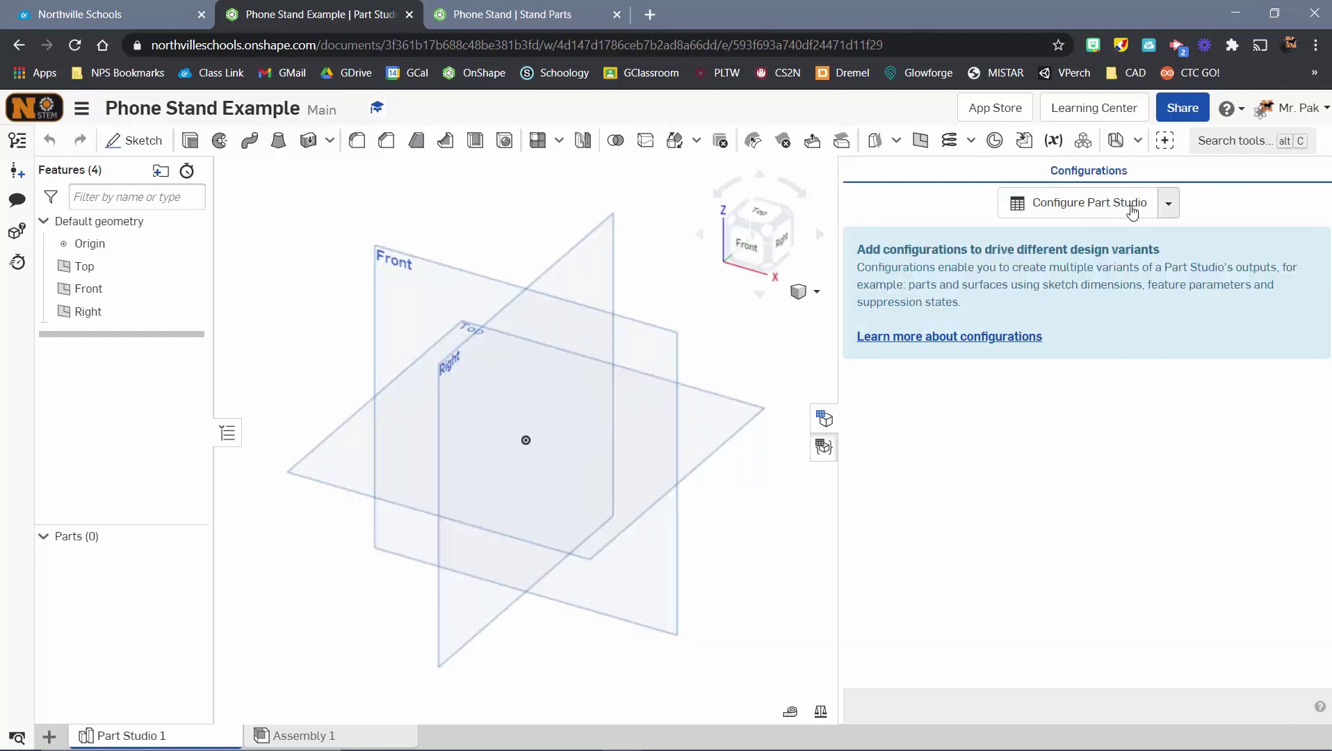
pyautogui.click(1168, 205)
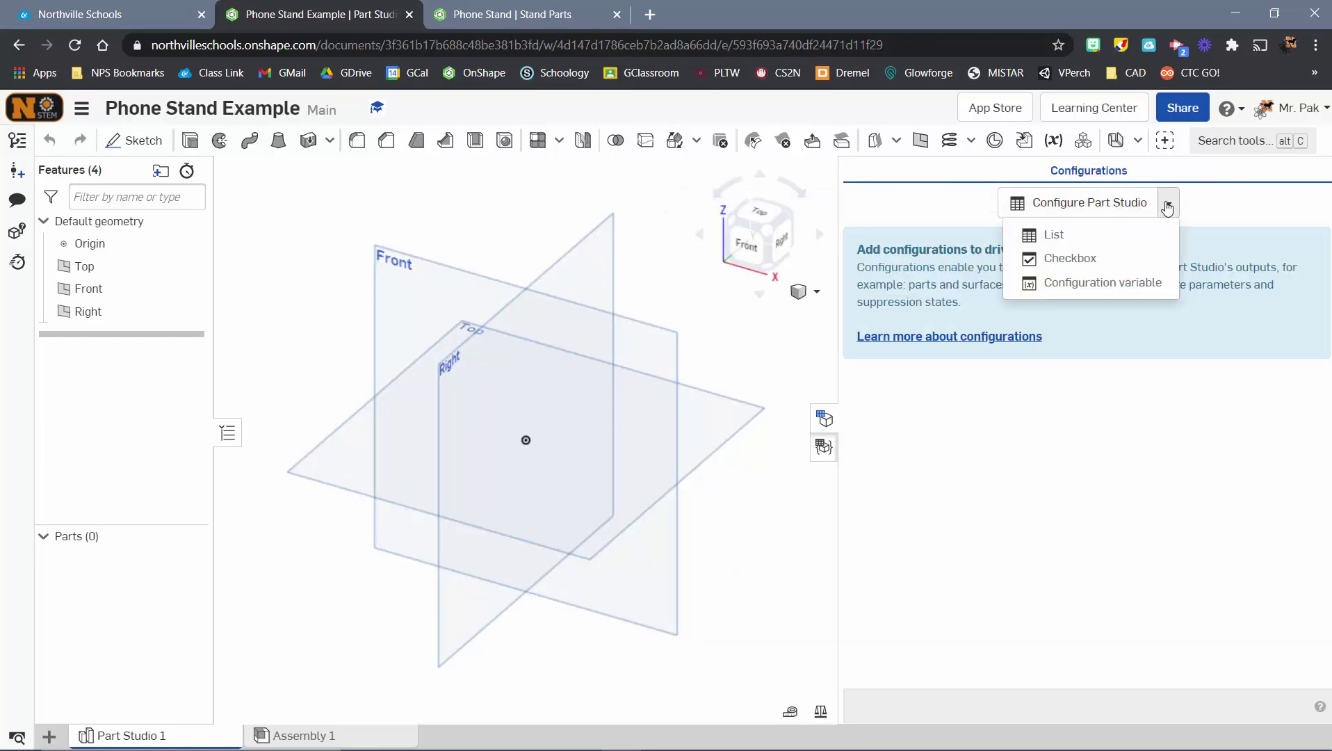
pyautogui.click(1087, 286)
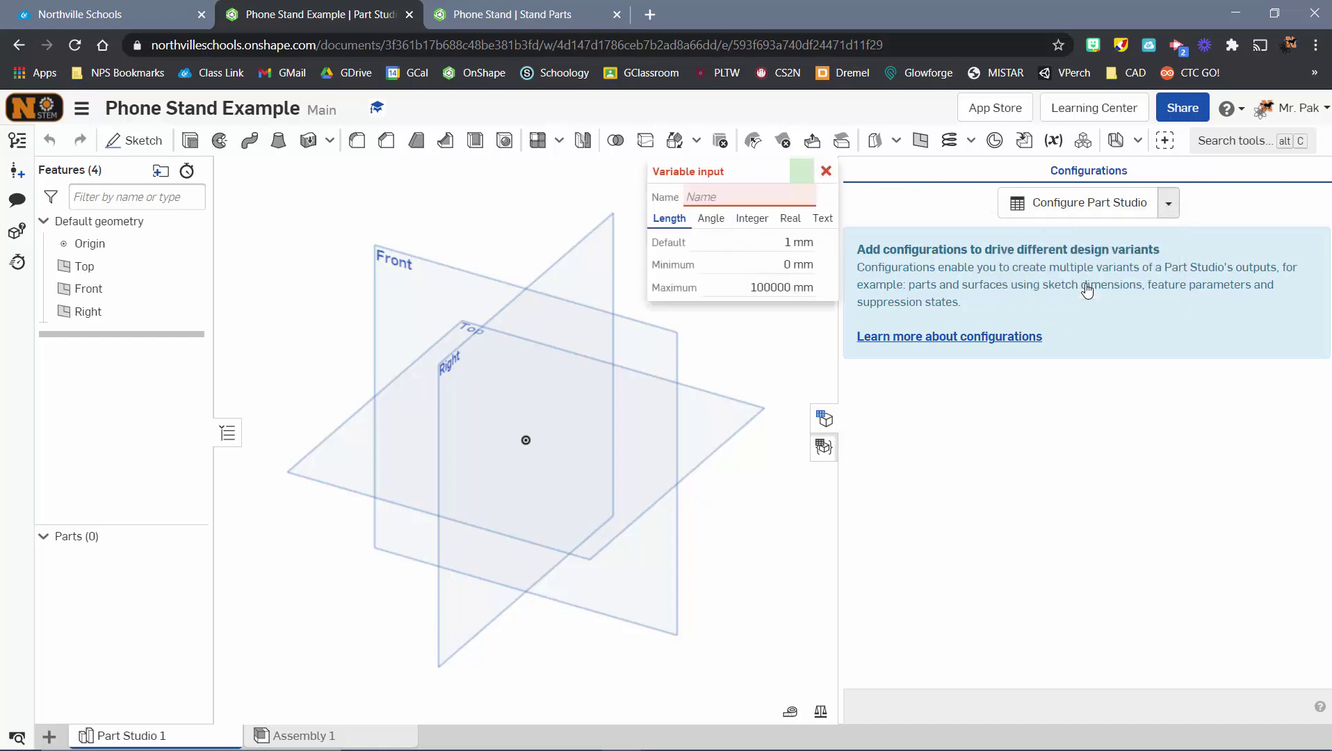
pyautogui.write('thickness')
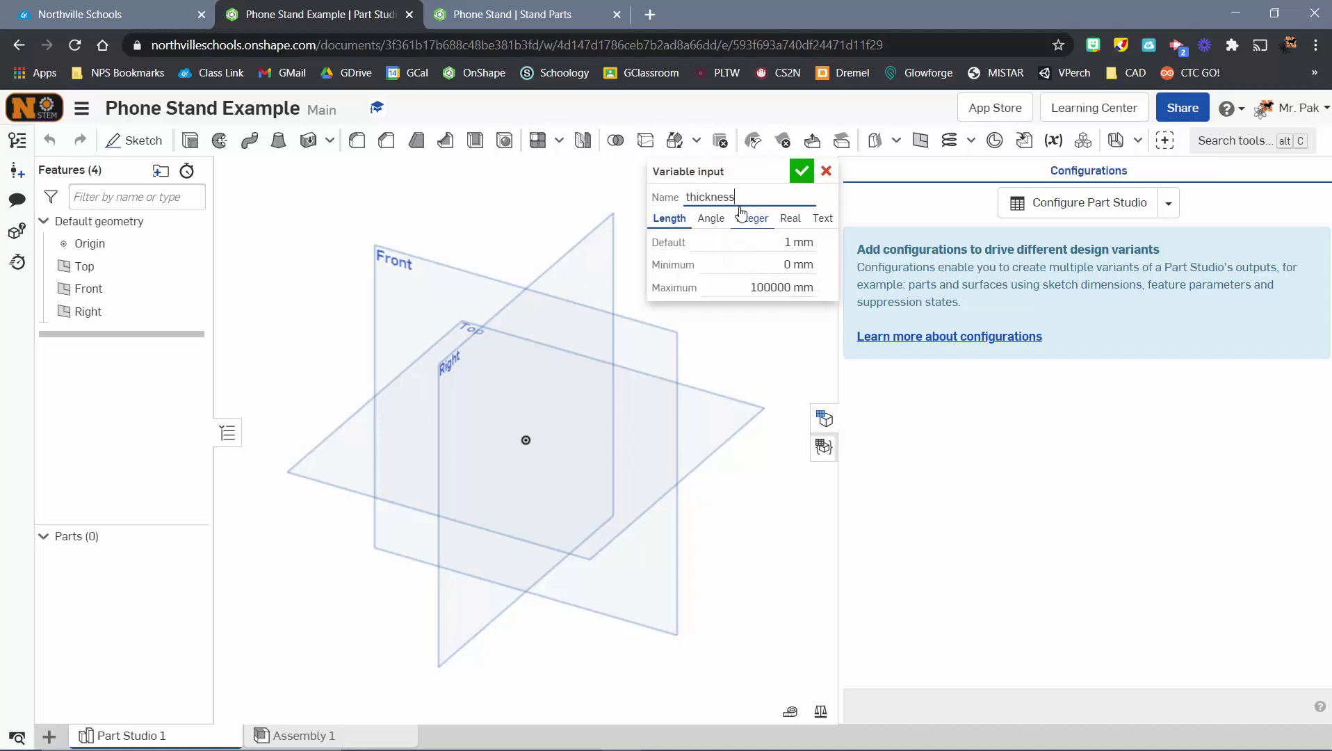
pyautogui.press('Tab')
pyautogui.press('Tab')
pyautogui.click(826, 170)
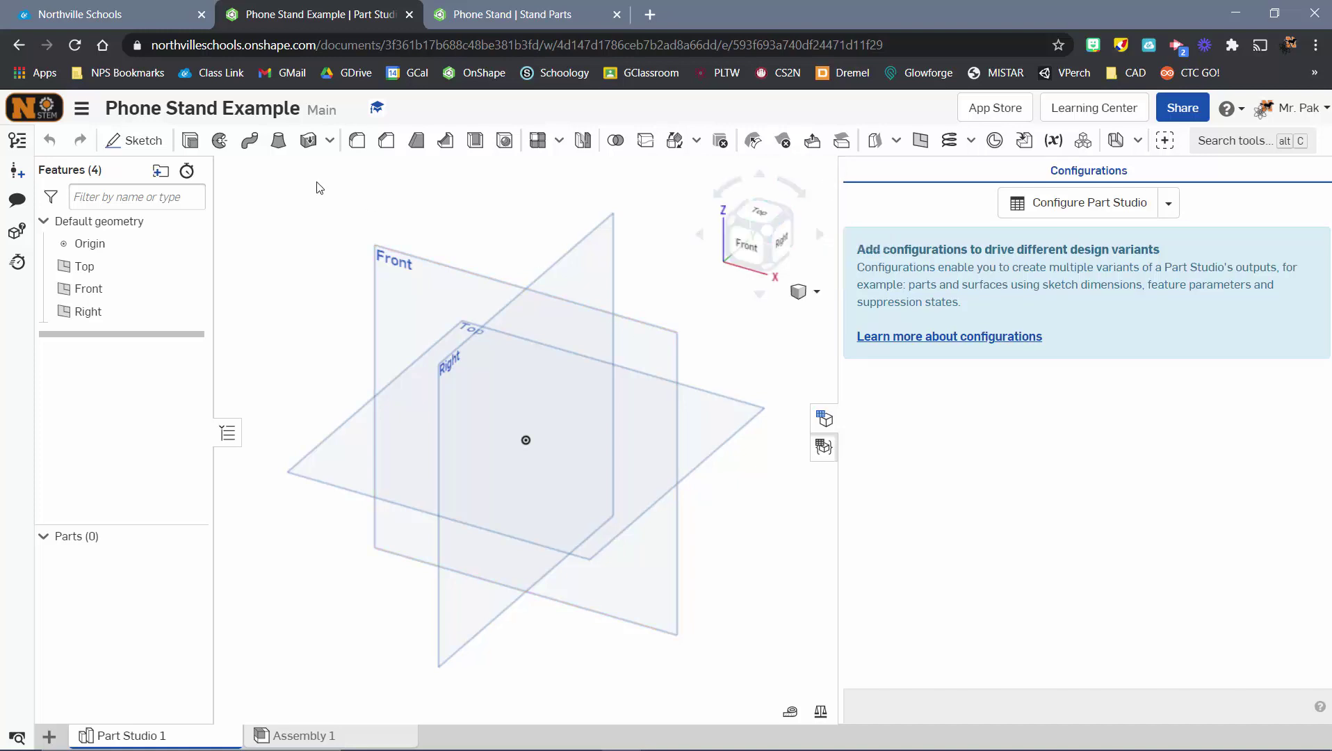
# Set the workspace units to Inch for default length, keeping Gram for mass
pyautogui.click(82, 107)
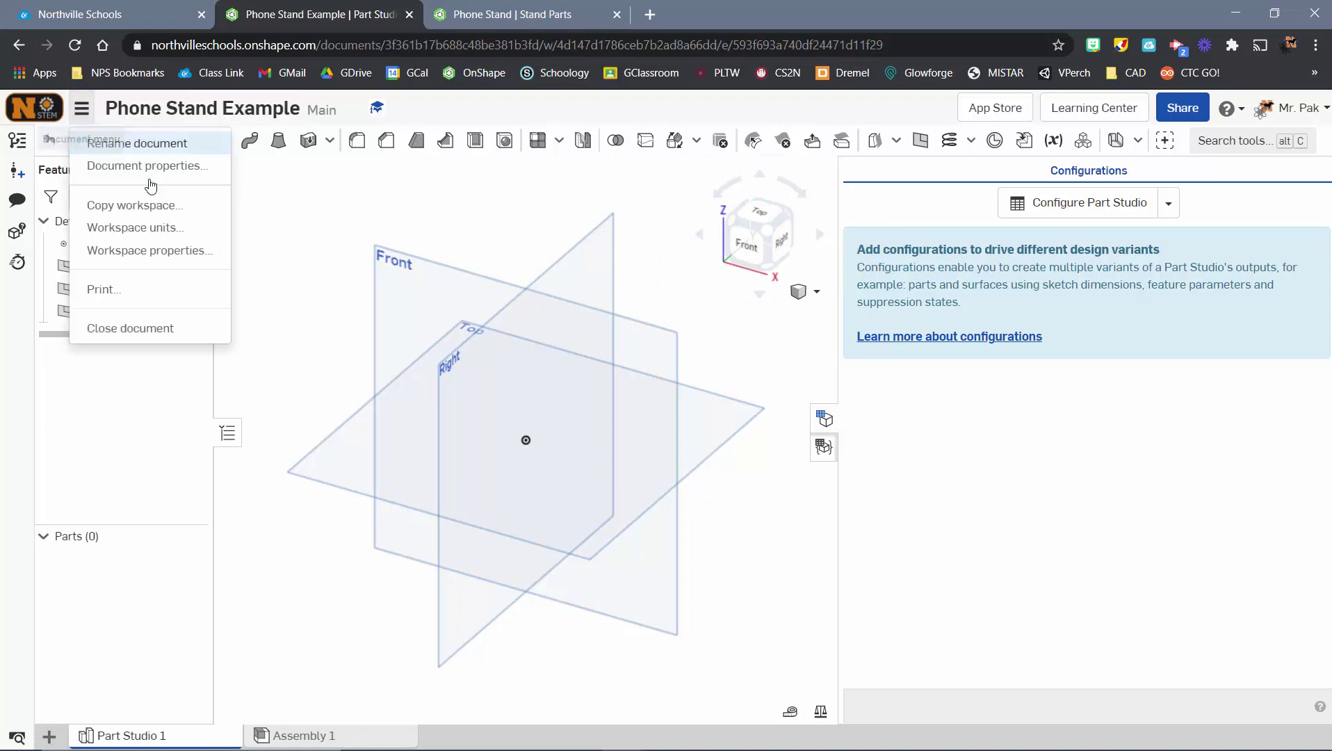
pyautogui.click(165, 228)
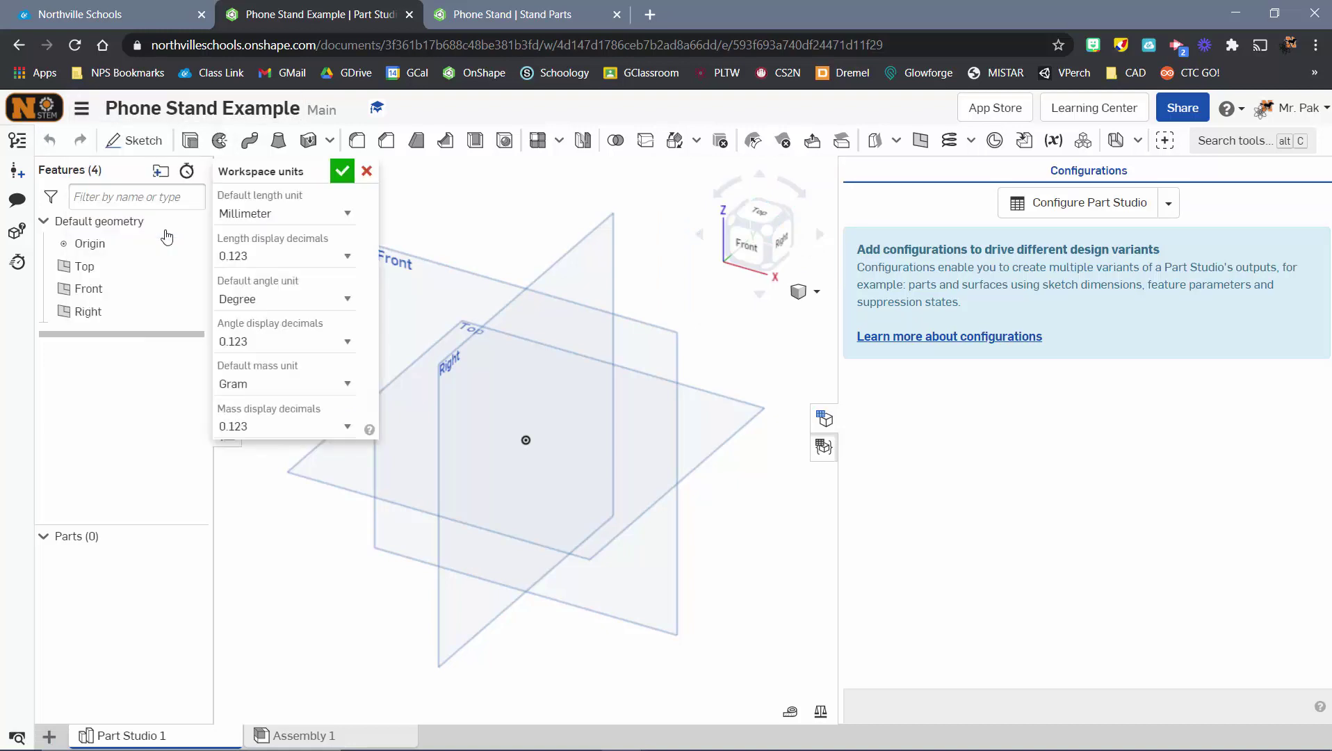
pyautogui.click(277, 214)
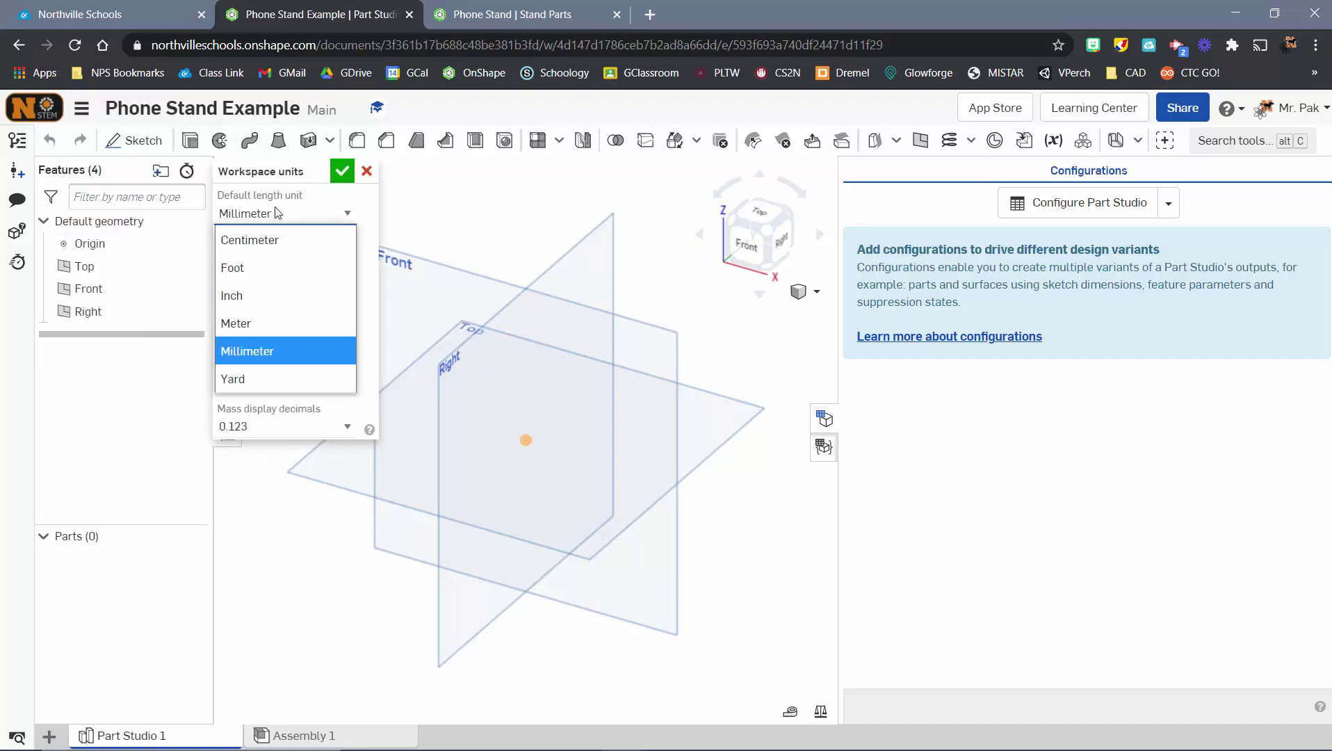
pyautogui.click(258, 293)
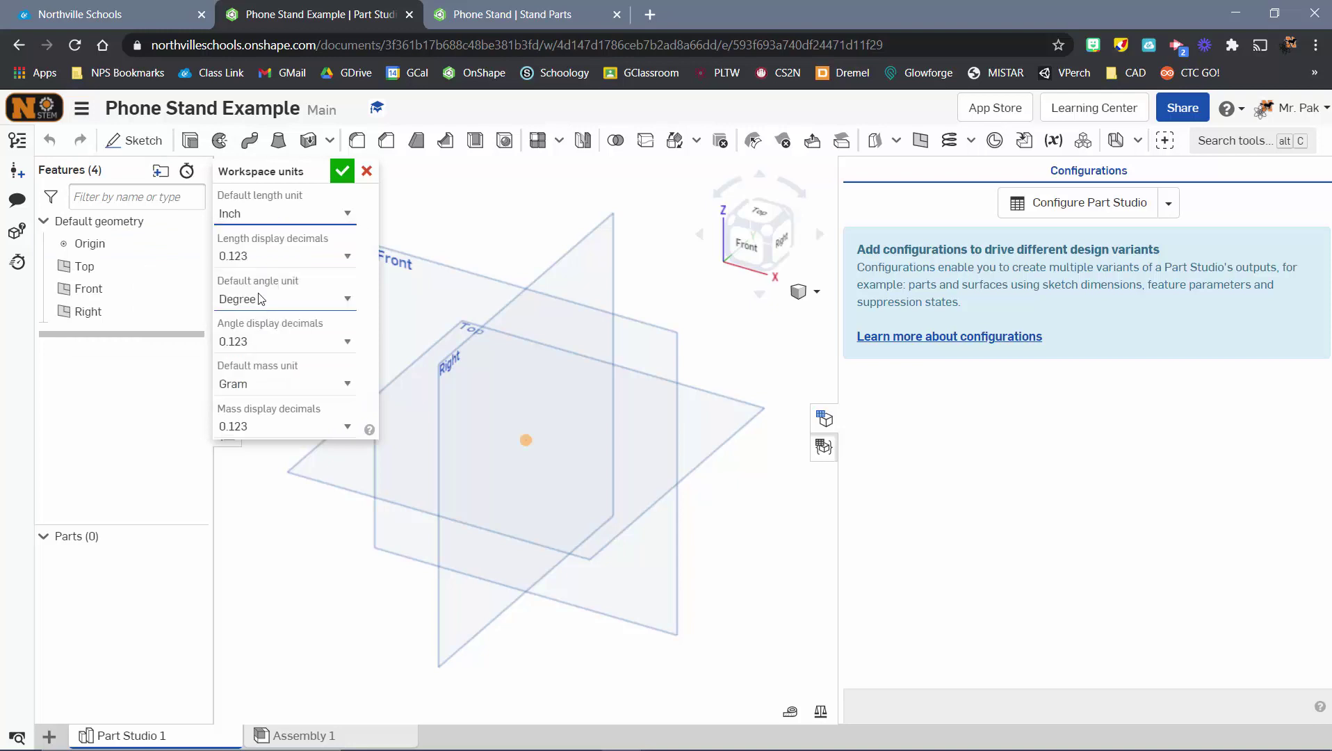
pyautogui.click(297, 384)
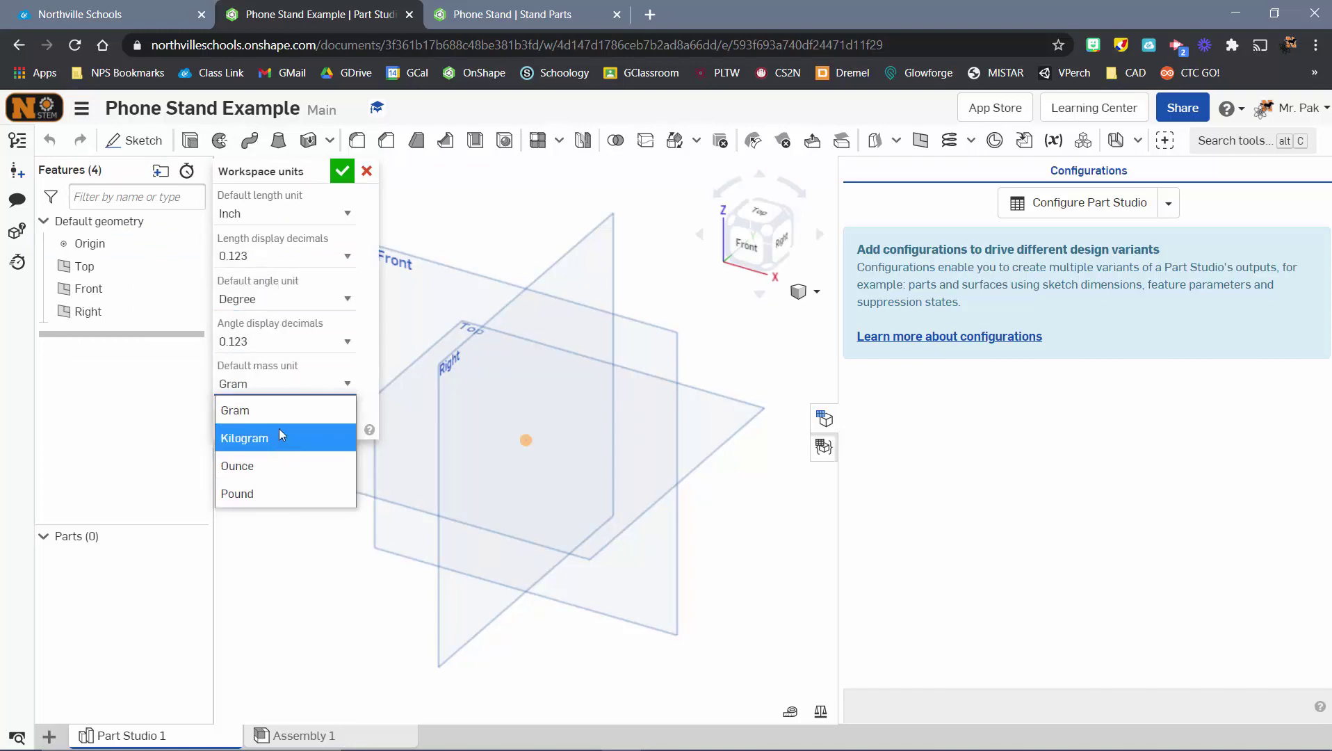
pyautogui.click(277, 410)
pyautogui.click(342, 171)
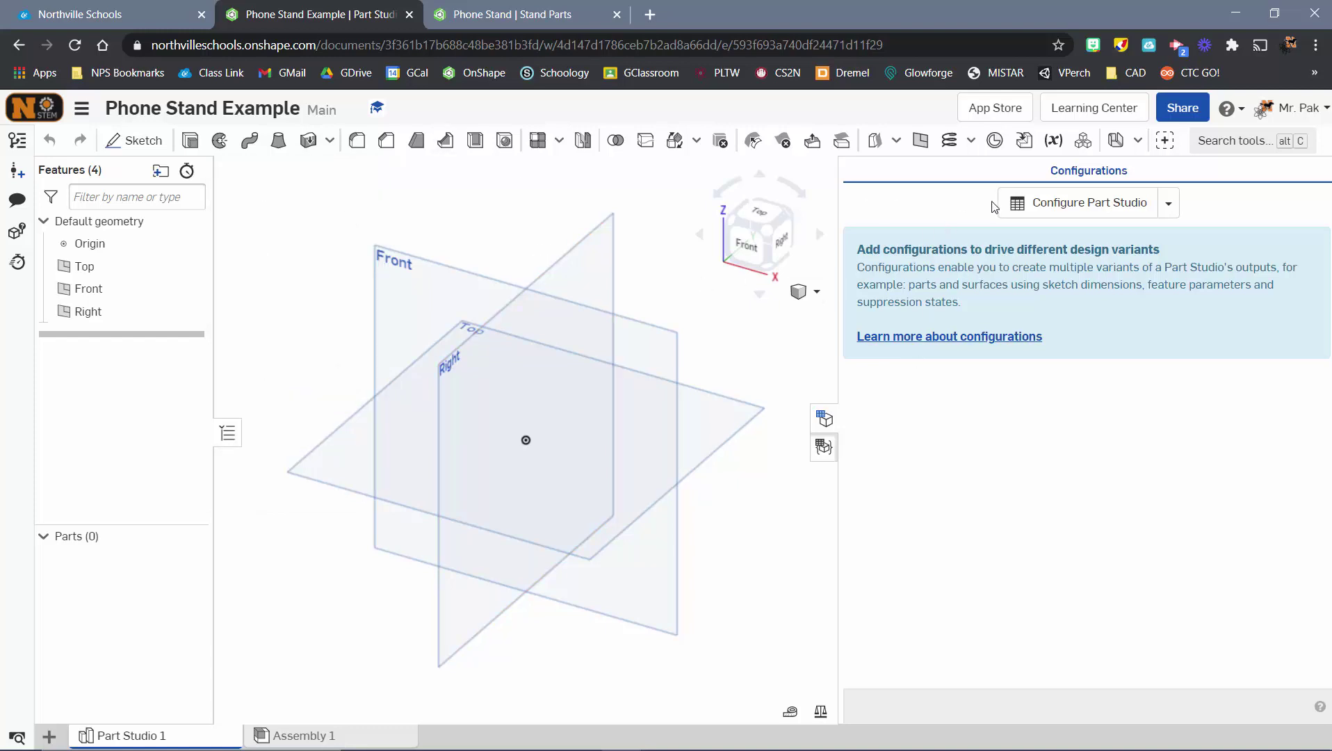
# Add a 'thickness' configuration variable with a default value of 0.225 in
pyautogui.click(1169, 204)
pyautogui.click(1102, 285)
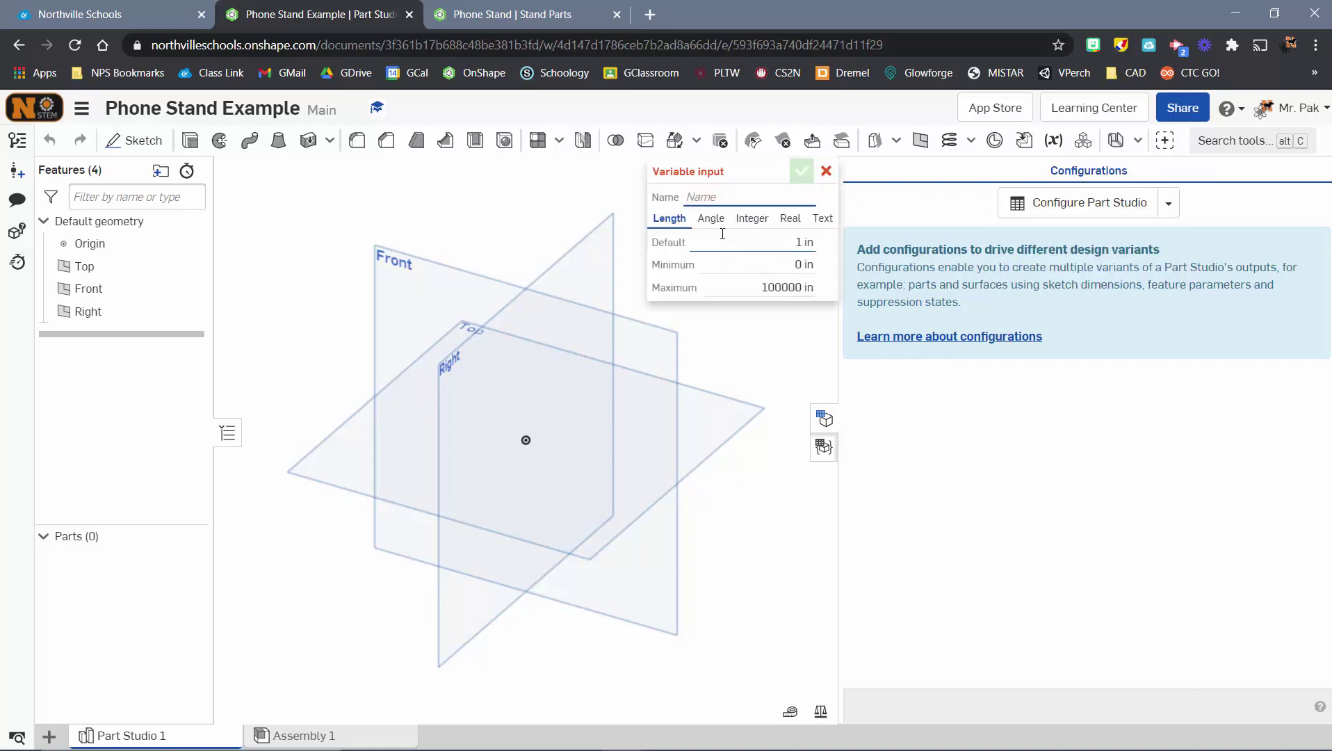
pyautogui.write('thickness')
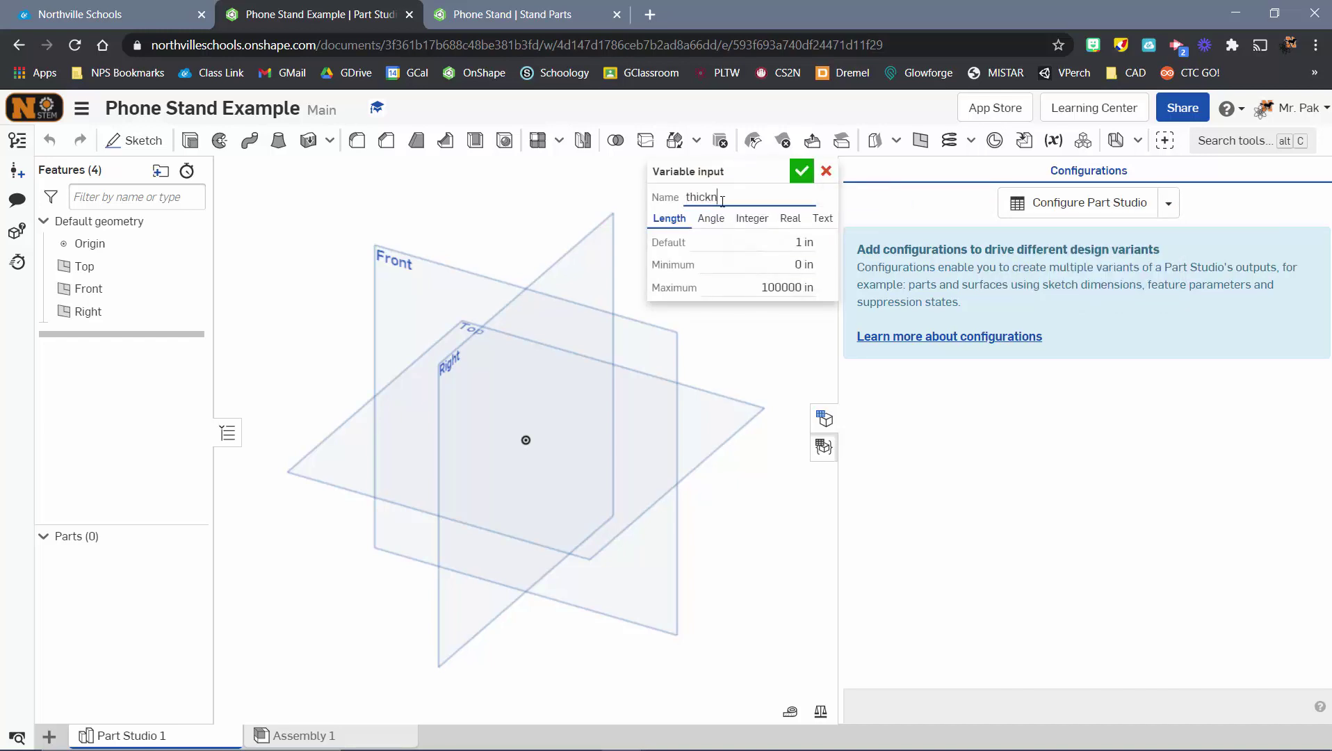
pyautogui.click(796, 244)
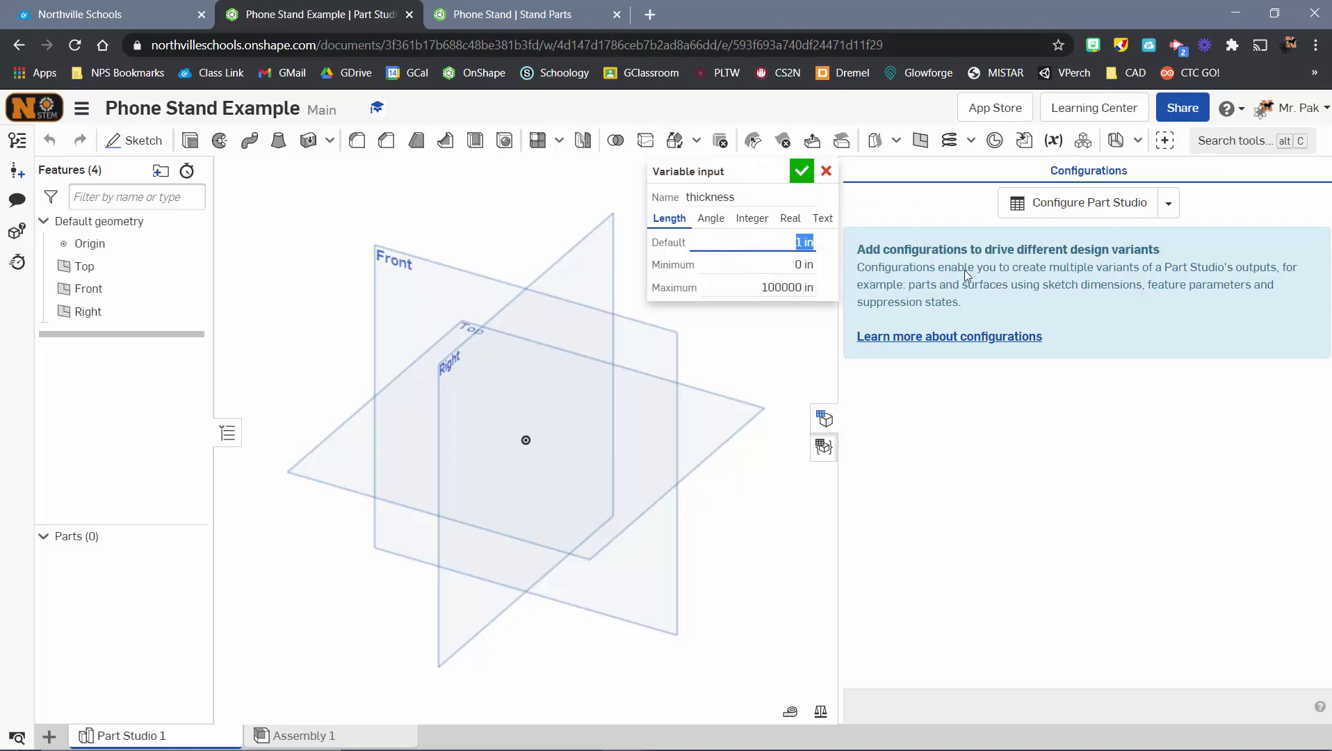
pyautogui.write('.225')
pyautogui.click(805, 174)
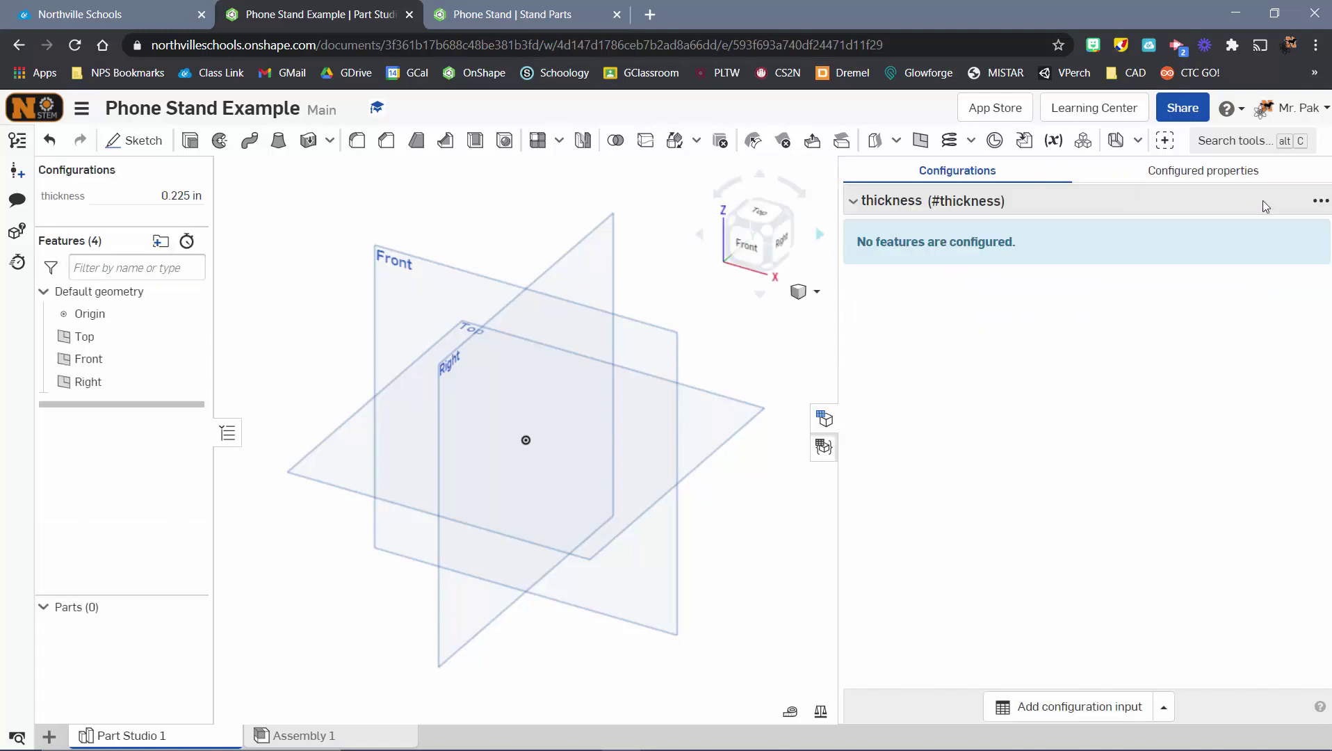
# Change the thickness value to 0.125 in and close the configurations panel
pyautogui.click(182, 194)
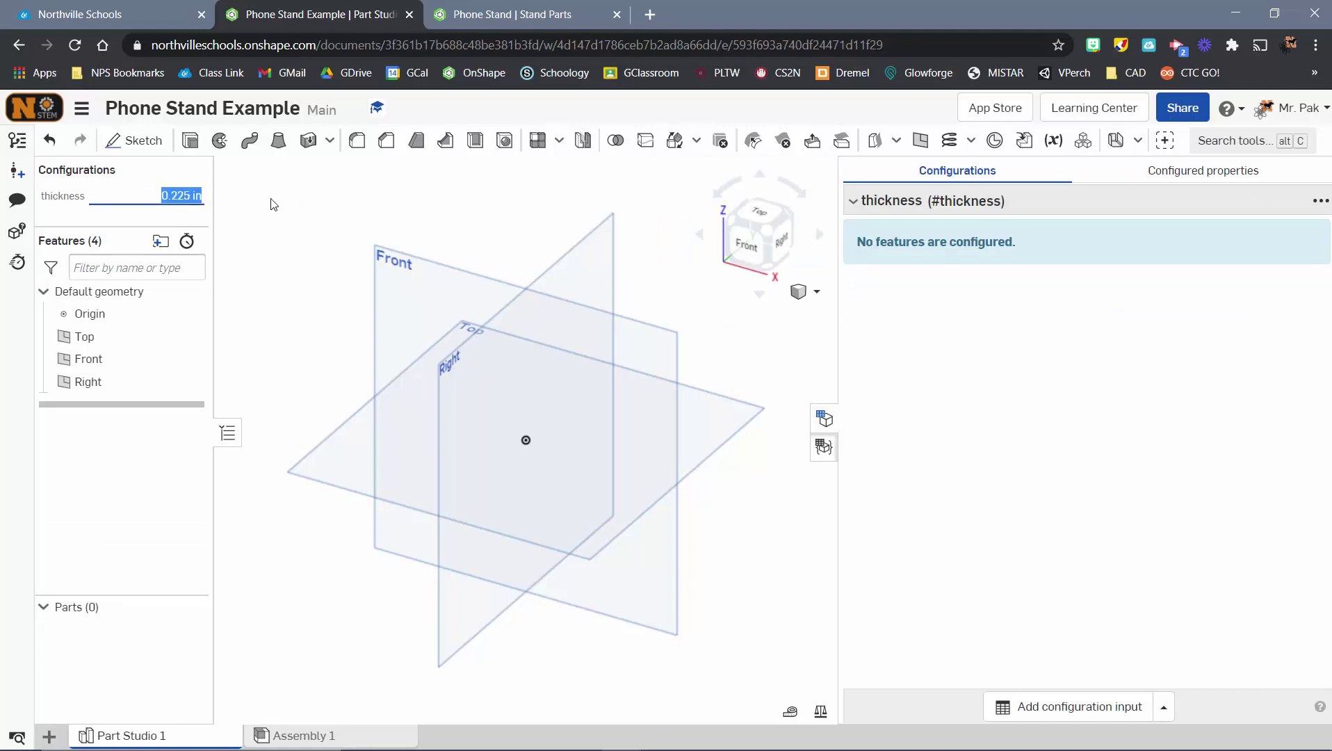
pyautogui.press('BackSpace')
pyautogui.press('Return')
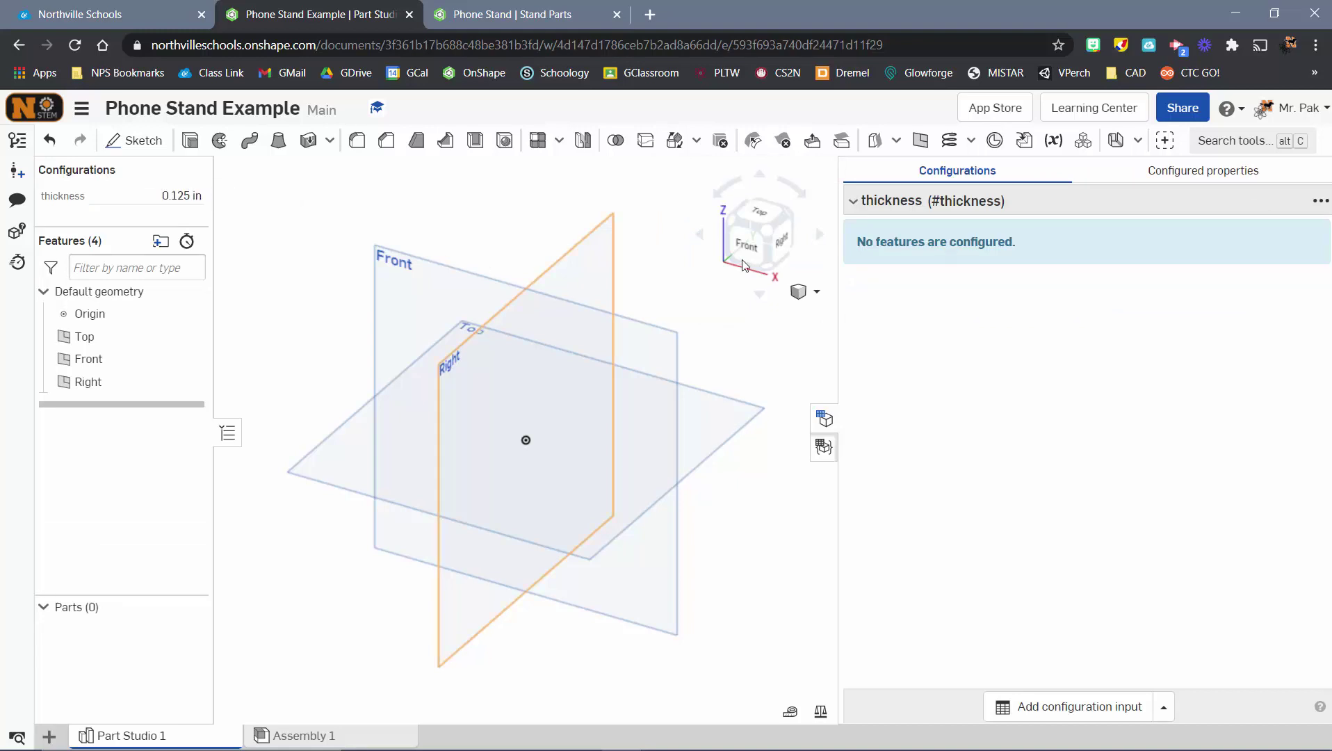
pyautogui.click(824, 445)
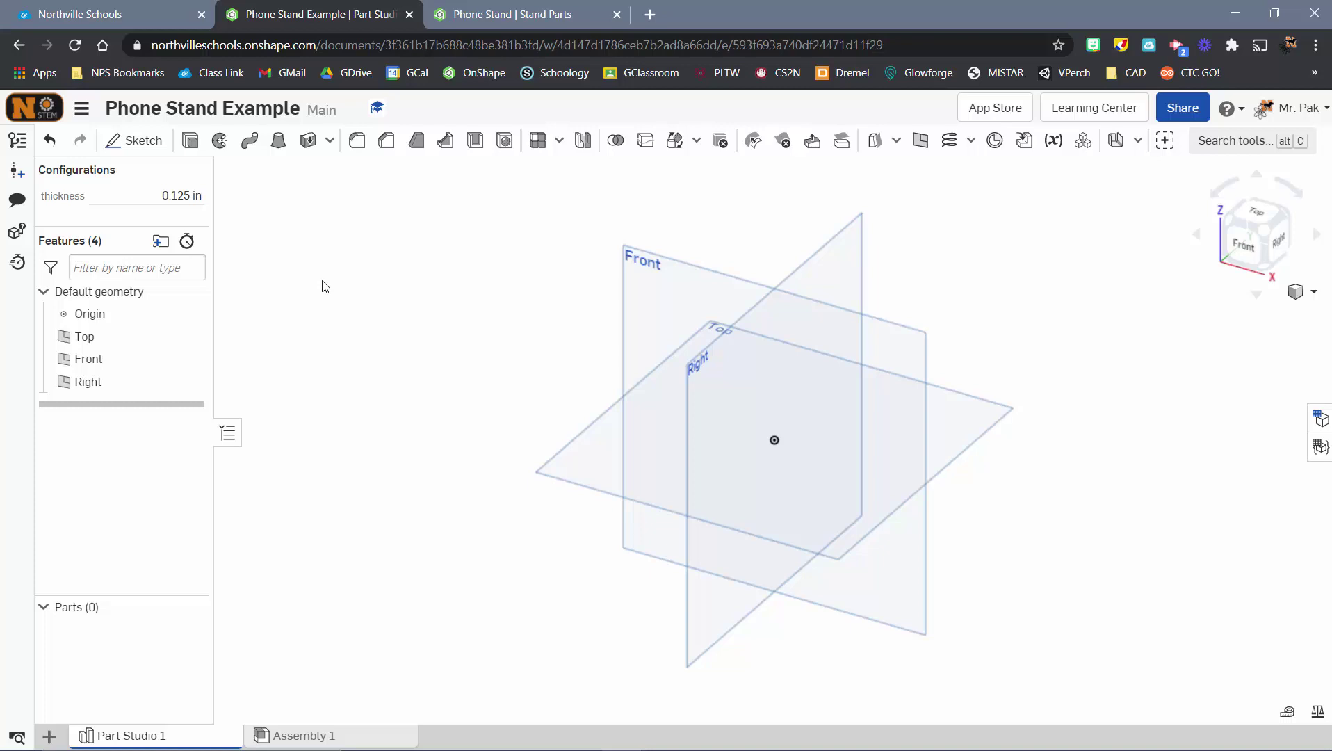
# Start Sketch 1 on the Front plane viewed head-on, then switch to the Stand Parts document
pyautogui.click(146, 142)
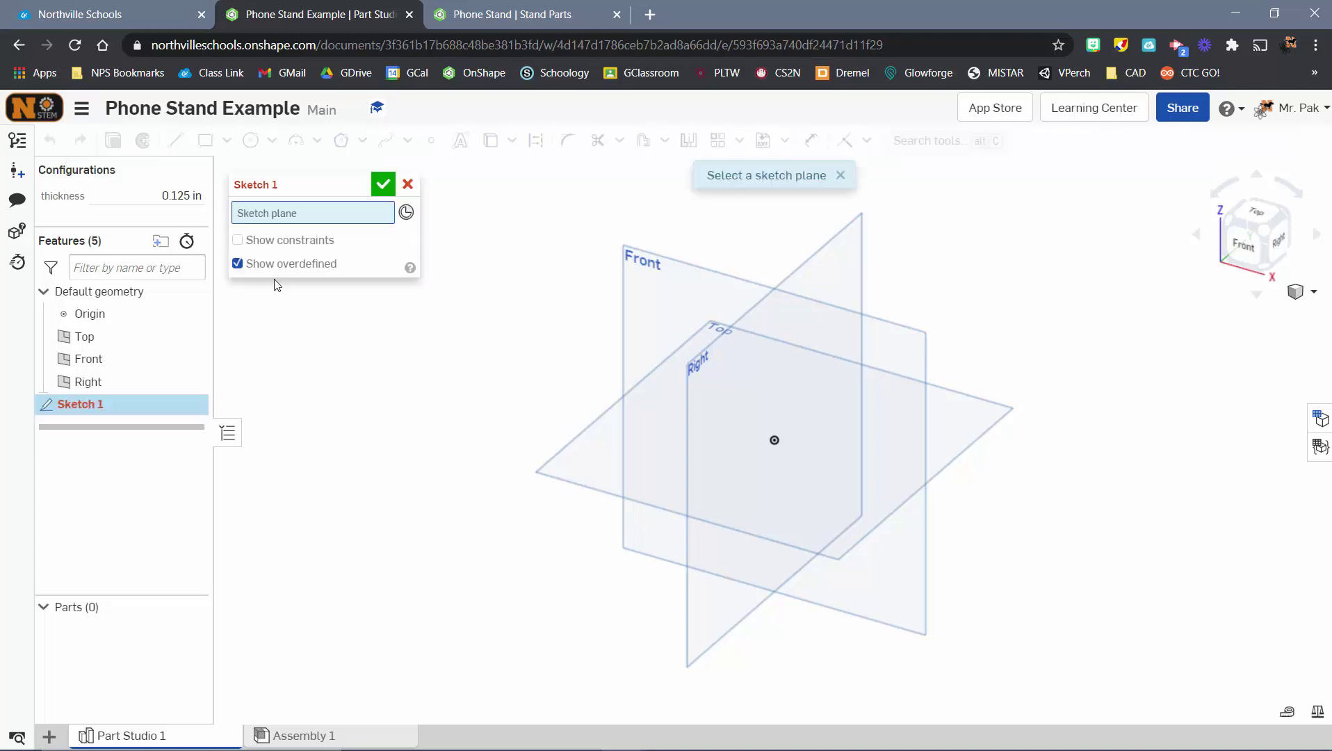
pyautogui.click(671, 279)
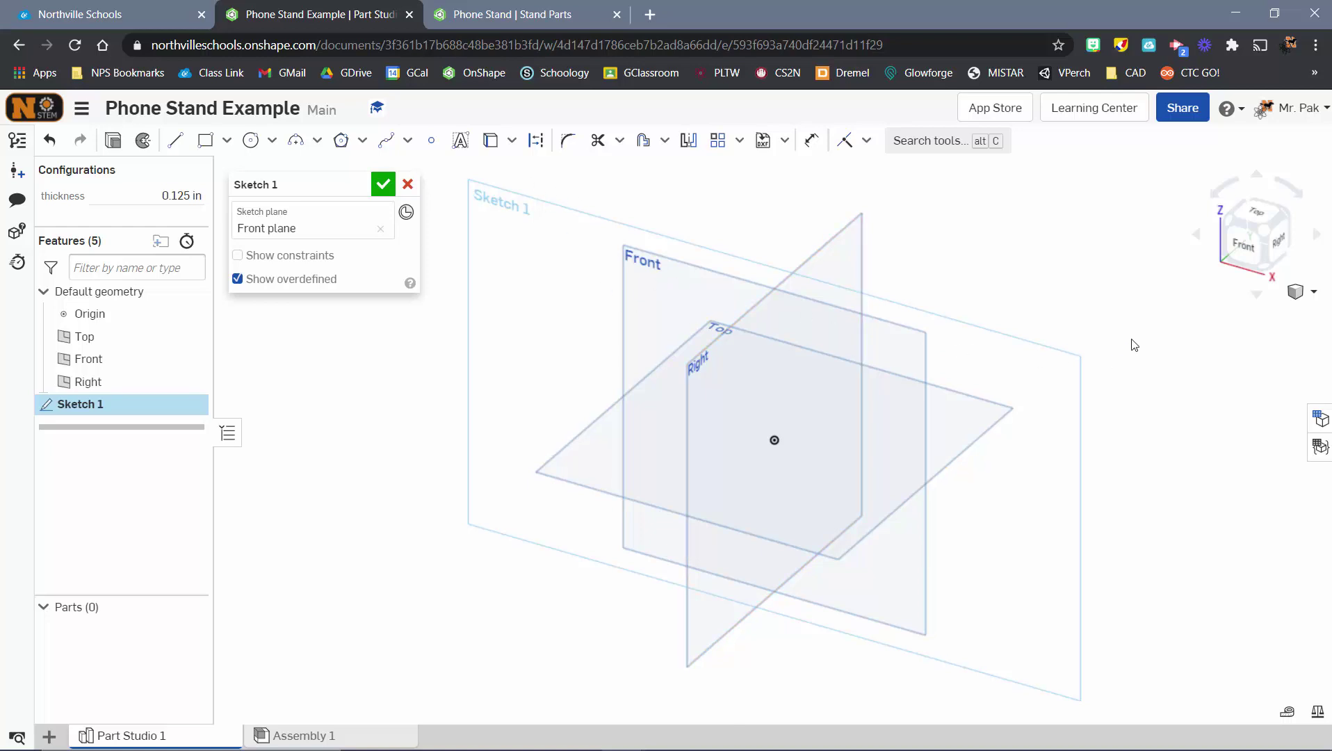
pyautogui.click(1240, 244)
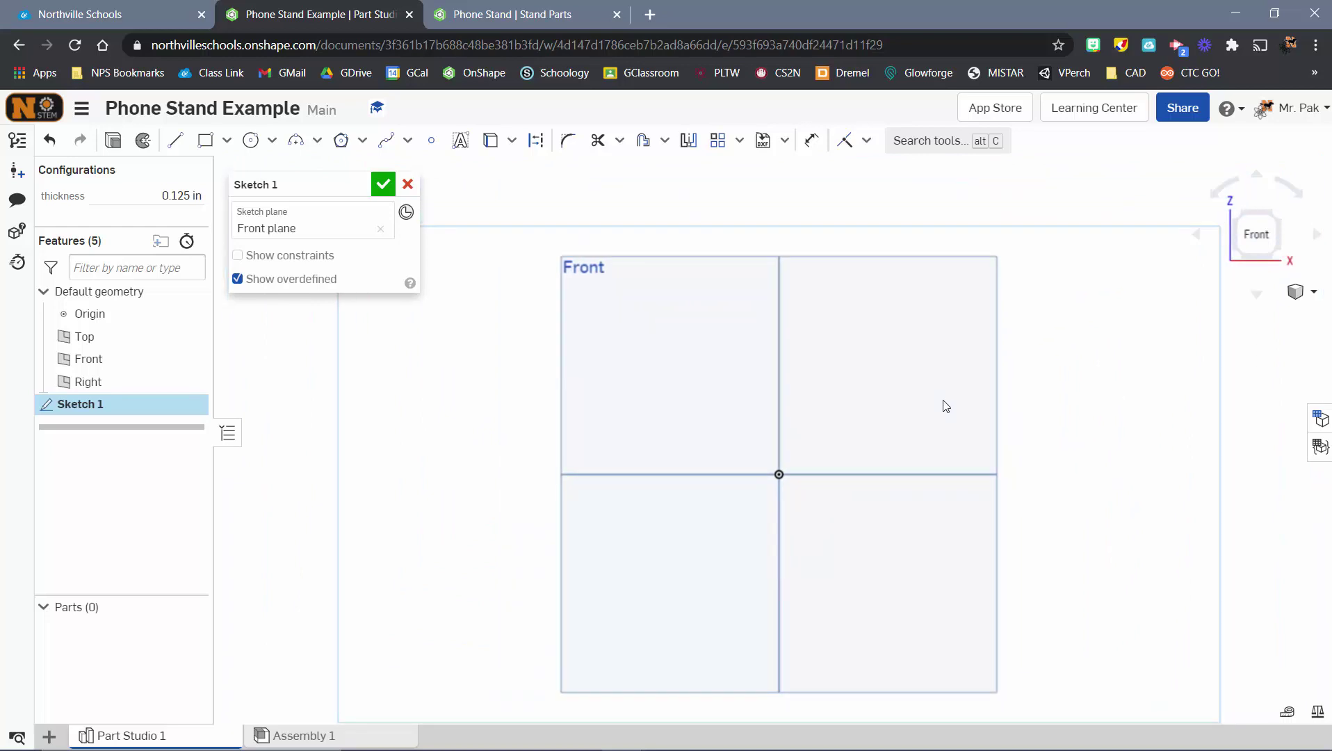
pyautogui.moveTo(948, 404); pyautogui.dragTo(848, 404, button='middle')
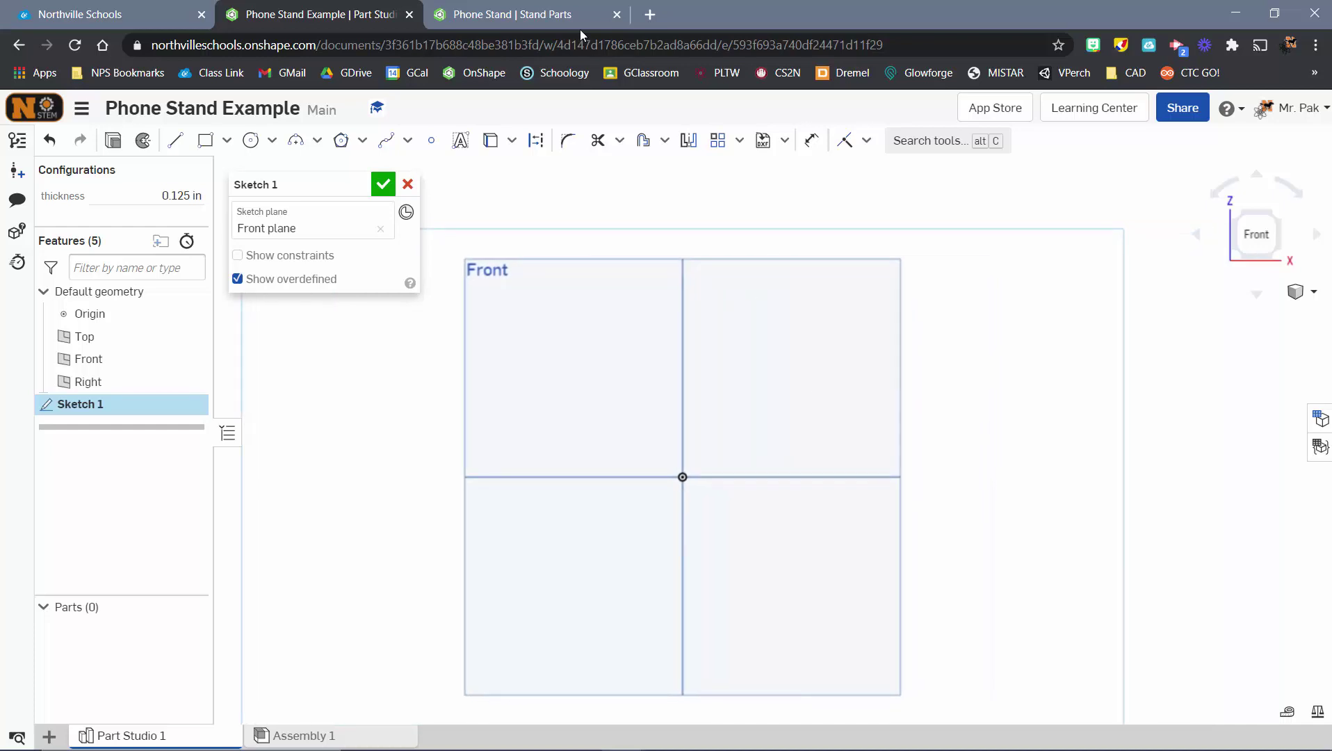
pyautogui.click(530, 14)
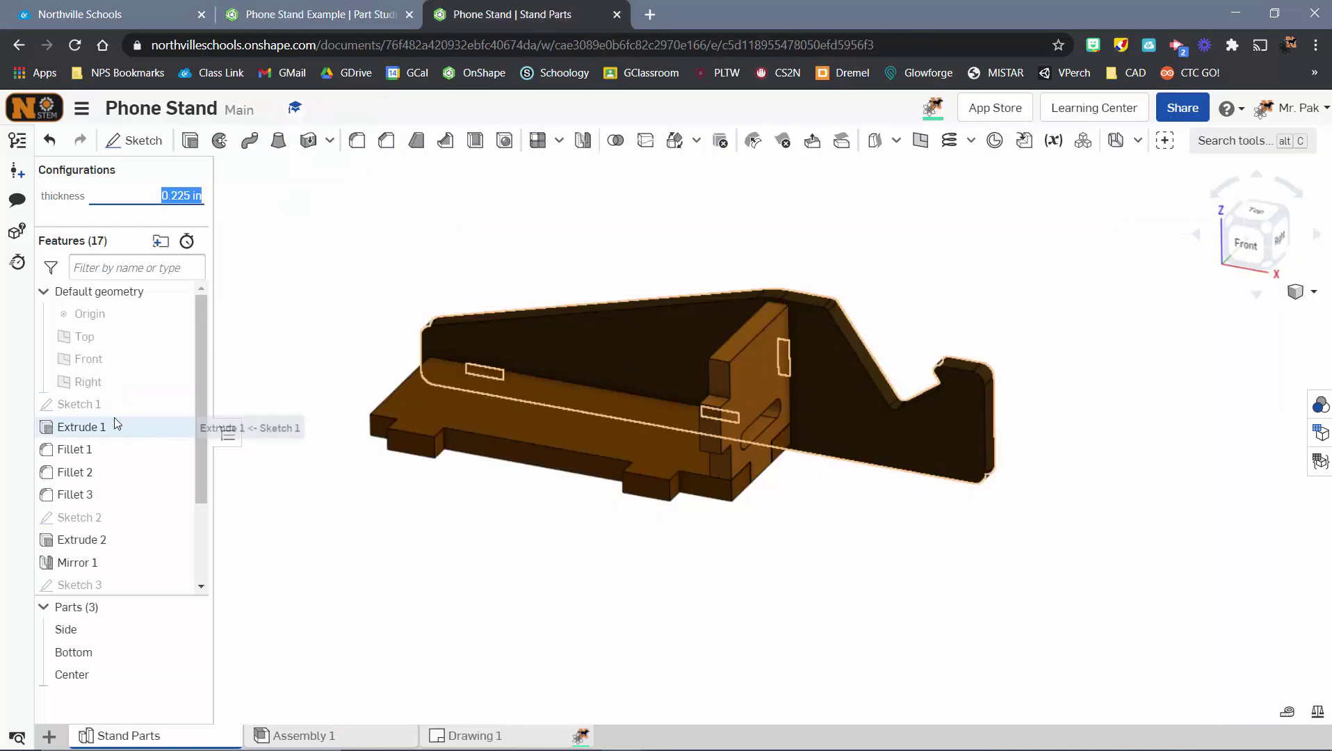
# Show and open the reference Sketch 1, viewing the whole side profile from the front
pyautogui.click(177, 404)
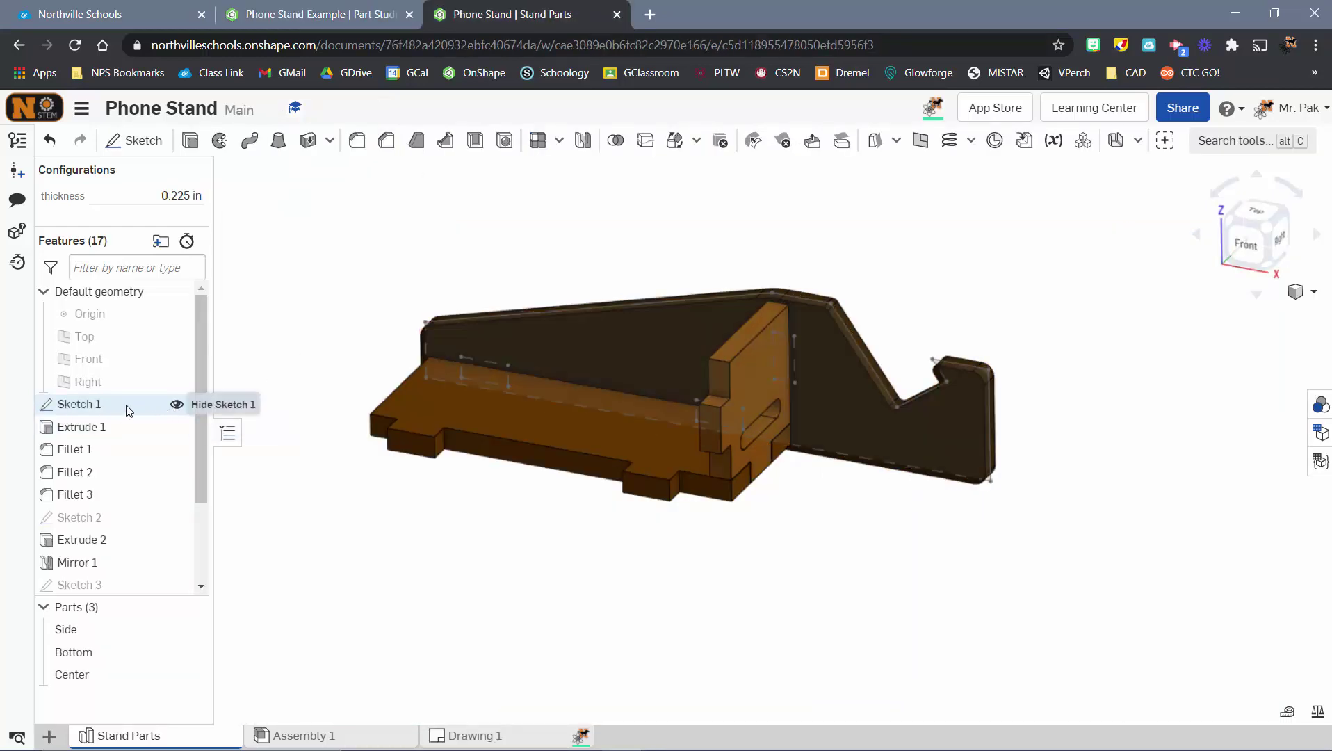
pyautogui.click(130, 406)
pyautogui.doubleClick(130, 405)
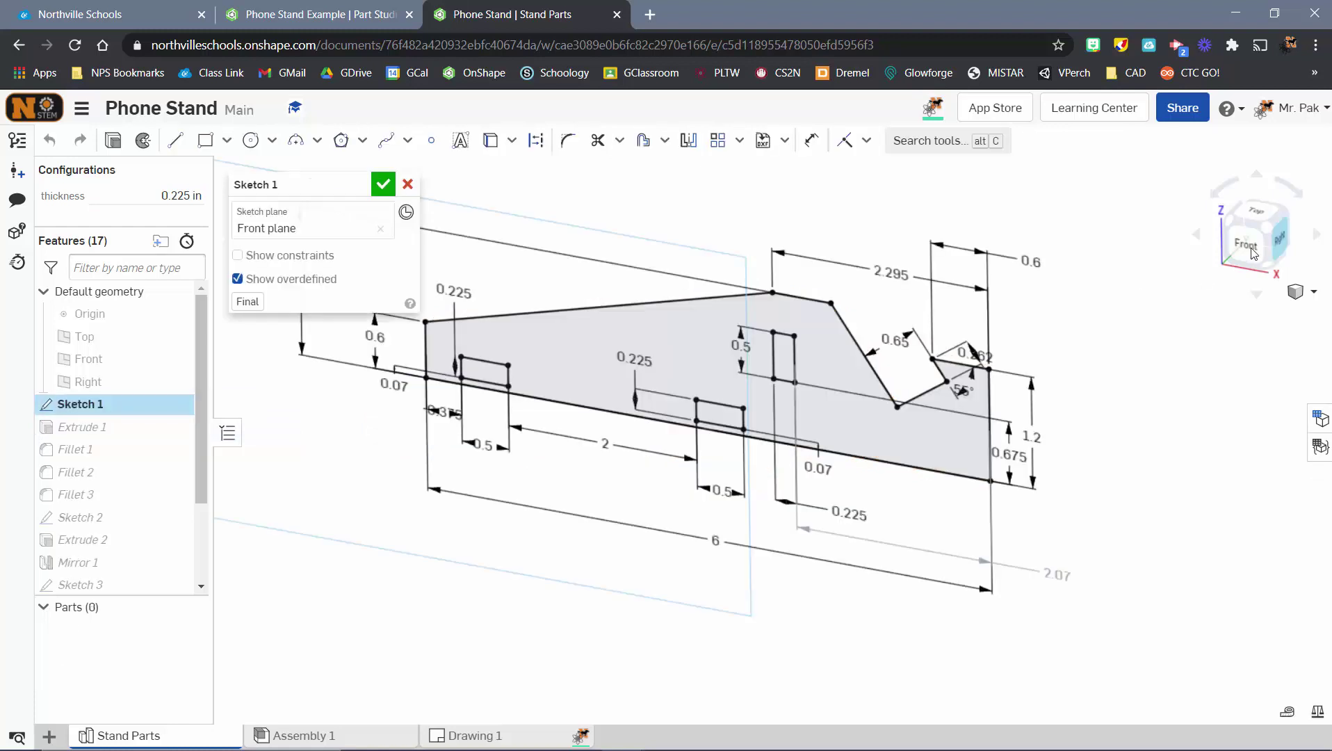
pyautogui.click(1250, 251)
pyautogui.scroll(-2, 1004, 454)
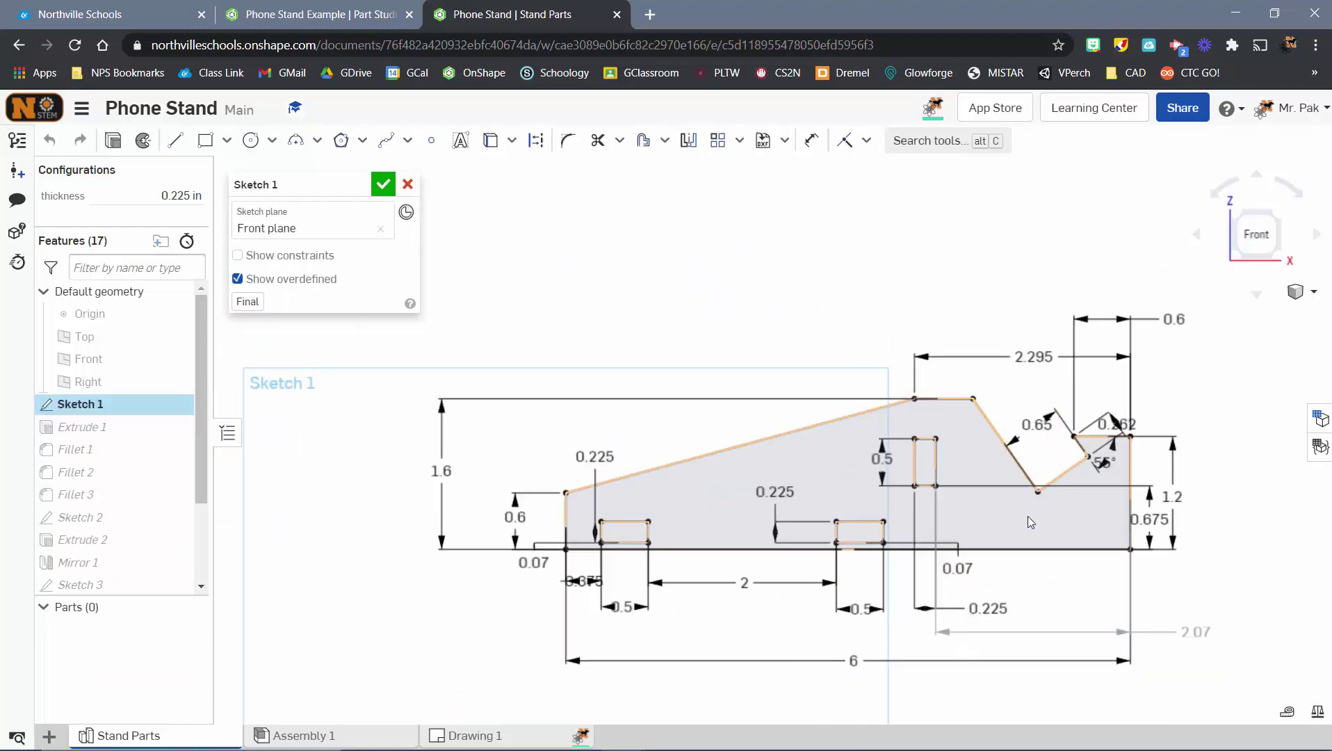
pyautogui.moveTo(1027, 516); pyautogui.dragTo(971, 460, button='middle')
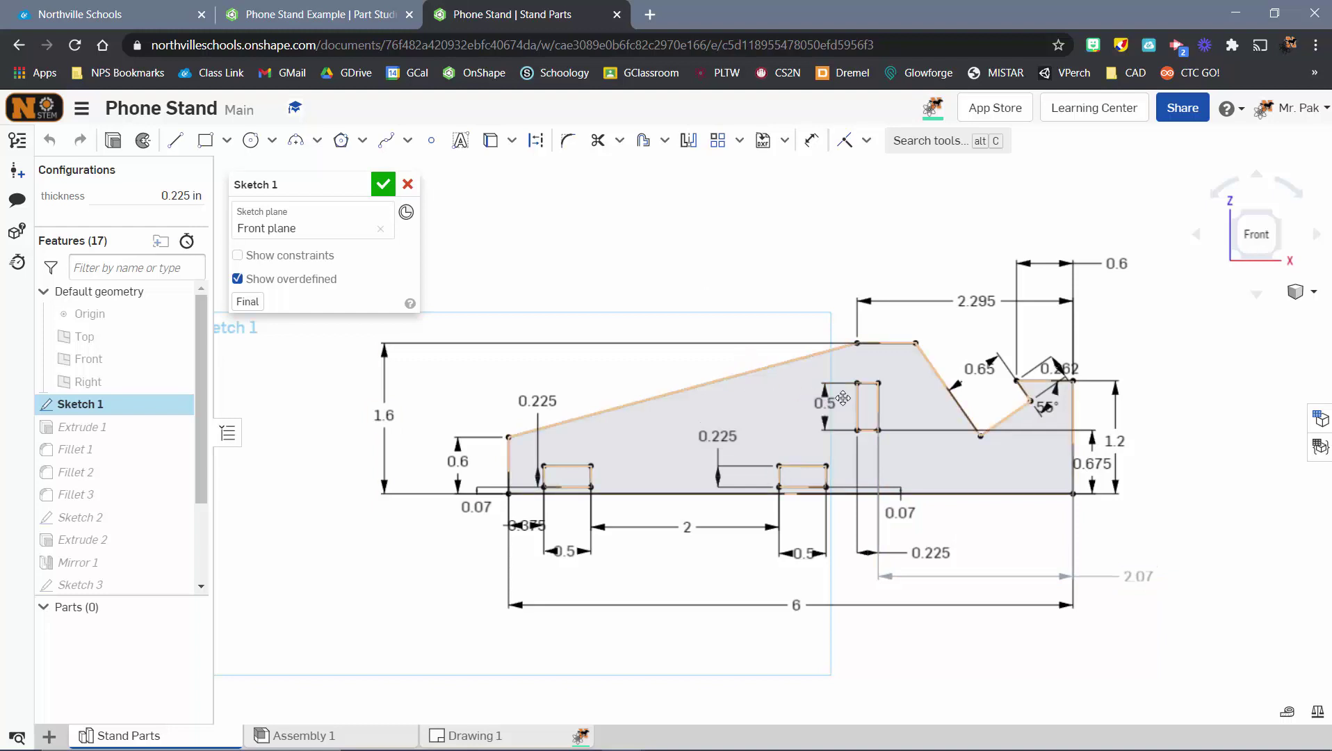
pyautogui.moveTo(843, 401); pyautogui.dragTo(839, 431, button='middle')
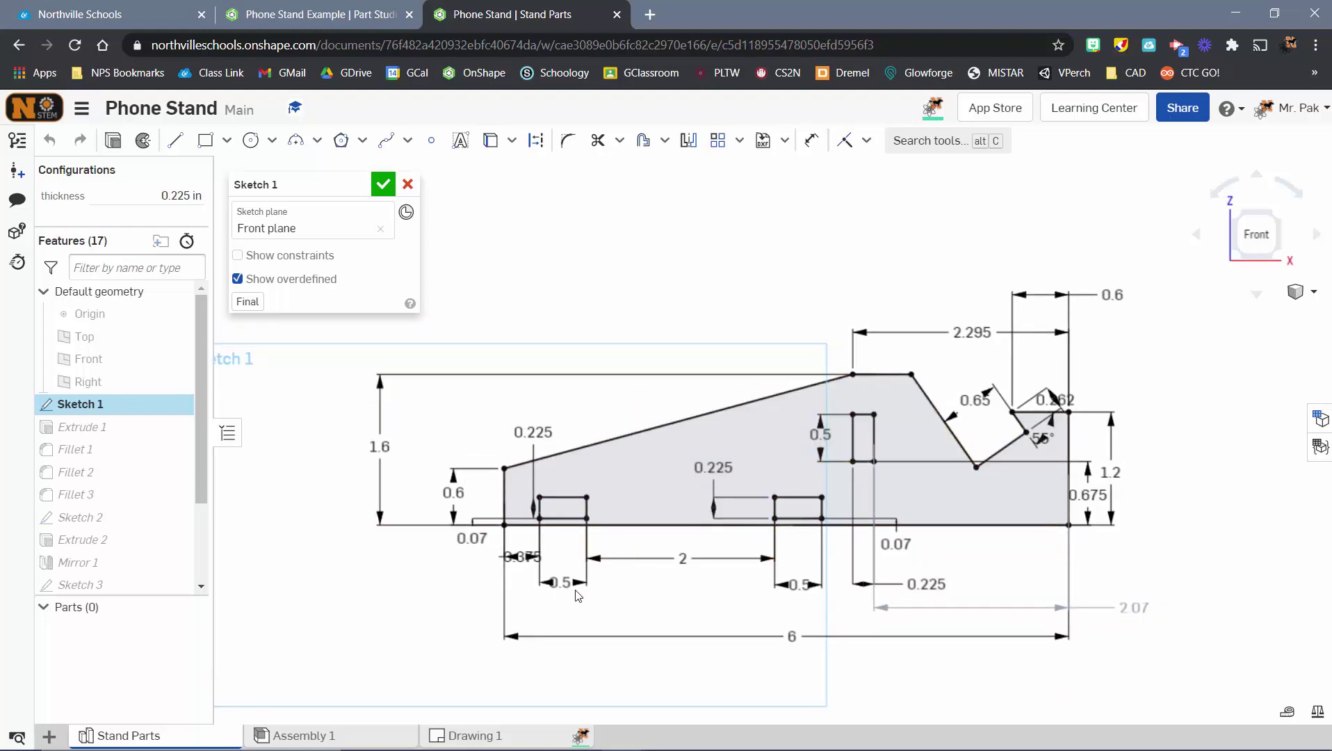
# Drag the overlapping 0.5 and 0.375 dimension labels apart and move Stand Parts into its own window
pyautogui.moveTo(559, 582); pyautogui.dragTo(623, 591)
pyautogui.moveTo(539, 568); pyautogui.dragTo(461, 570)
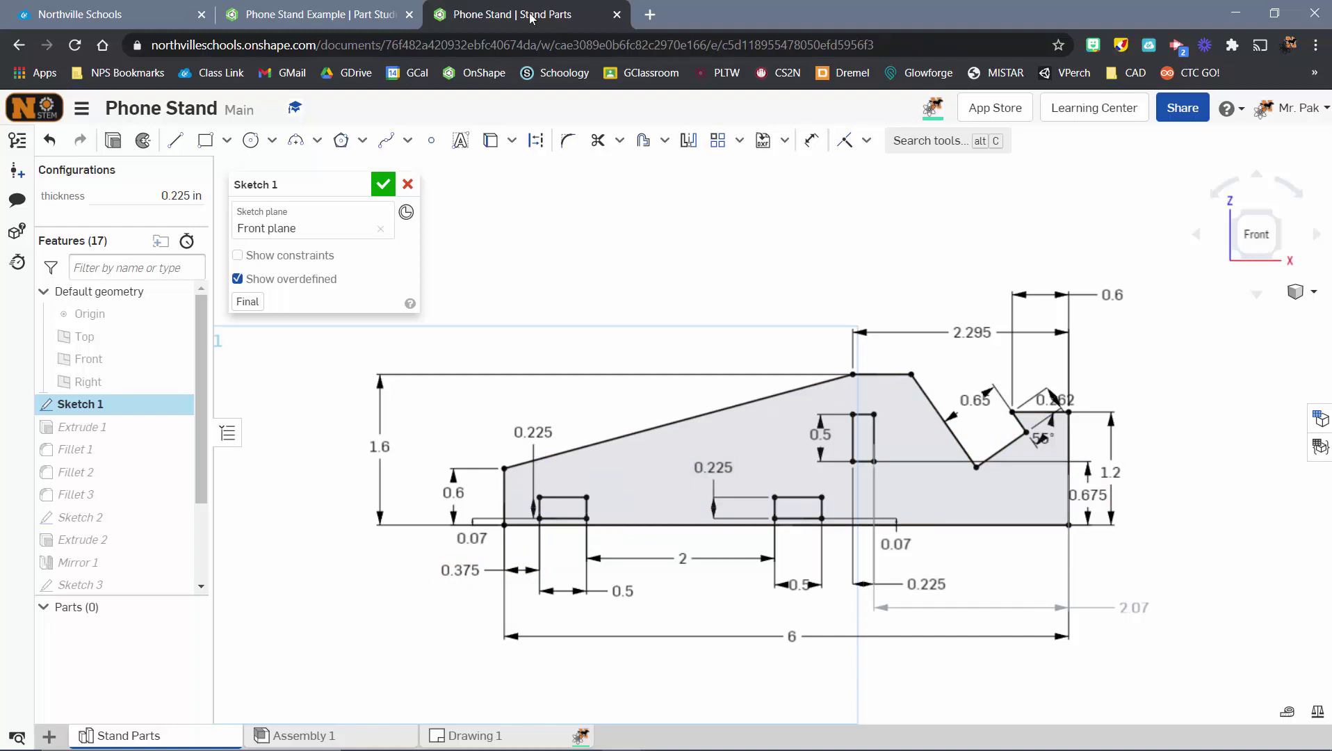
pyautogui.moveTo(531, 18); pyautogui.dragTo(1331, 105)
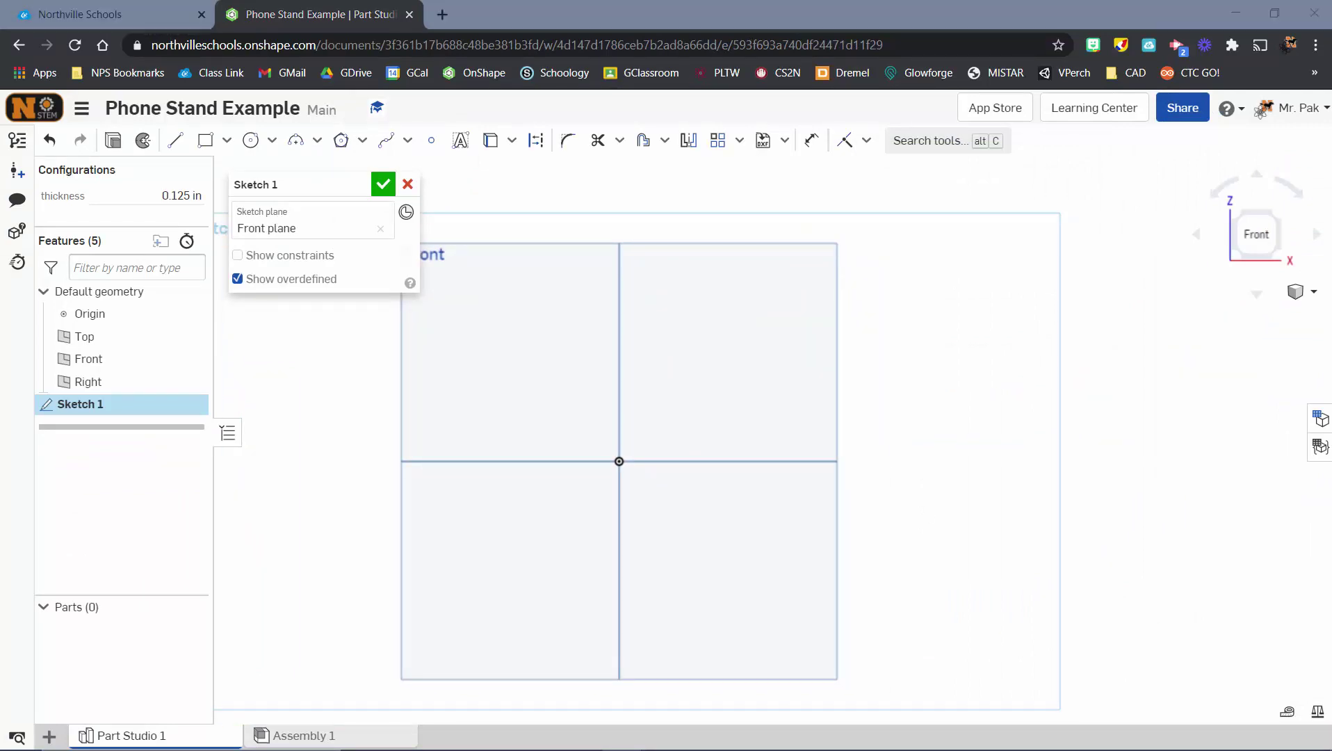
# Draw the side-piece outline from the origin: base, right edge, phone slot, slanted edge and flat top
pyautogui.click(176, 141)
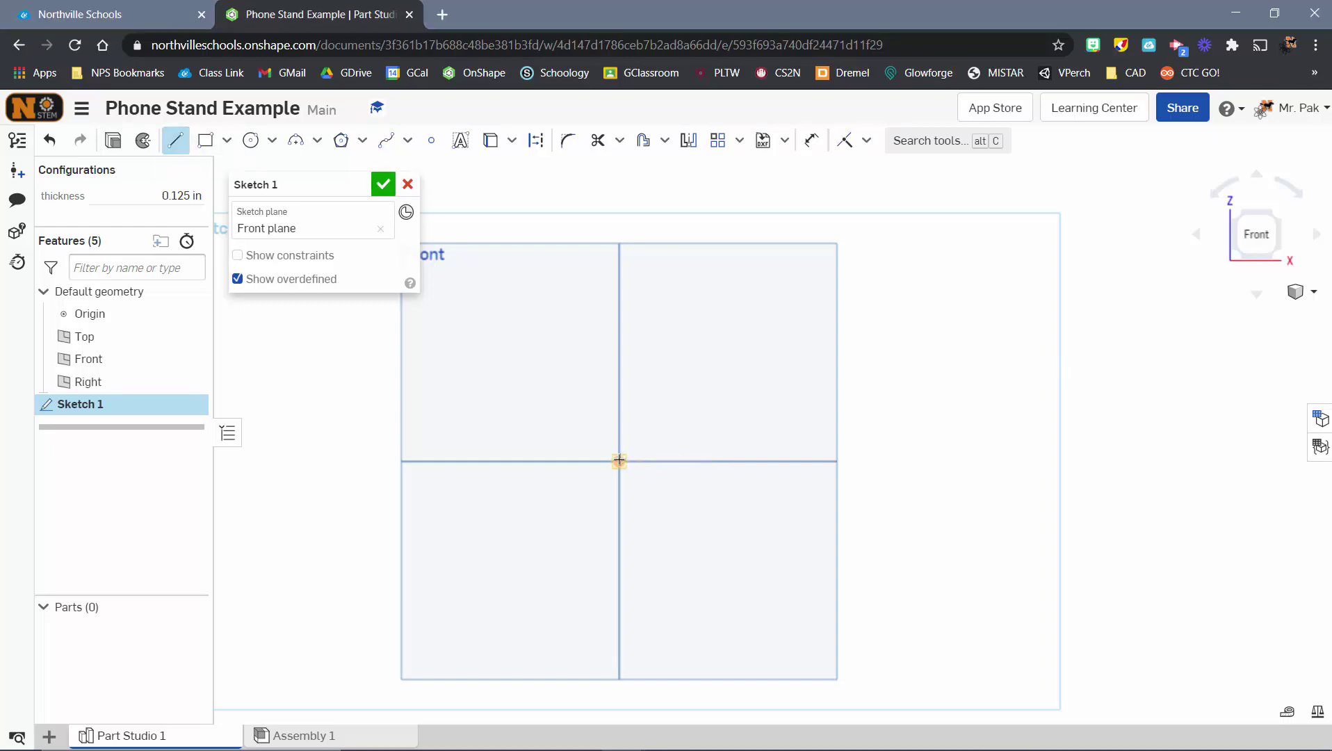
pyautogui.click(619, 460)
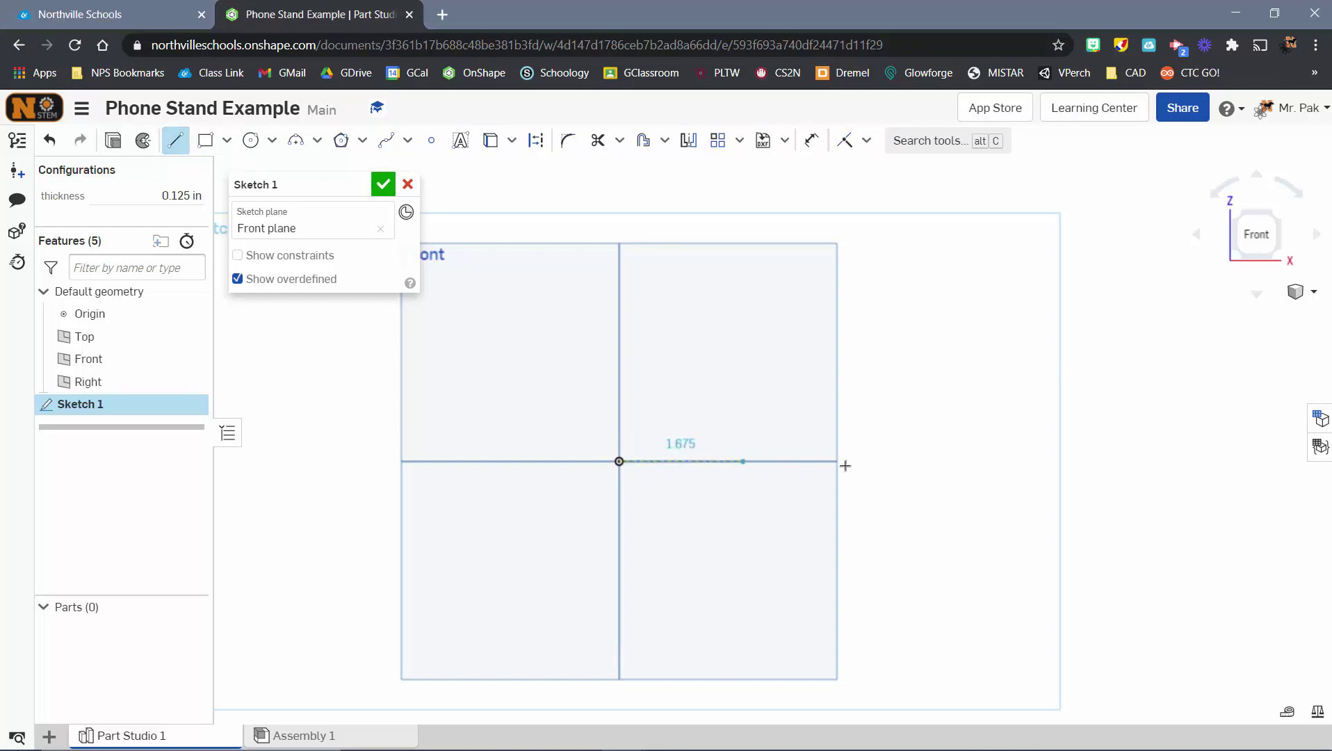
pyautogui.click(882, 438)
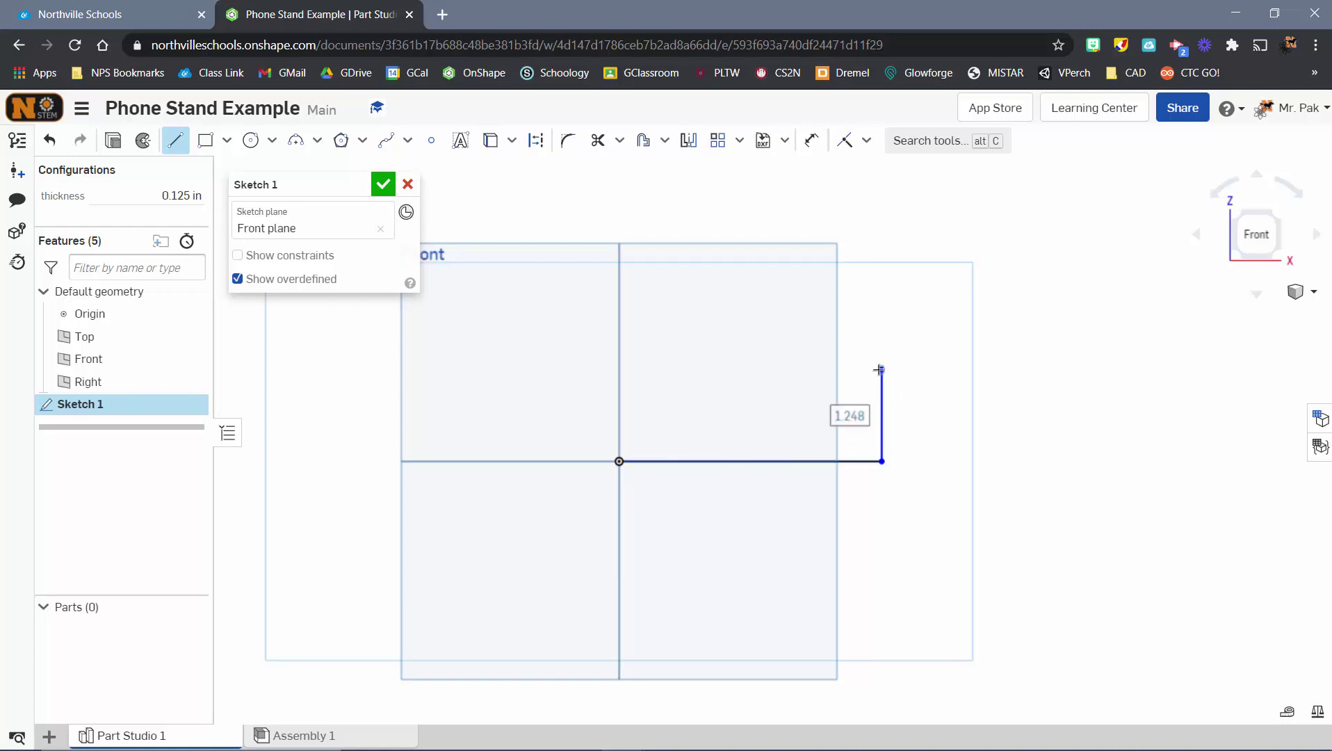
pyautogui.click(882, 369)
pyautogui.click(828, 369)
pyautogui.click(844, 396)
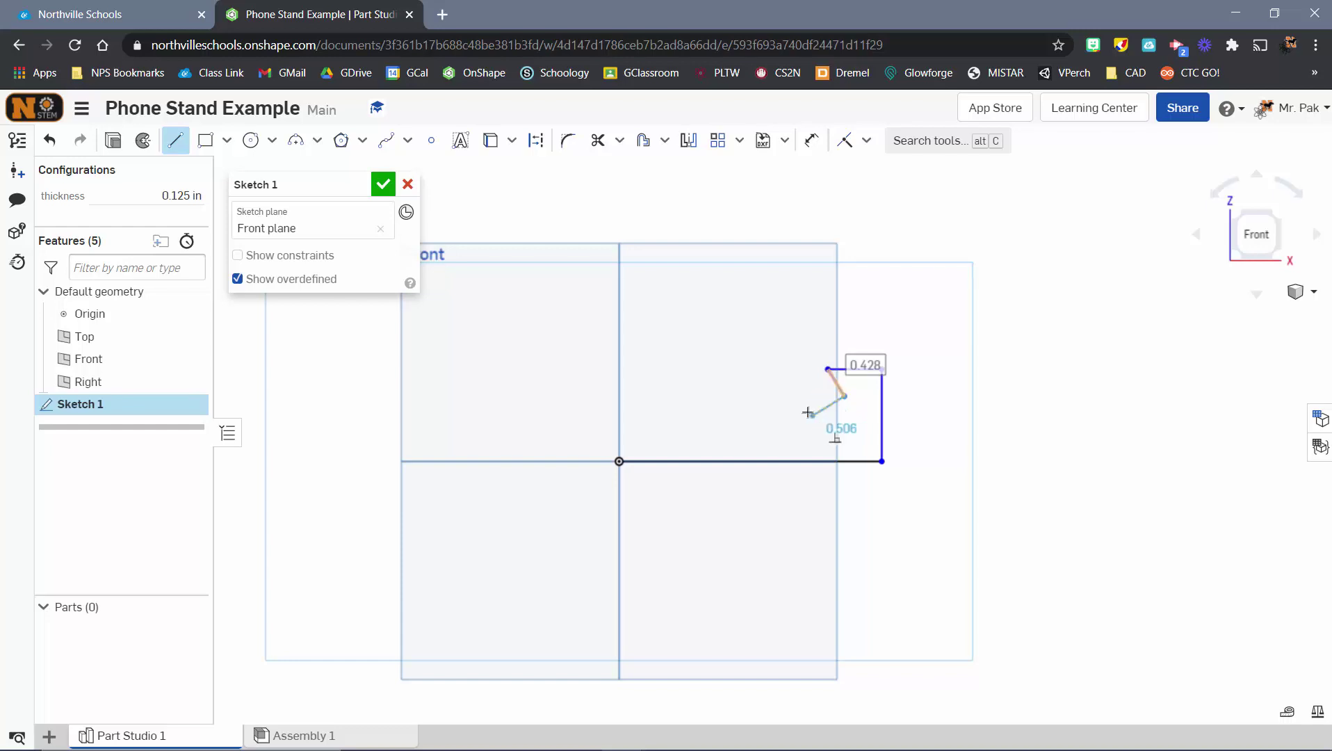
pyautogui.click(809, 416)
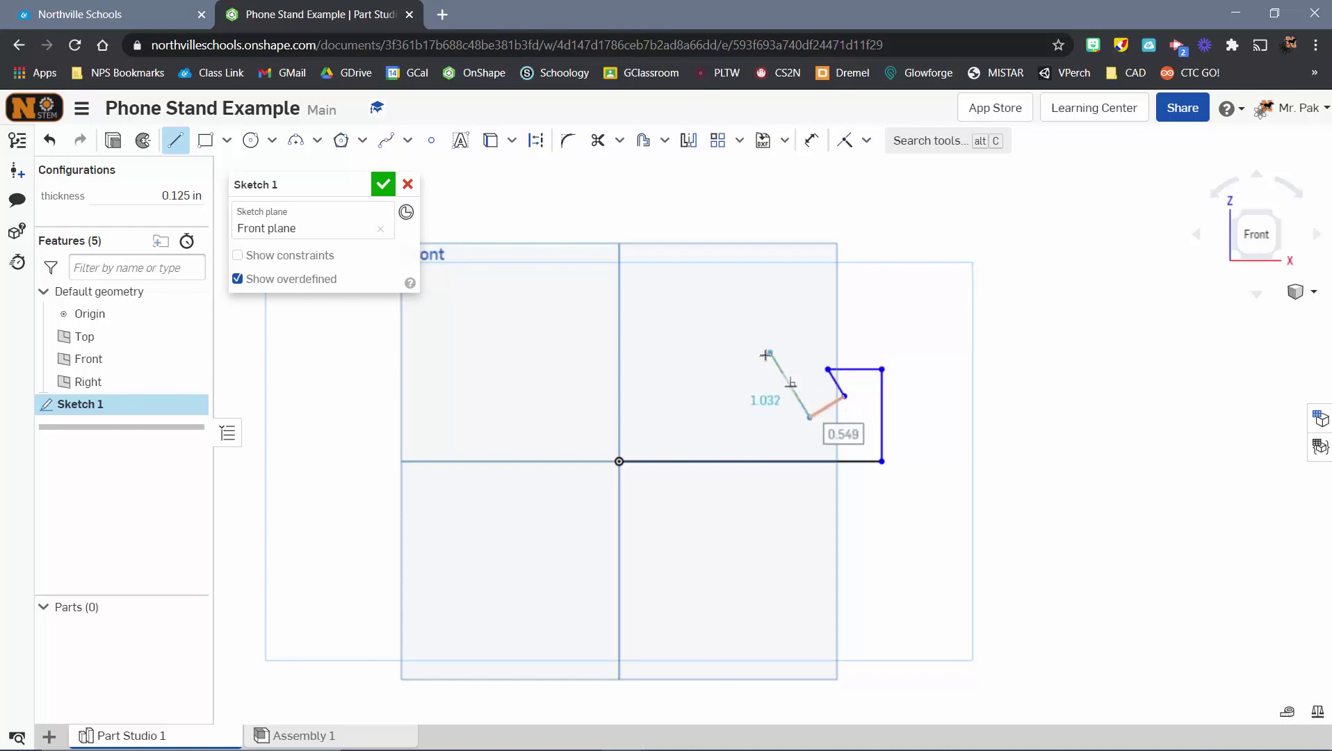
pyautogui.click(768, 354)
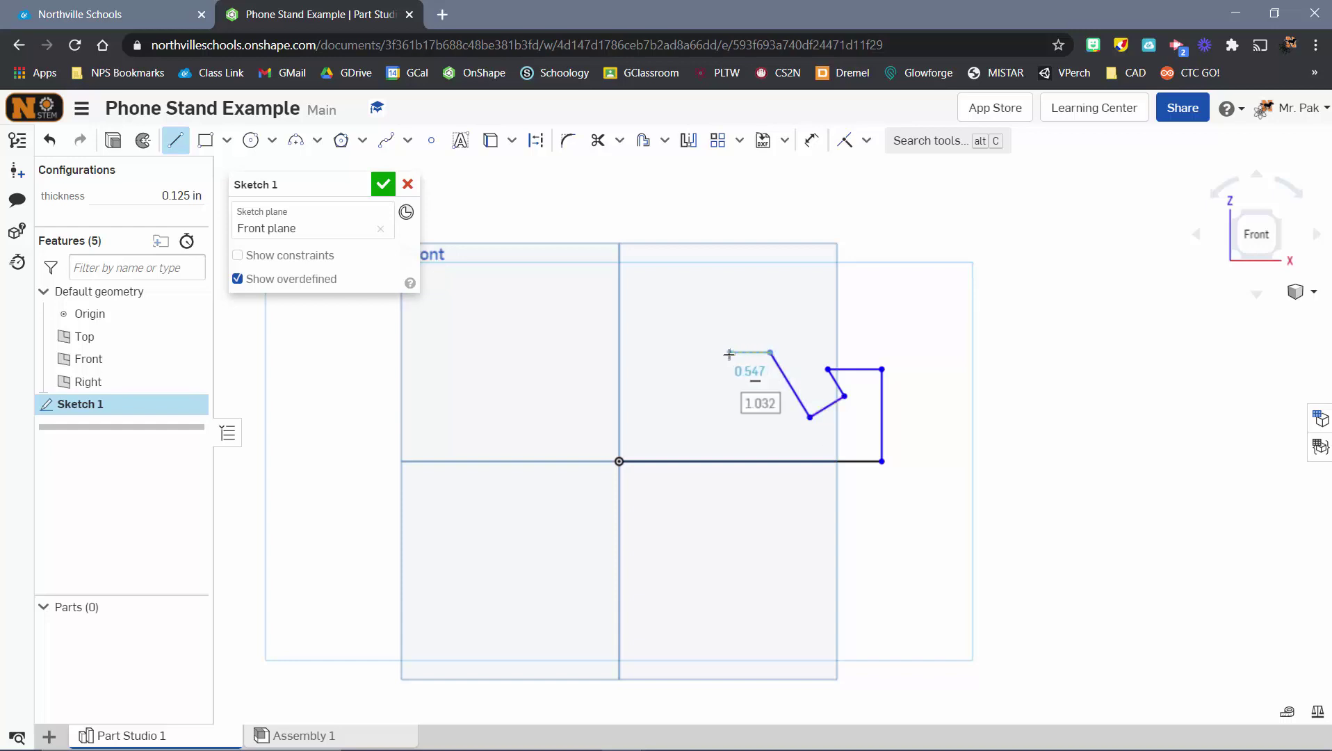
pyautogui.click(730, 352)
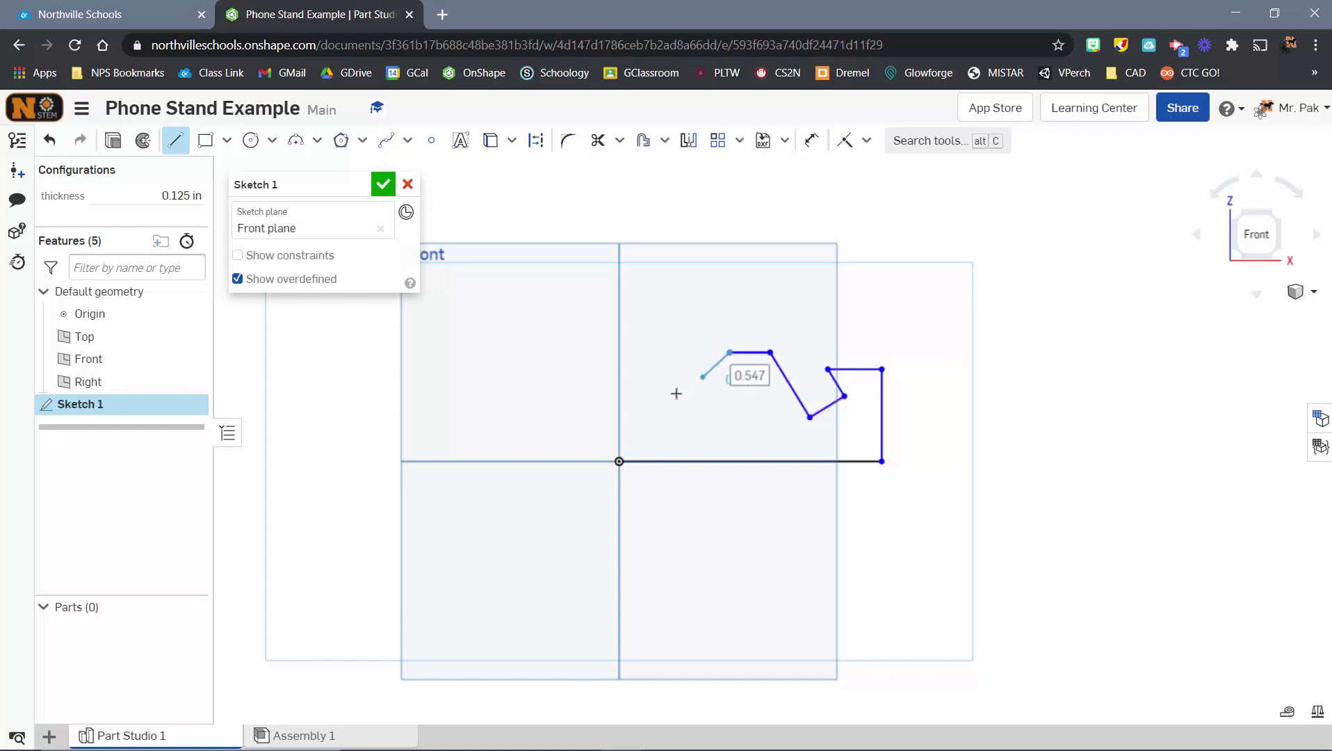
pyautogui.click(621, 460)
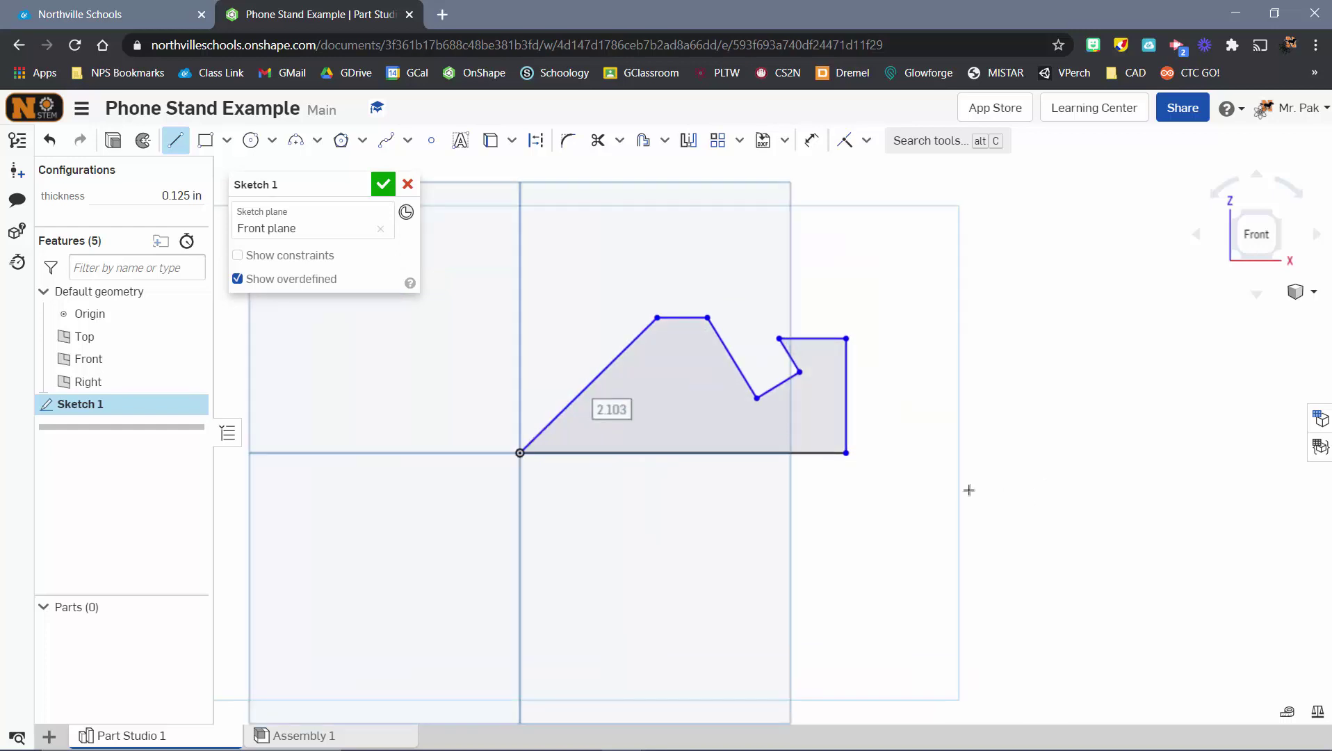
pyautogui.scroll(3, 1012, 497)
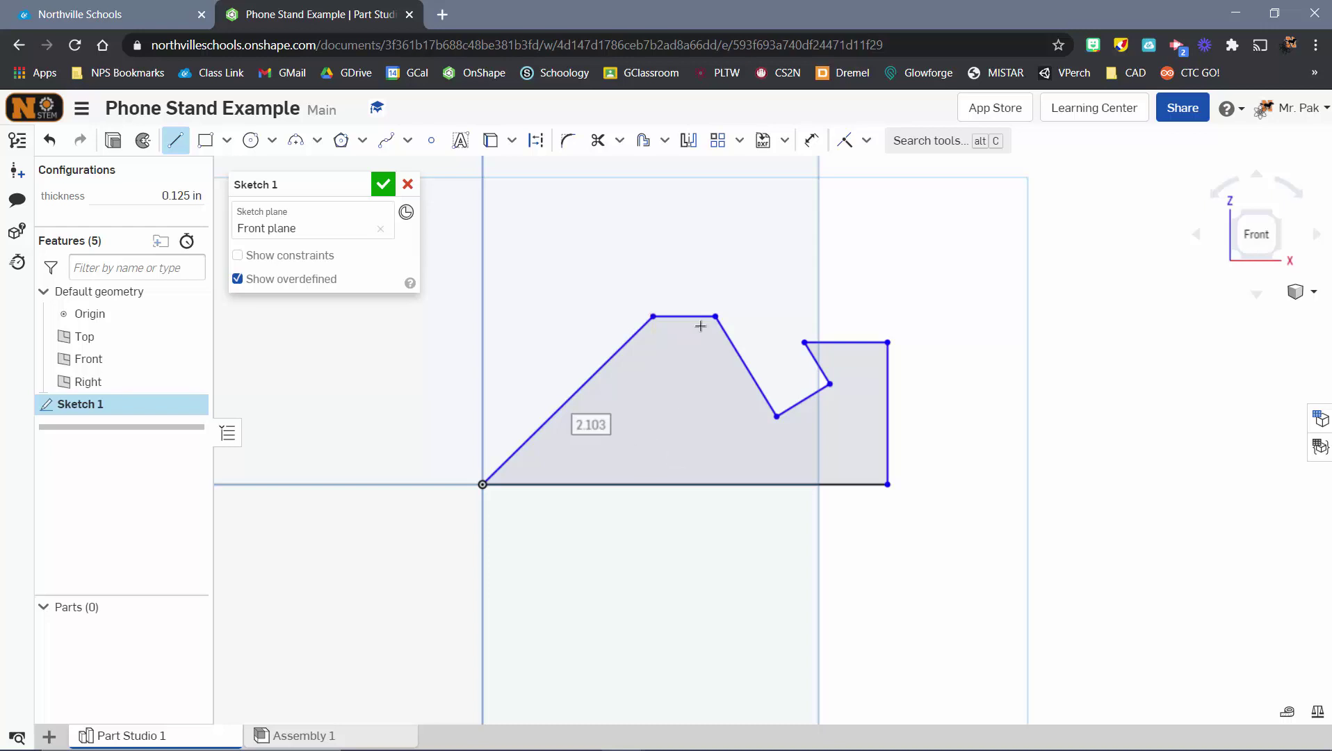
pyautogui.press('Escape')
# Replace the diagonal closing line with a short vertical edge at the origin and a slanted line to the top
pyautogui.click(579, 392)
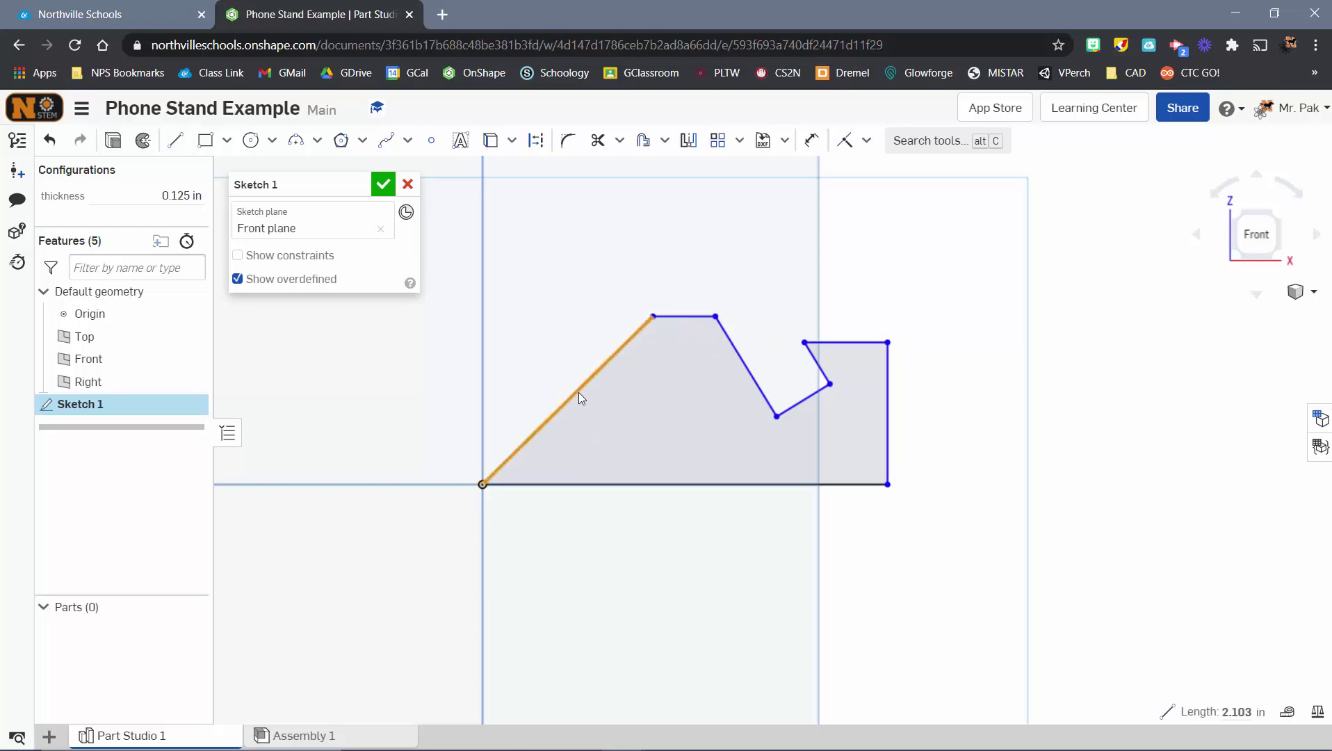
pyautogui.press('Delete')
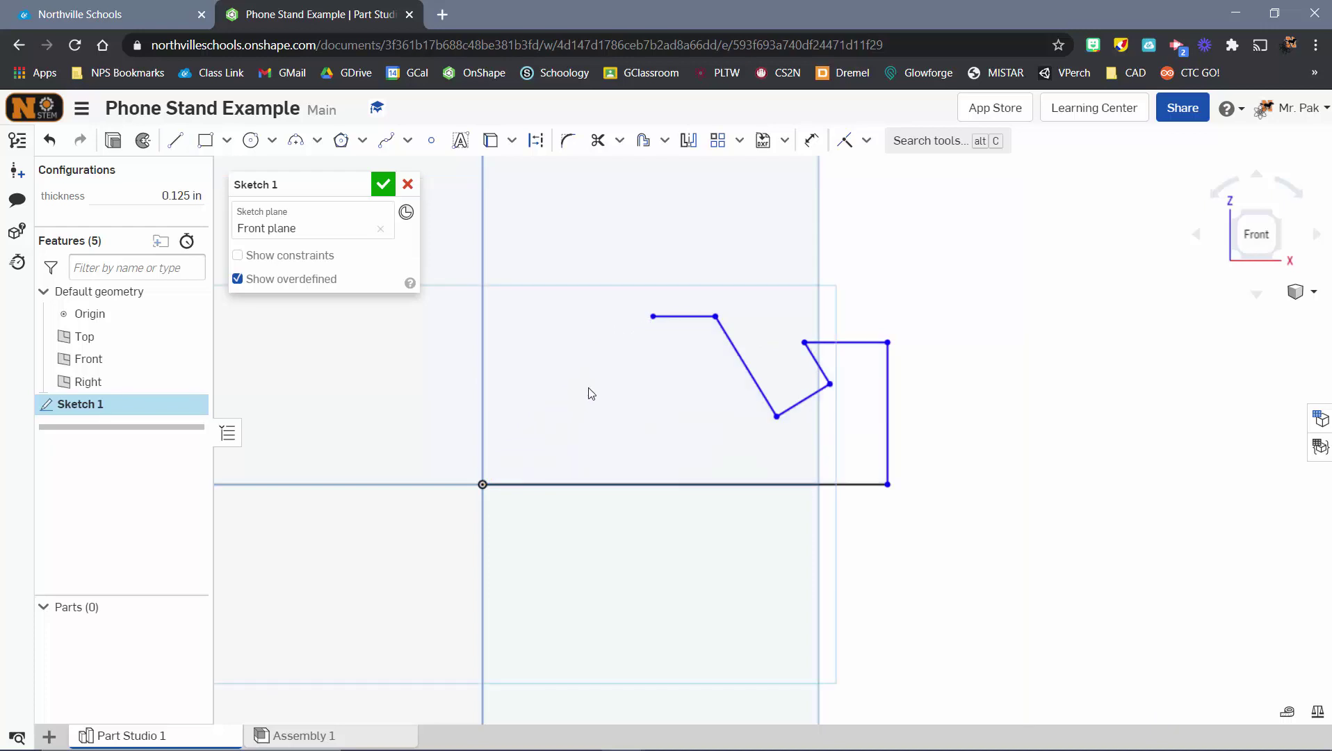
pyautogui.click(169, 146)
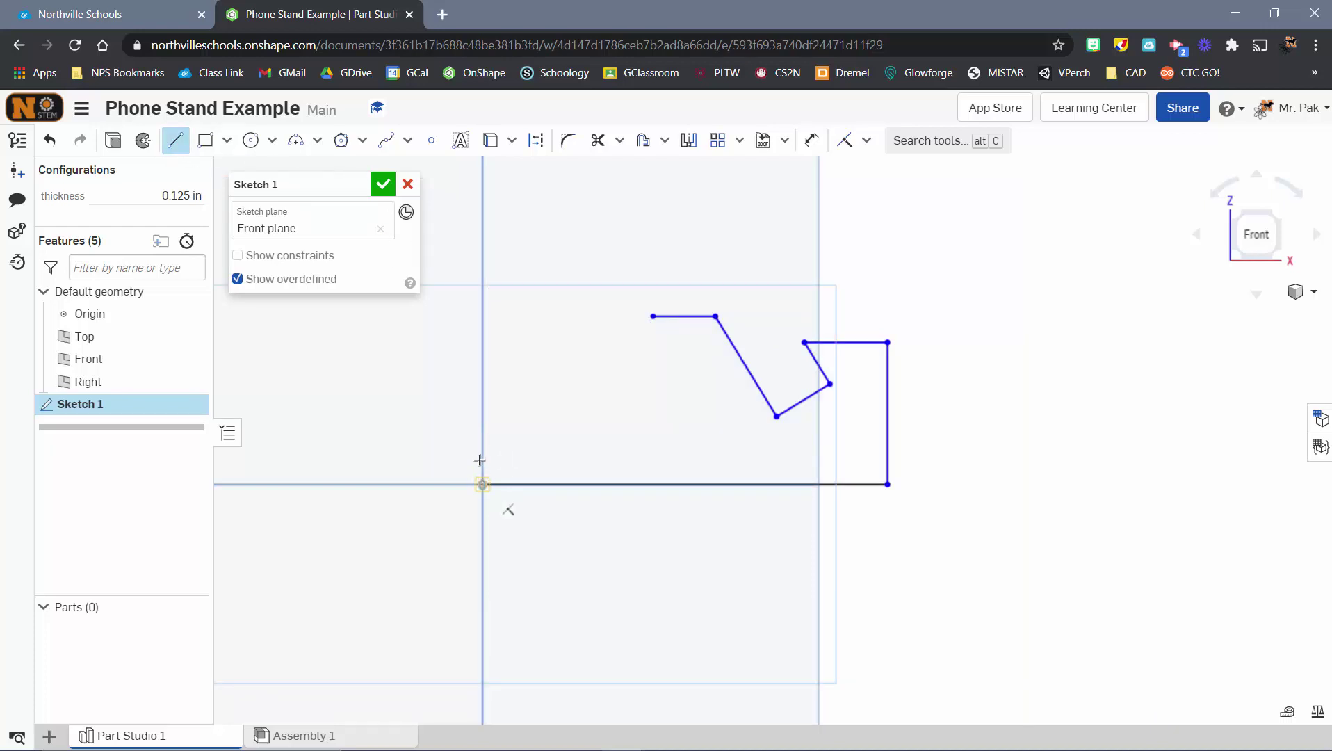
pyautogui.click(482, 484)
pyautogui.click(483, 433)
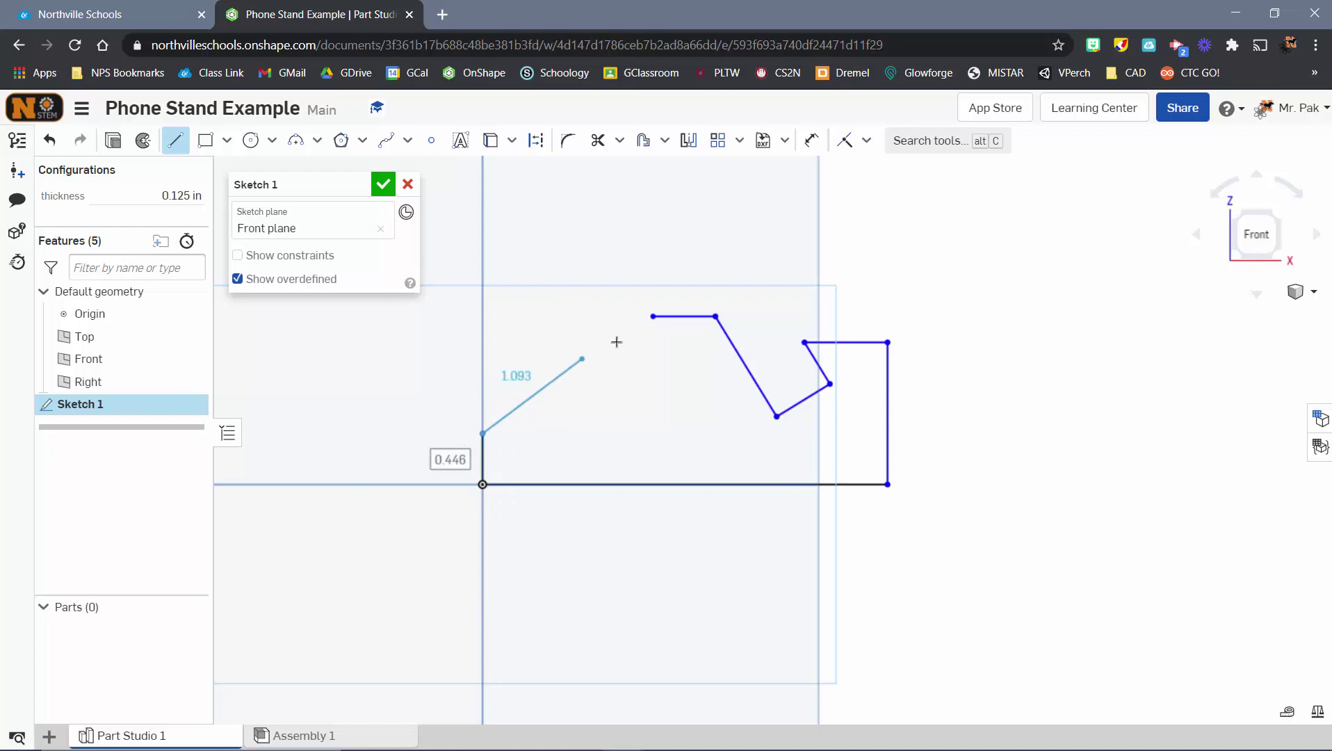
pyautogui.click(653, 316)
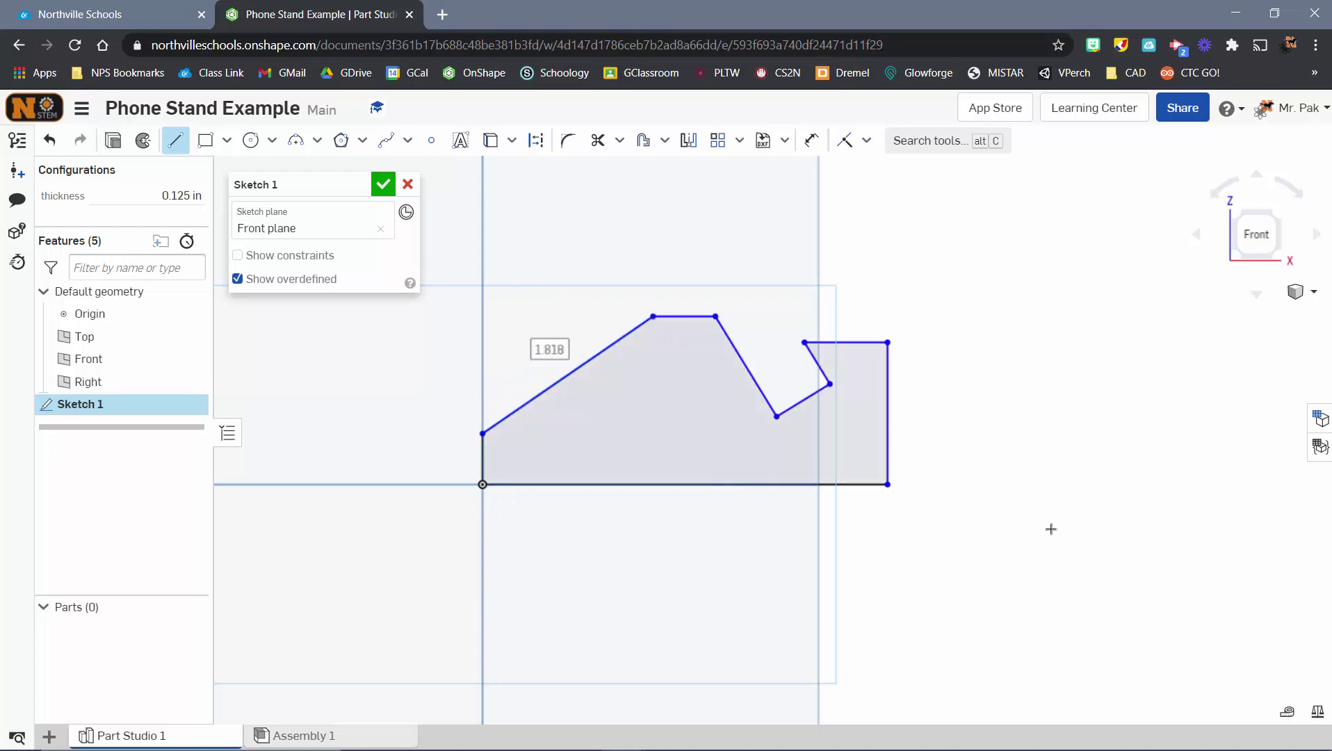
pyautogui.scroll(-2, 905, 506)
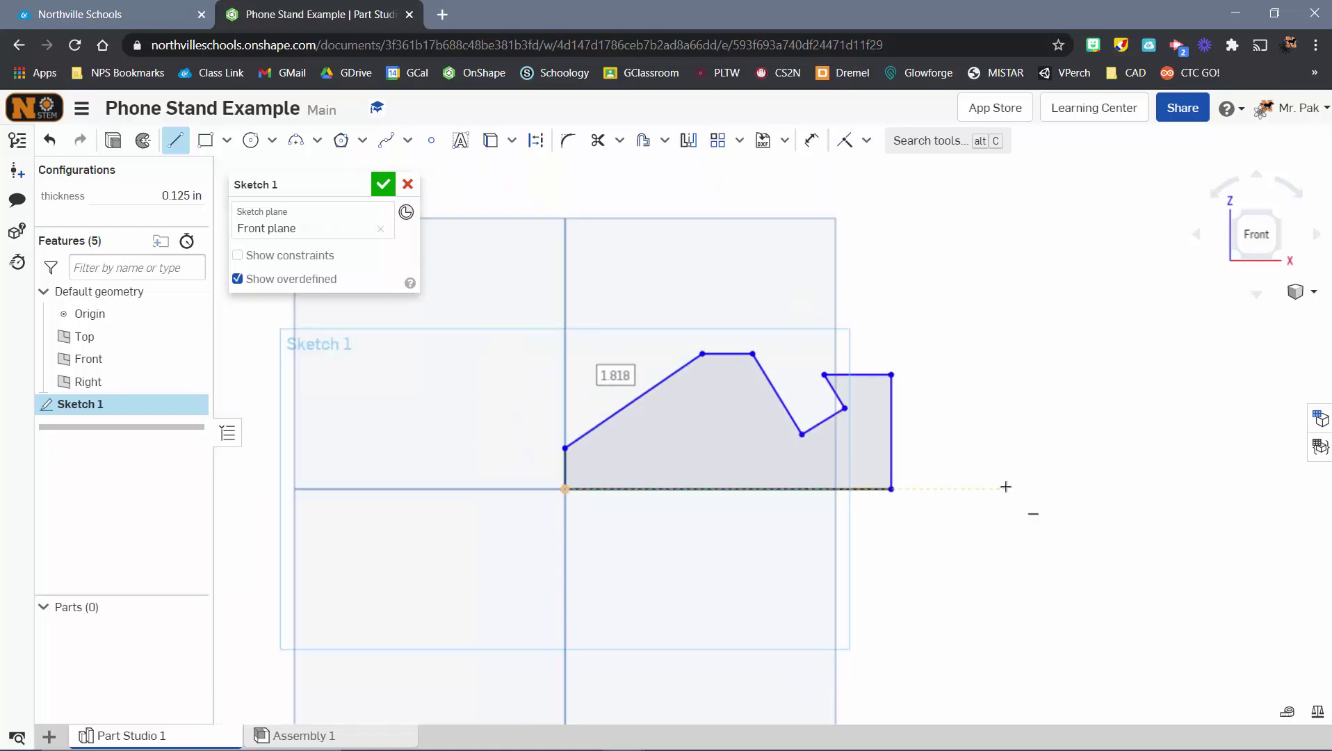
pyautogui.press('Escape')
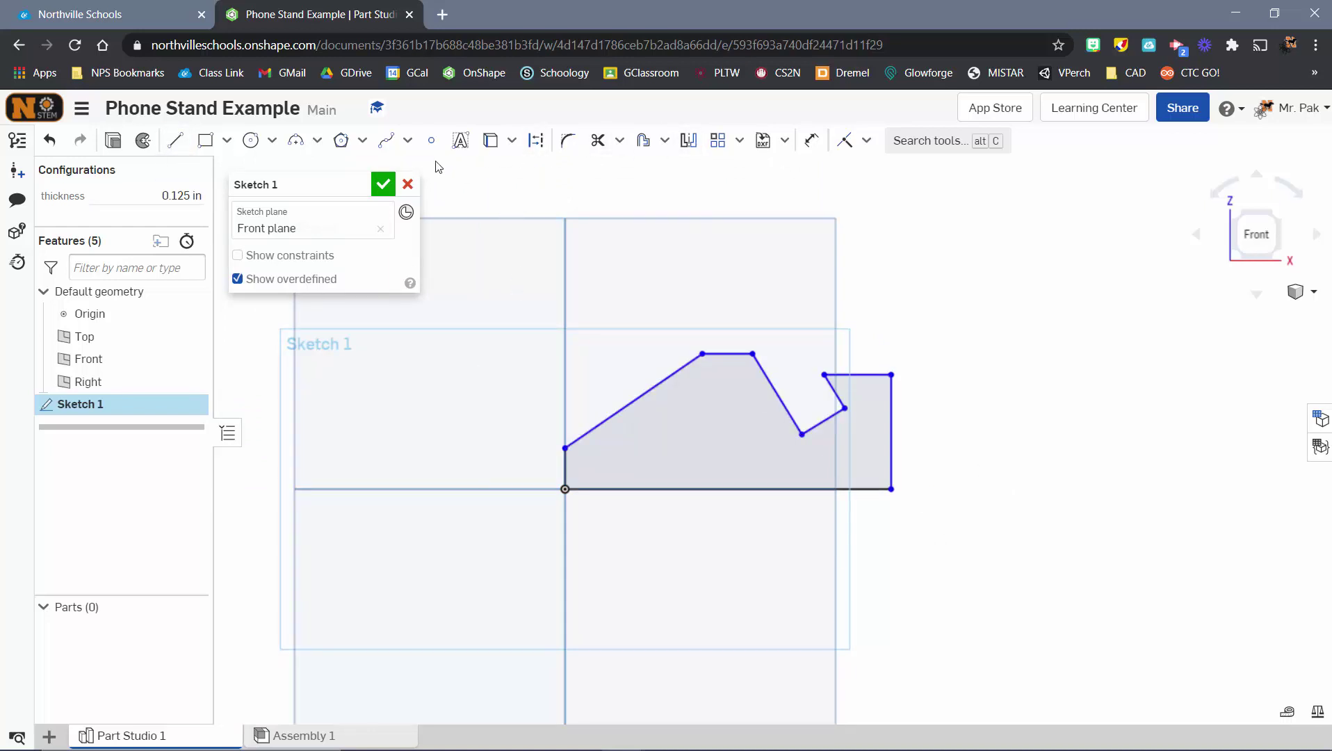
# Dimension the right end of the profile to 1.2 tall
pyautogui.click(812, 141)
pyautogui.click(862, 374)
pyautogui.click(856, 489)
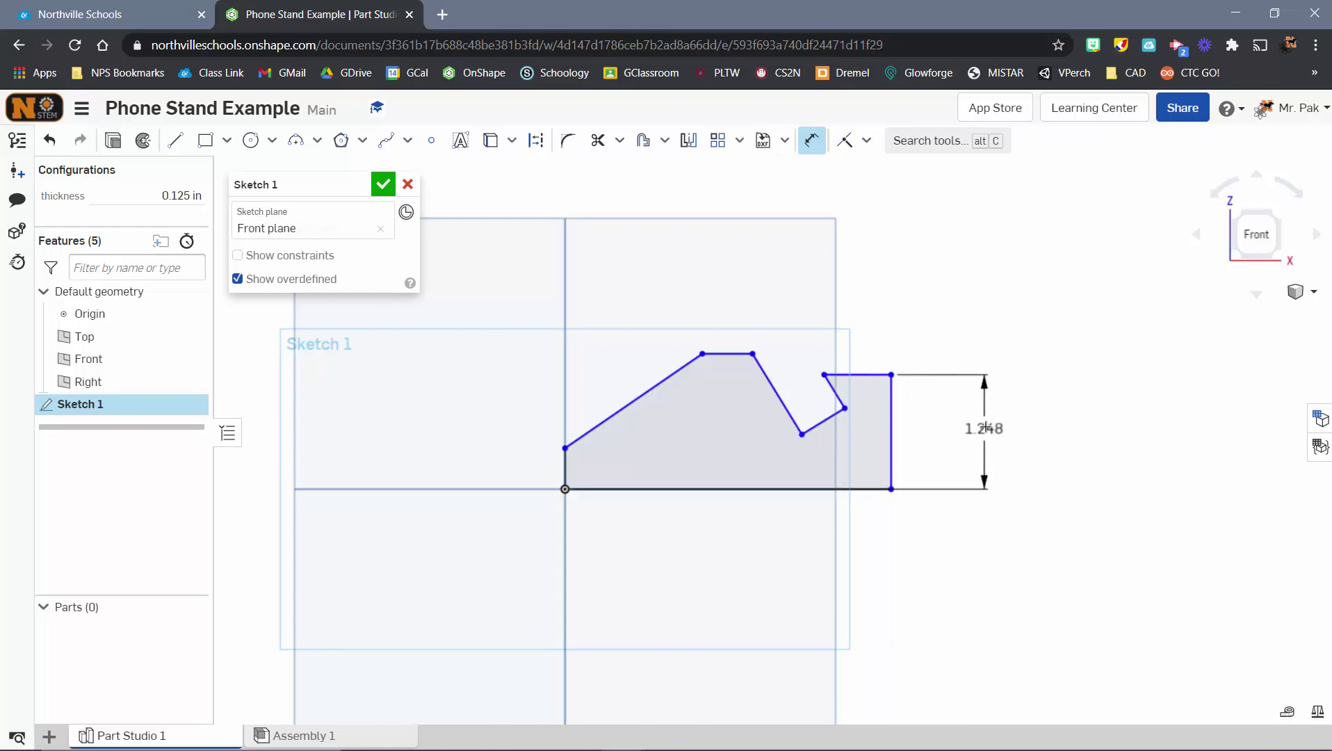
pyautogui.click(985, 427)
pyautogui.write('1.2')
pyautogui.press('Return')
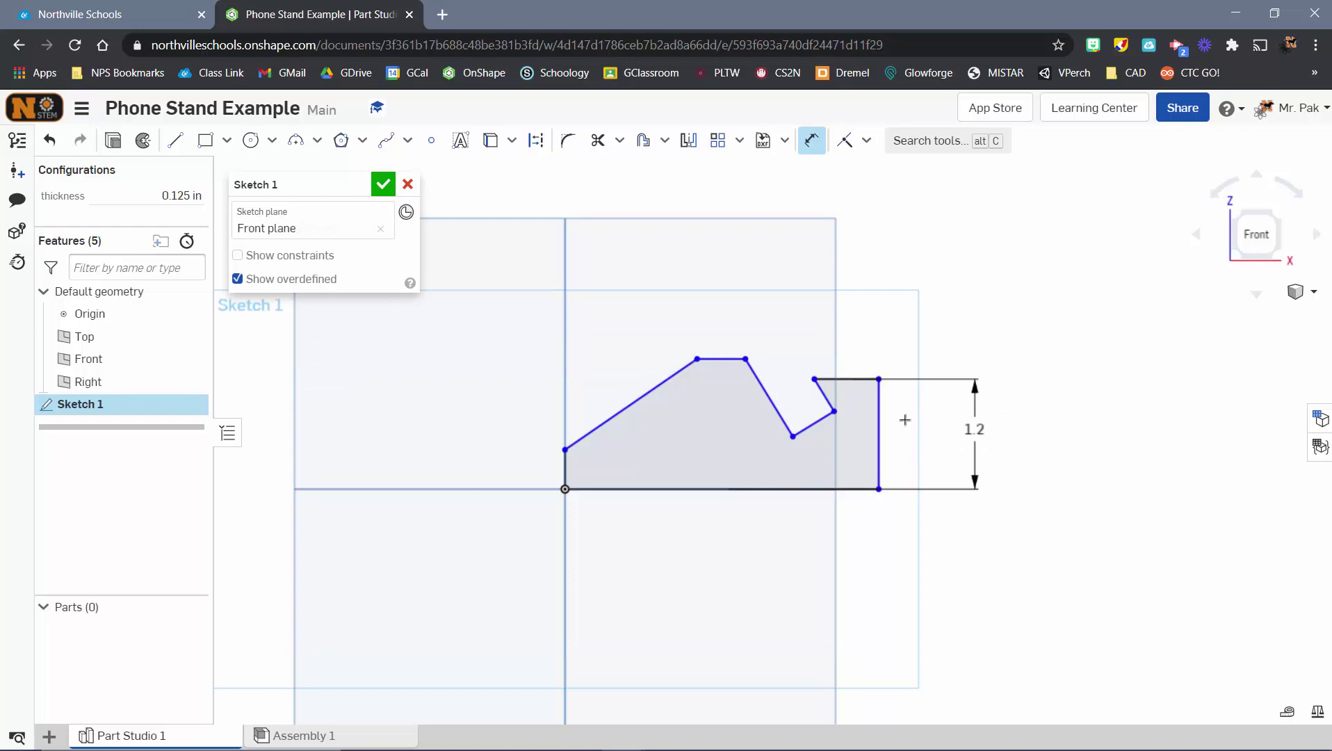
# Dimension the overall base length to 6
pyautogui.click(880, 439)
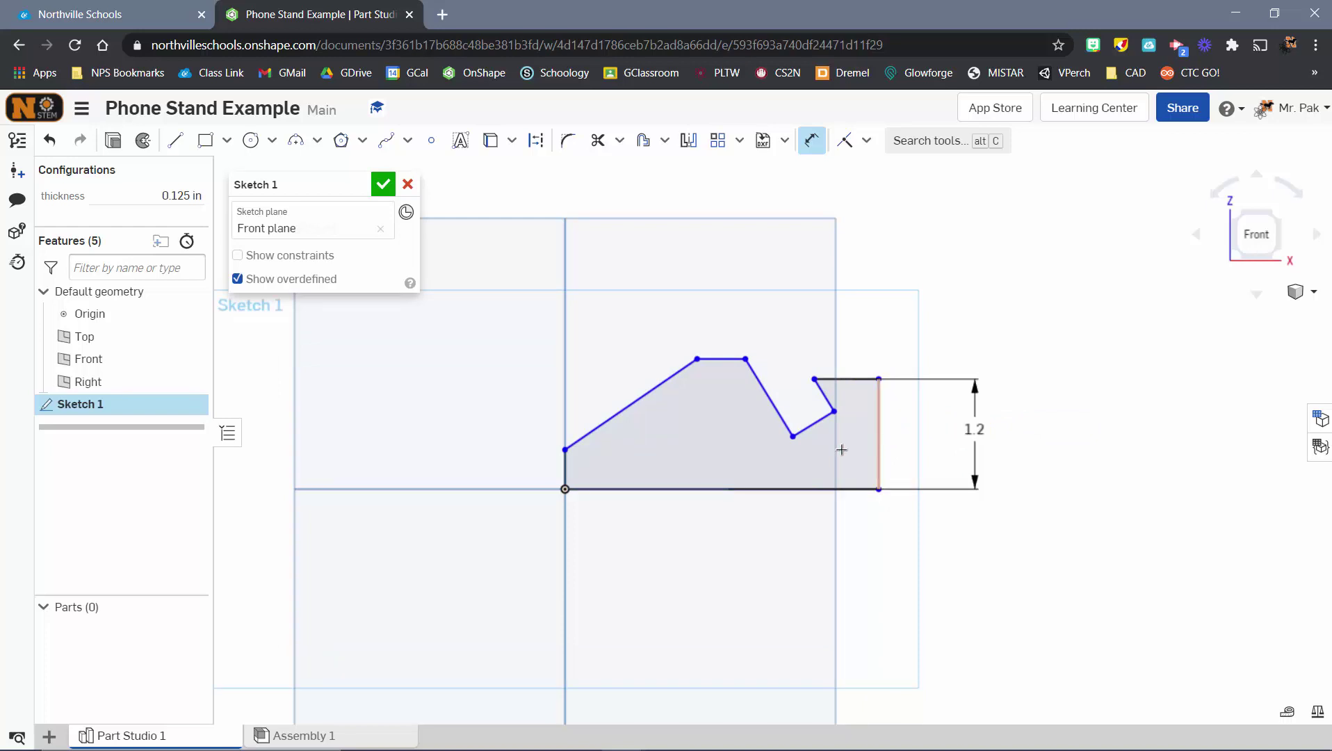
pyautogui.click(562, 464)
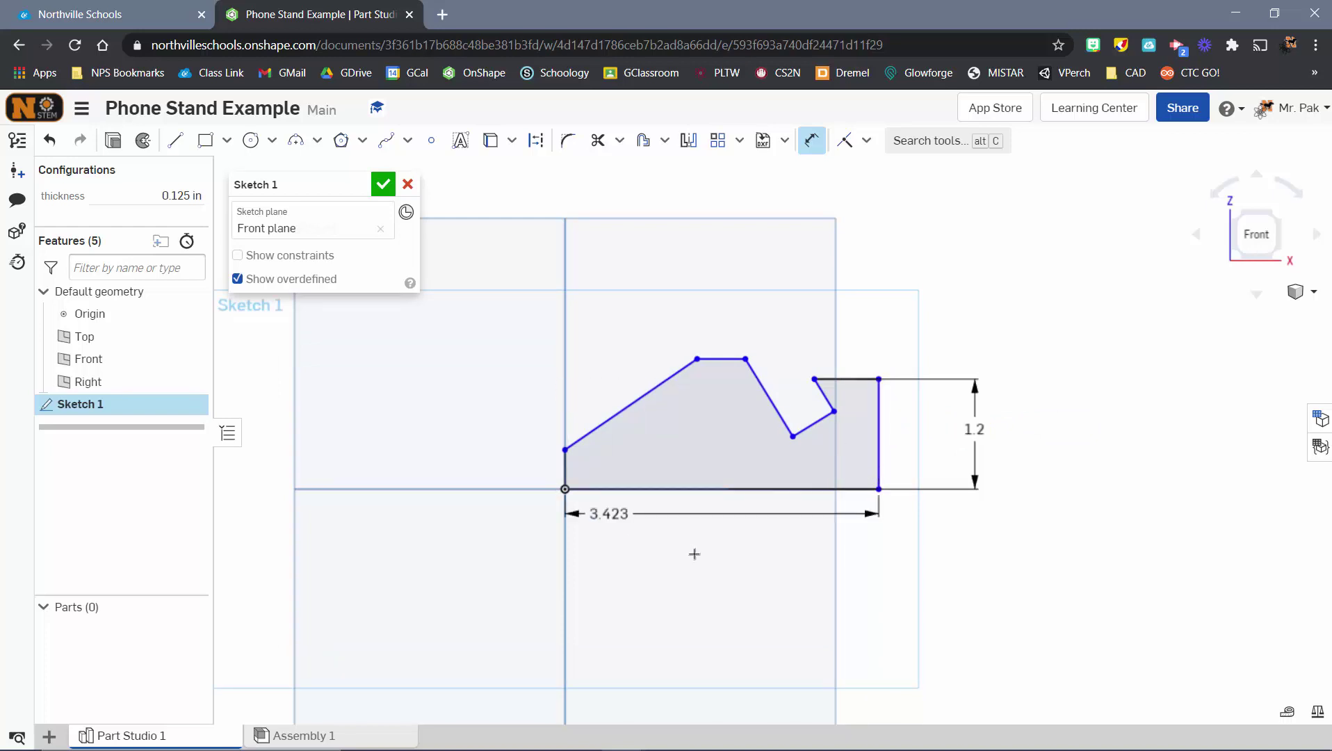
pyautogui.click(727, 610)
pyautogui.write('6')
pyautogui.press('Return')
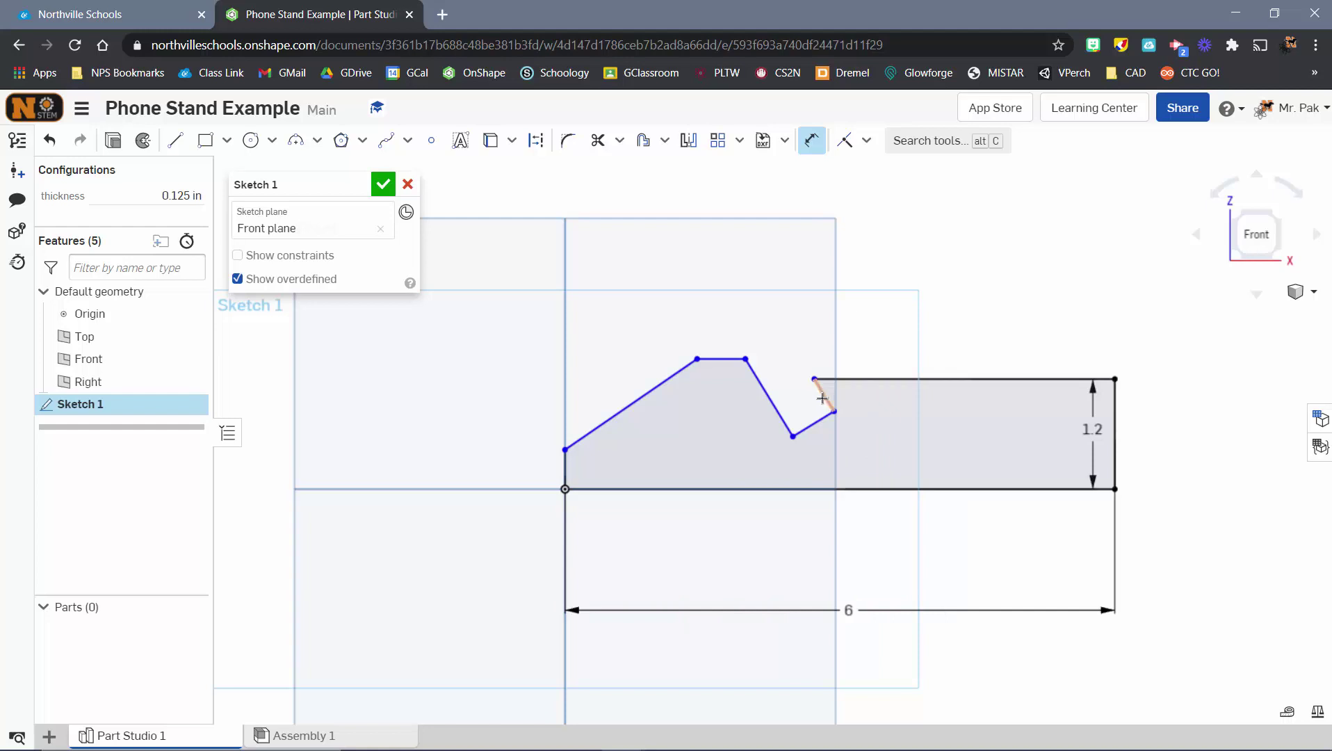
# Try a 0.5 phone-slot width dimension, then undo it back to 0.528
pyautogui.click(815, 398)
pyautogui.click(774, 407)
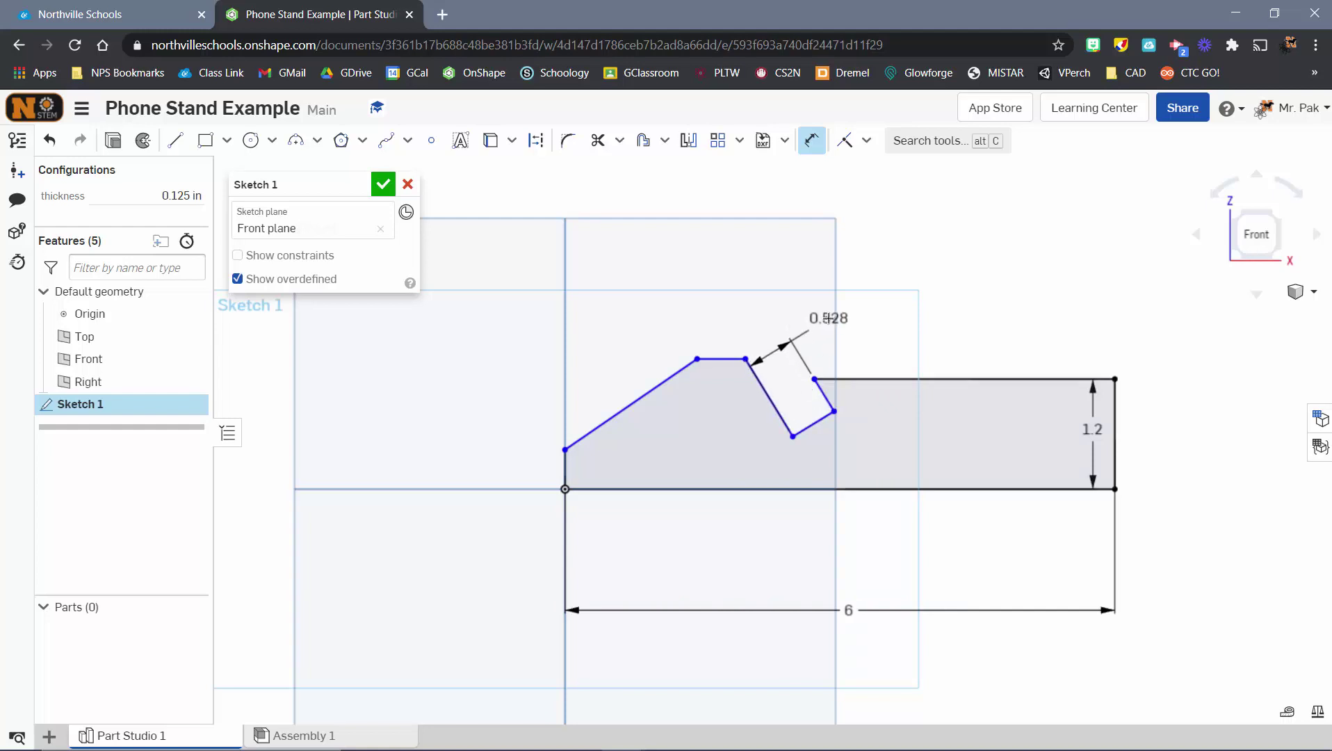
pyautogui.click(827, 317)
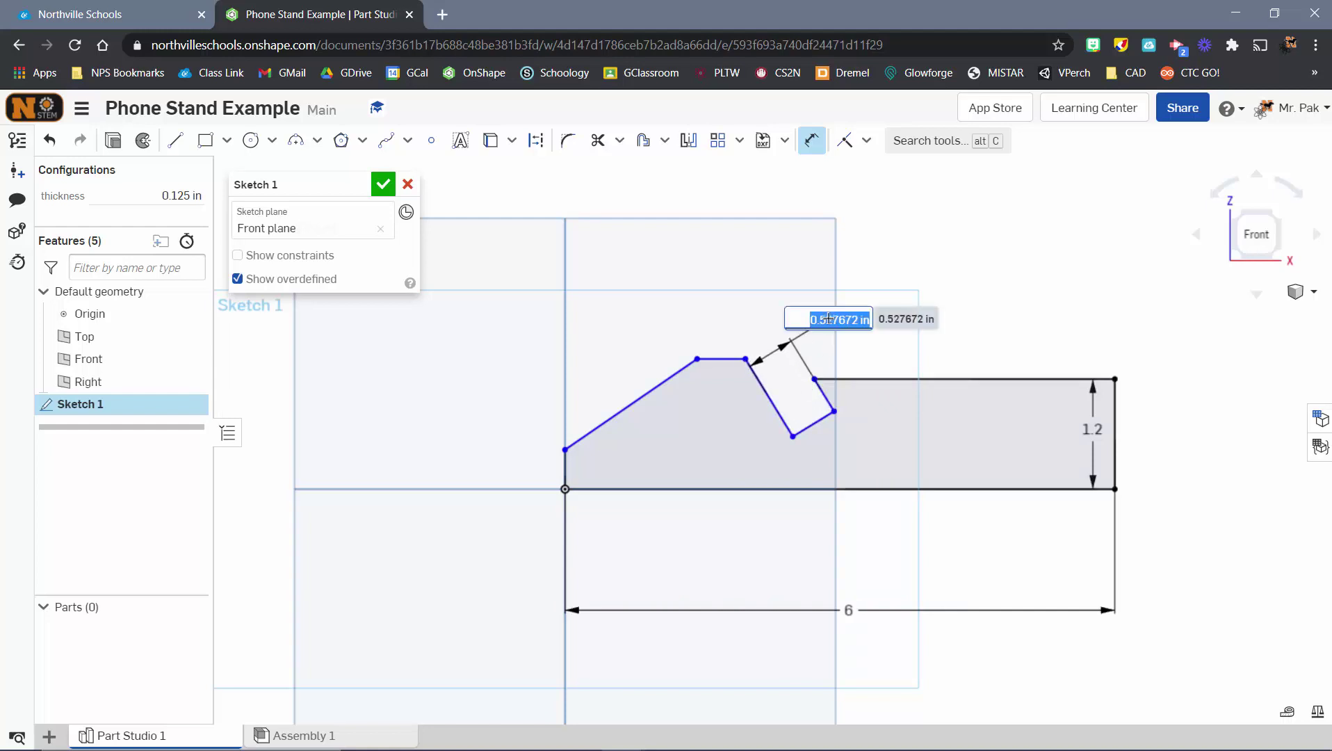
pyautogui.write('0.5')
pyautogui.press('Return')
pyautogui.scroll(-2, 929, 337)
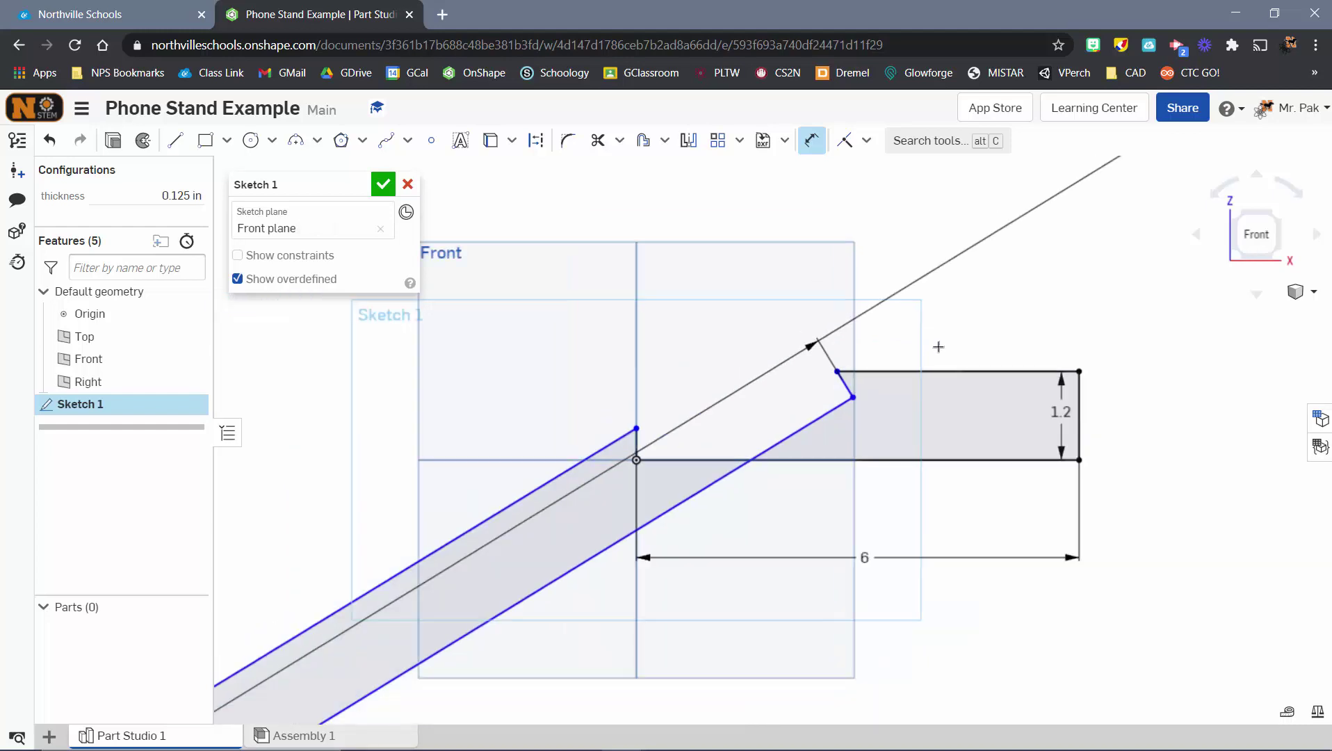
pyautogui.hotkey('ctrl', 'z')
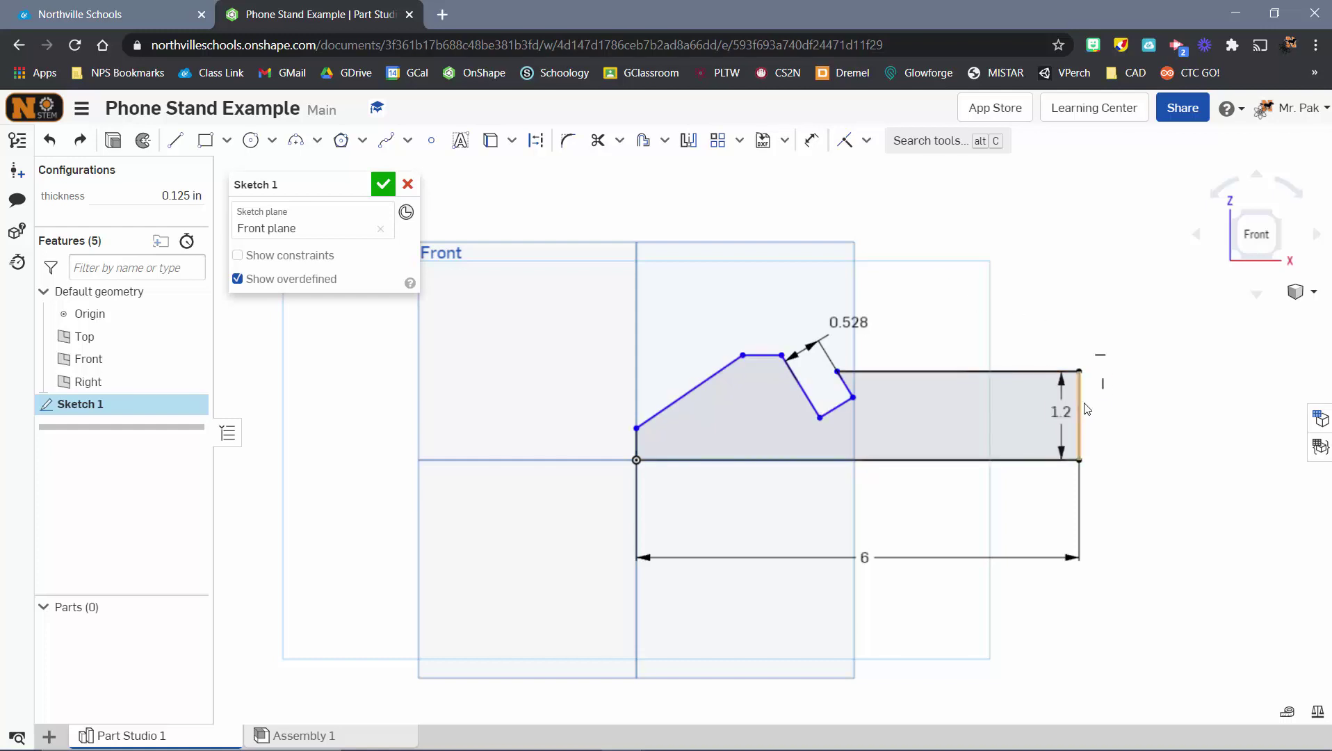
# Set the top corner's horizontal distance from the right end to 2.295
pyautogui.press('u')
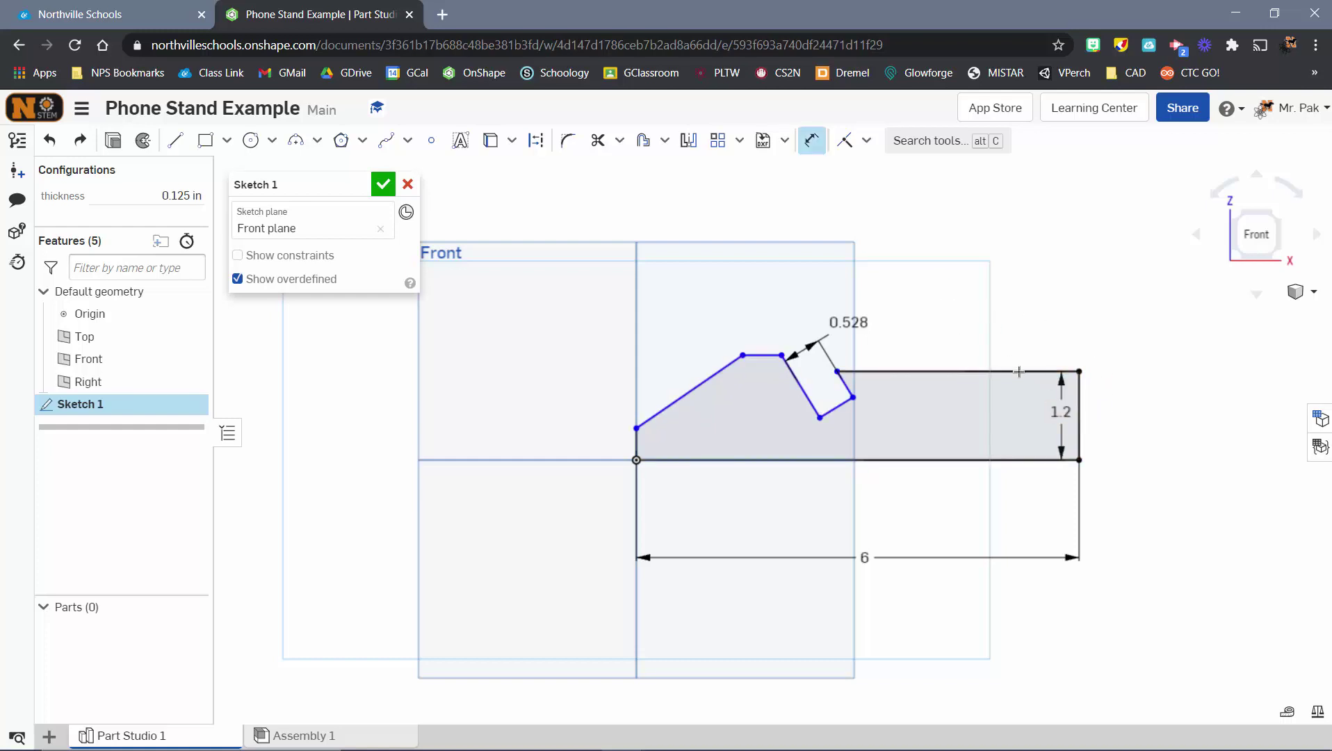
pyautogui.click(1079, 416)
pyautogui.click(742, 356)
pyautogui.click(956, 289)
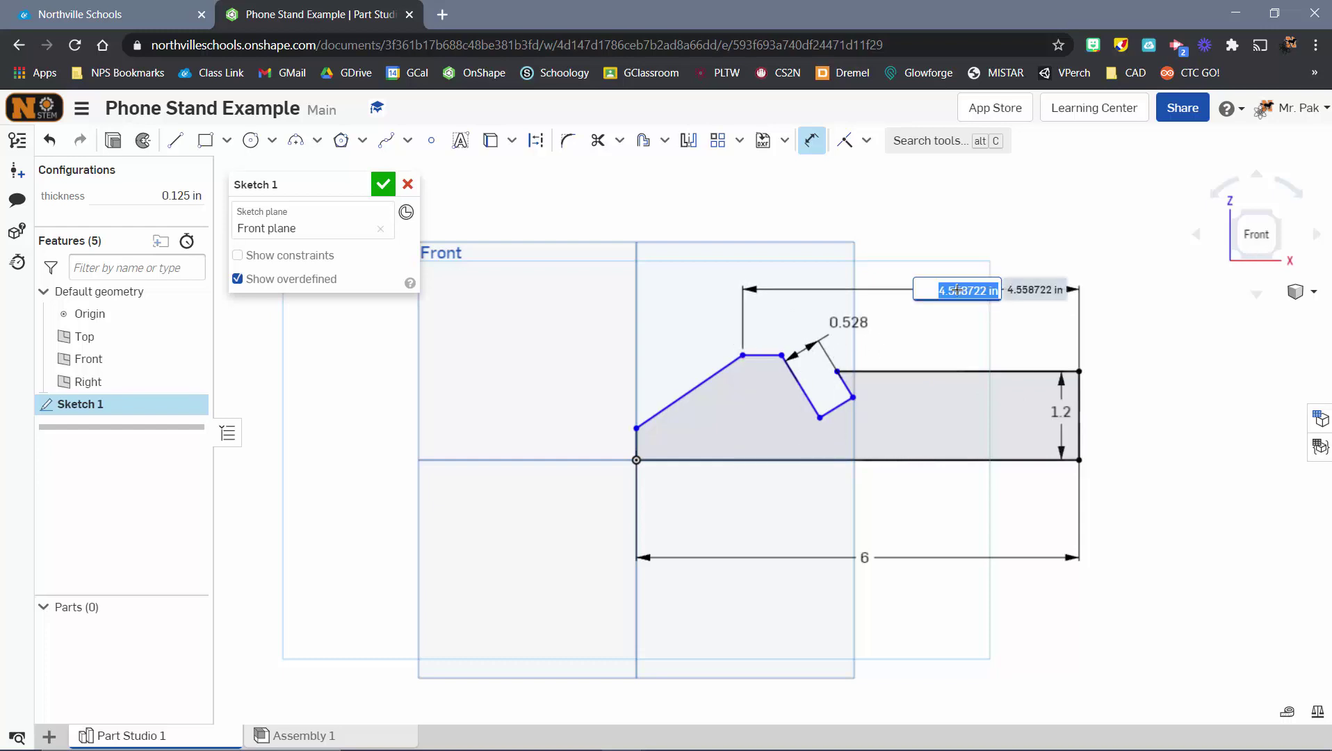
pyautogui.write('2')
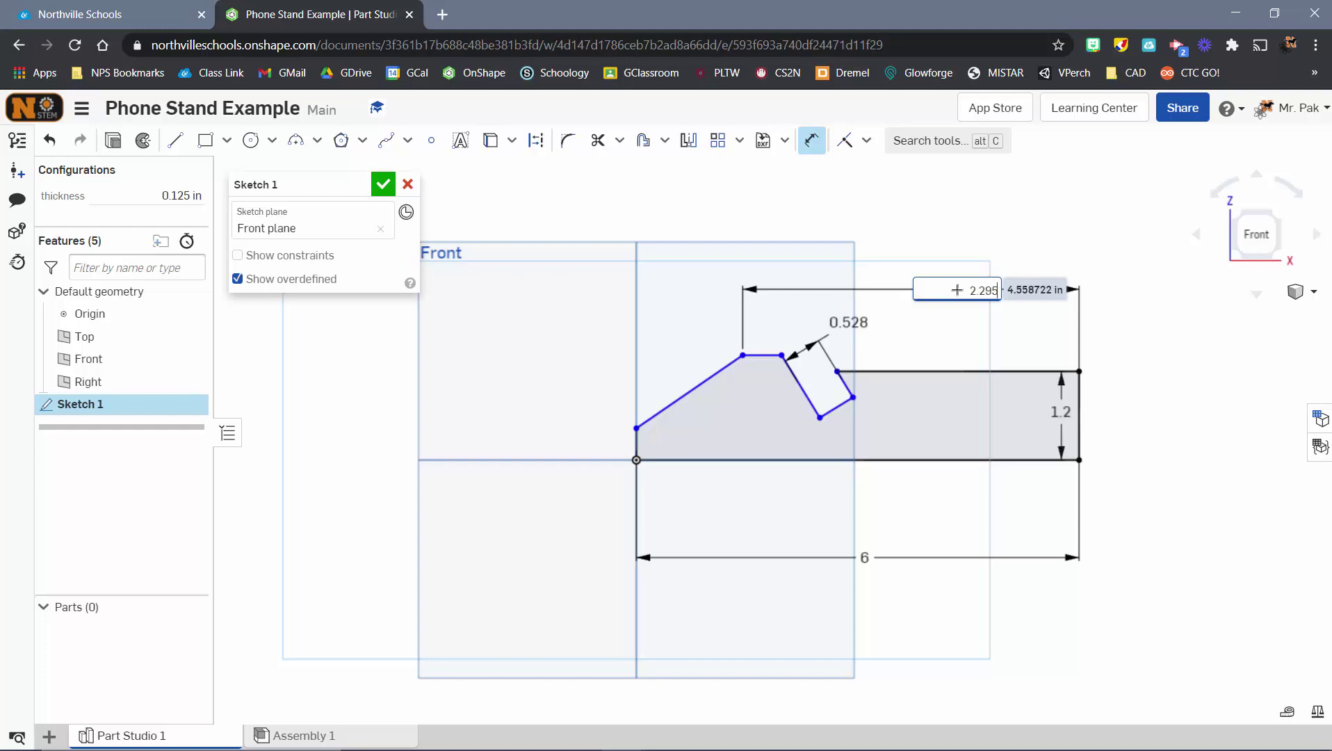
pyautogui.write('.295')
pyautogui.press('Return')
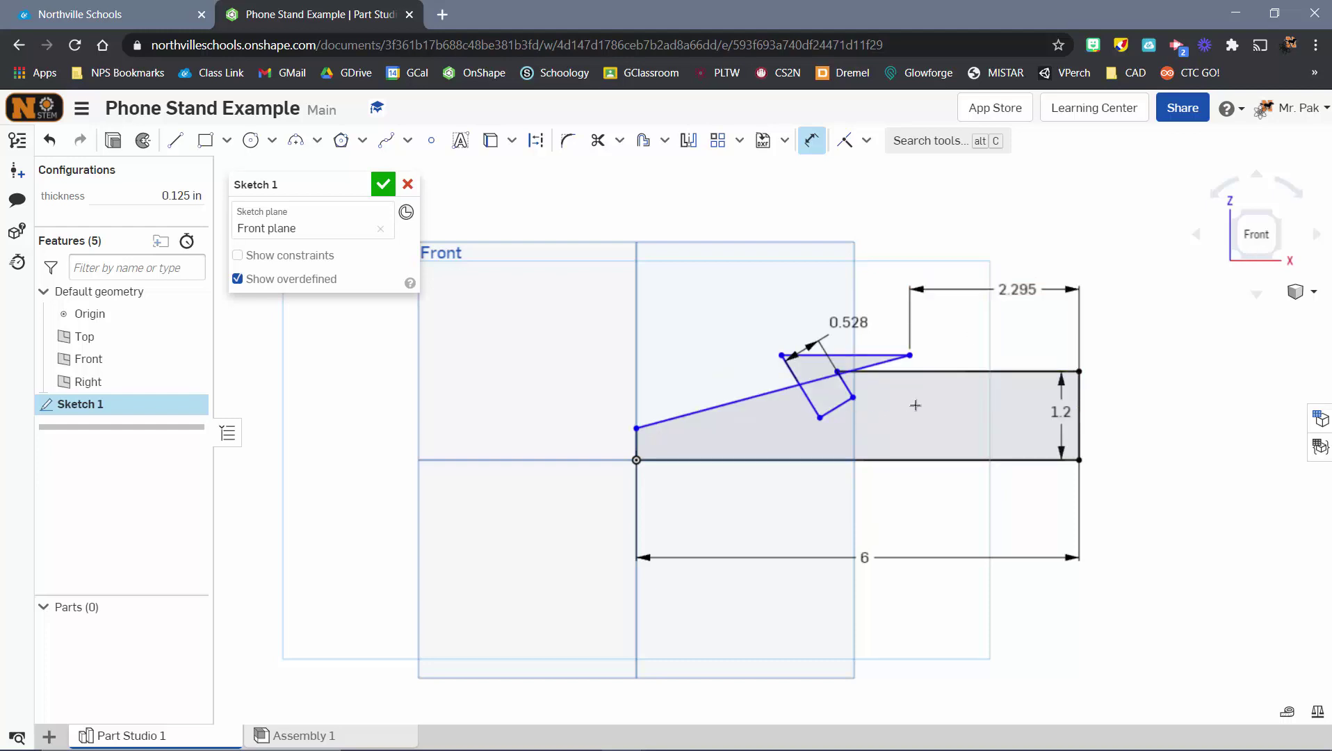
# Drag the slot and corner vertices to repair the distorted profile
pyautogui.press('Escape')
pyautogui.moveTo(786, 359)
pyautogui.mouseDown()
pyautogui.moveTo(949, 365)
pyautogui.moveTo(937, 368)
pyautogui.moveTo(940, 334)
pyautogui.moveTo(952, 333)
pyautogui.moveTo(913, 292)
pyautogui.moveTo(928, 320)
pyautogui.moveTo(915, 321)
pyautogui.moveTo(942, 308)
pyautogui.mouseUp()
pyautogui.moveTo(896, 370); pyautogui.dragTo(898, 372)
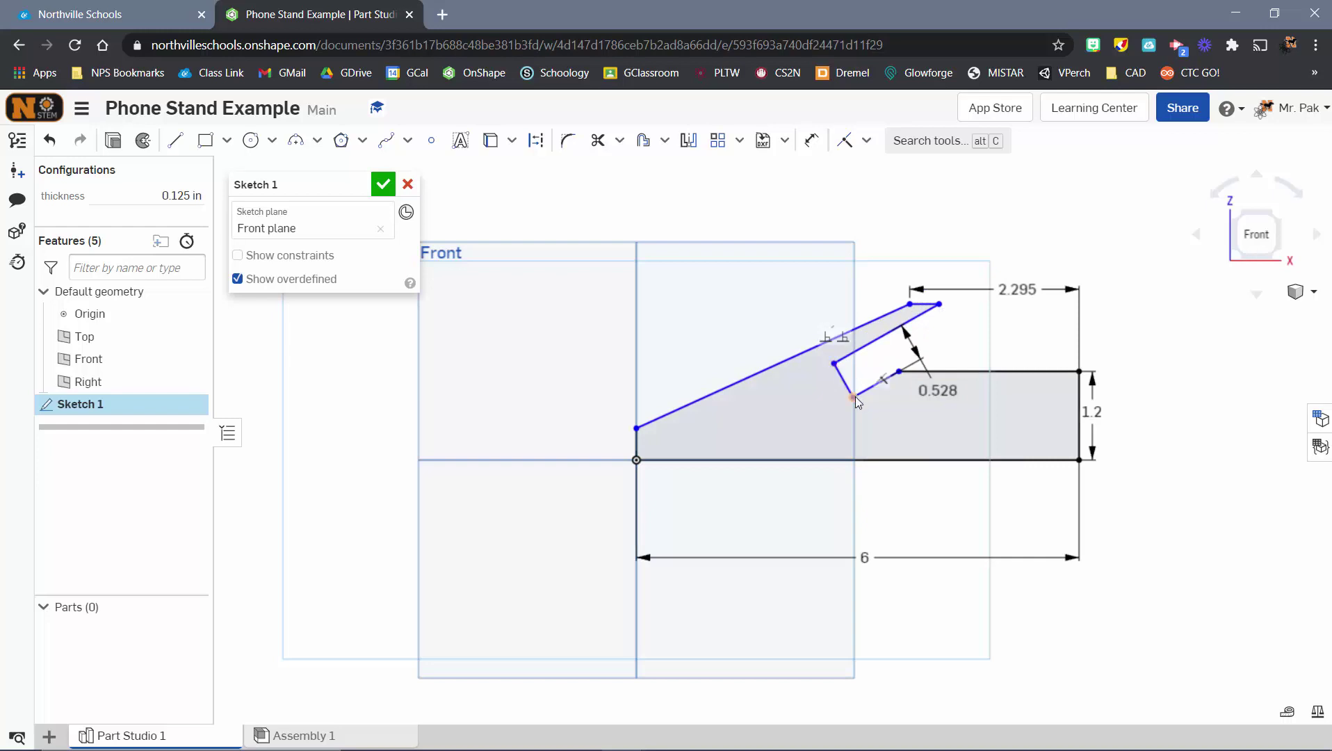
pyautogui.moveTo(944, 370)
pyautogui.mouseDown()
pyautogui.moveTo(987, 378)
pyautogui.moveTo(967, 380)
pyautogui.moveTo(960, 400)
pyautogui.moveTo(958, 379)
pyautogui.moveTo(1005, 381)
pyautogui.moveTo(997, 368)
pyautogui.moveTo(981, 407)
pyautogui.moveTo(957, 413)
pyautogui.mouseUp()
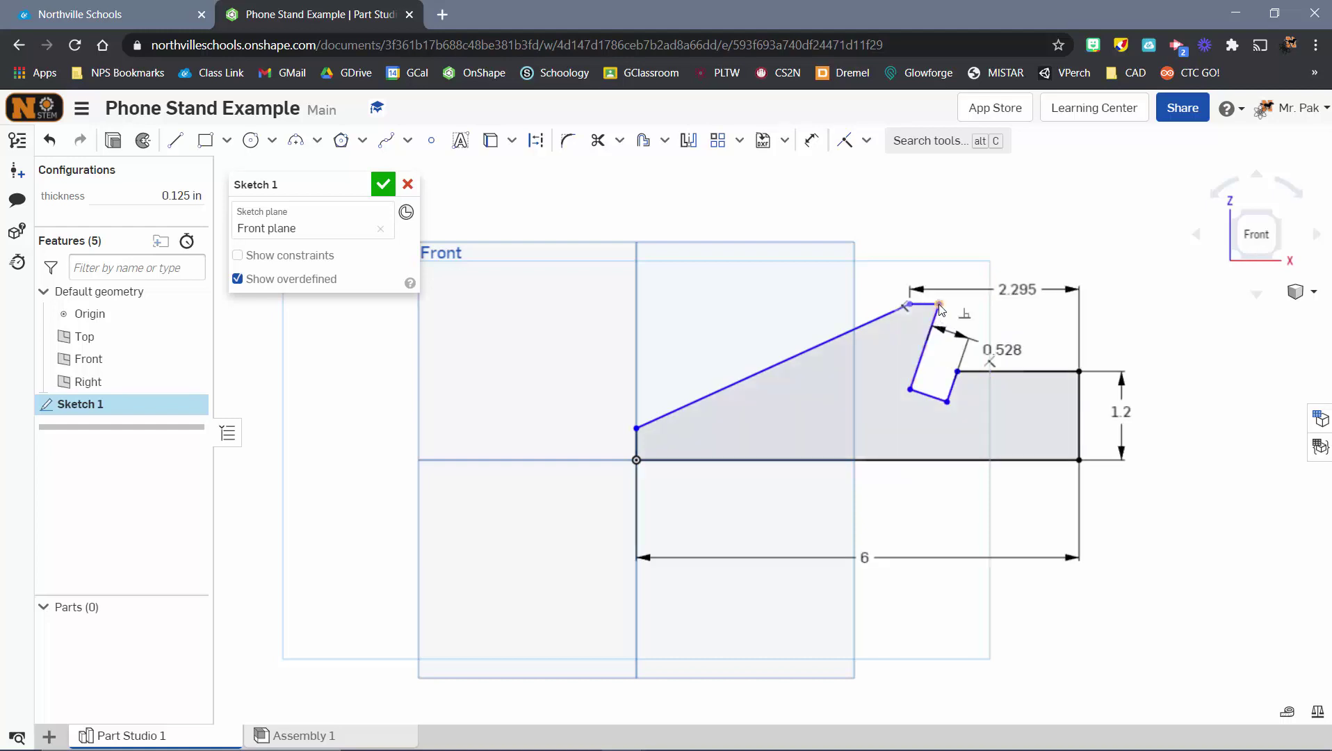
pyautogui.moveTo(941, 308); pyautogui.dragTo(960, 306)
# Delete the 0.528 slot width dimension and widen the notch to the right
pyautogui.moveTo(965, 371)
pyautogui.mouseDown()
pyautogui.moveTo(990, 370)
pyautogui.moveTo(972, 376)
pyautogui.mouseUp()
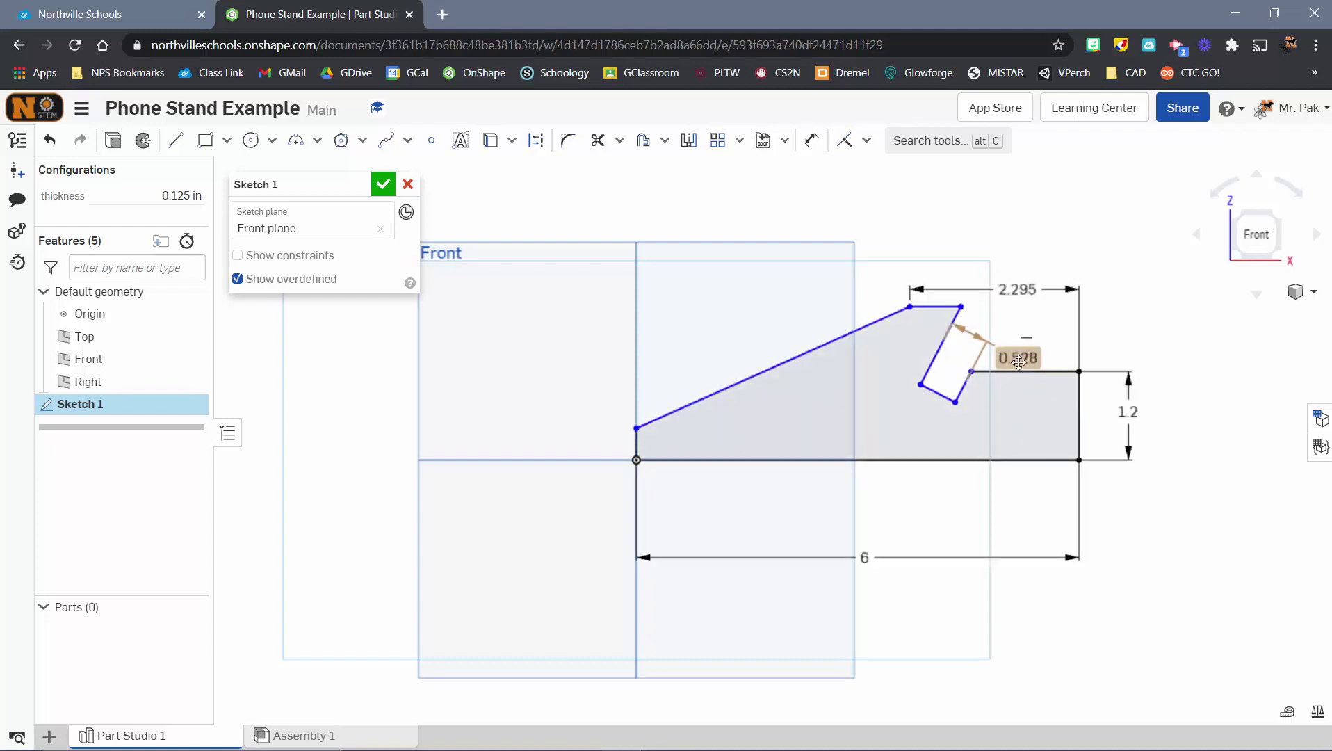
pyautogui.press('Delete')
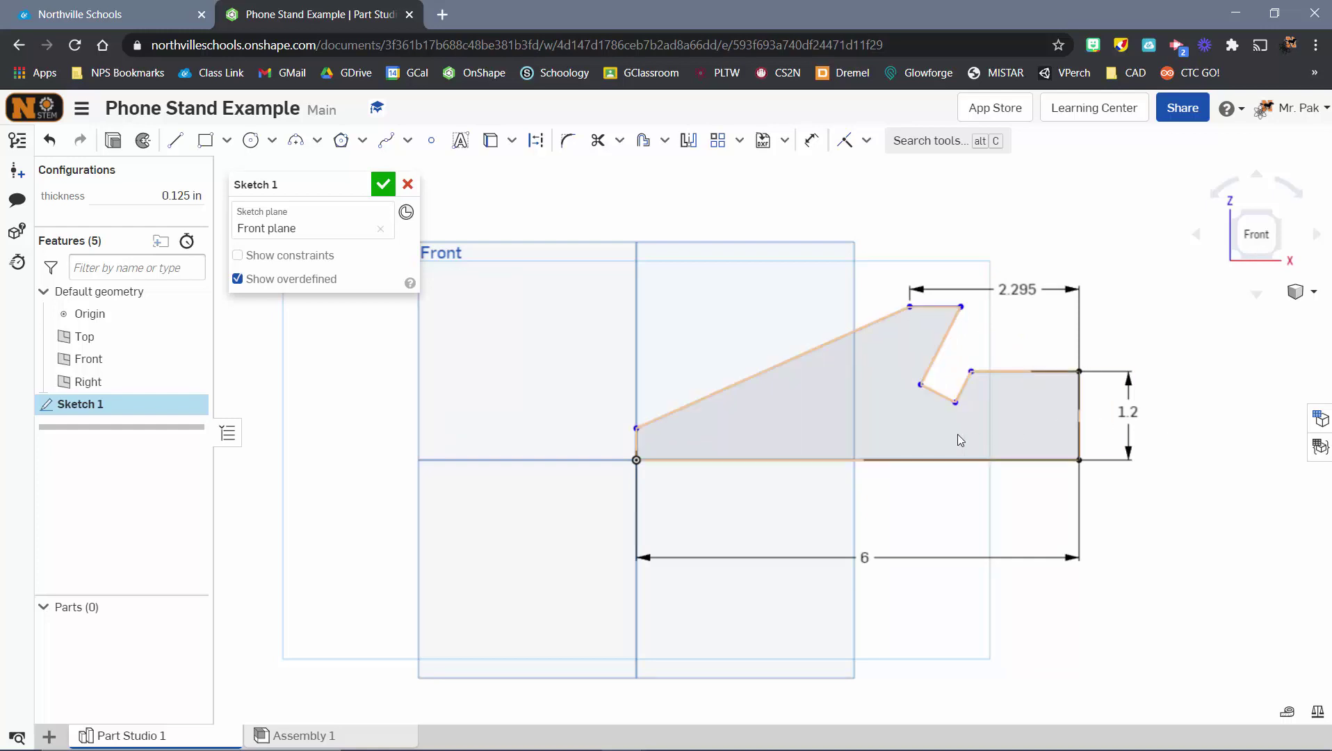
pyautogui.moveTo(955, 402)
pyautogui.mouseDown()
pyautogui.moveTo(987, 412)
pyautogui.moveTo(1001, 367)
pyautogui.moveTo(999, 391)
pyautogui.mouseUp()
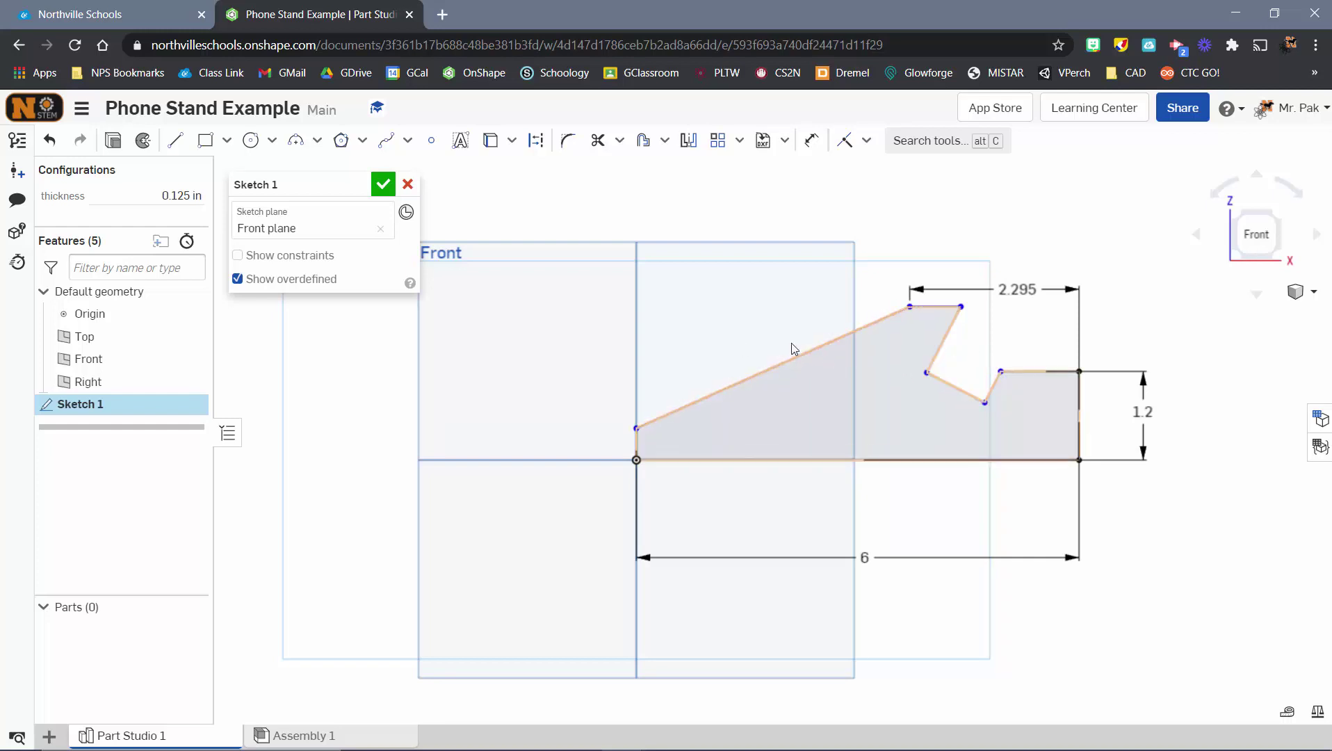
# Show sketch constraints and delete the two perpendicular constraints on the phone slot
pyautogui.click(293, 257)
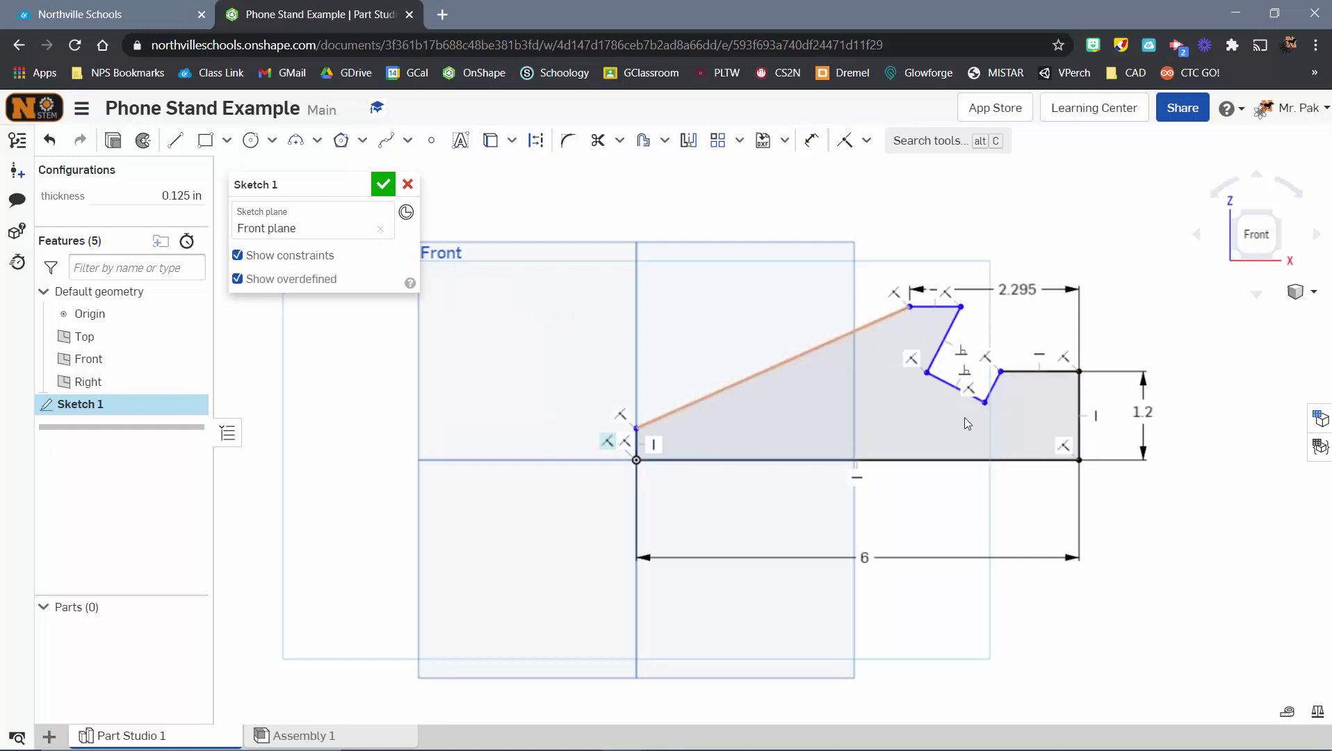
pyautogui.scroll(8, 958, 387)
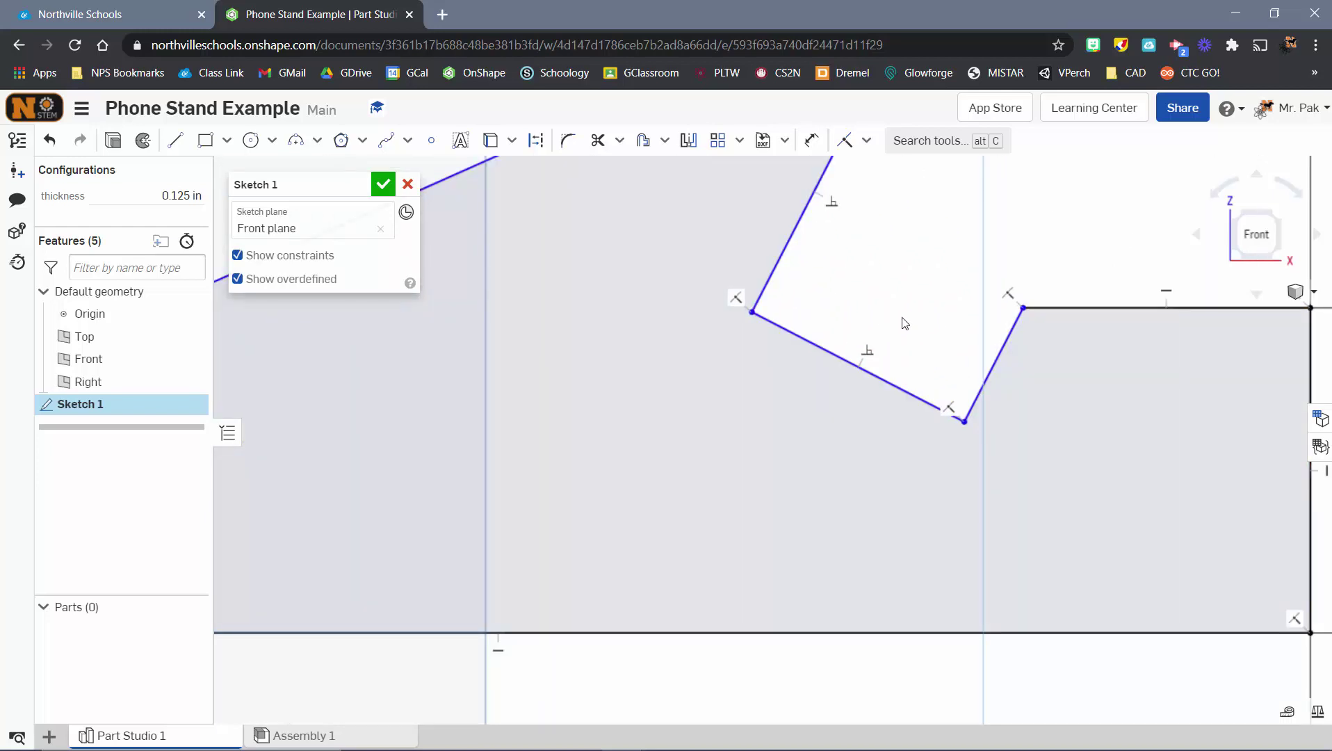
pyautogui.scroll(-5, 906, 324)
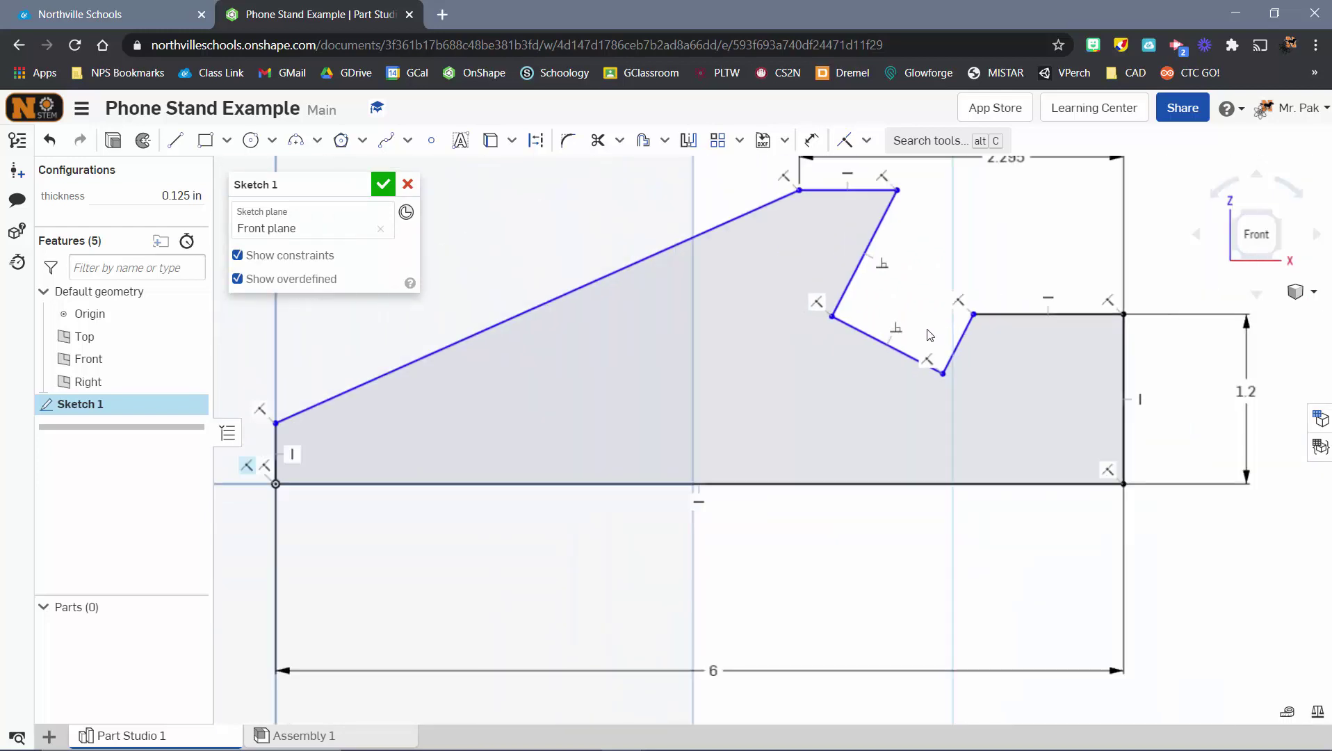
pyautogui.click(883, 263)
pyautogui.press('Delete')
pyautogui.click(896, 327)
pyautogui.press('Delete')
# Drag the notch vertices and top-right corner to reshape the slot into an angled notch
pyautogui.moveTo(943, 376); pyautogui.dragTo(999, 376)
pyautogui.moveTo(831, 318); pyautogui.dragTo(1030, 357)
pyautogui.moveTo(974, 314); pyautogui.dragTo(993, 294)
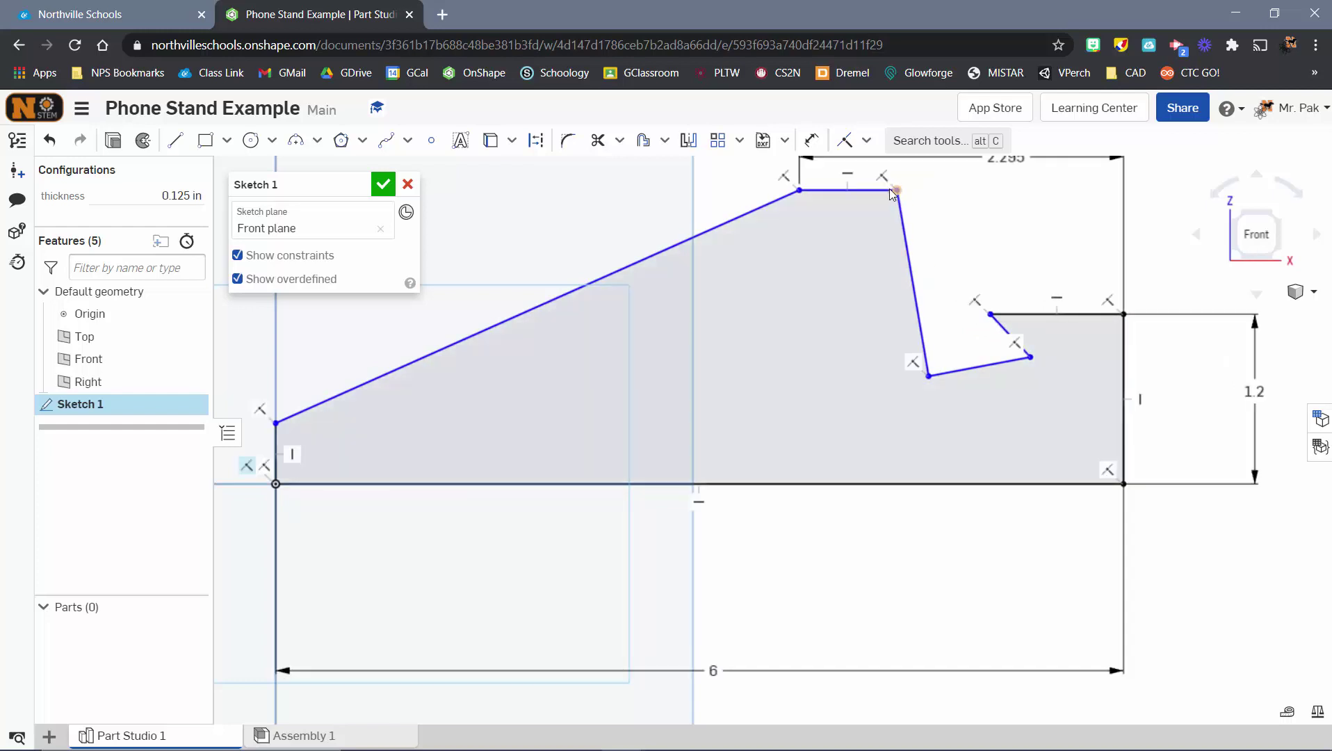
pyautogui.moveTo(886, 191); pyautogui.dragTo(857, 192)
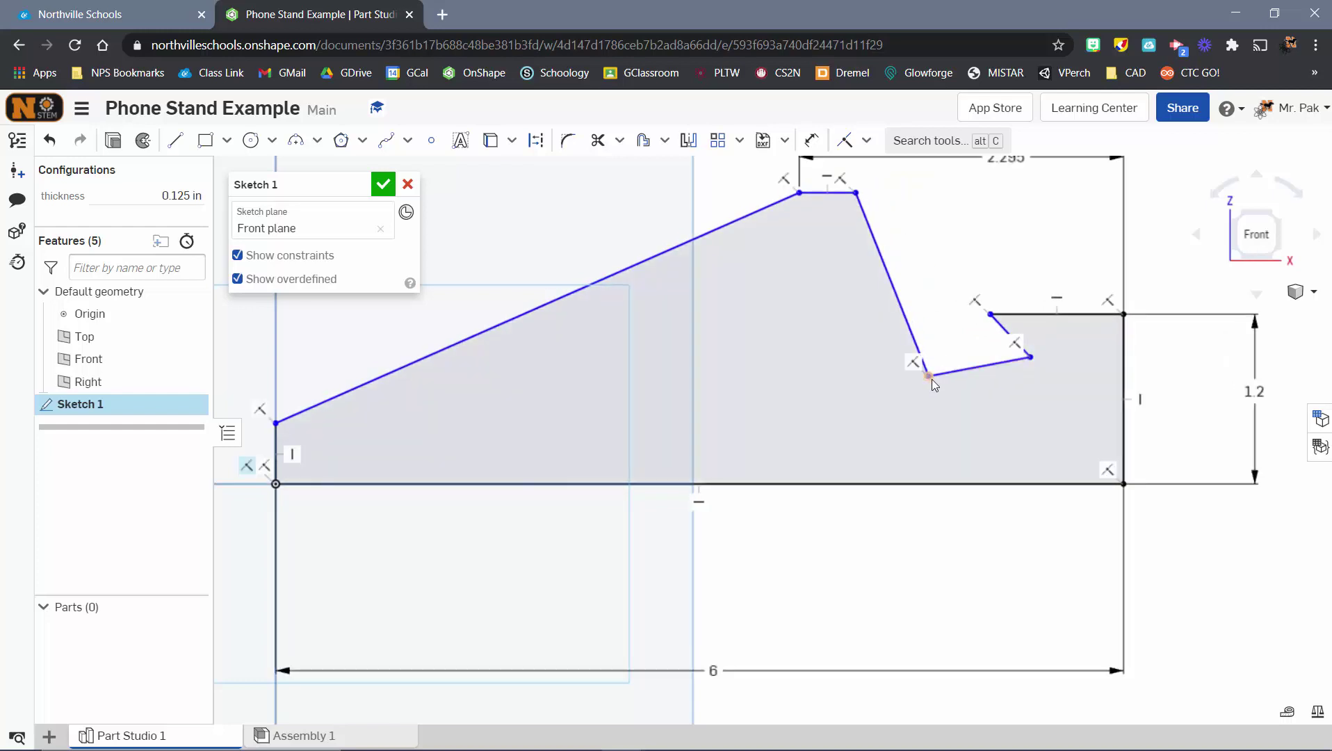
pyautogui.moveTo(932, 379)
pyautogui.mouseDown()
pyautogui.moveTo(962, 374)
pyautogui.moveTo(974, 405)
pyautogui.moveTo(956, 383)
pyautogui.mouseUp()
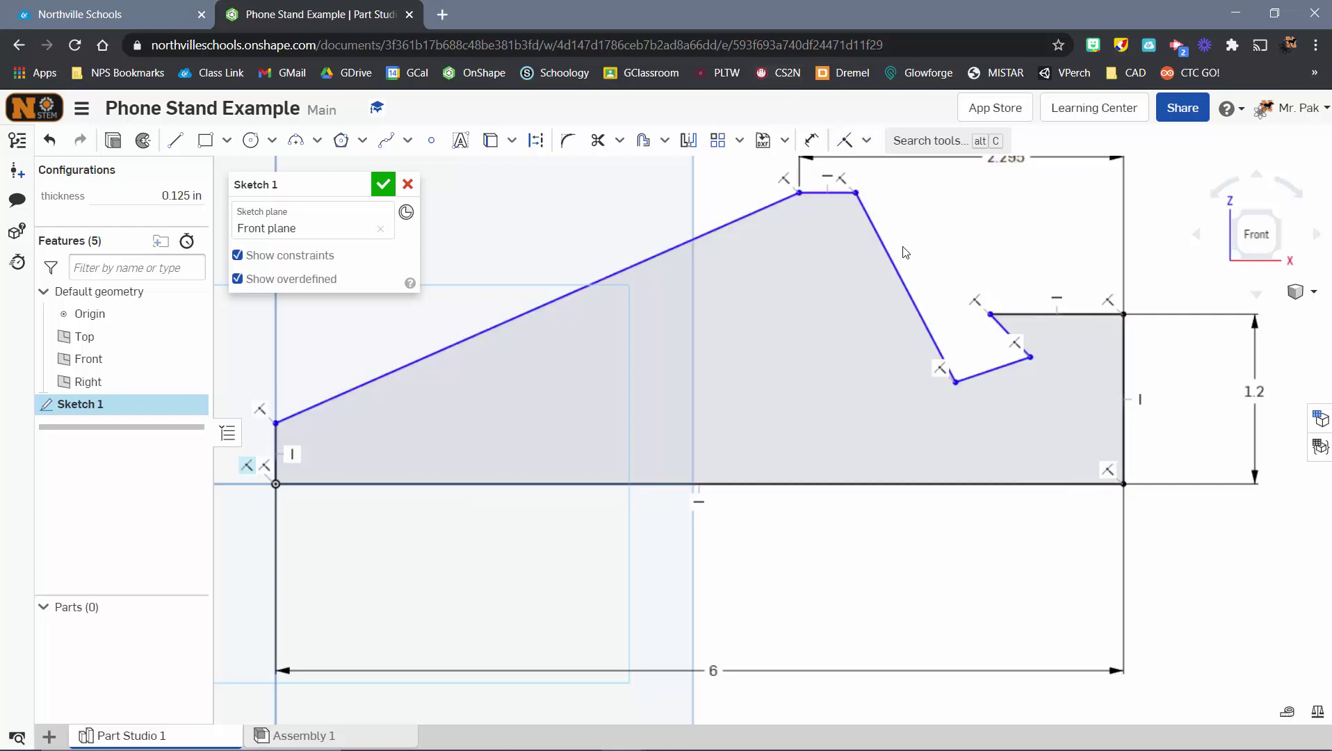
# Make the slot's short side parallel to the long slanted edge
pyautogui.click(868, 143)
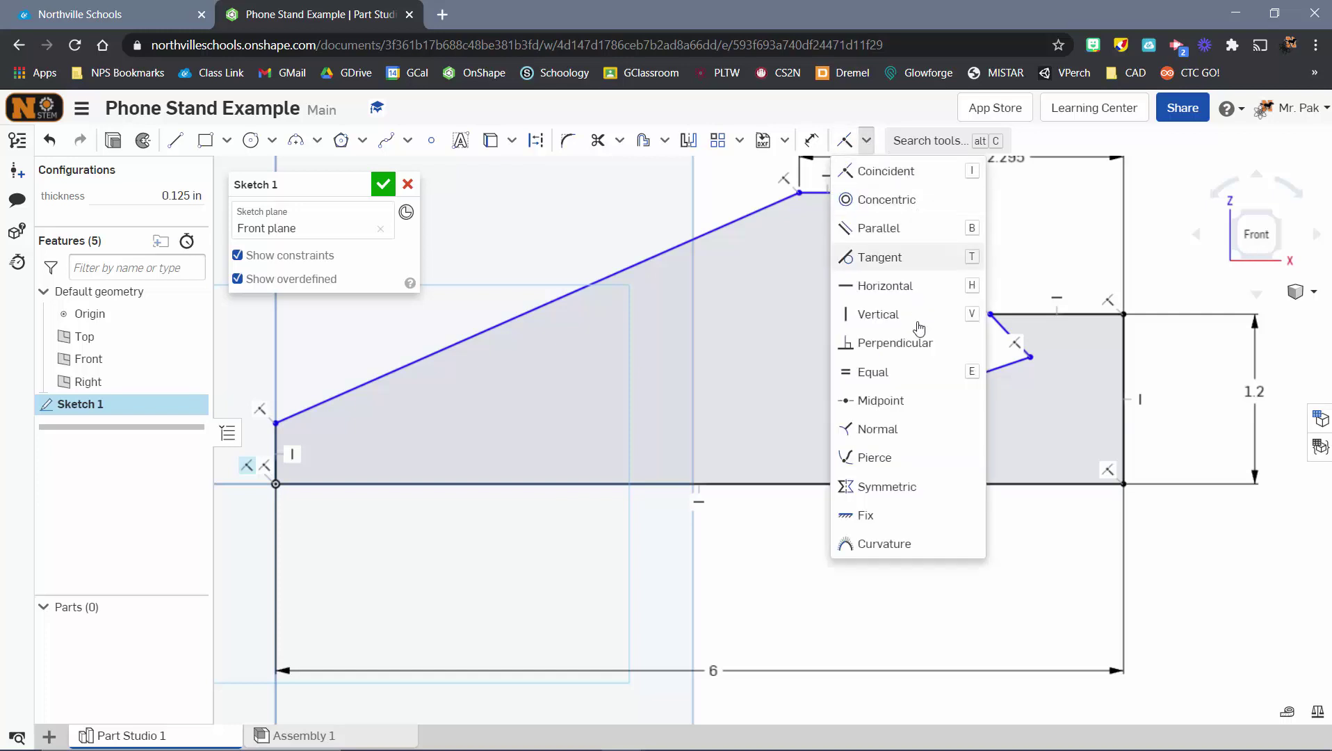
pyautogui.click(632, 207)
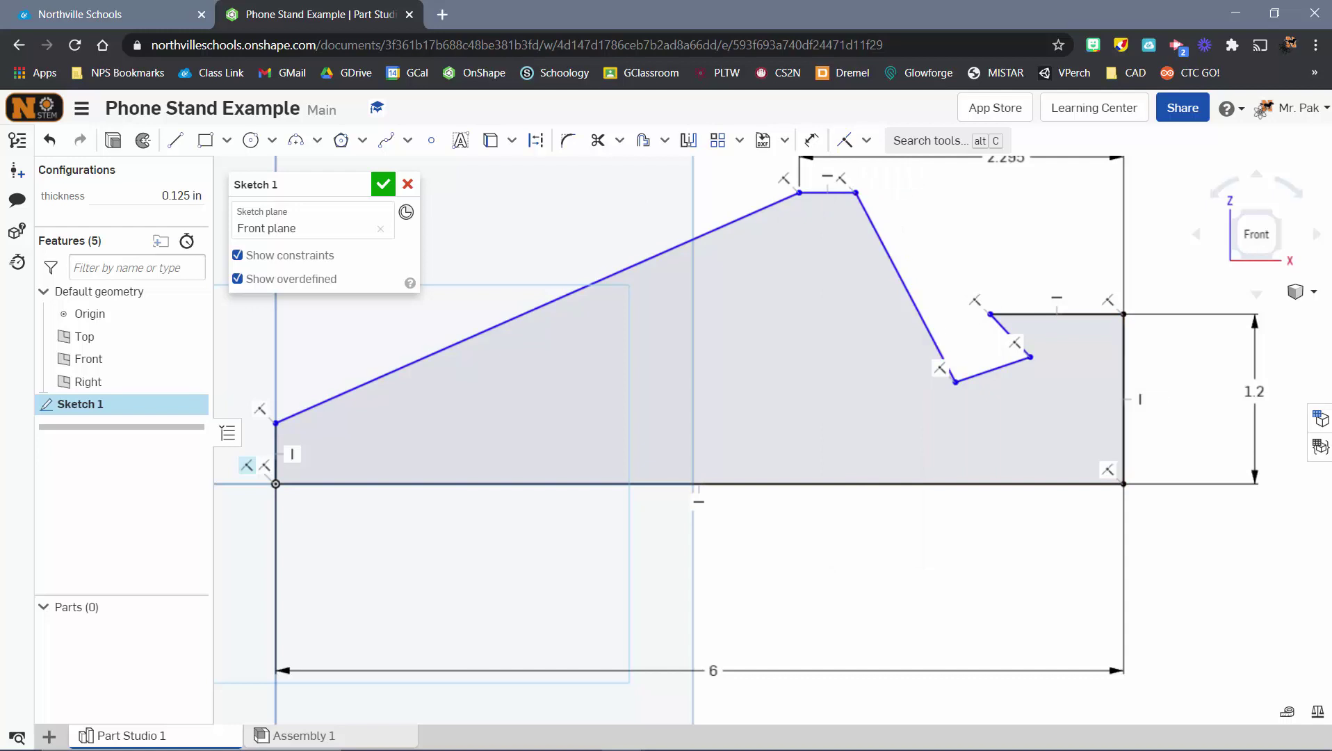
pyautogui.scroll(-3, 934, 415)
pyautogui.click(866, 141)
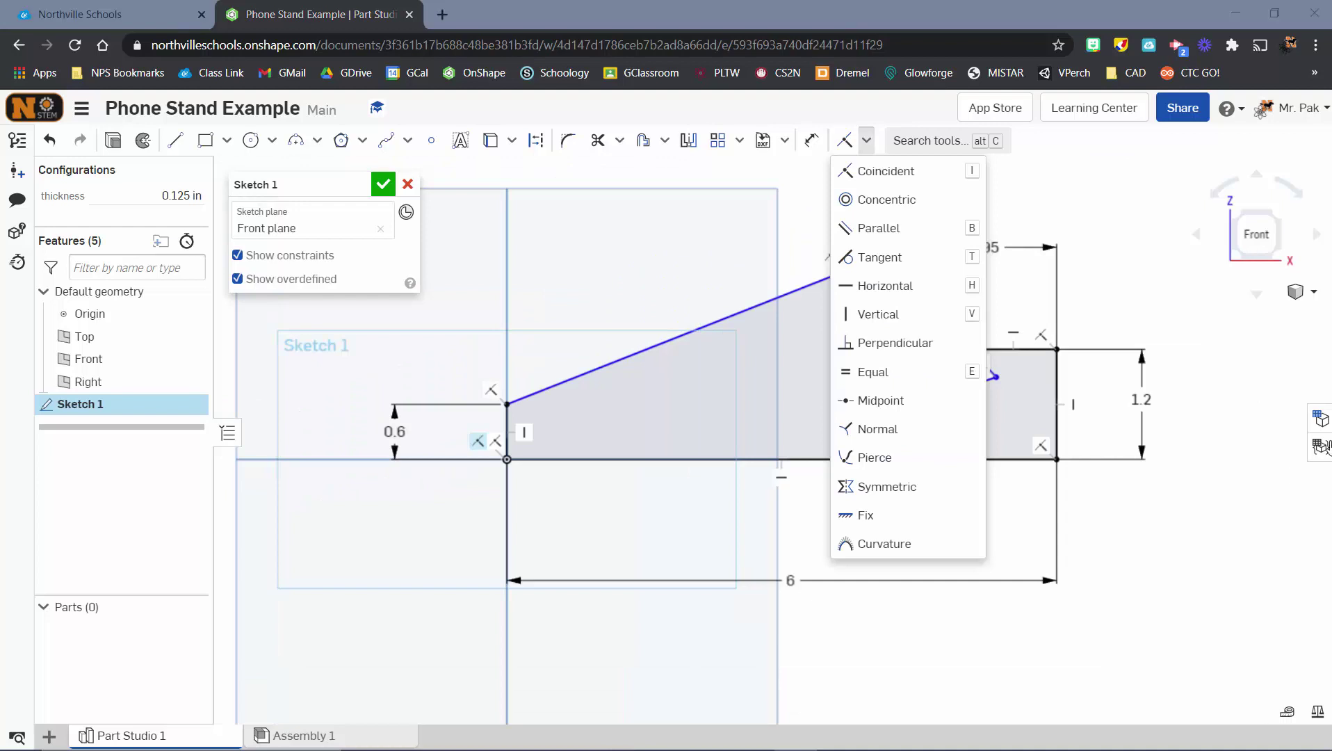
pyautogui.click(897, 228)
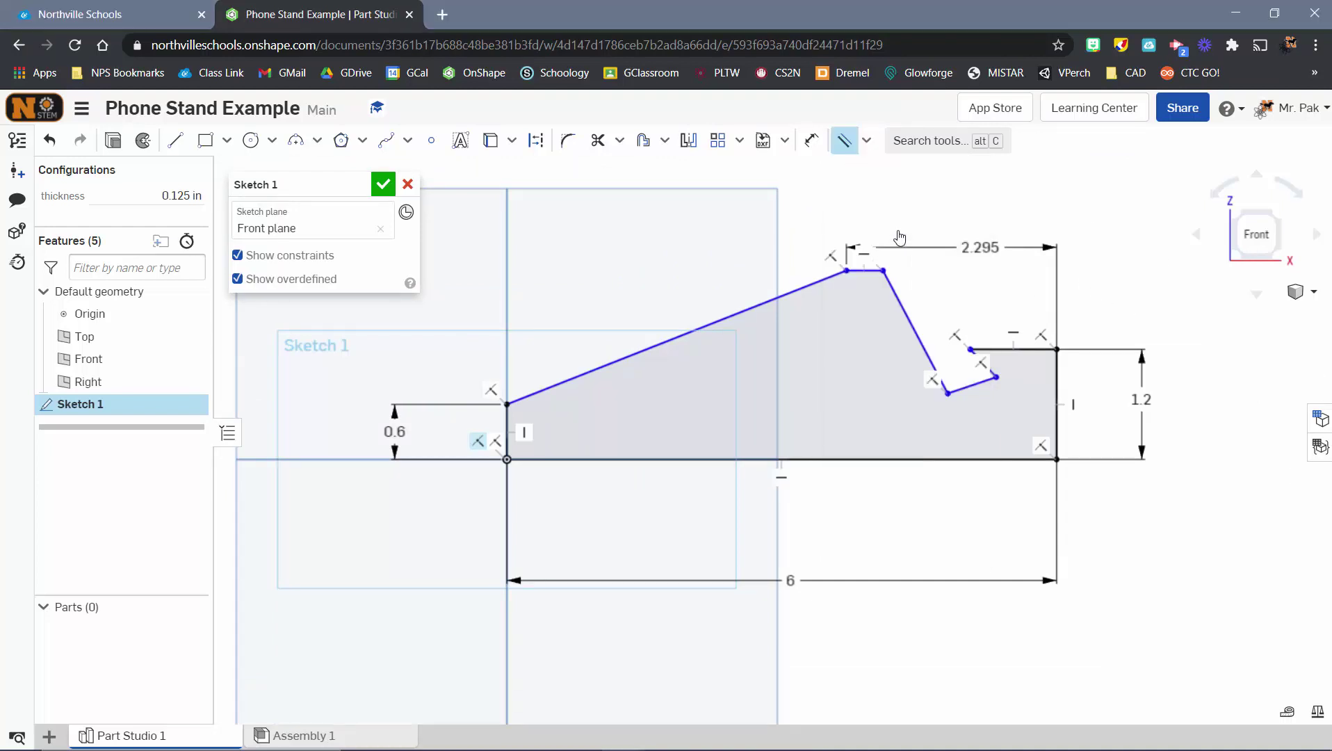
pyautogui.click(924, 349)
pyautogui.scroll(5, 1001, 357)
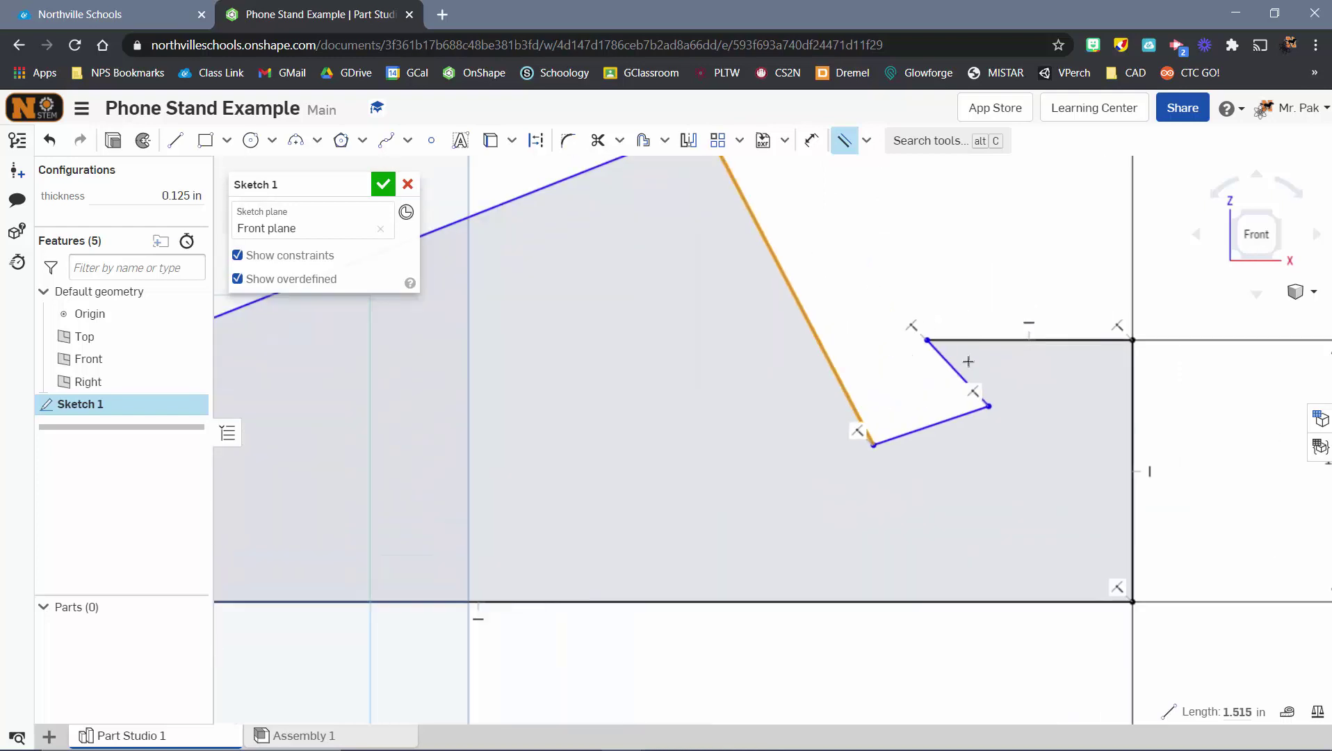
pyautogui.click(959, 371)
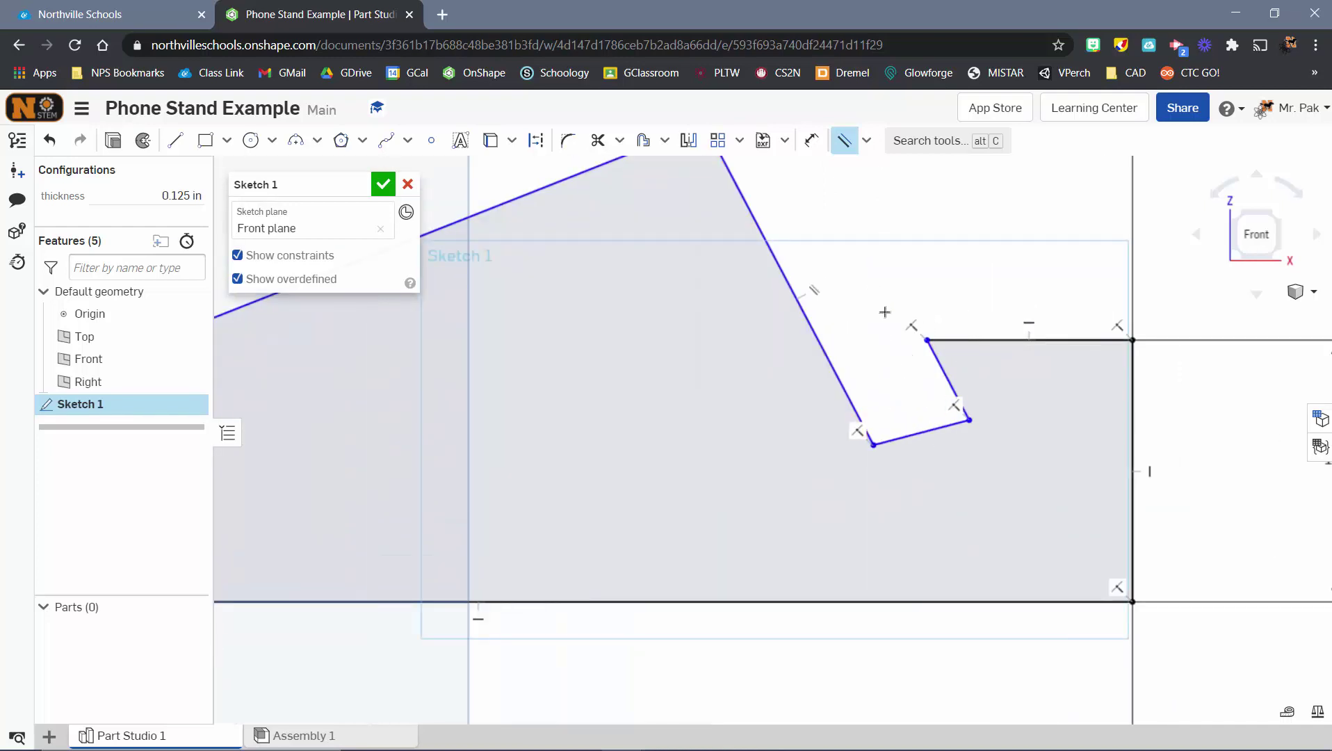
# Make the slot bottom perpendicular to the short side
pyautogui.click(867, 140)
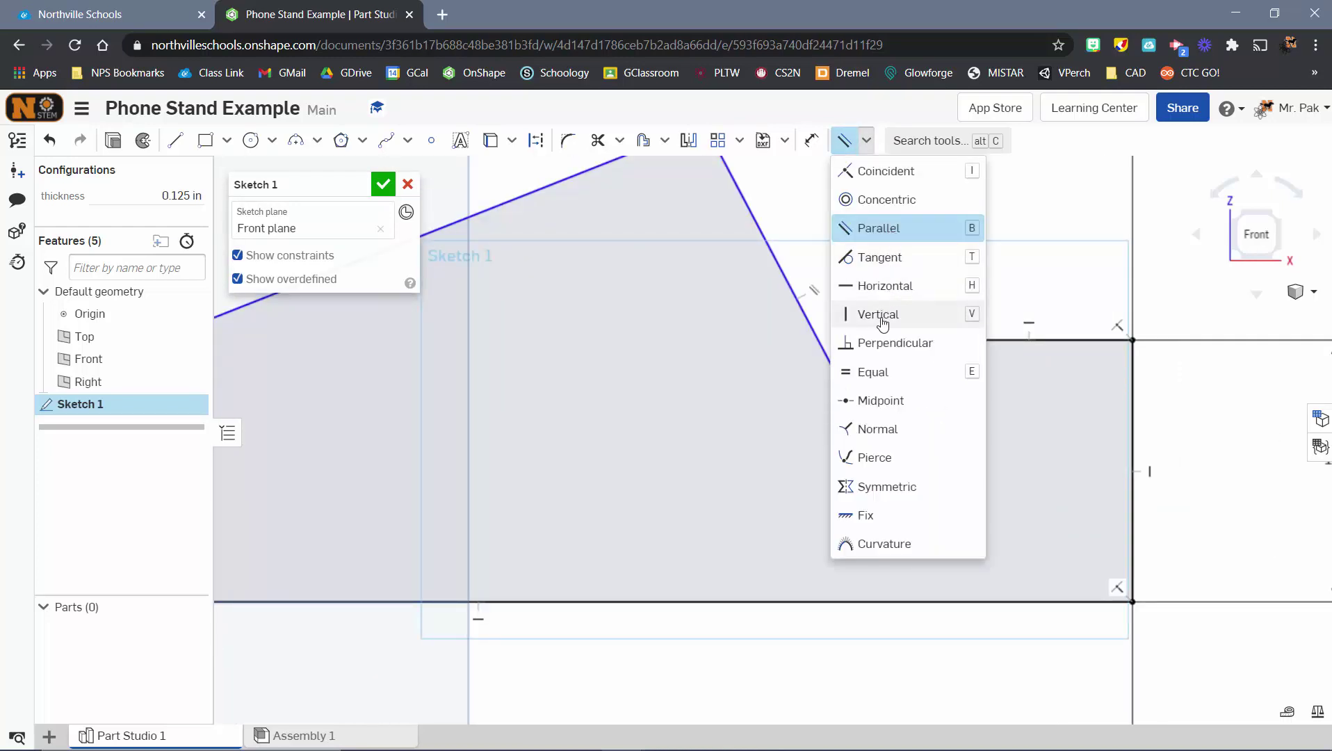
pyautogui.click(894, 342)
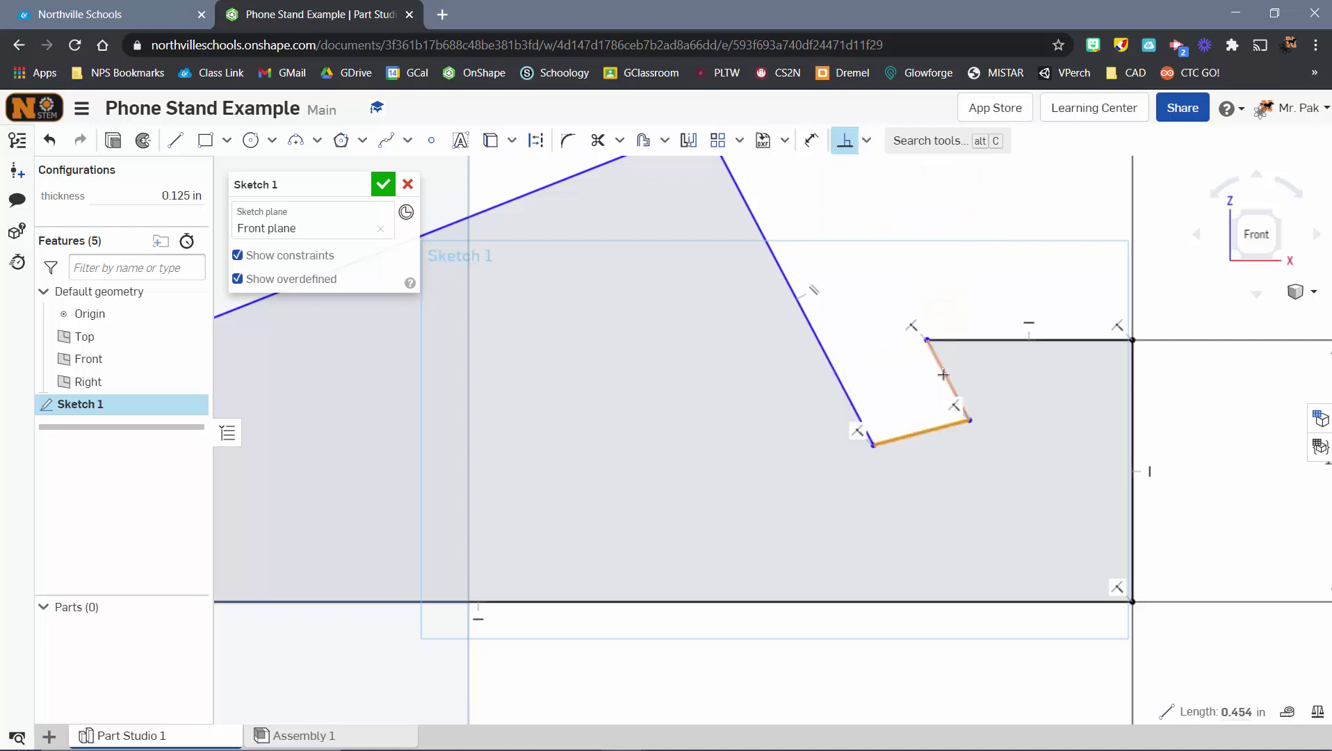
pyautogui.click(936, 356)
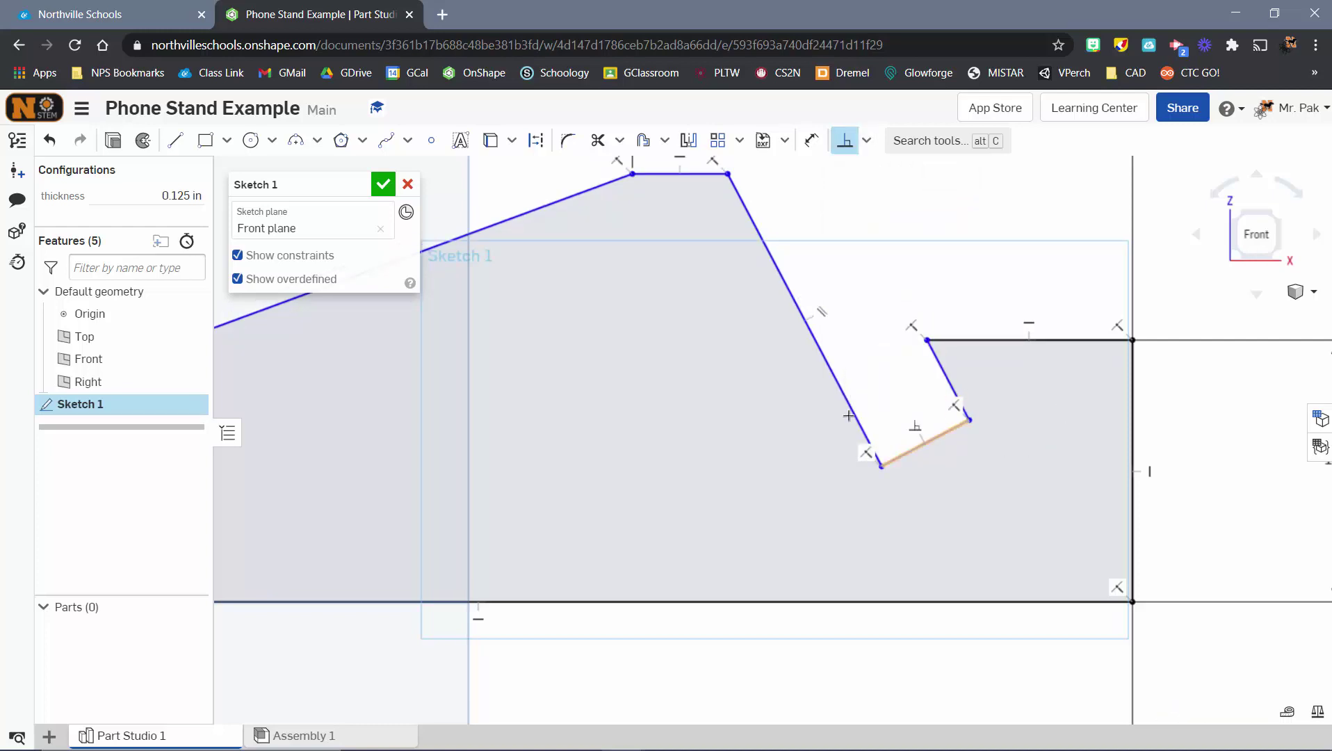
pyautogui.scroll(-3, 1069, 387)
pyautogui.scroll(-1, 1069, 387)
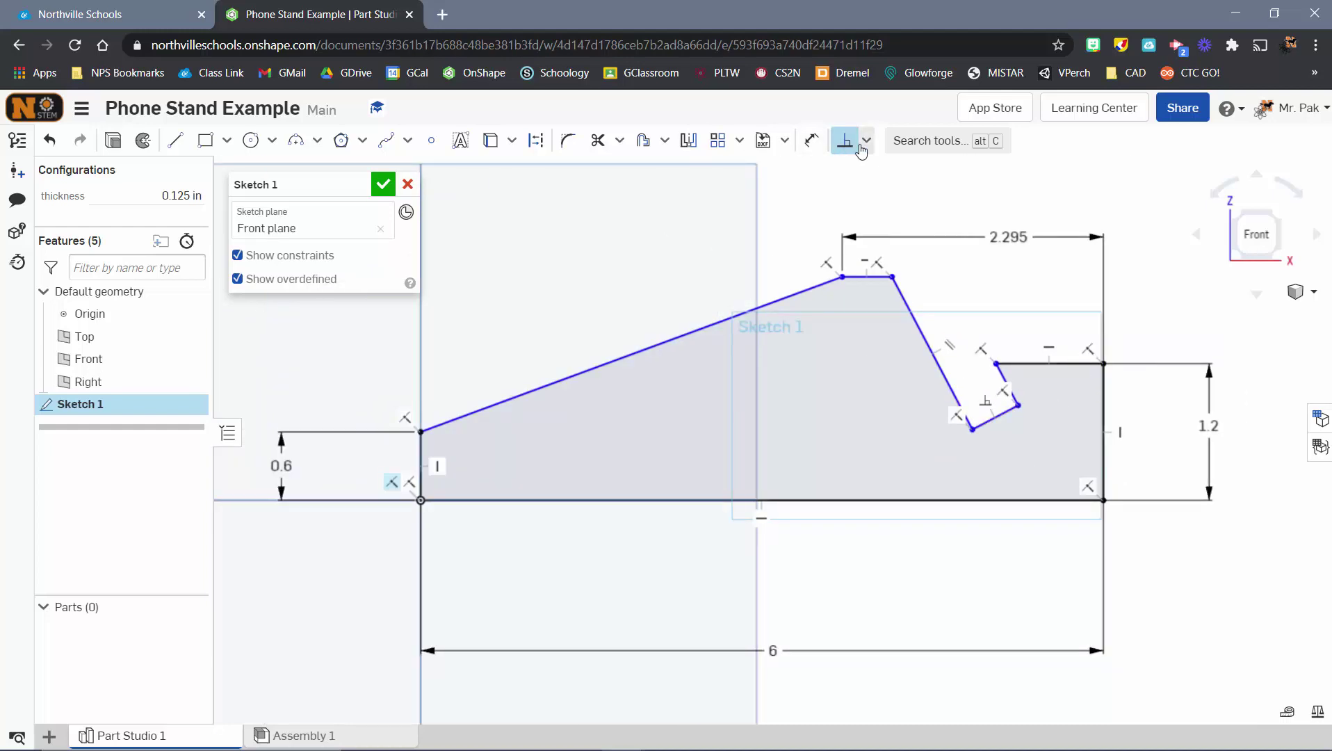
# Dimension the phone slot's short side to 0.262
pyautogui.click(812, 140)
pyautogui.scroll(2, 1041, 414)
pyautogui.scroll(2, 1041, 414)
pyautogui.click(988, 362)
pyautogui.click(1055, 234)
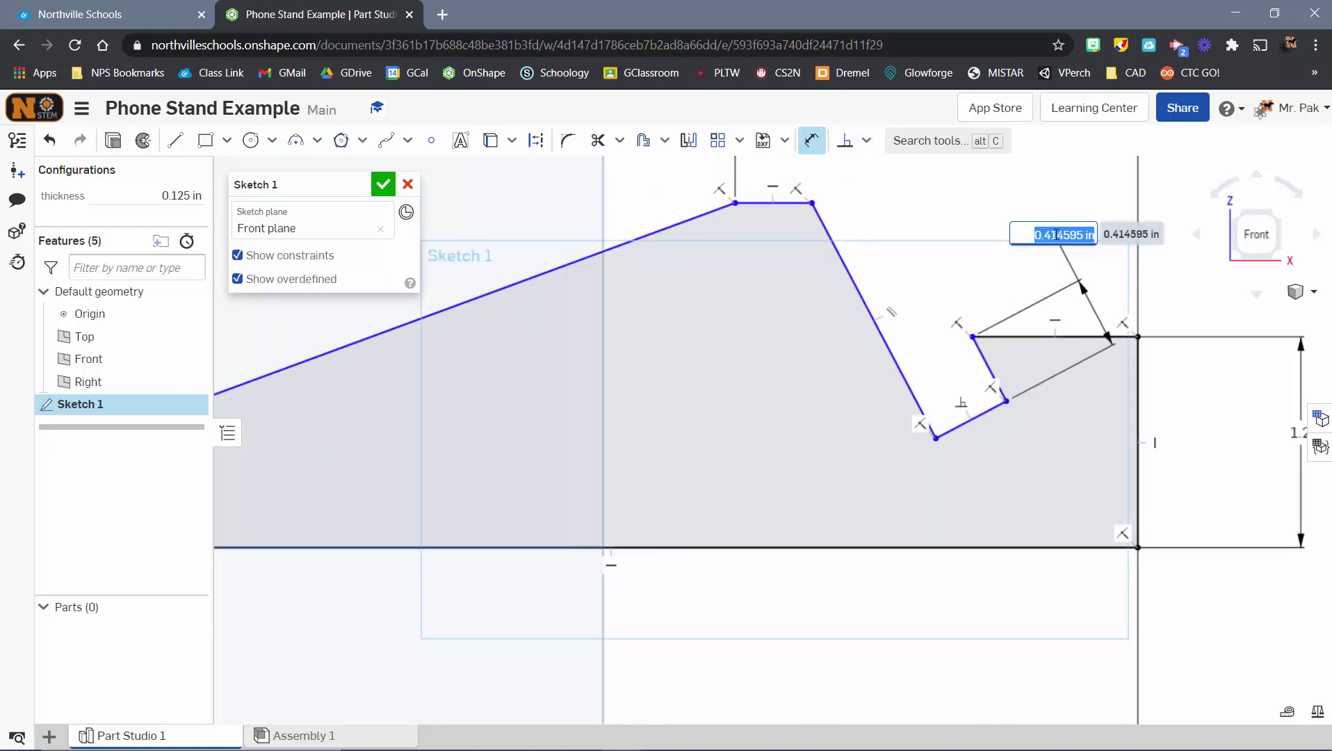
pyautogui.write('.262')
pyautogui.press('Return')
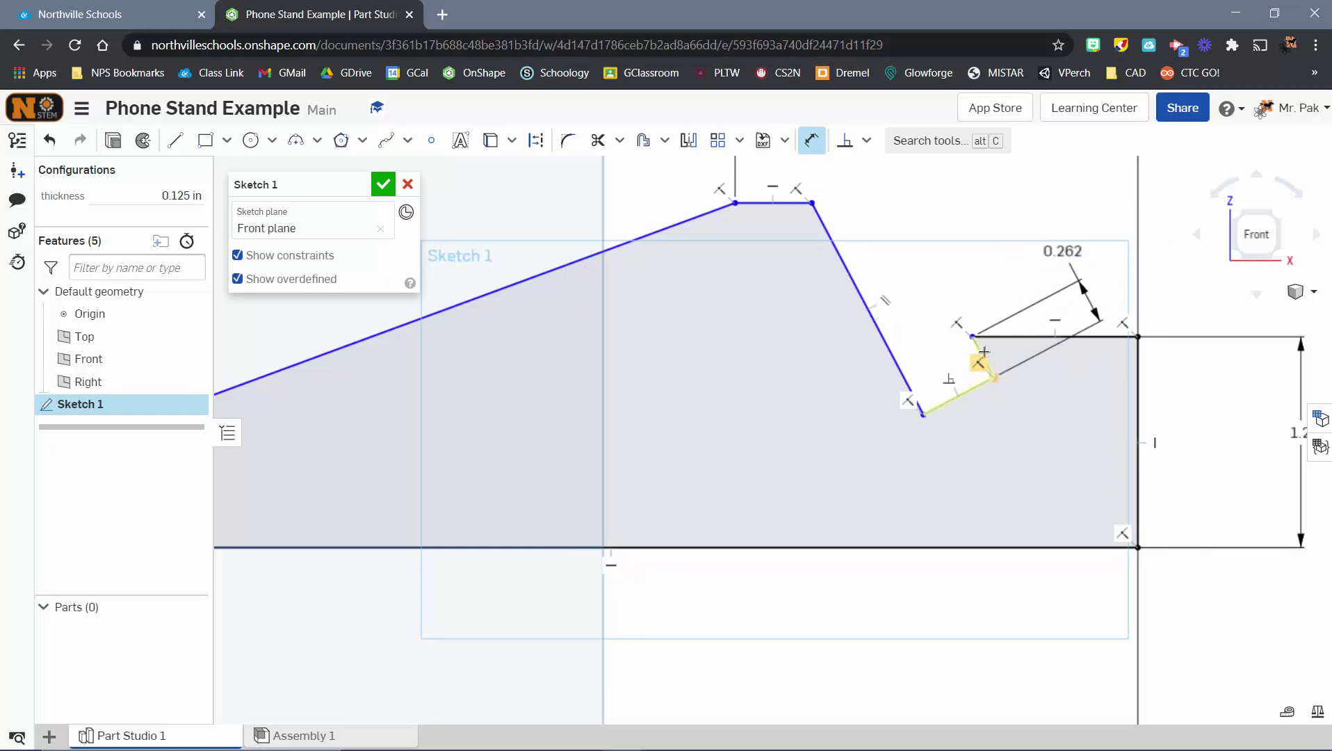
# Hide the constraint symbols and set the slot width between the parallel edges to 0.65
pyautogui.scroll(1, 924, 337)
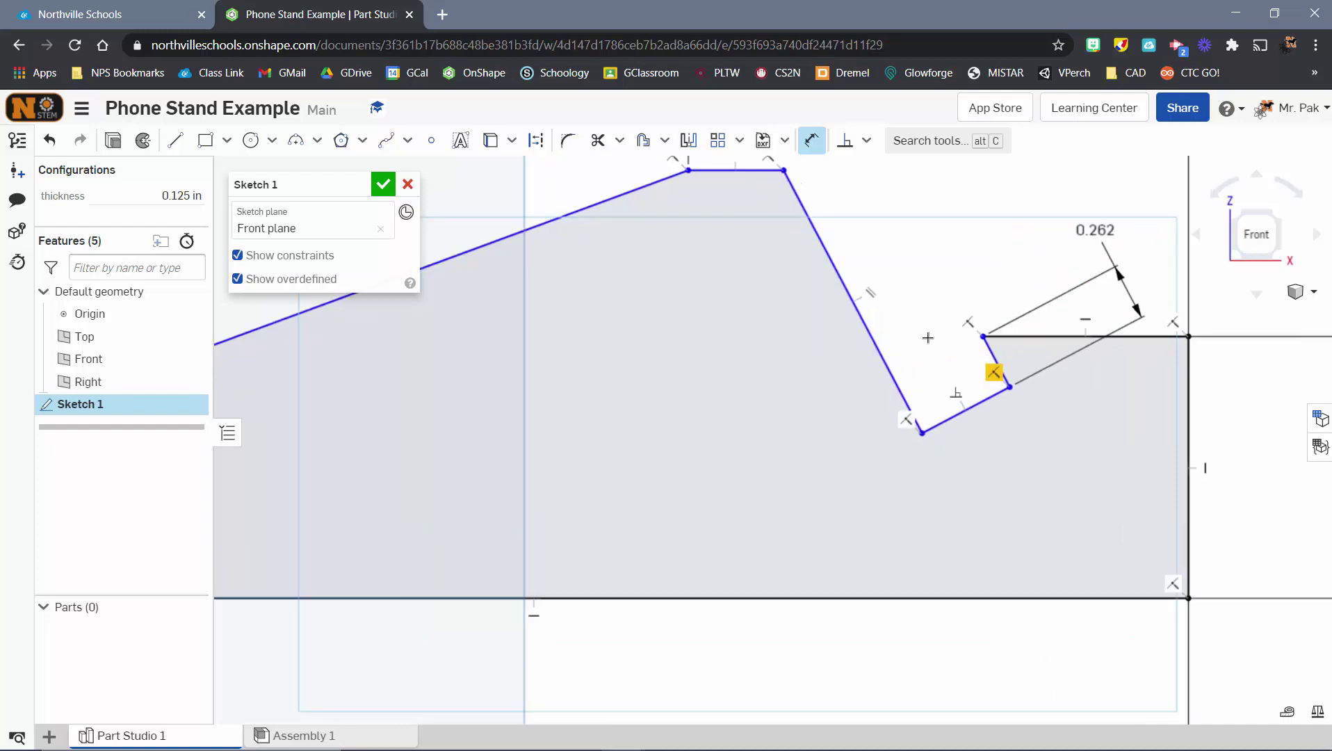
pyautogui.press('f')
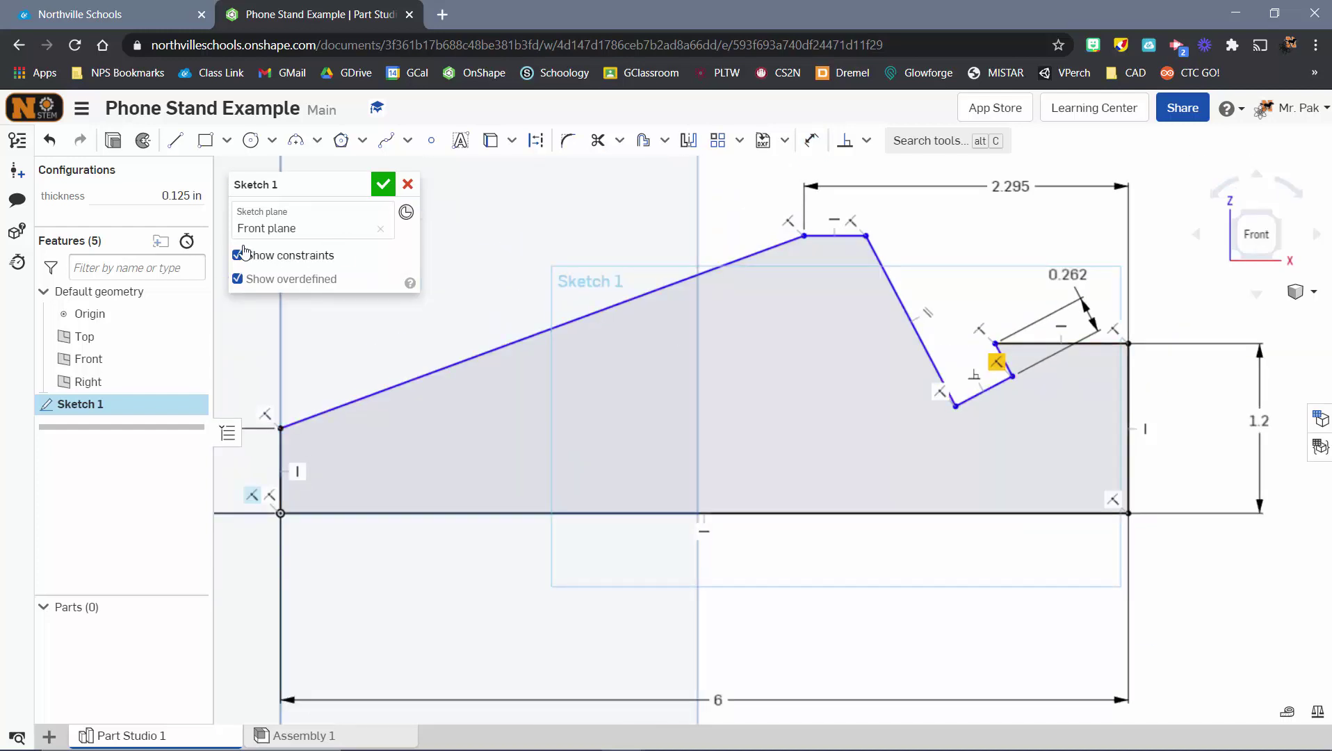
pyautogui.click(237, 255)
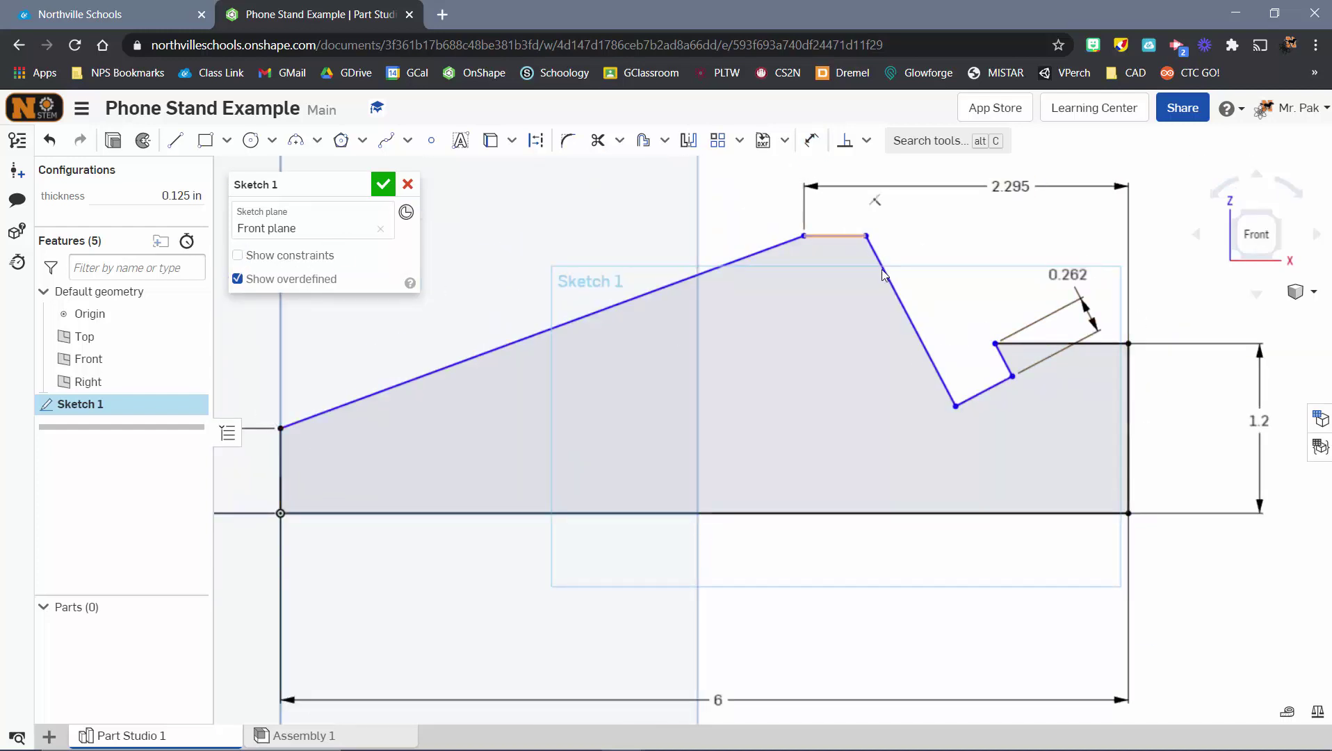
pyautogui.click(824, 263)
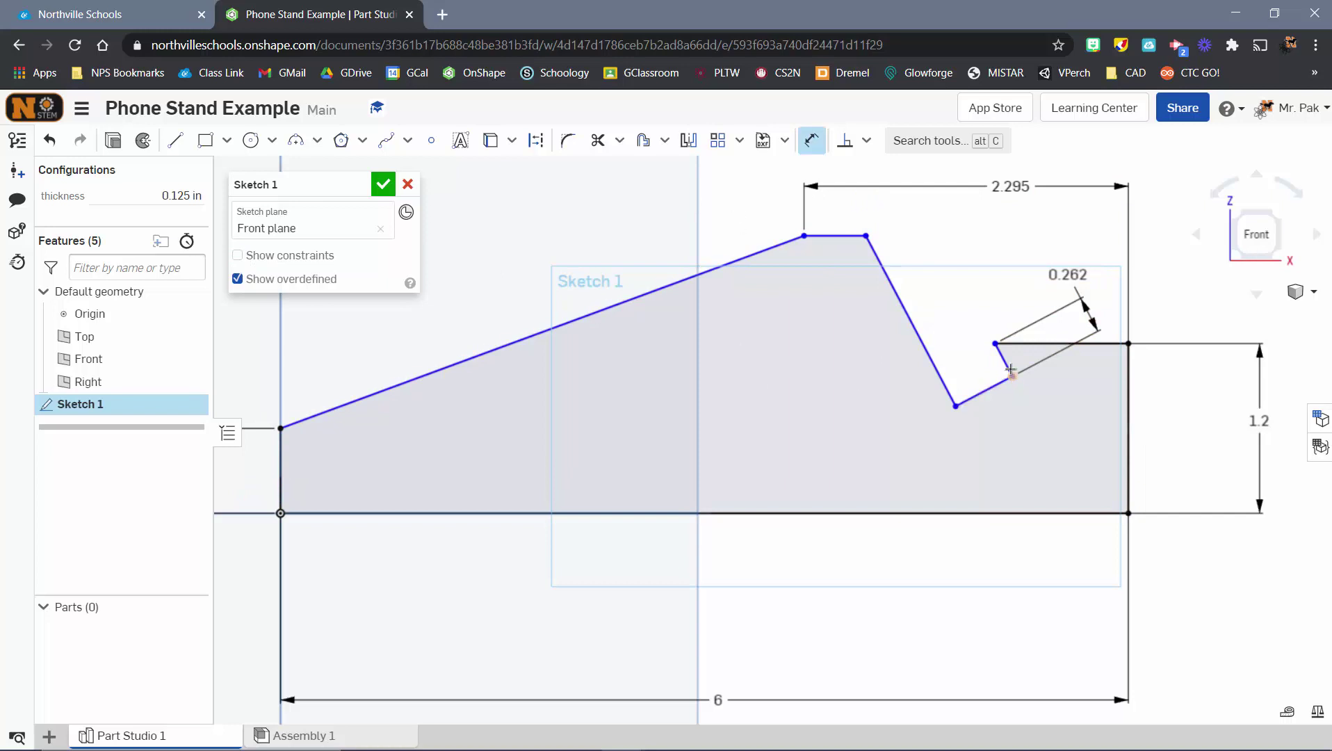
pyautogui.click(937, 374)
pyautogui.click(855, 345)
pyautogui.write('0.65')
pyautogui.press('Return')
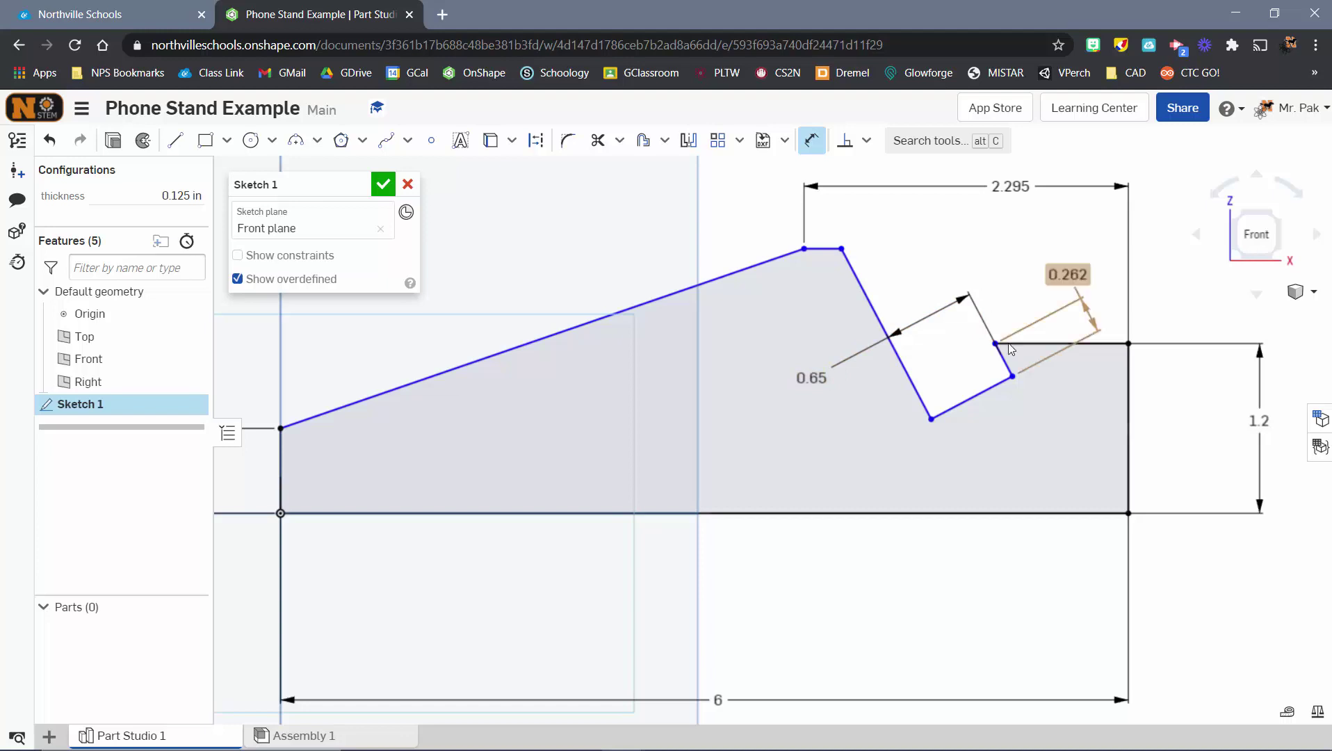
# Set the angle between the slot and the adjacent ledge to 55°
pyautogui.click(1012, 376)
pyautogui.click(1039, 343)
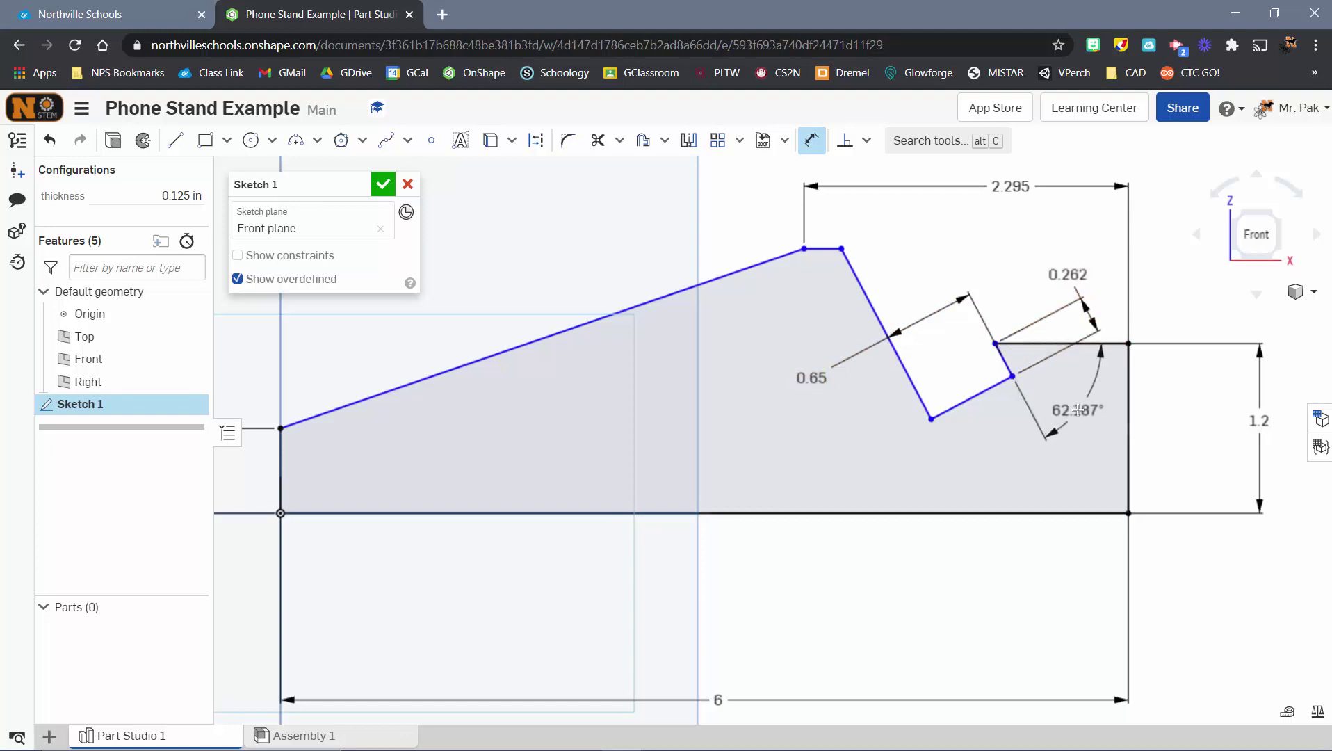
pyautogui.click(1078, 407)
pyautogui.write('55')
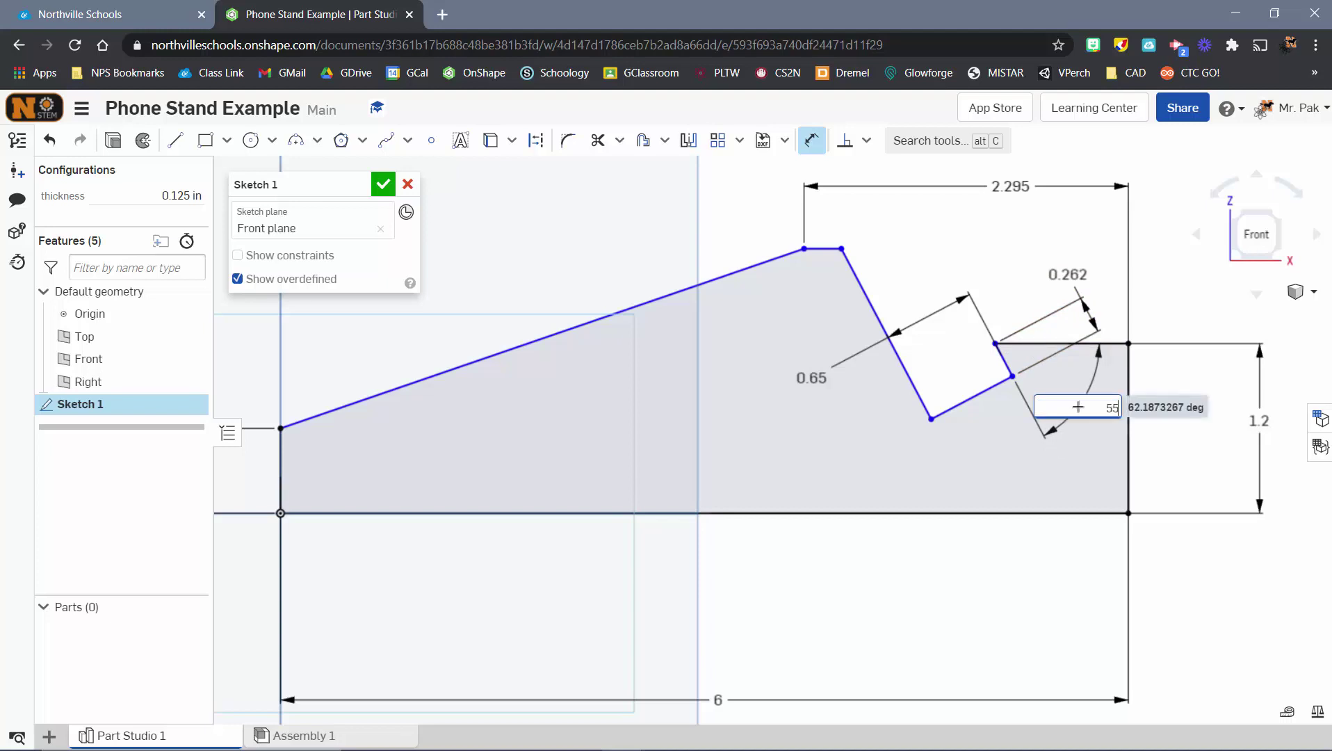
pyautogui.press('Return')
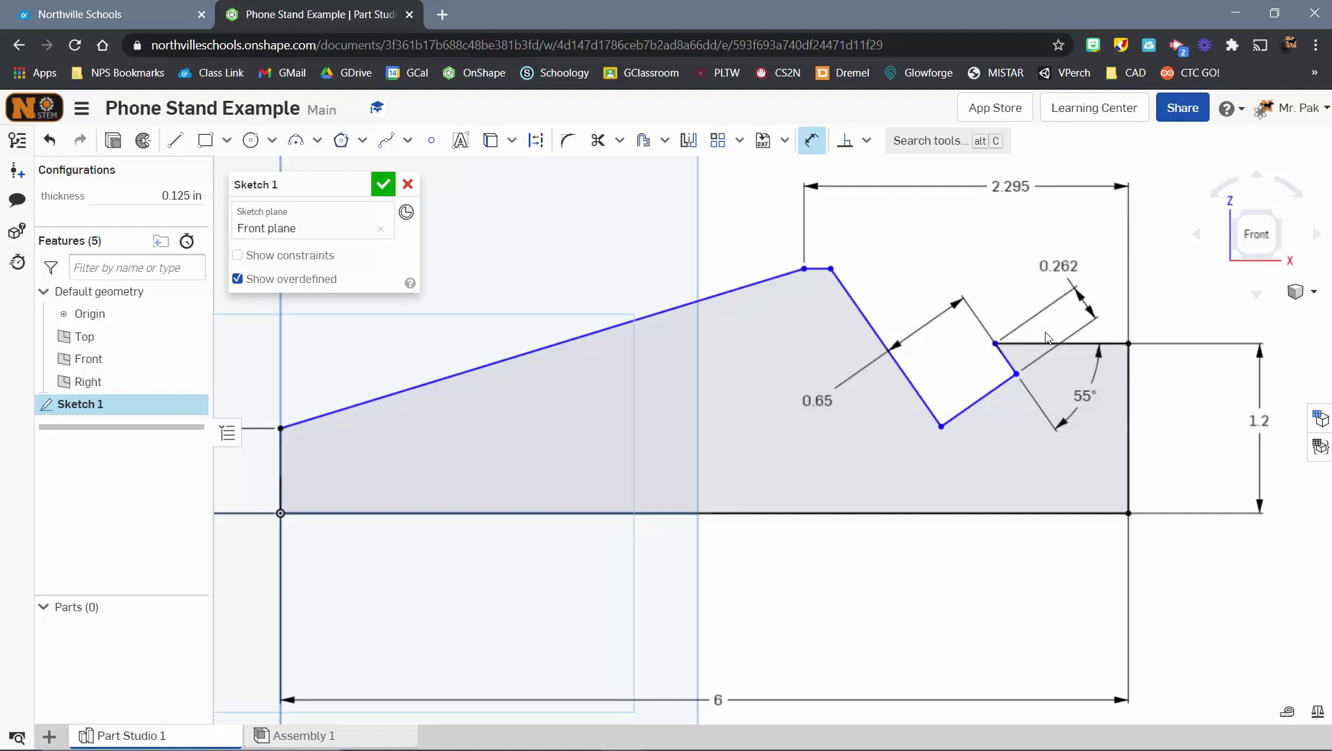
pyautogui.scroll(-3, 976, 363)
pyautogui.scroll(-2, 974, 362)
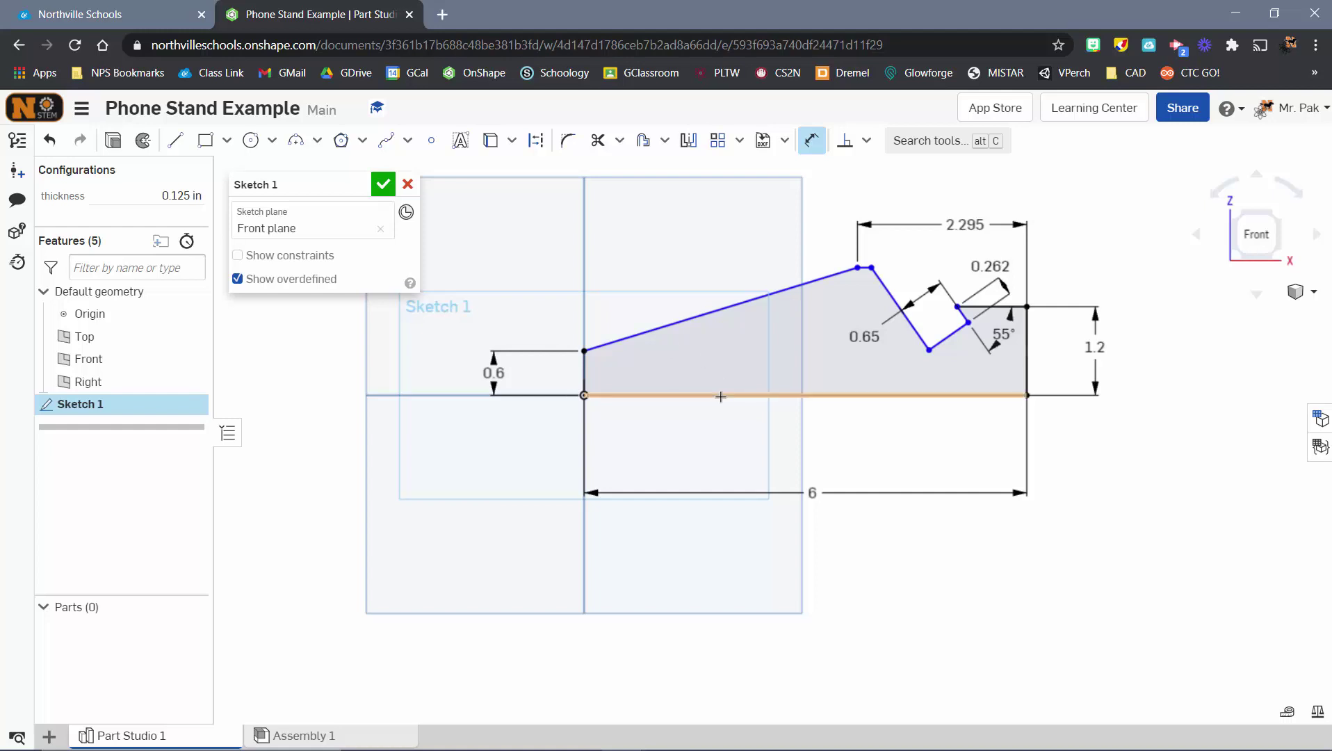
# Dimension the profile's top corner to the baseline as a 1.6 overall height
pyautogui.scroll(5, 860, 268)
pyautogui.click(860, 268)
pyautogui.moveTo(684, 416); pyautogui.dragTo(1025, 411, button='middle')
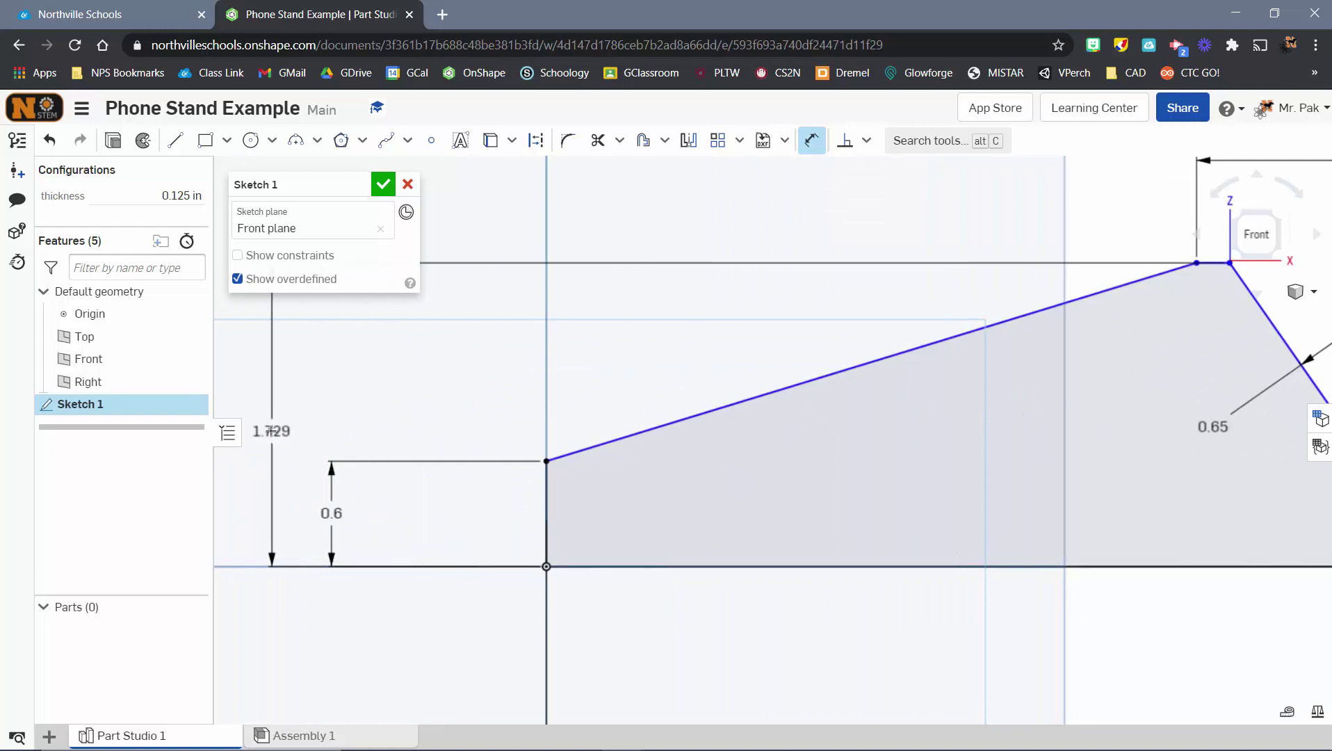
pyautogui.click(271, 431)
pyautogui.press('Return')
pyautogui.write('1.6')
pyautogui.press('Return')
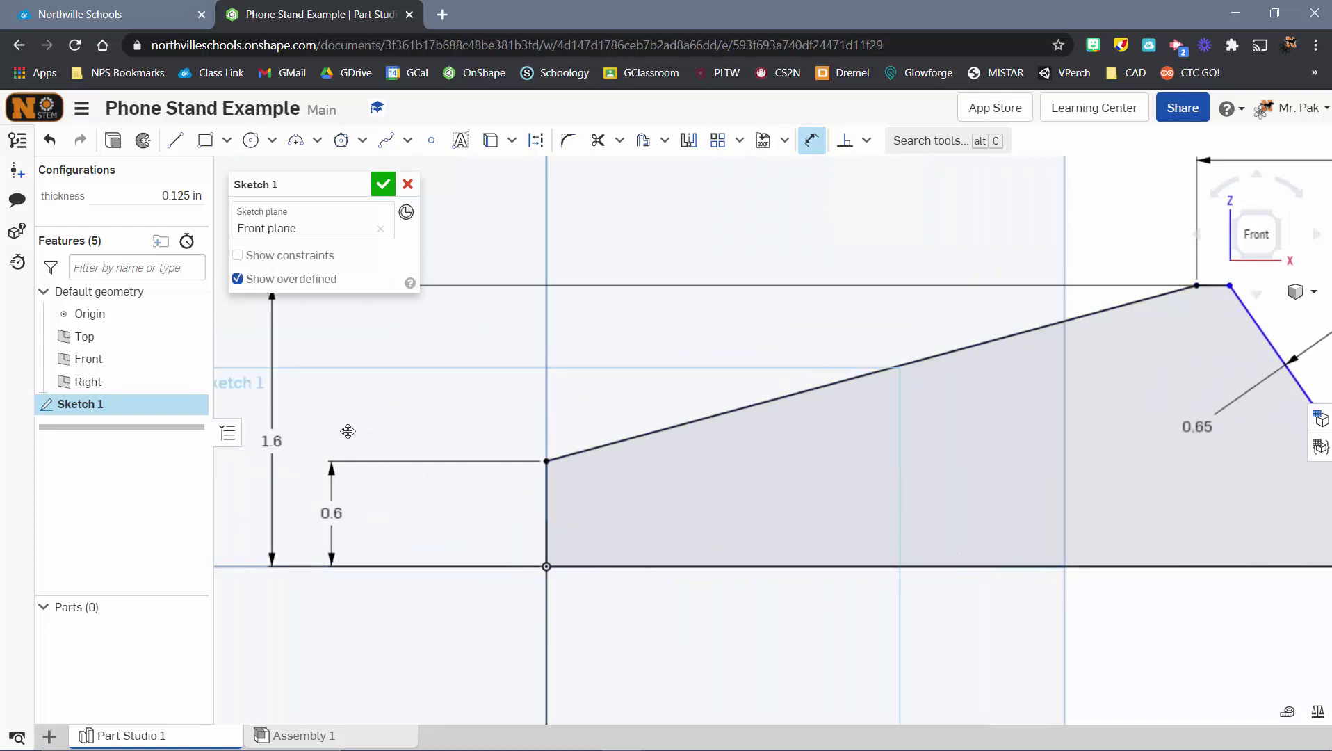
pyautogui.scroll(-3, 966, 431)
pyautogui.moveTo(1033, 434); pyautogui.dragTo(936, 432, button='middle')
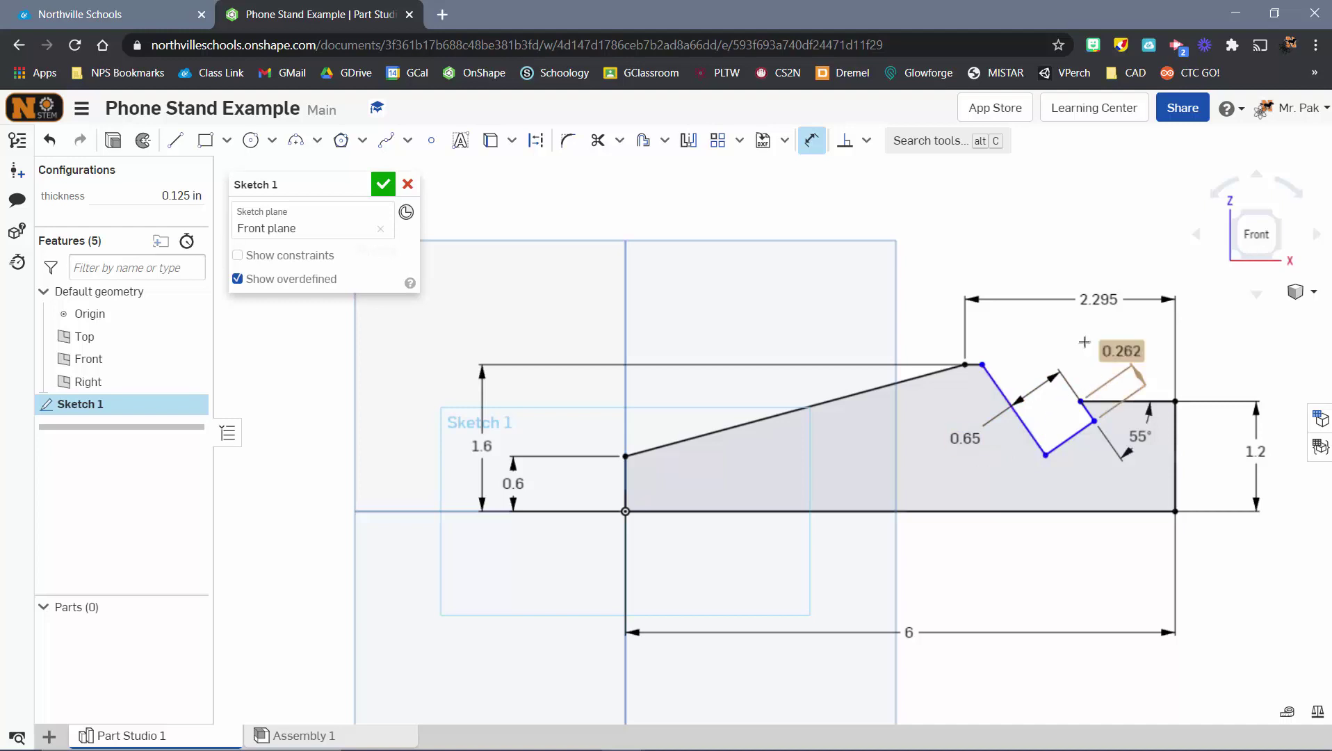
# Set the flat top edge length to 0.6, fully defining the profile
pyautogui.click(1110, 402)
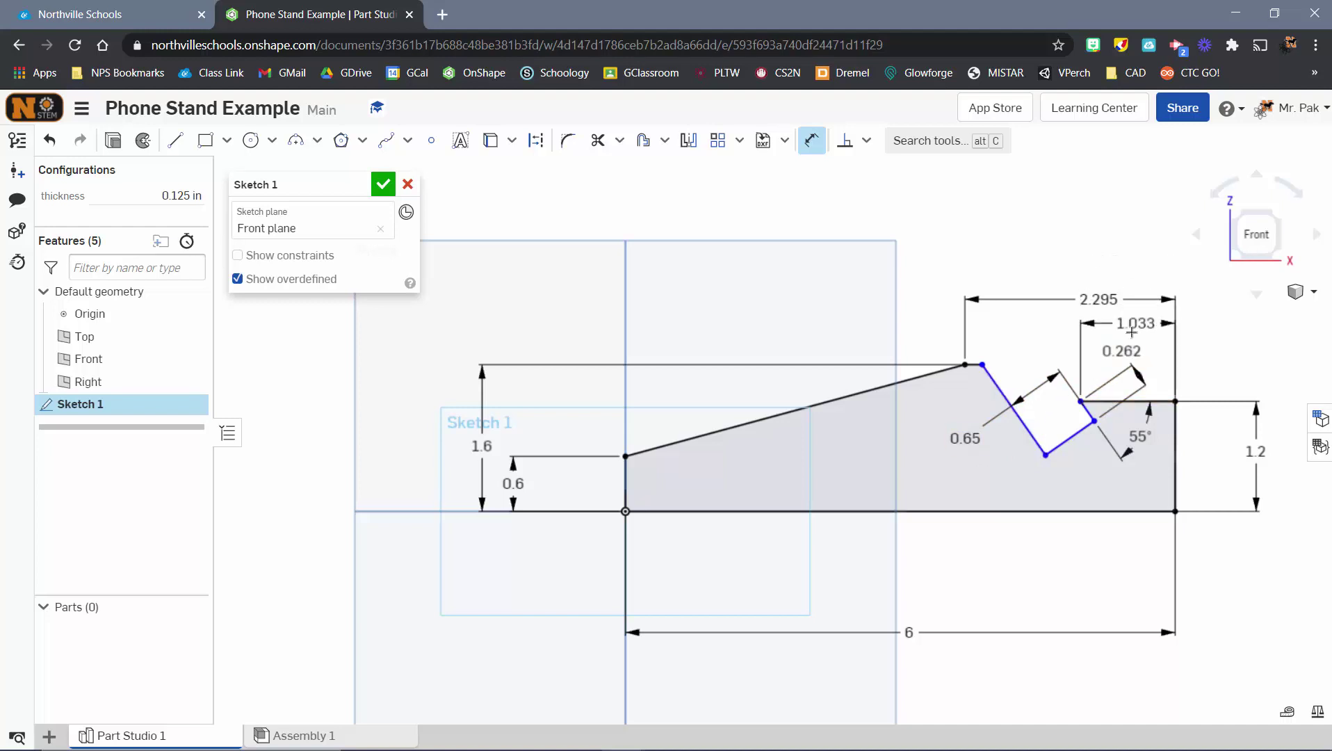
pyautogui.click(1133, 327)
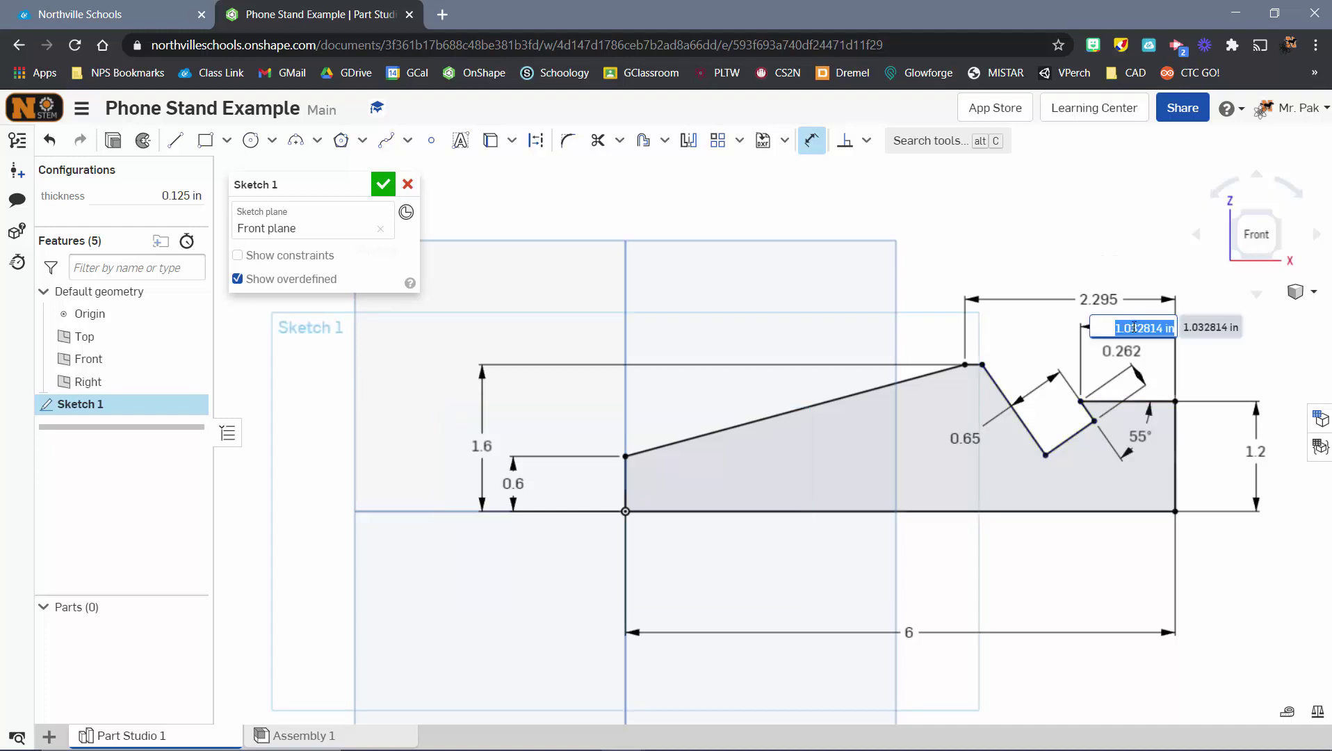
pyautogui.write('0.6')
pyautogui.press('Return')
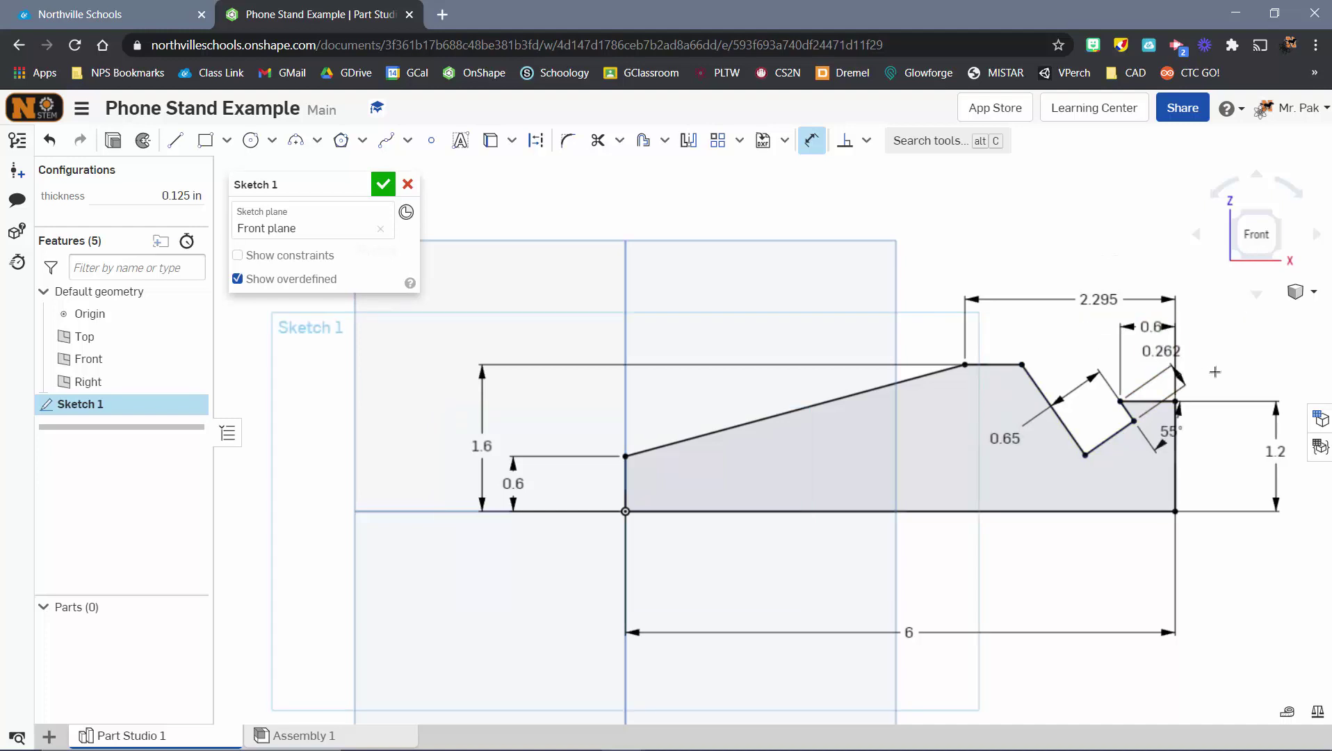
pyautogui.scroll(-2, 1208, 449)
pyautogui.moveTo(1208, 449); pyautogui.dragTo(1105, 445, button='middle')
pyautogui.scroll(1, 1104, 487)
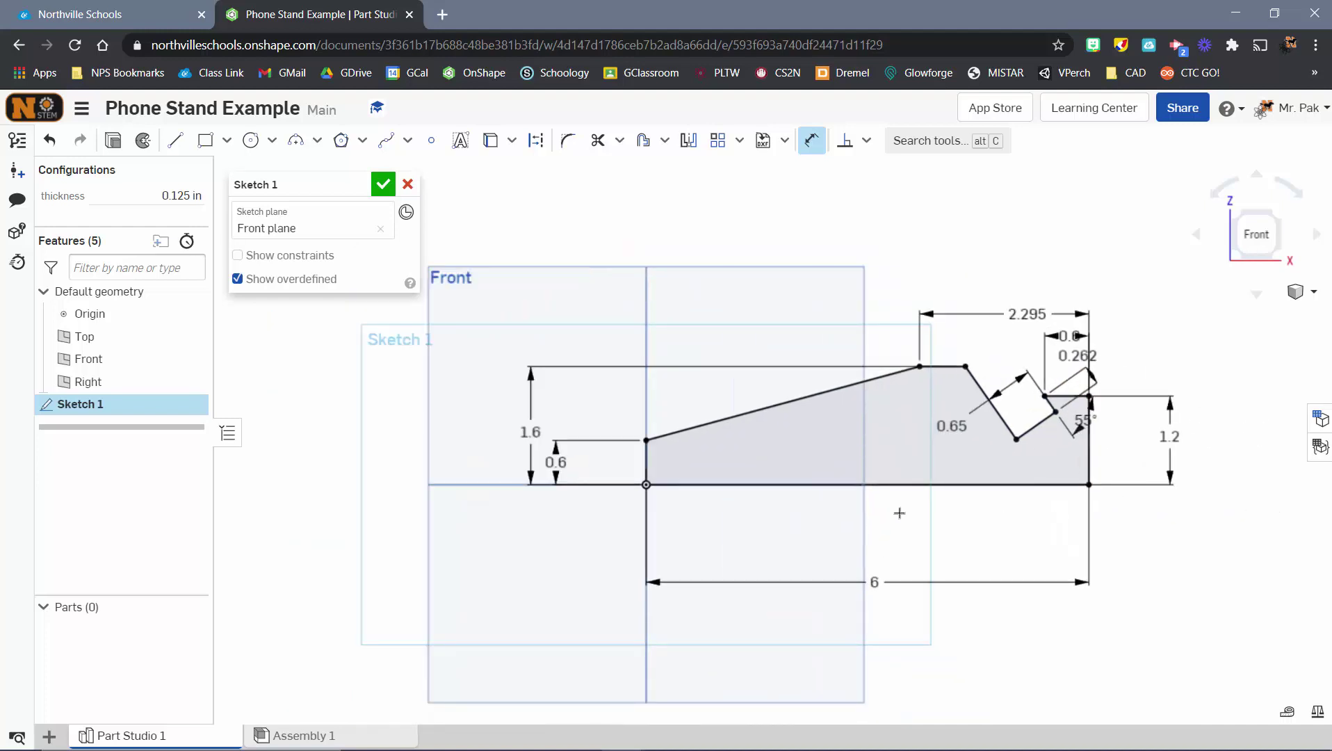
pyautogui.press('Escape')
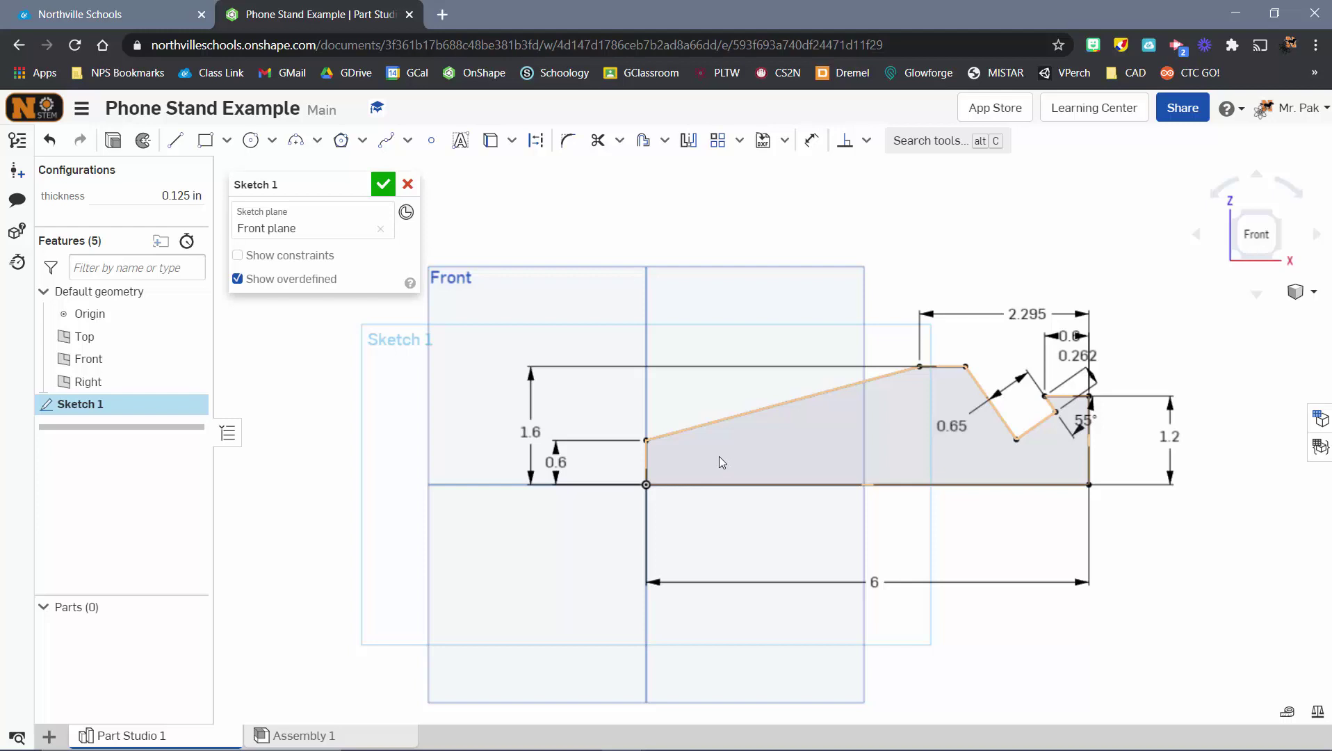
# Draw three corner rectangles in the profile: two flat ones near the base, one tall narrow one near the top
pyautogui.click(205, 141)
pyautogui.scroll(3, 675, 473)
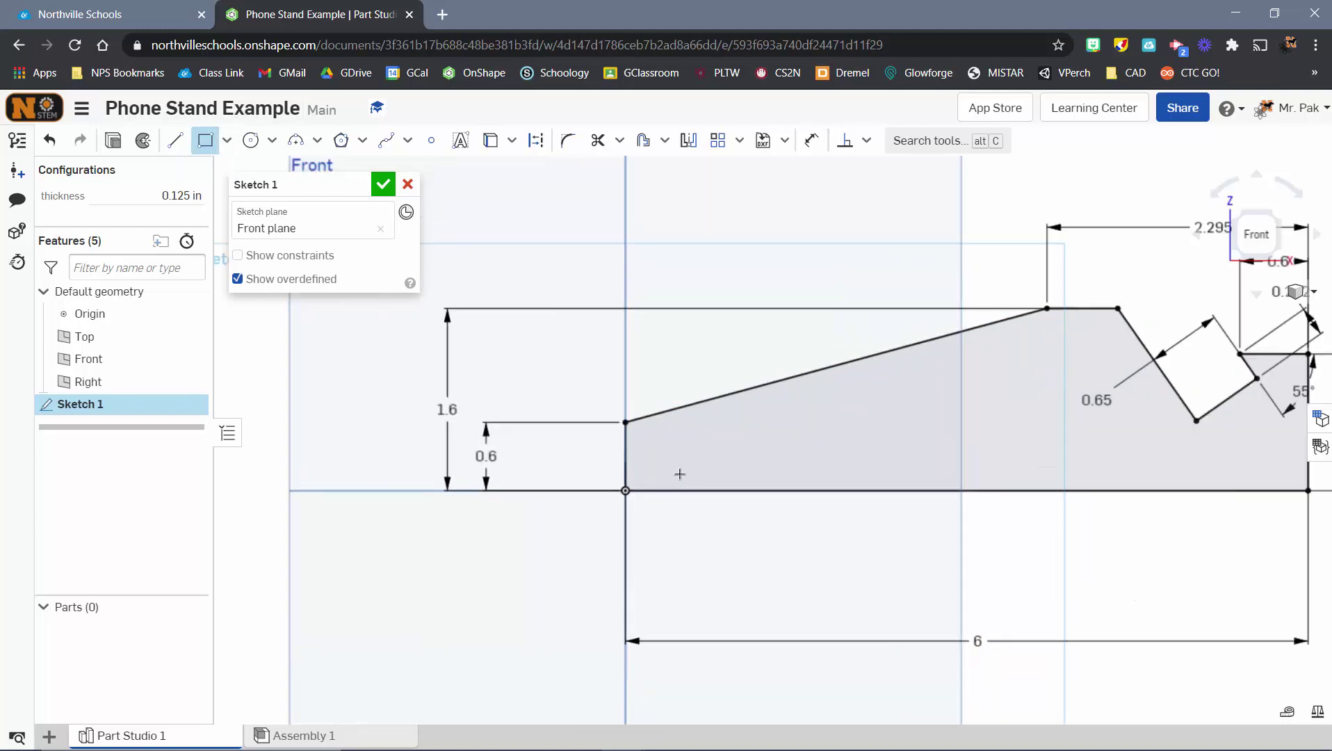
pyautogui.moveTo(656, 468); pyautogui.dragTo(724, 453)
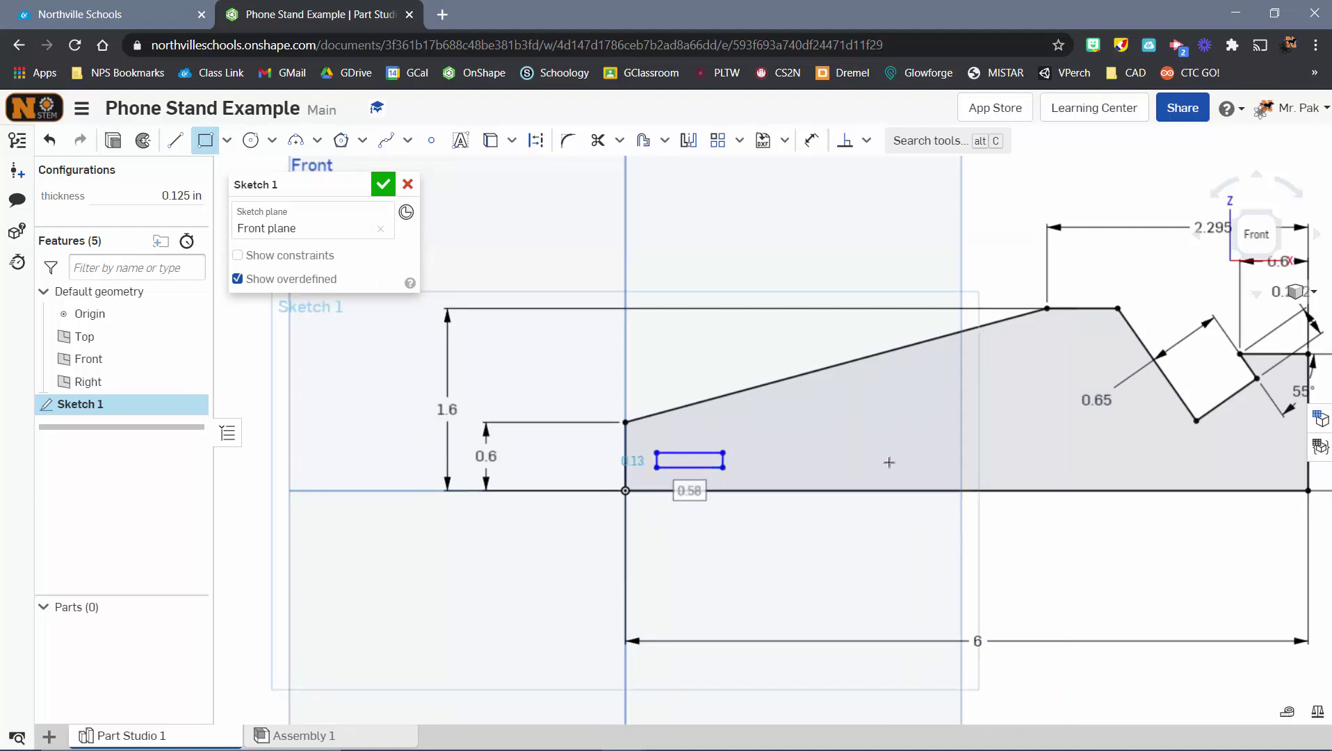
pyautogui.moveTo(889, 462); pyautogui.dragTo(950, 444)
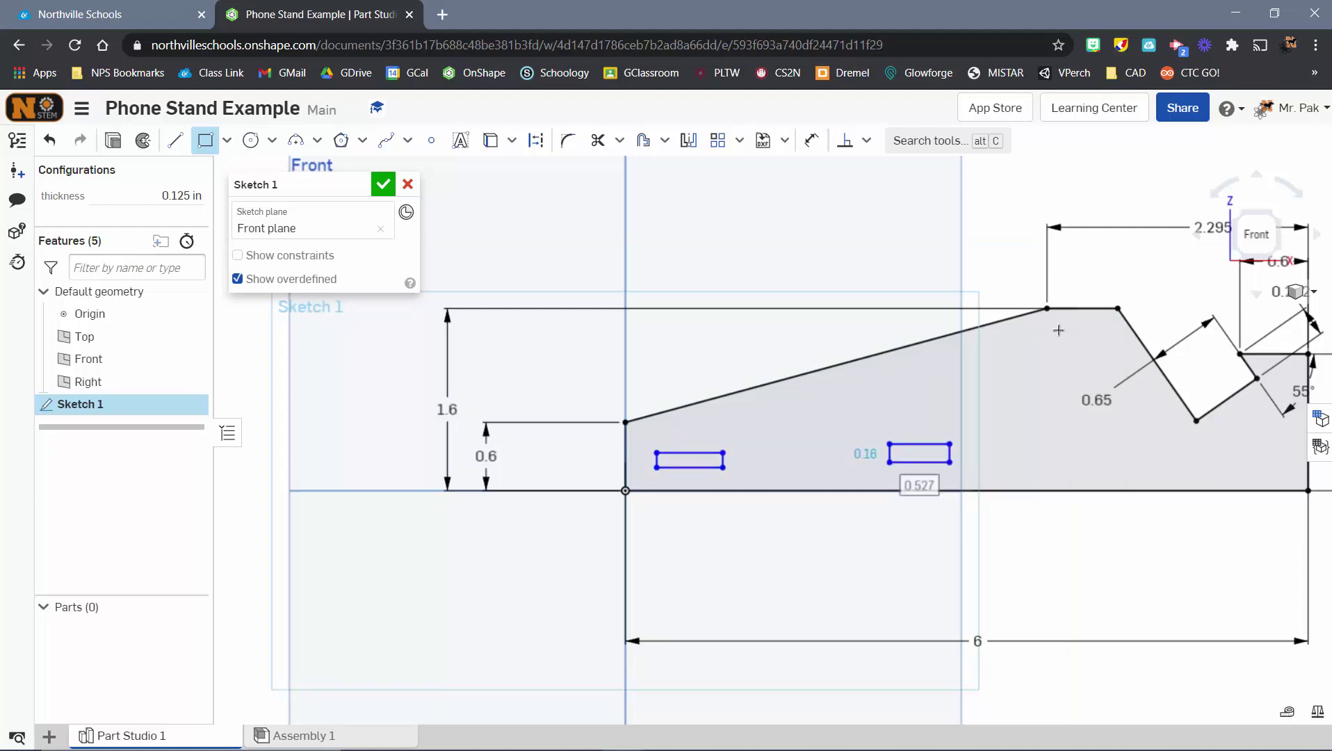
pyautogui.moveTo(1058, 333); pyautogui.dragTo(1081, 386)
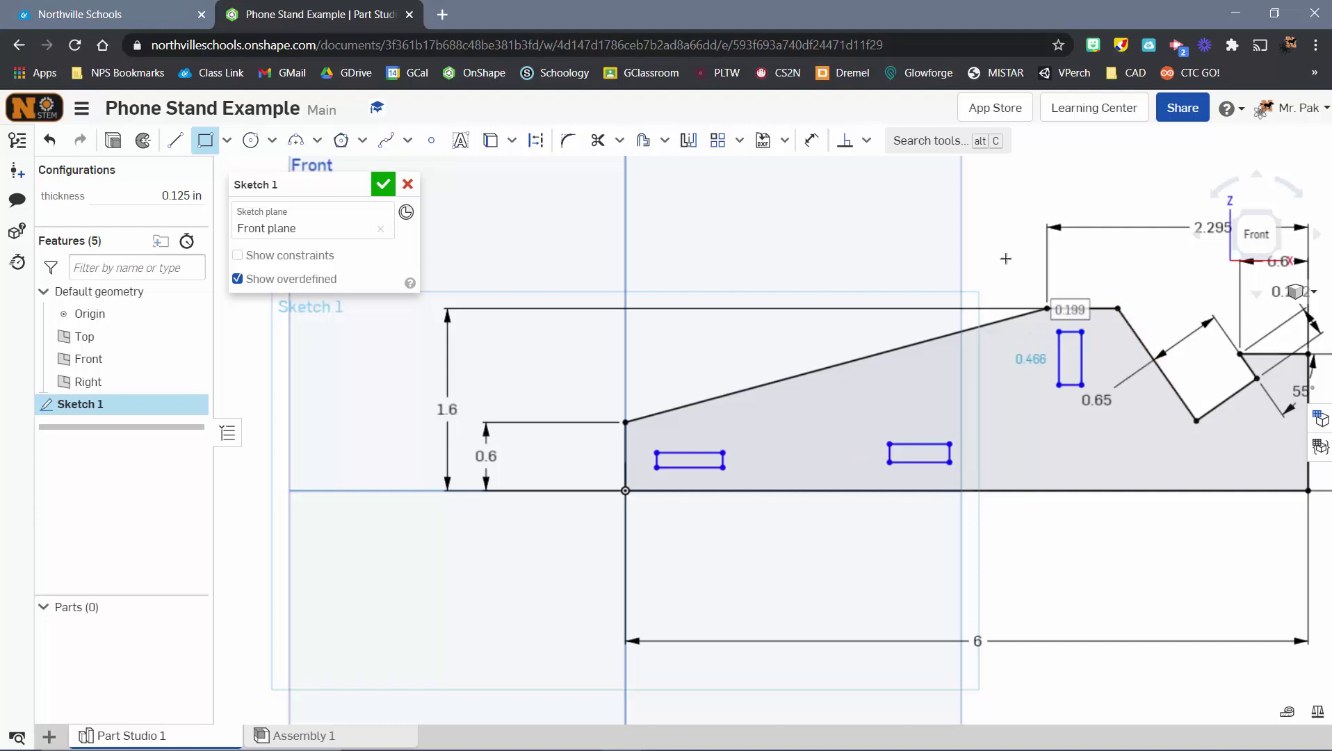
pyautogui.press('Escape')
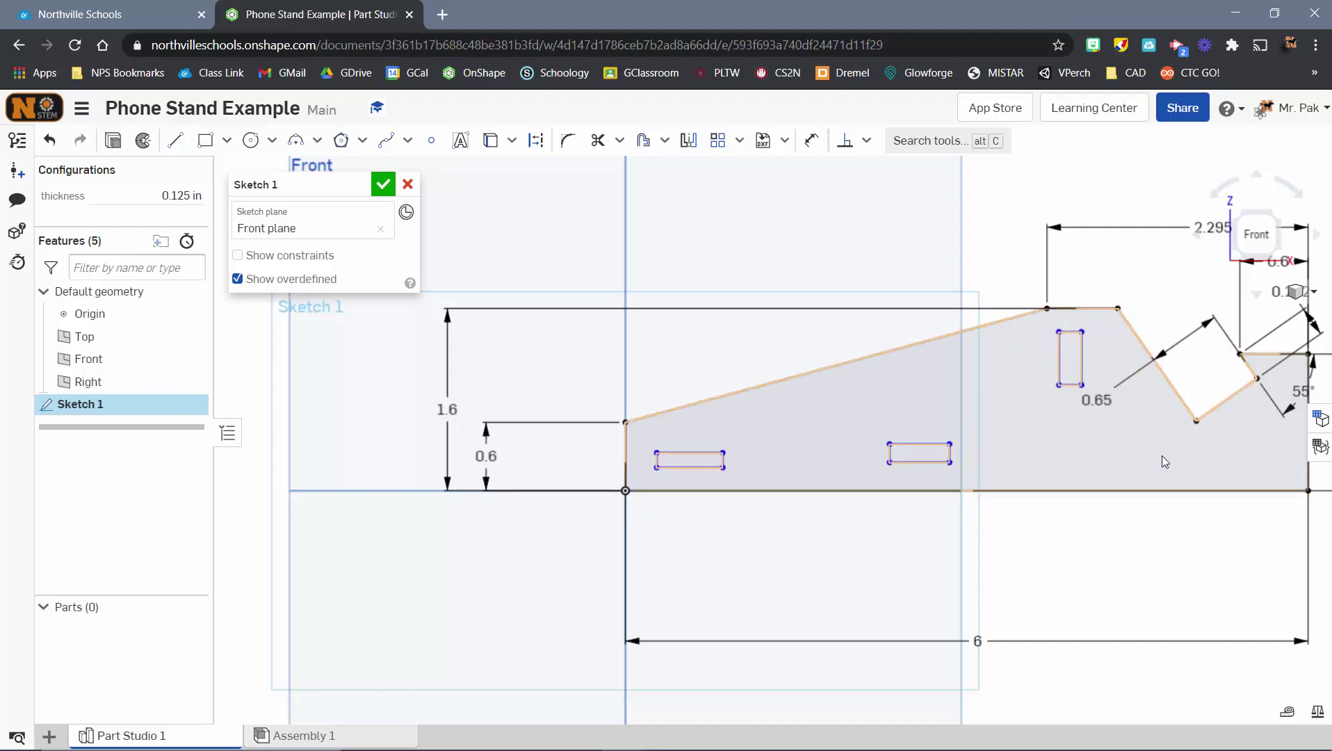
pyautogui.moveTo(1110, 459); pyautogui.dragTo(999, 439, button='middle')
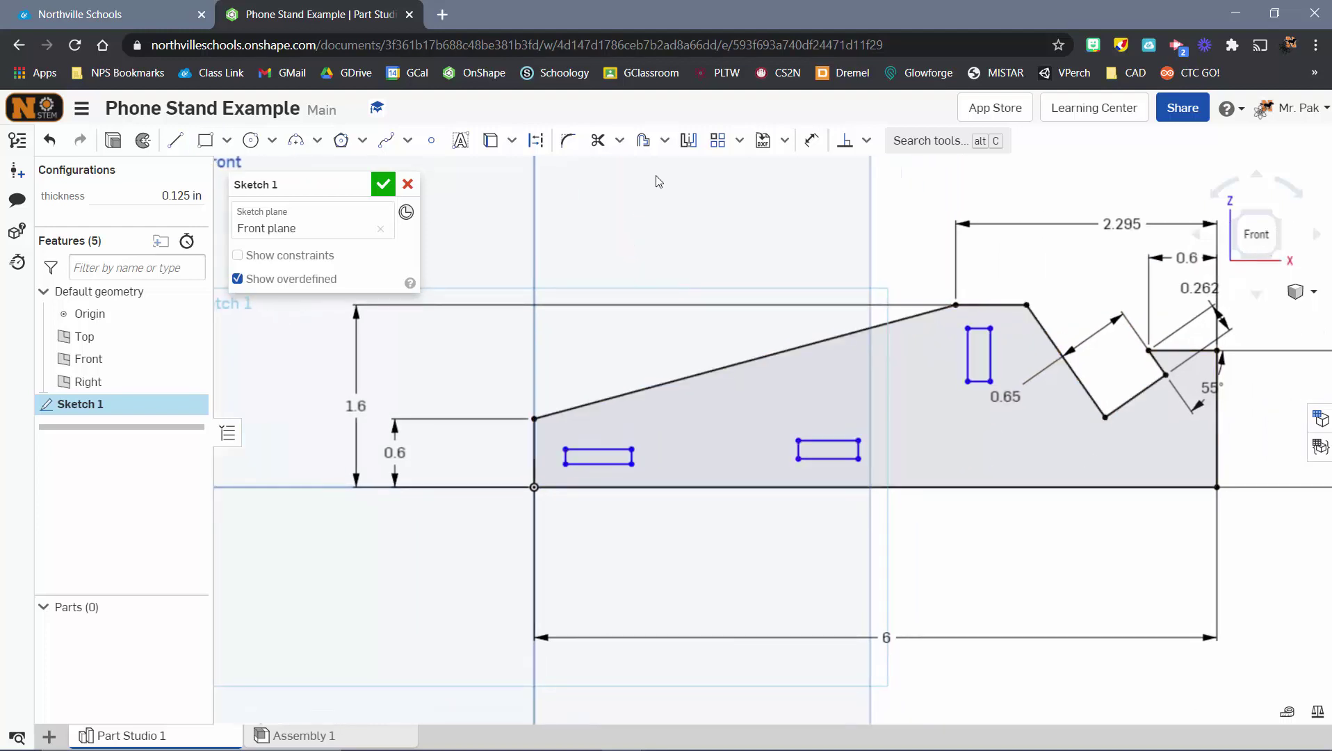
pyautogui.click(810, 140)
pyautogui.scroll(1, 667, 438)
pyautogui.scroll(-2, 717, 470)
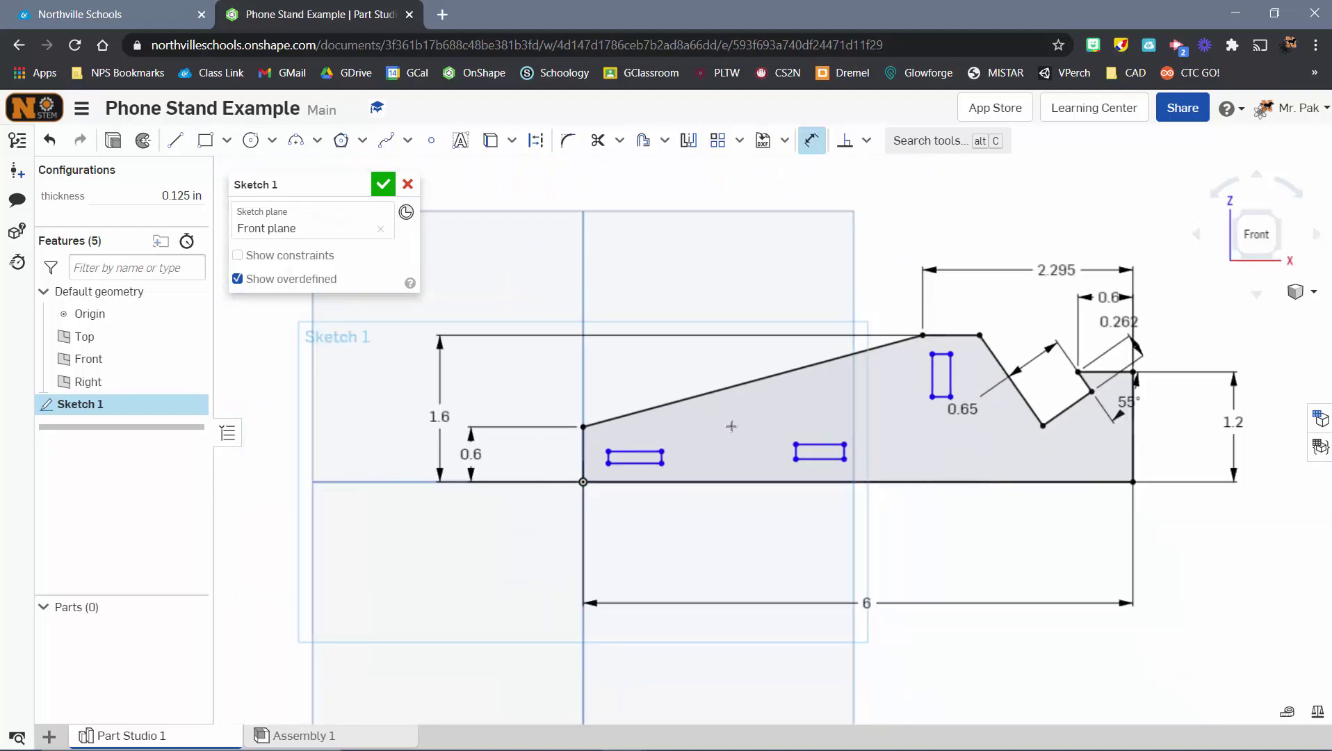
# Dimension both bottom rectangles 0.07 above the sketch baseline
pyautogui.click(635, 464)
pyautogui.click(616, 482)
pyautogui.click(532, 542)
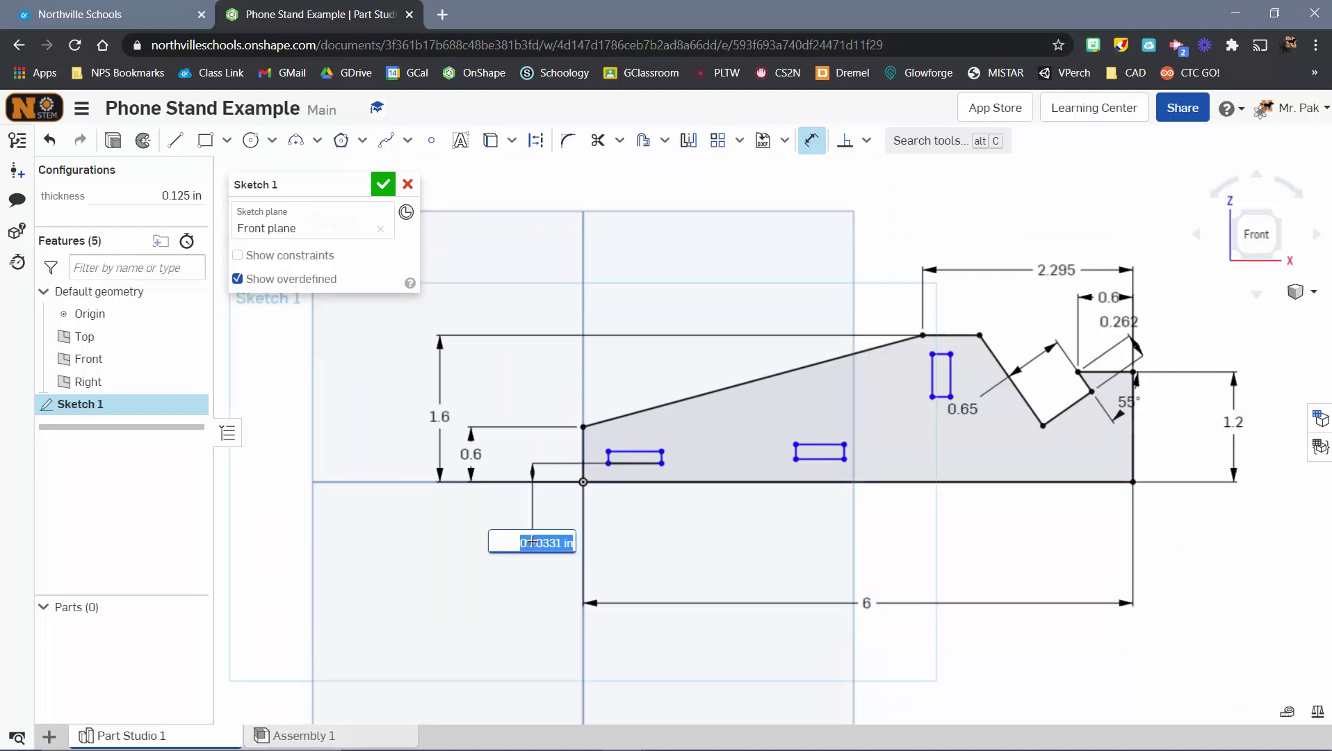
pyautogui.press('BackSpace')
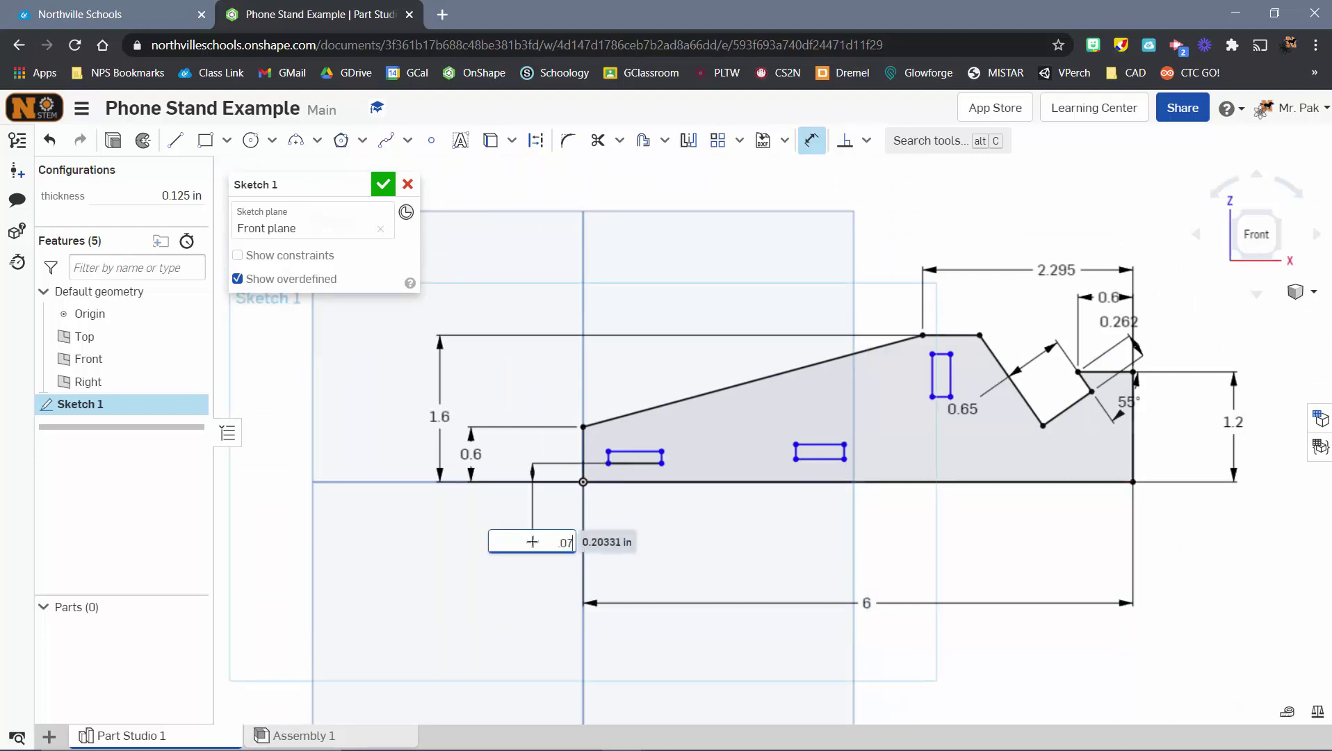
pyautogui.write('.07')
pyautogui.press('Return')
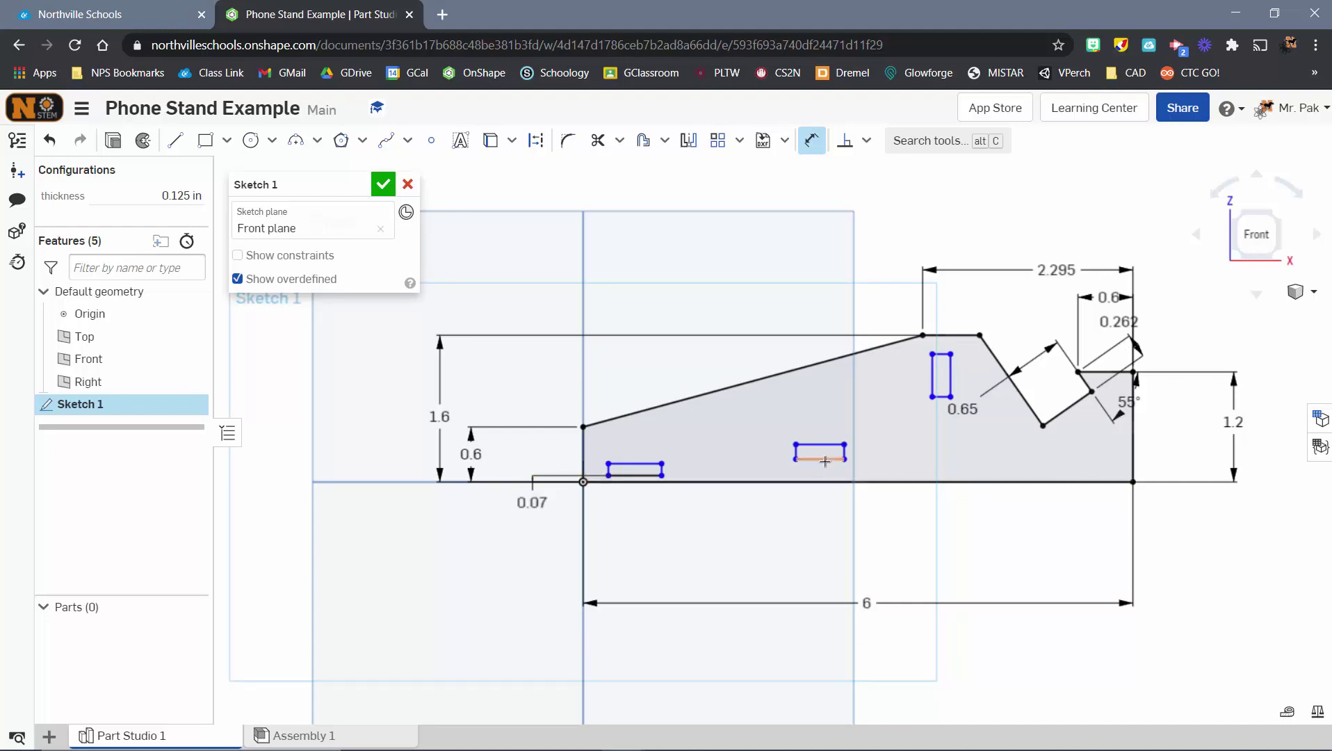
pyautogui.click(824, 460)
pyautogui.click(819, 481)
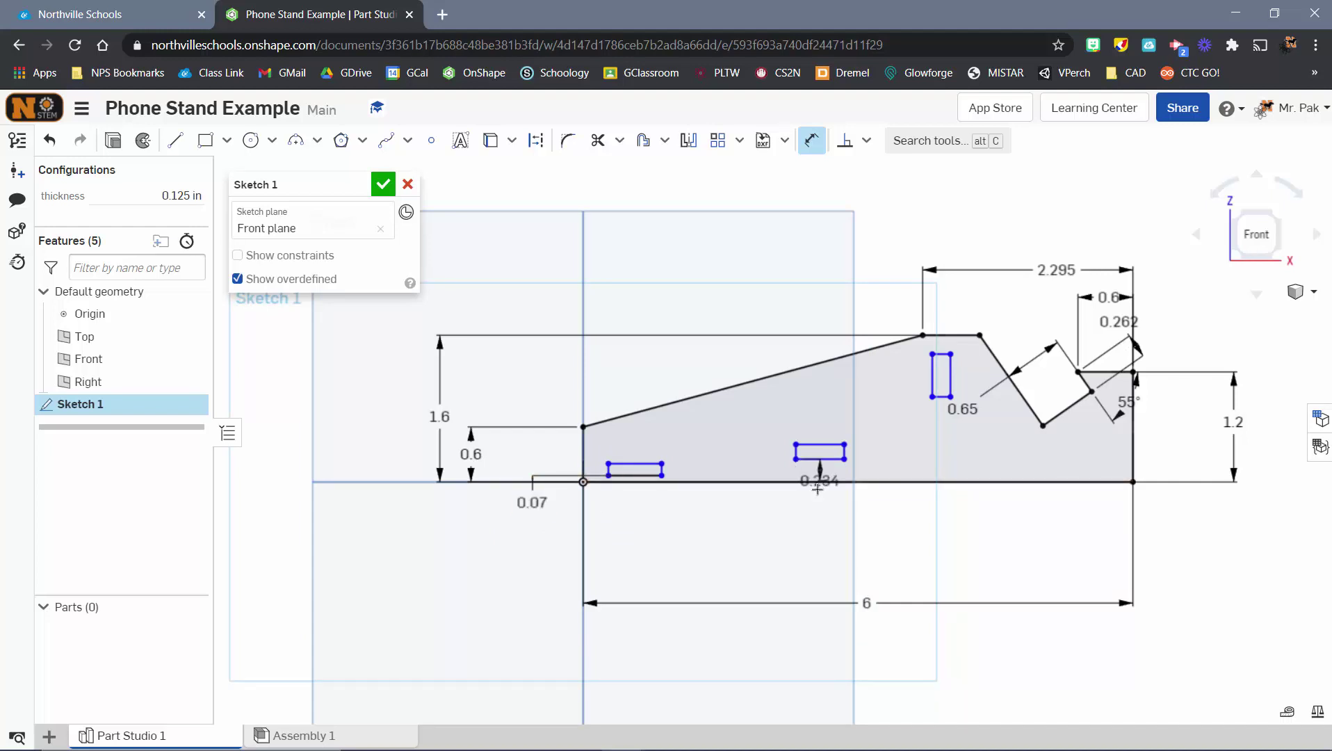
pyautogui.click(773, 528)
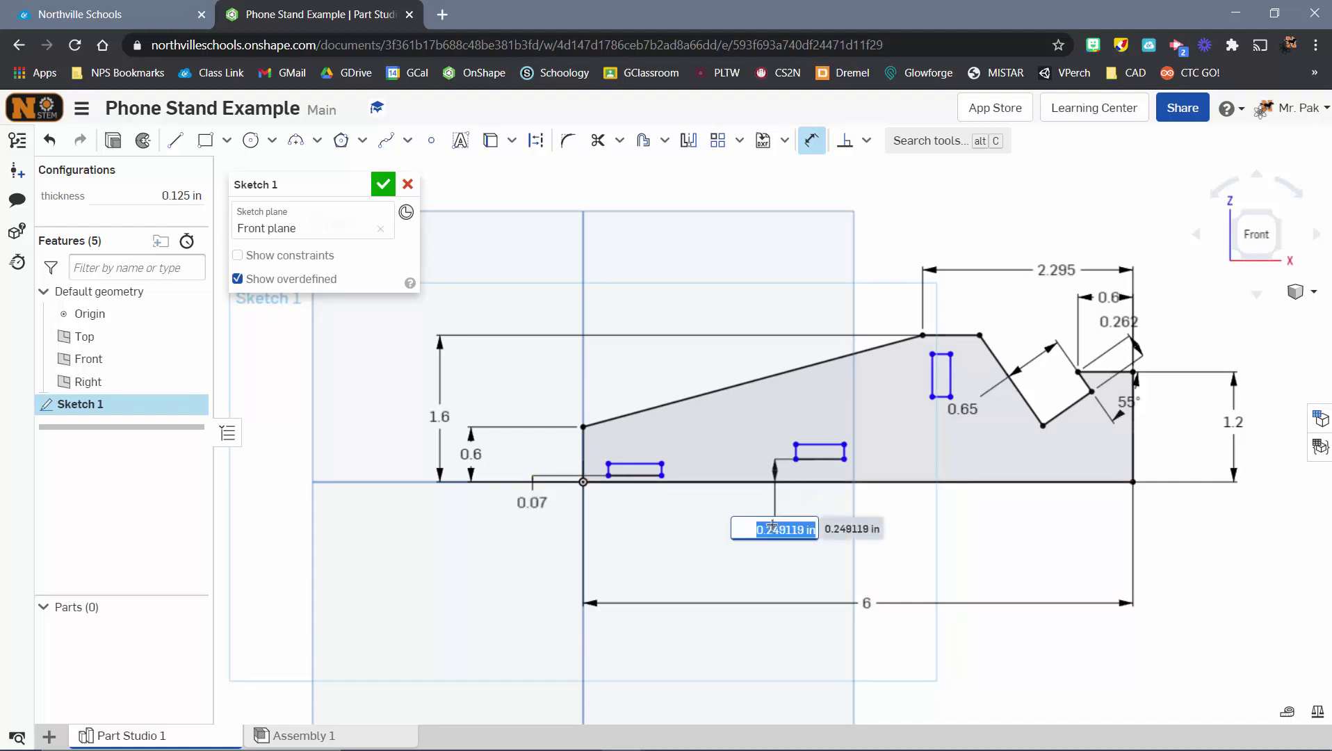
pyautogui.press('BackSpace')
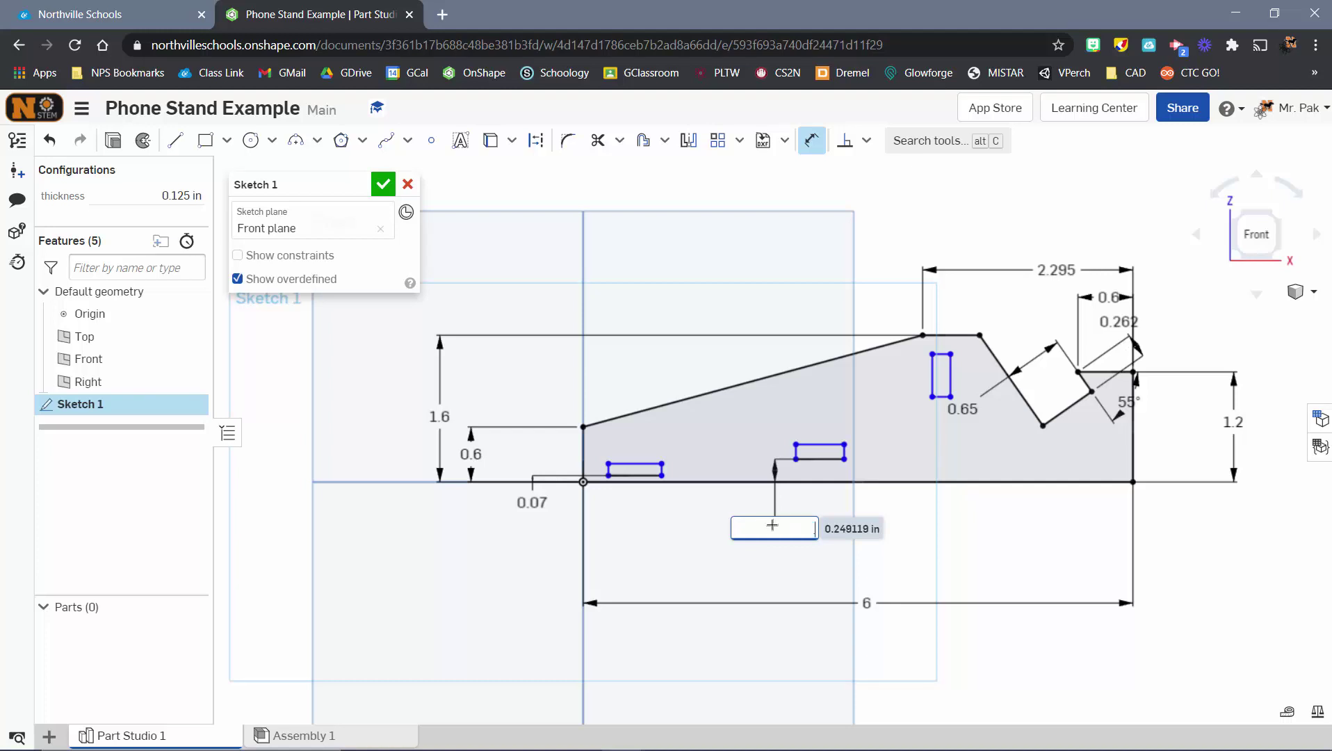
pyautogui.write('.07')
pyautogui.press('Return')
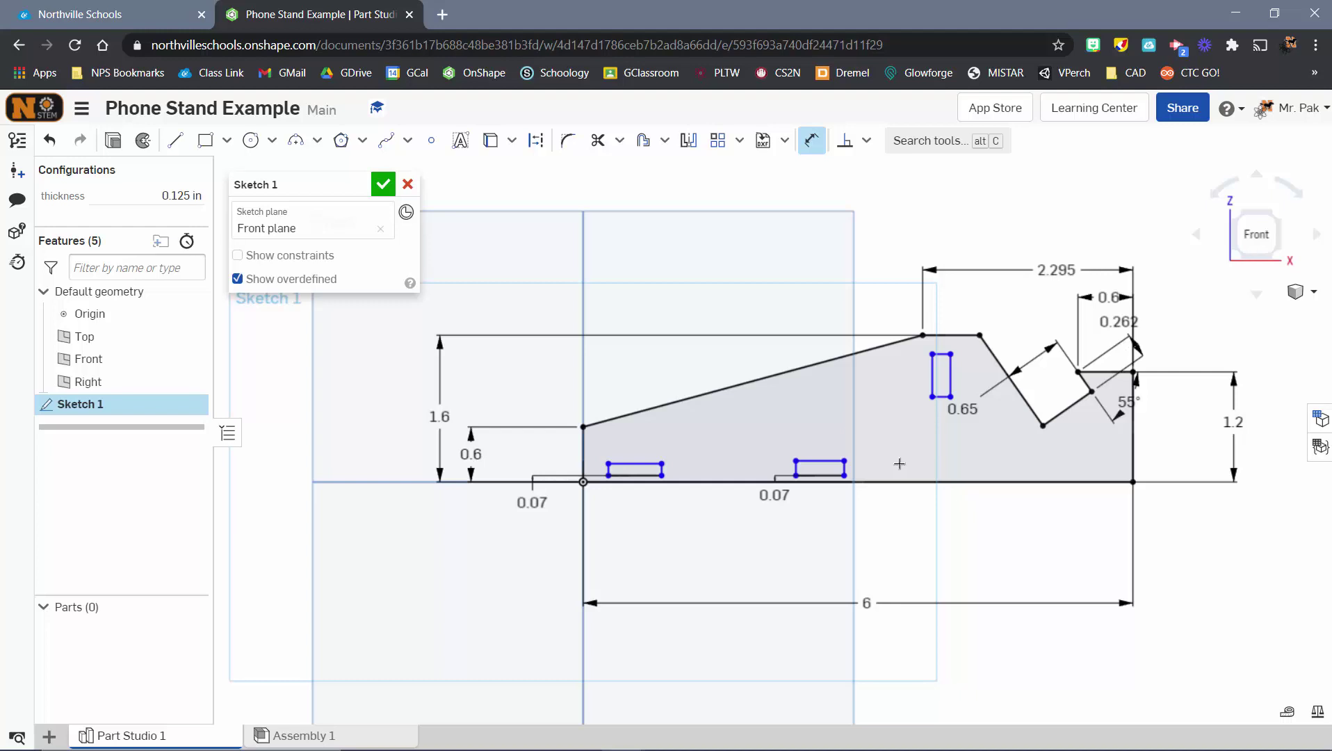
# Set the width of both bottom rectangles to 0.5
pyautogui.scroll(3, 618, 523)
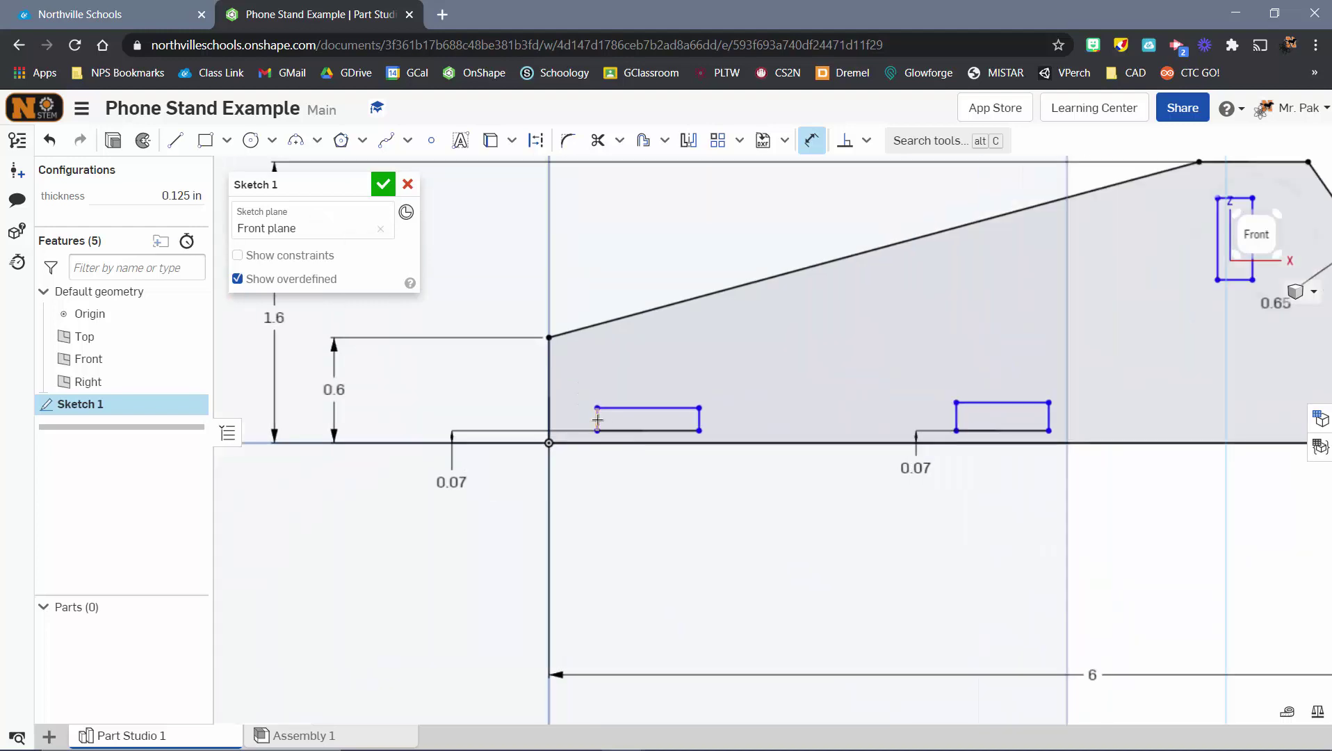
pyautogui.click(597, 420)
pyautogui.click(699, 425)
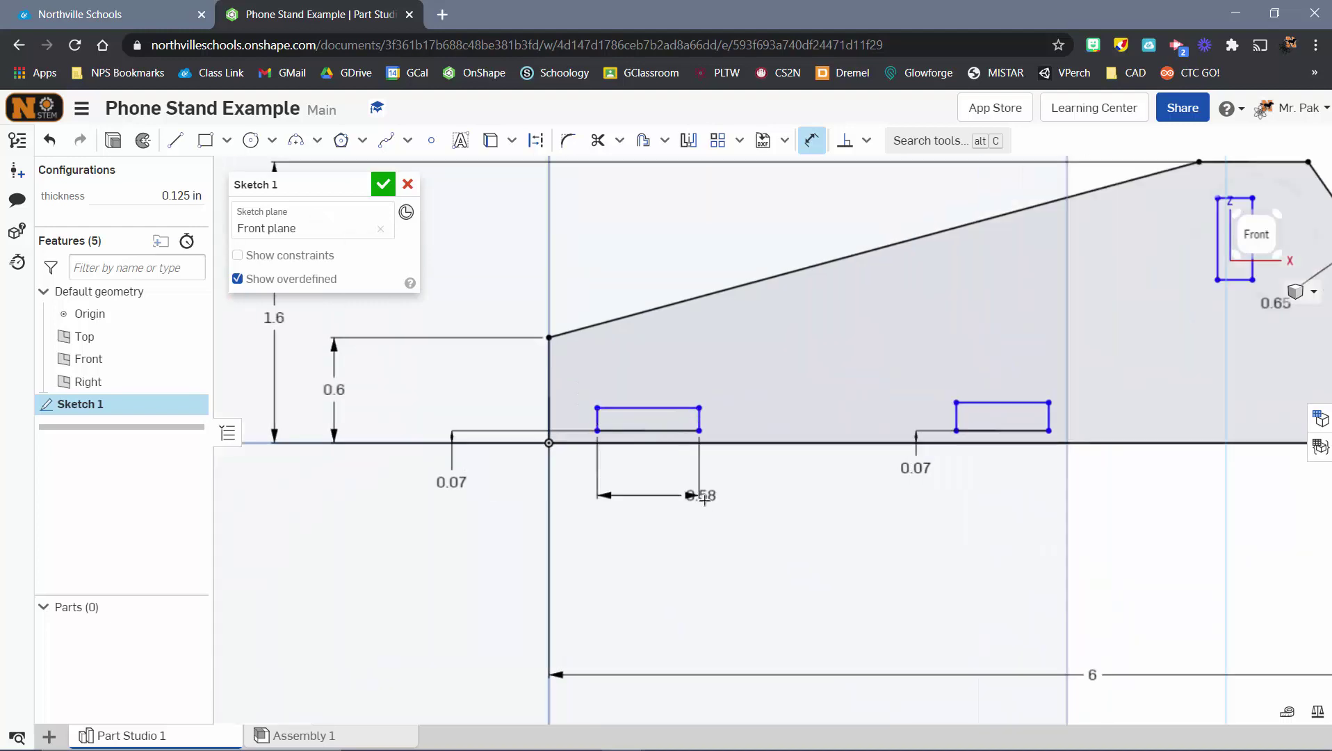
pyautogui.click(721, 495)
pyautogui.write('0.5')
pyautogui.press('Return')
pyautogui.click(954, 424)
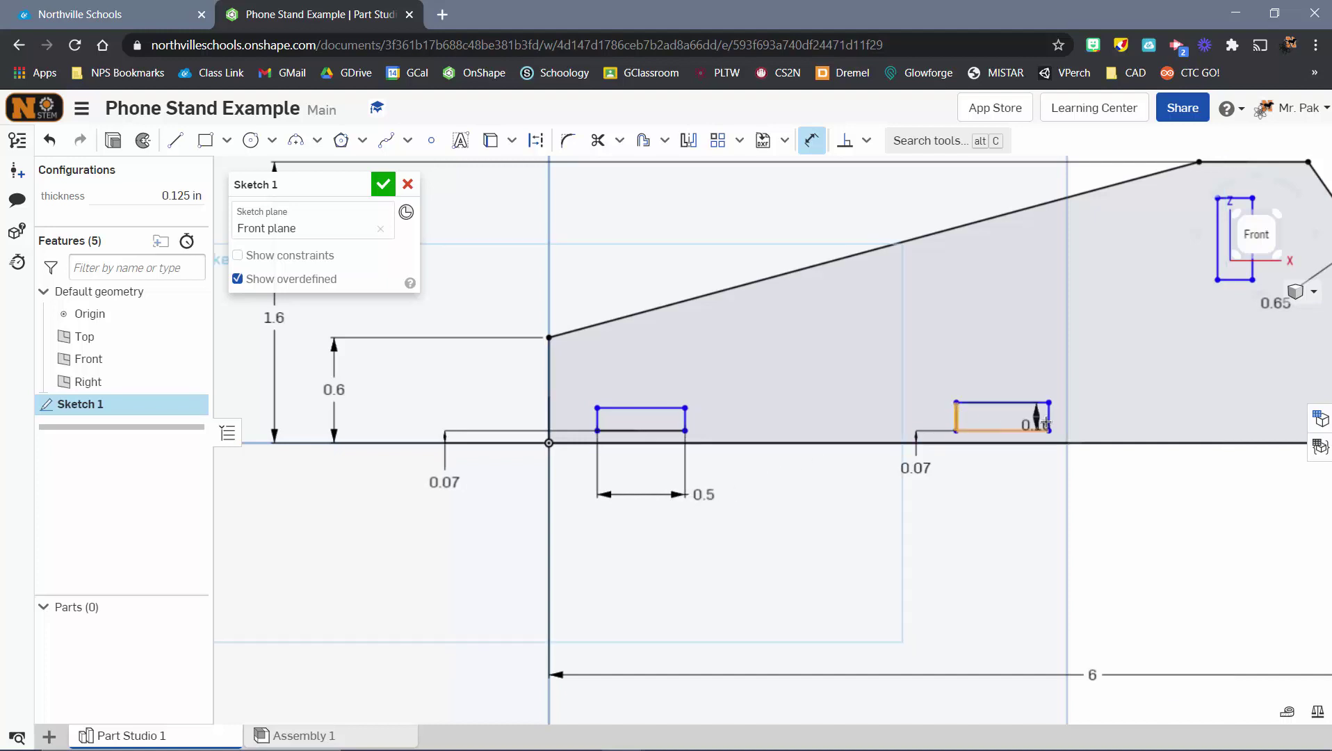
pyautogui.click(1048, 419)
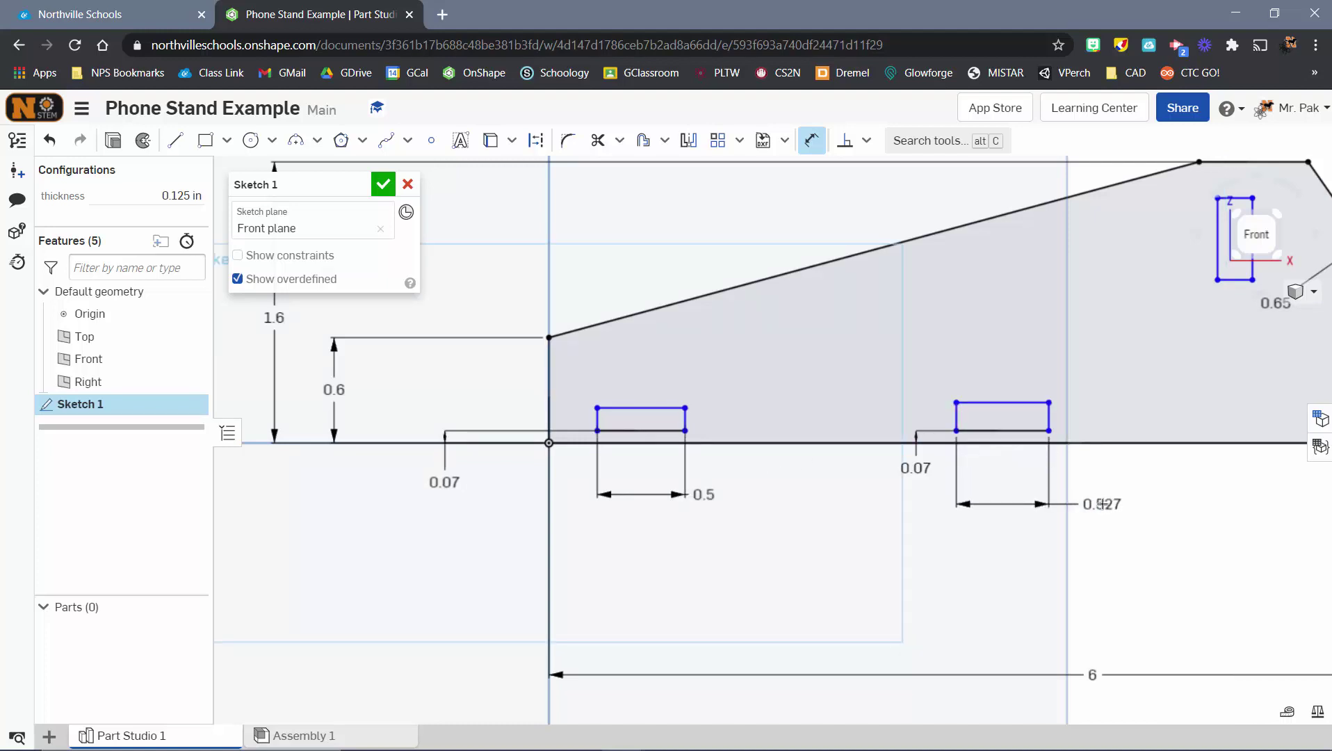
pyautogui.click(1102, 504)
pyautogui.press('BackSpace')
pyautogui.write('0.5')
pyautogui.press('Return')
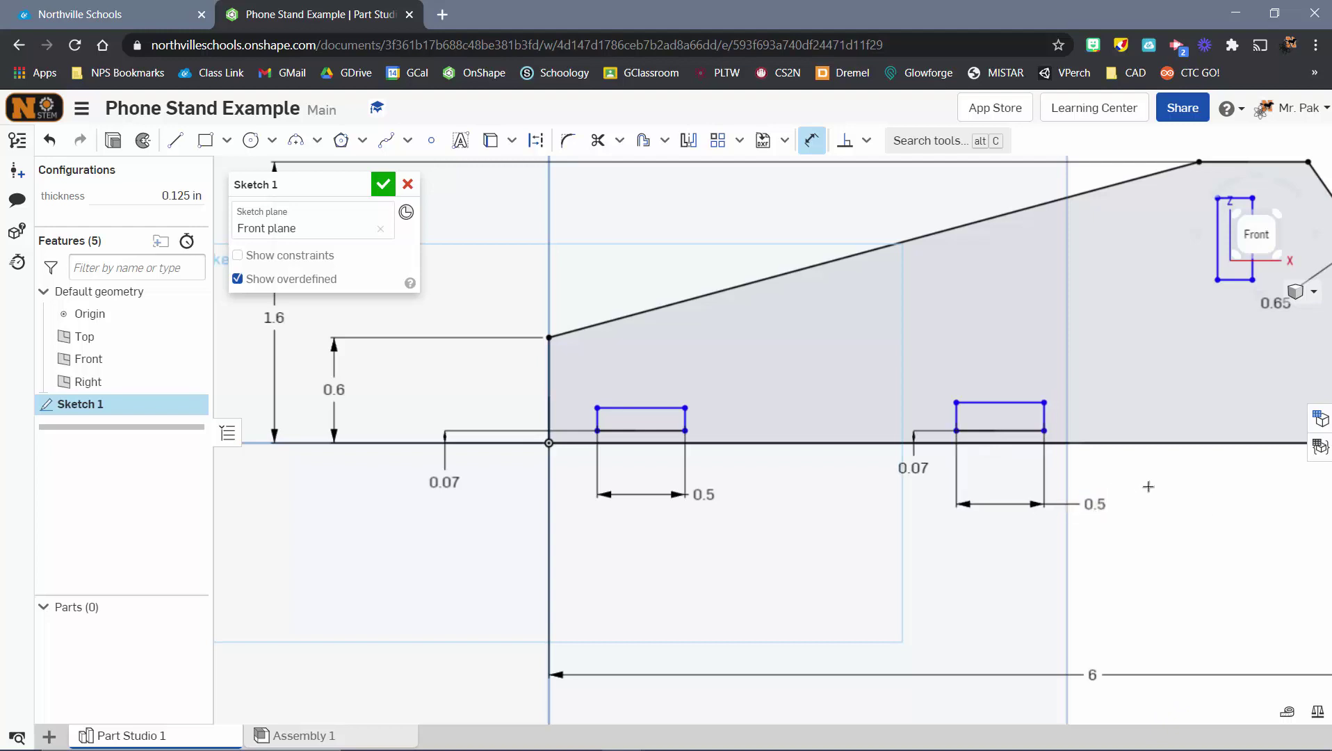
# Give the narrow rectangle a height of 0.5
pyautogui.scroll(-5, 1149, 487)
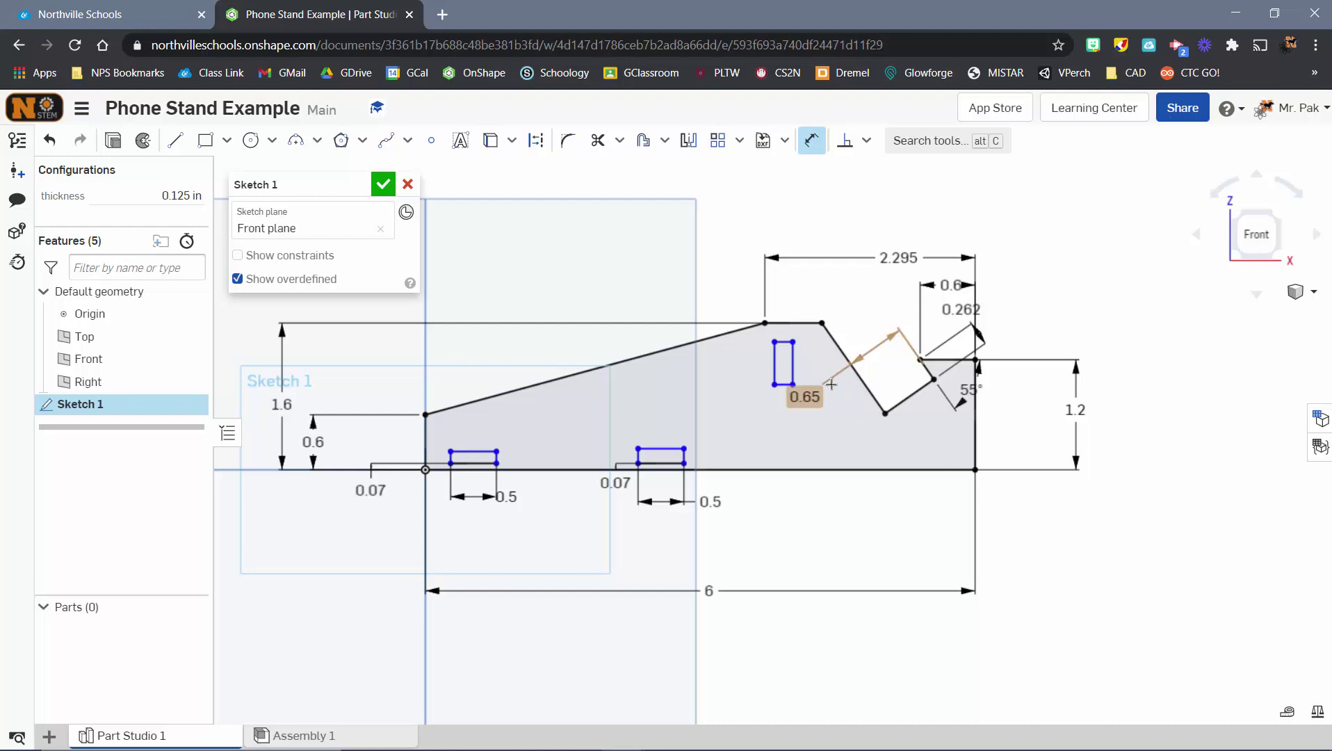
pyautogui.click(793, 363)
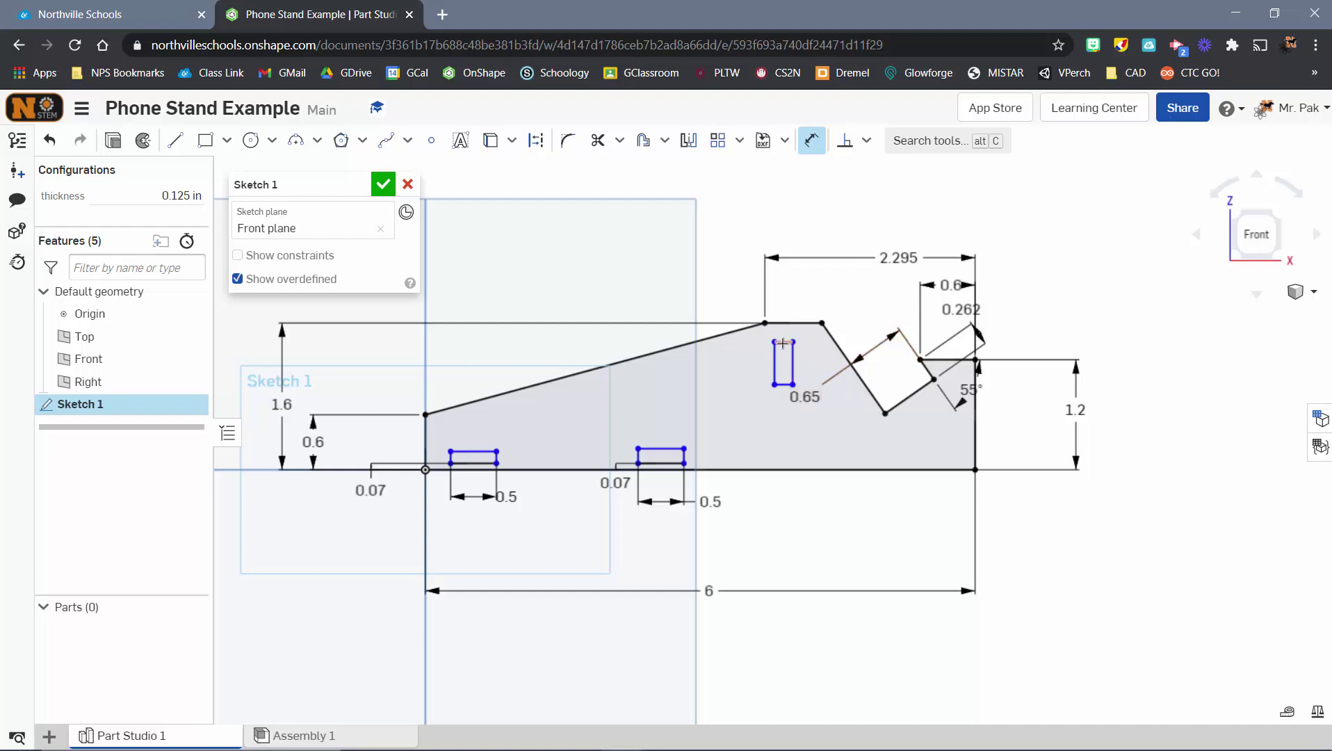
pyautogui.scroll(3, 782, 385)
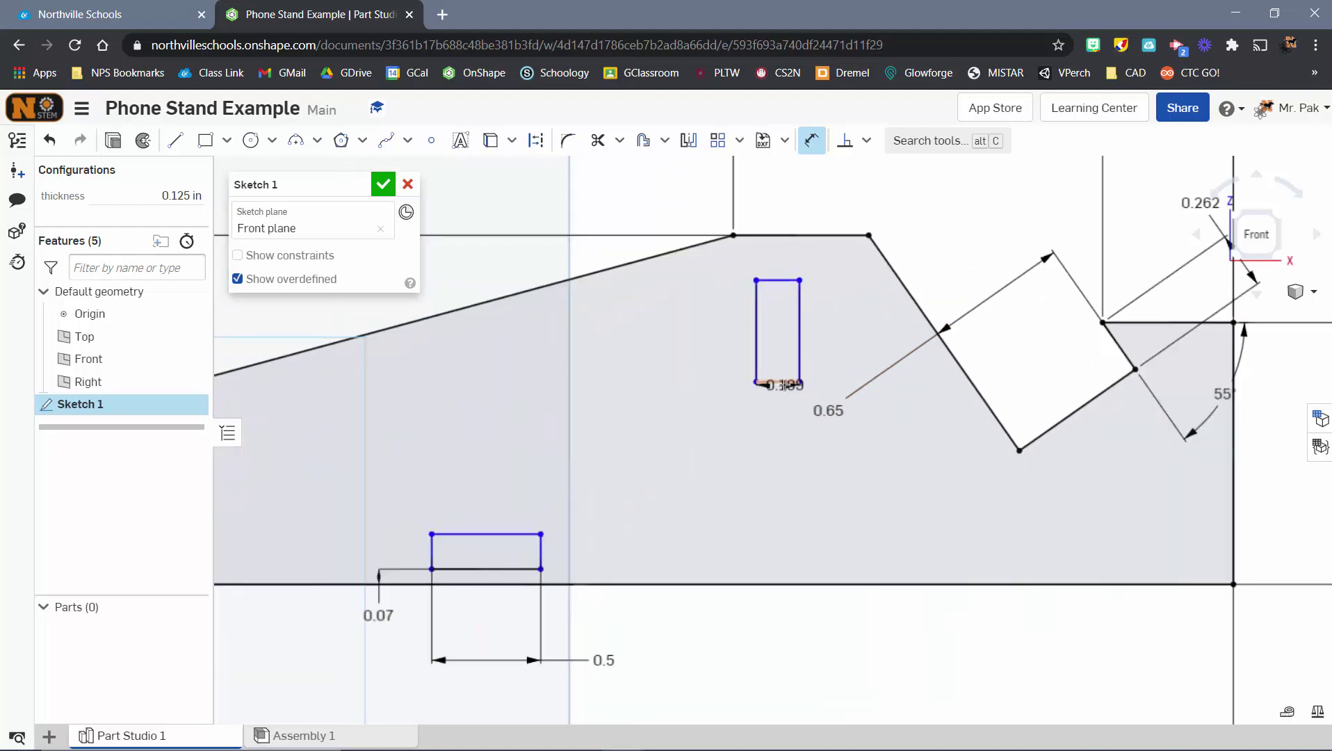
pyautogui.click(650, 415)
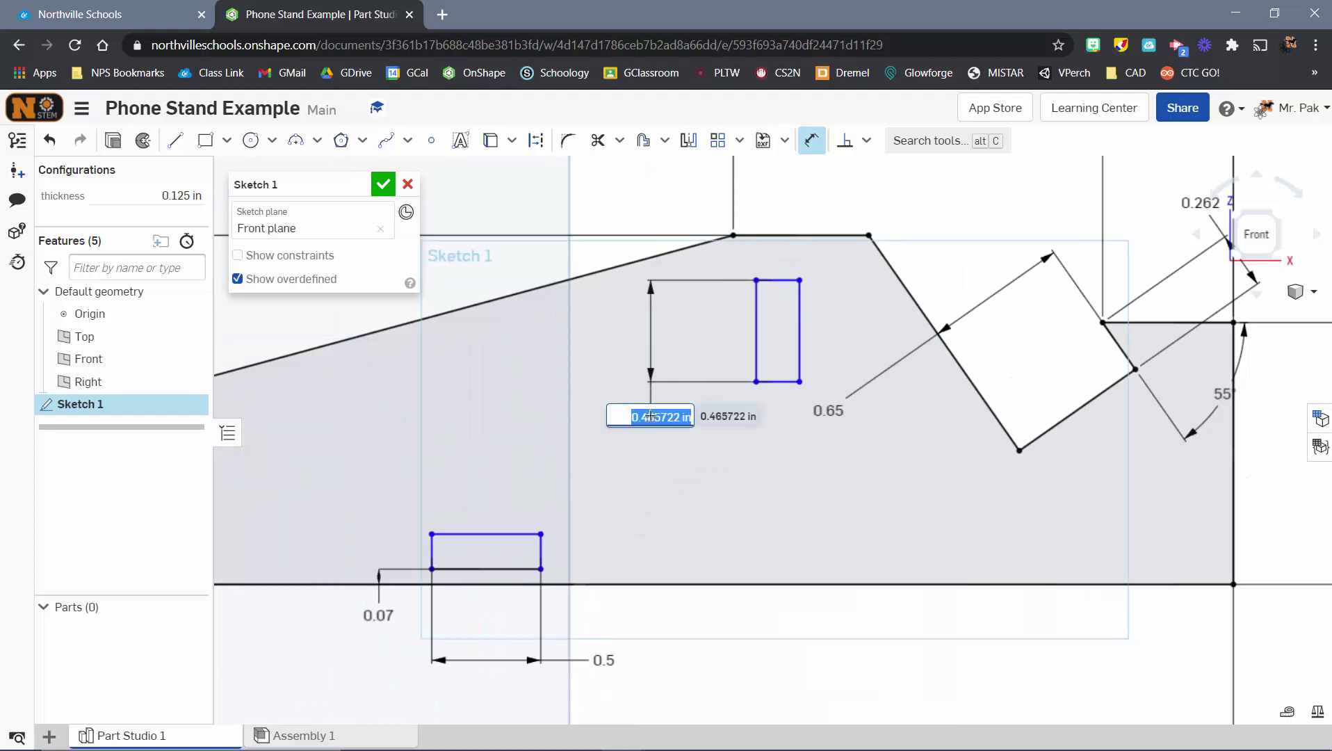
pyautogui.write('.5')
pyautogui.press('Return')
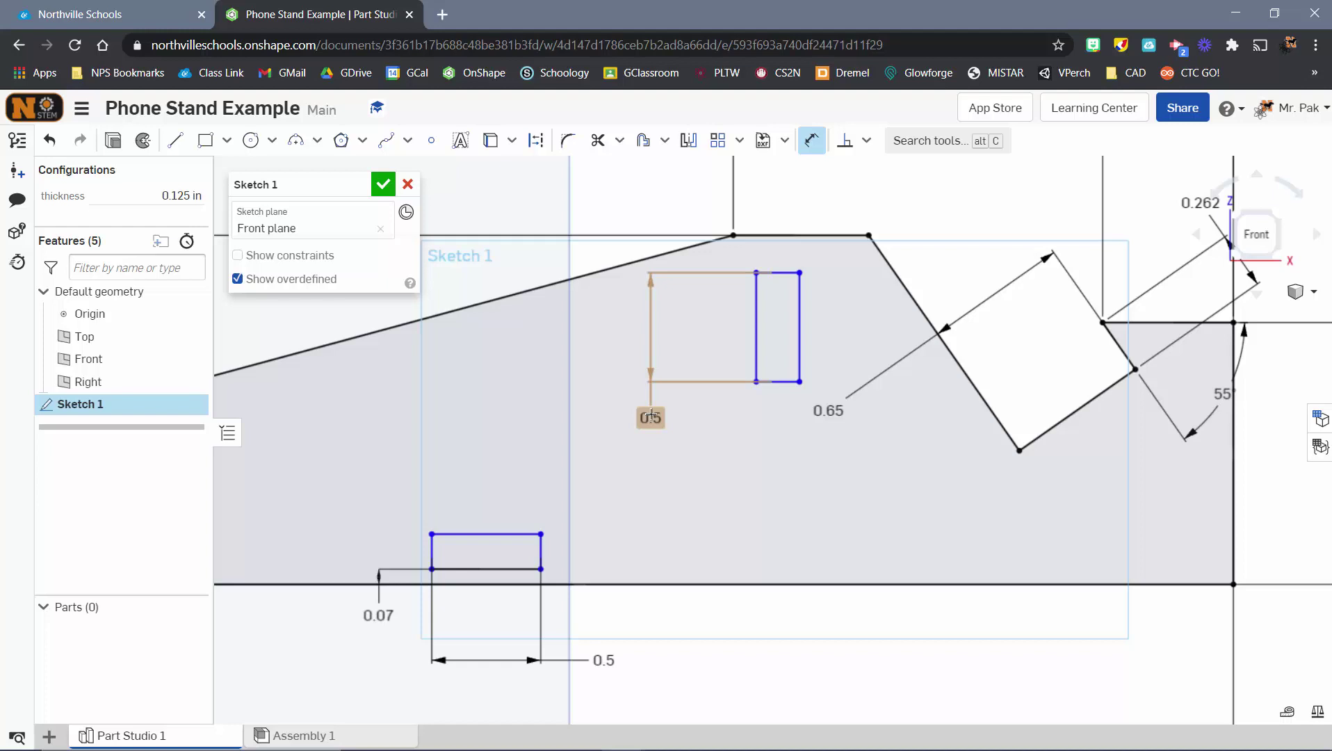
# Place the narrow rectangle 2.07 from the profile's right end
pyautogui.click(800, 336)
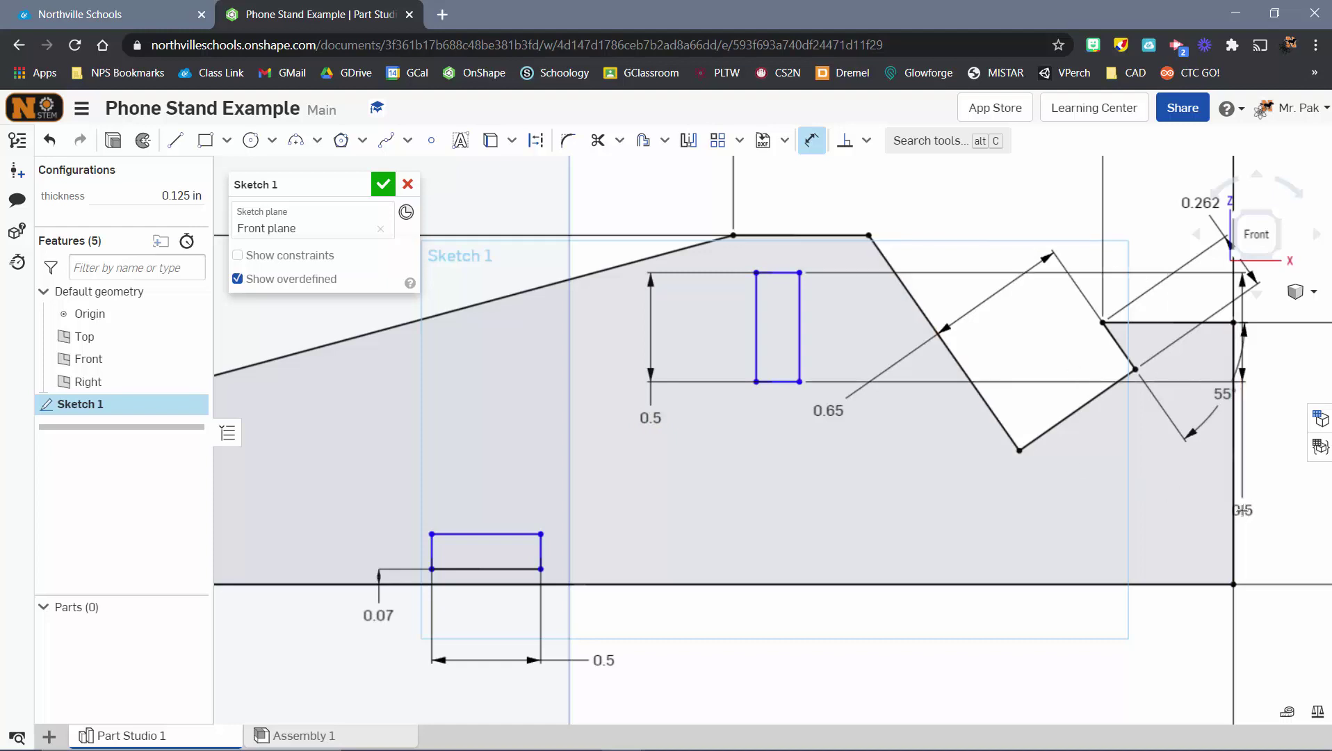
pyautogui.click(1235, 511)
pyautogui.click(973, 669)
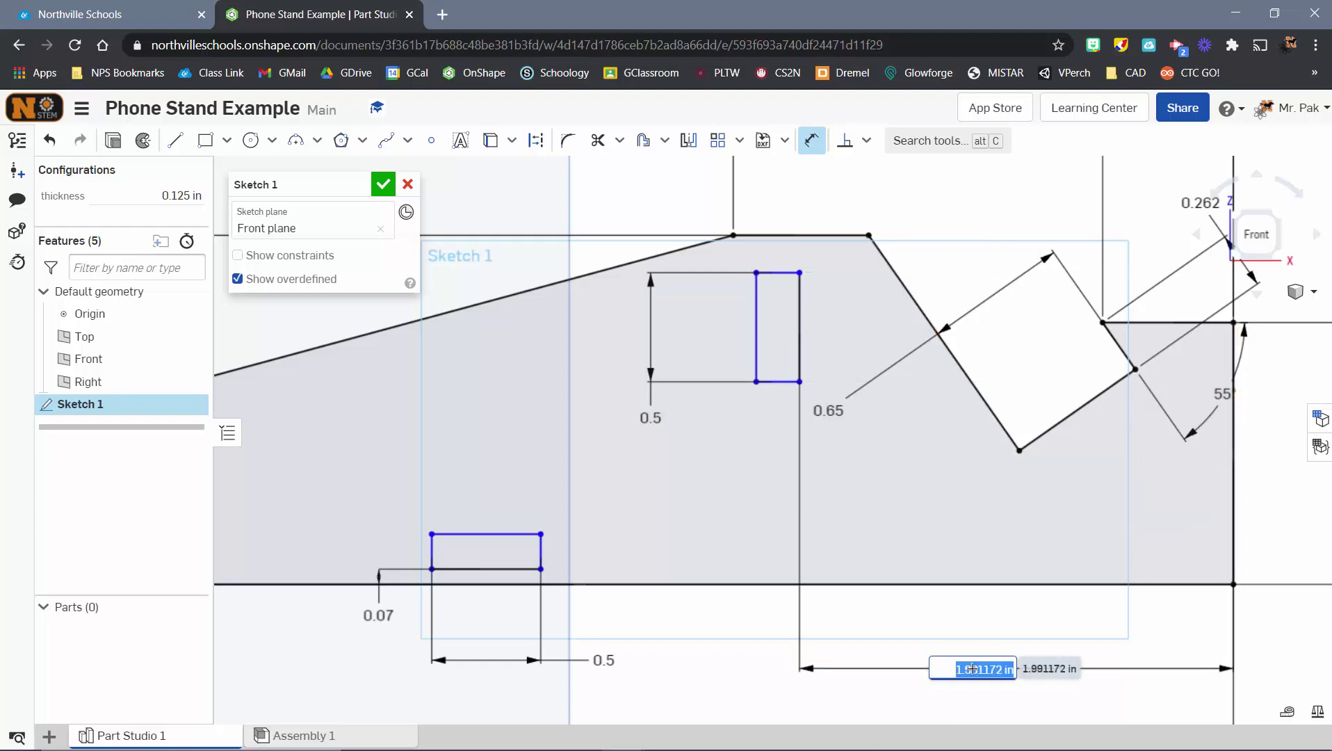
pyautogui.write('2.07')
pyautogui.press('Return')
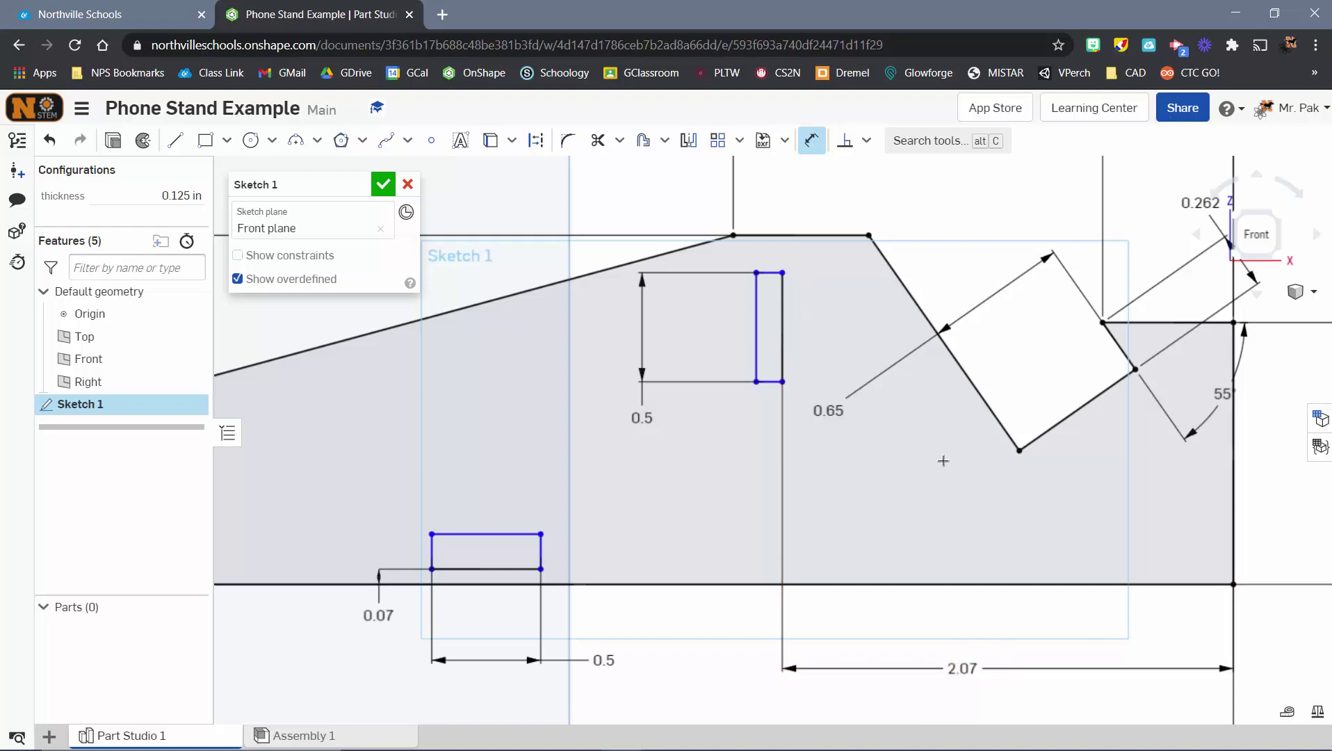
# Set the left rectangle 0.375 from the profile's left end
pyautogui.scroll(-4, 728, 463)
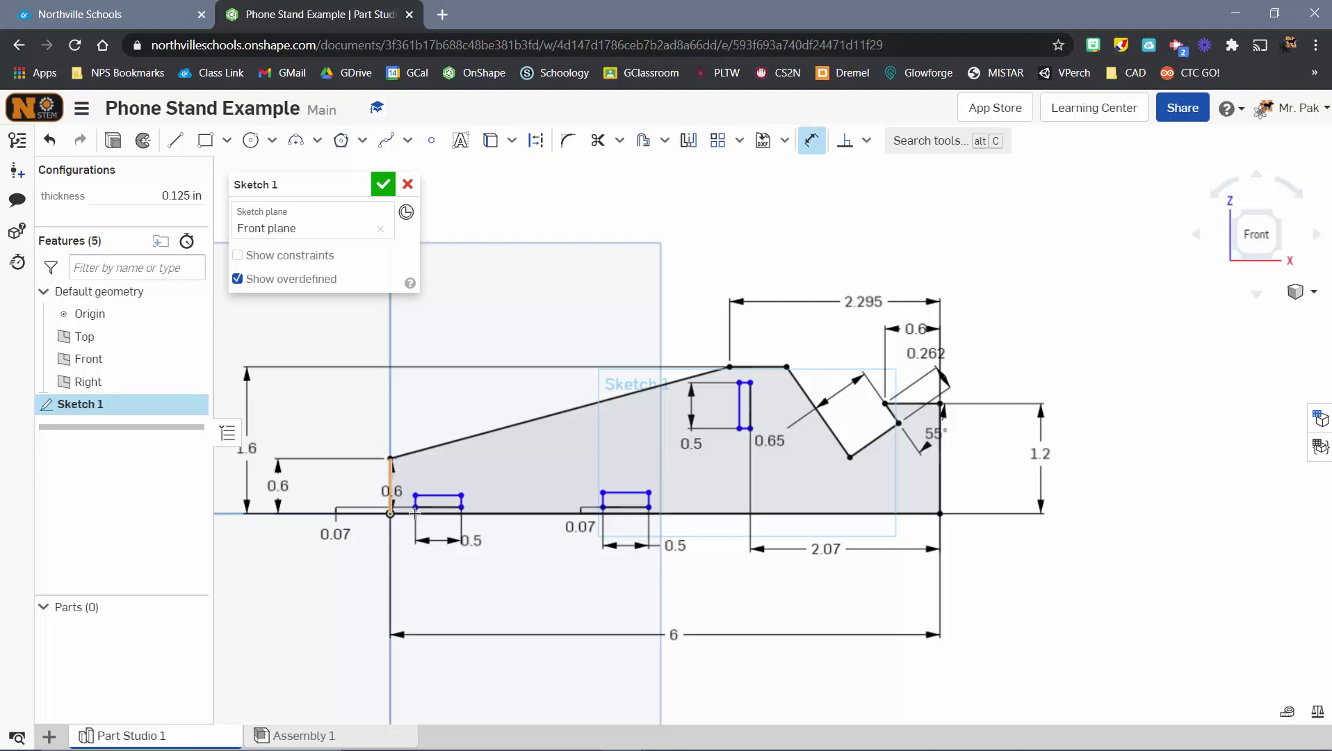
pyautogui.scroll(4, 411, 499)
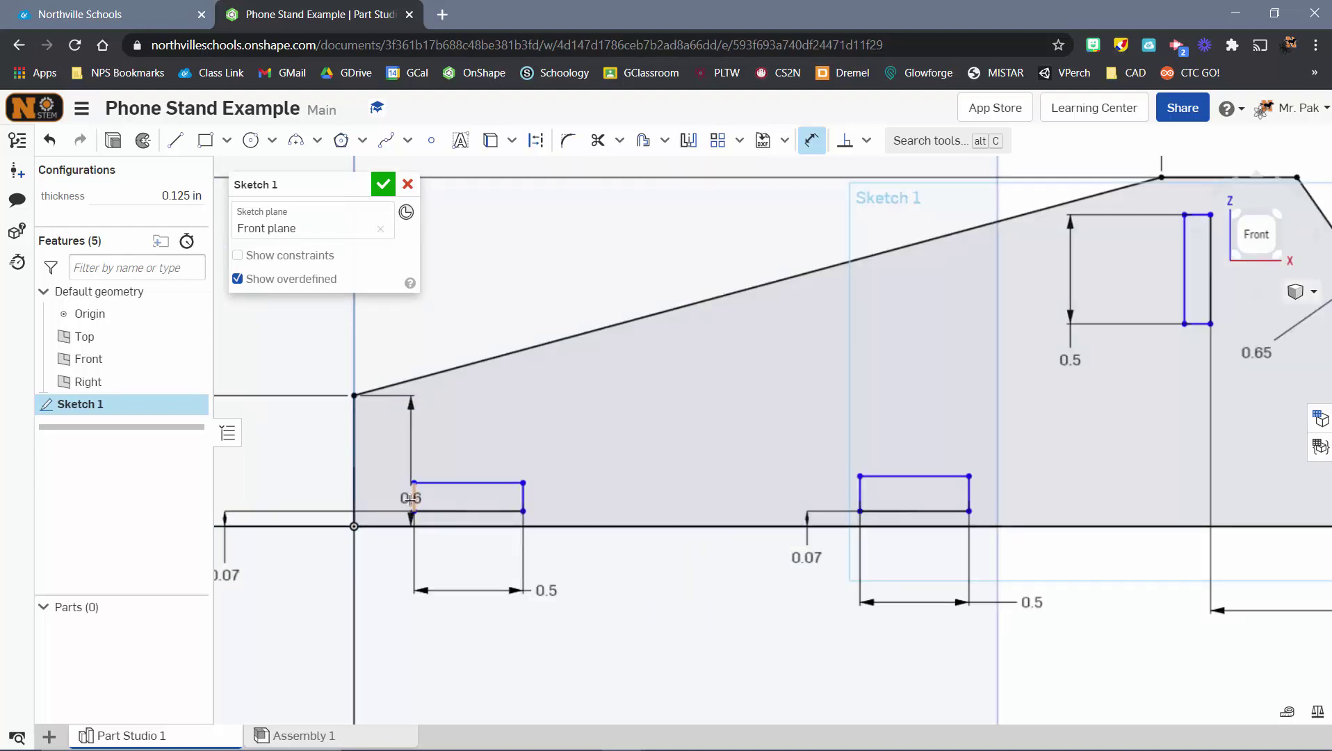
pyautogui.click(493, 662)
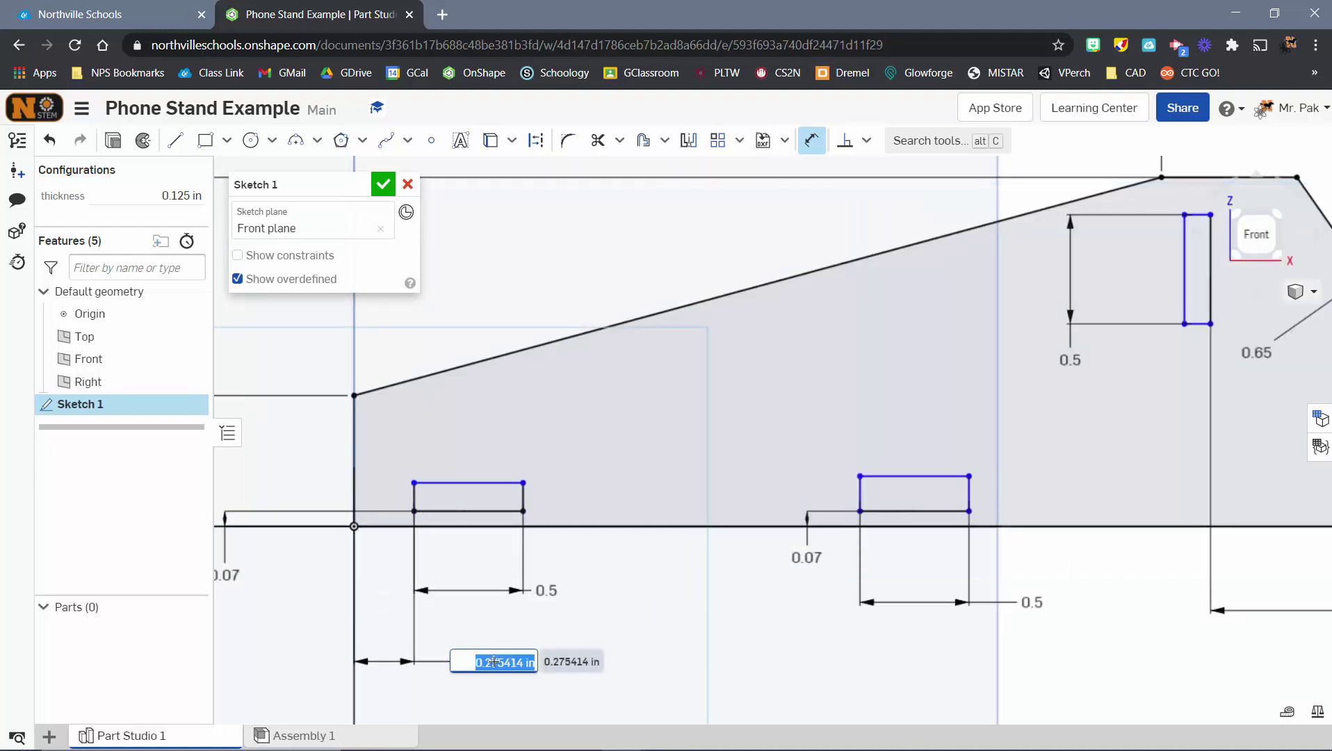
pyautogui.press('BackSpace')
pyautogui.write('.375')
pyautogui.press('Return')
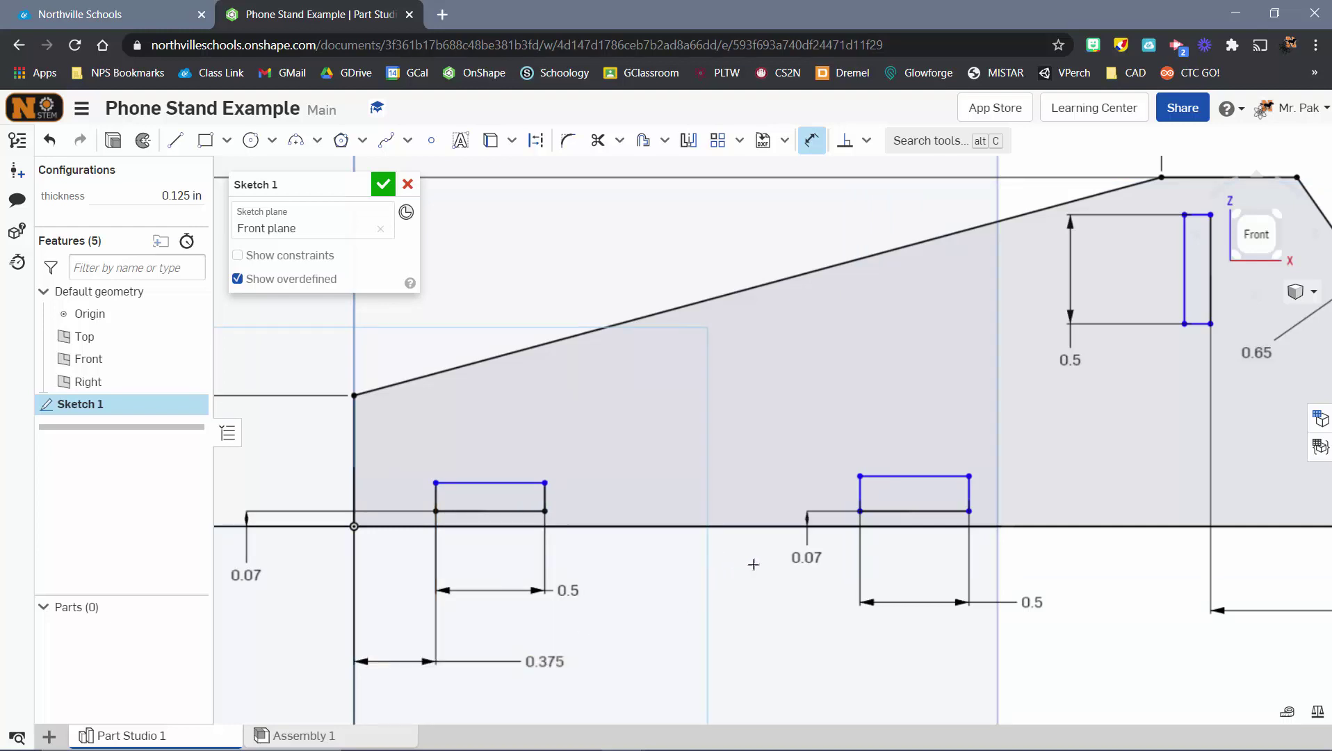
# Space the two bottom rectangles 2 in apart
pyautogui.click(546, 497)
pyautogui.click(860, 494)
pyautogui.click(723, 648)
pyautogui.write('2')
pyautogui.press('Return')
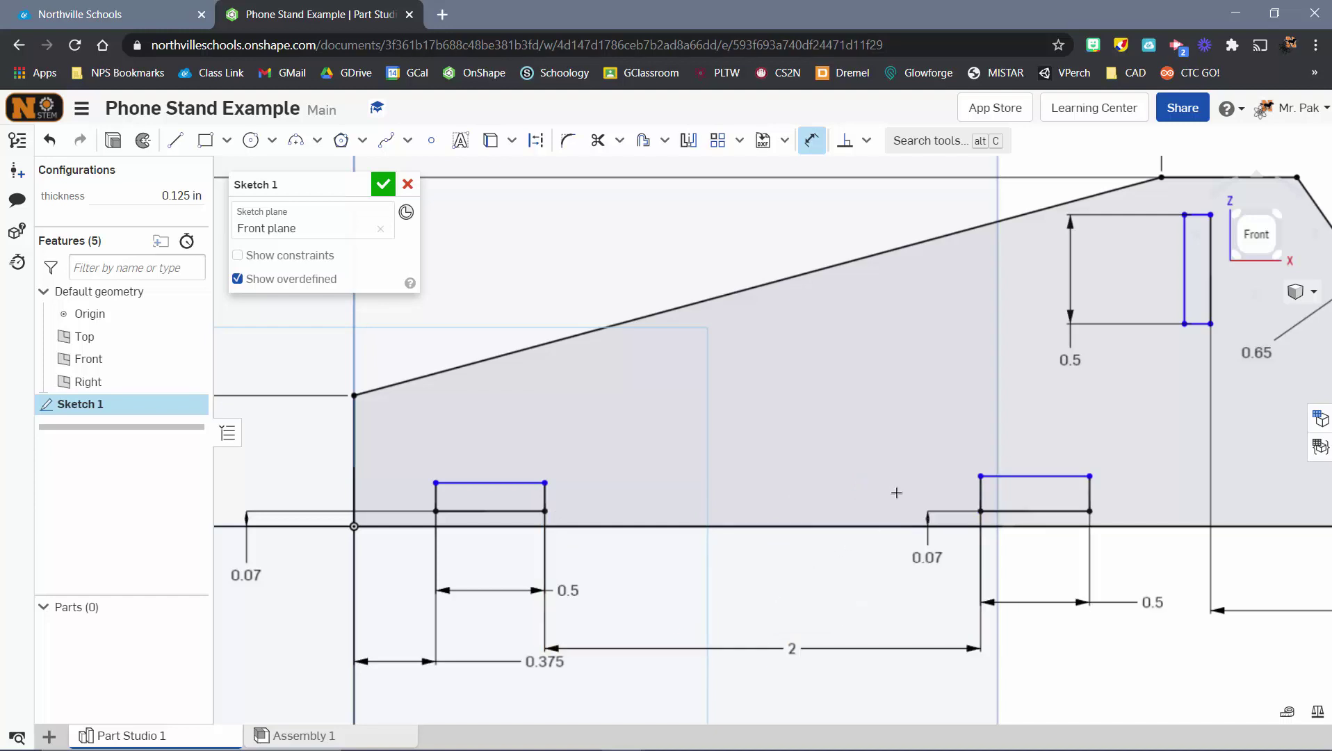
# Set the slot corner's height above the base to 0.675 in and fit the sketch in view
pyautogui.scroll(-5, 897, 492)
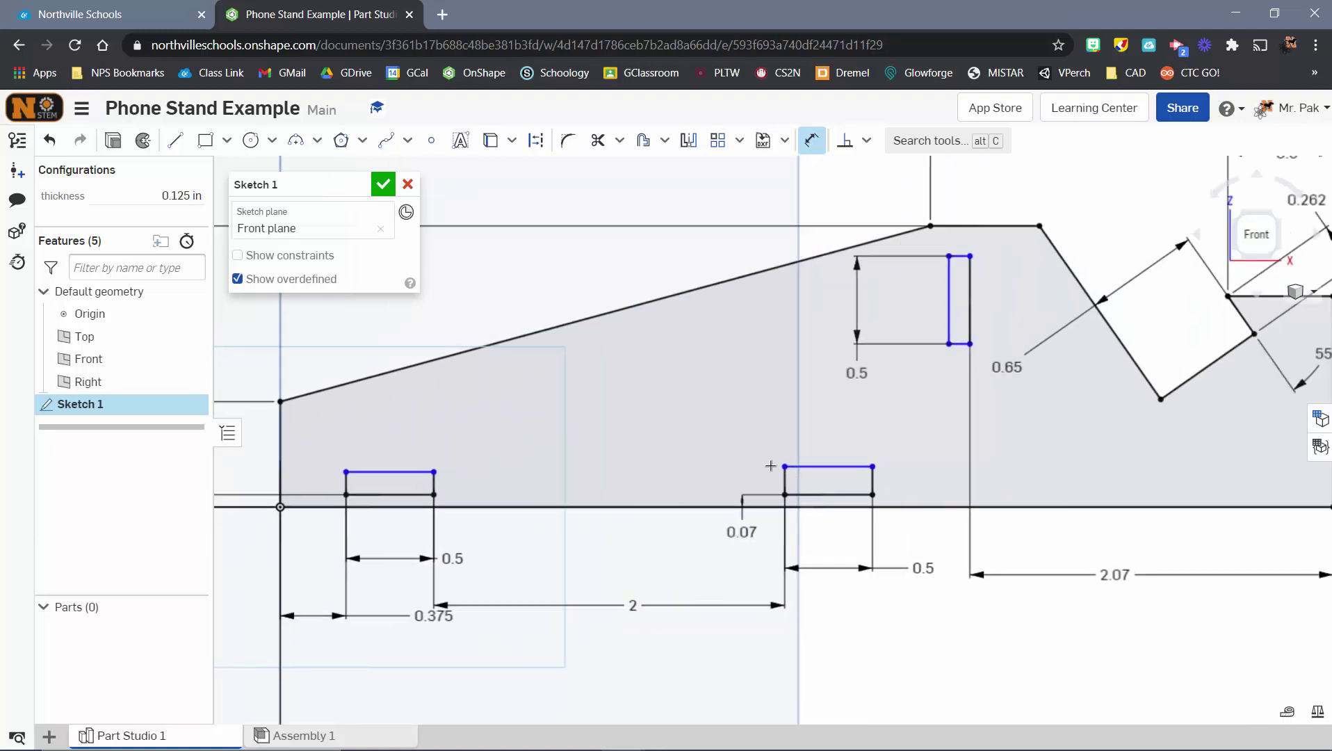
pyautogui.scroll(4, 921, 386)
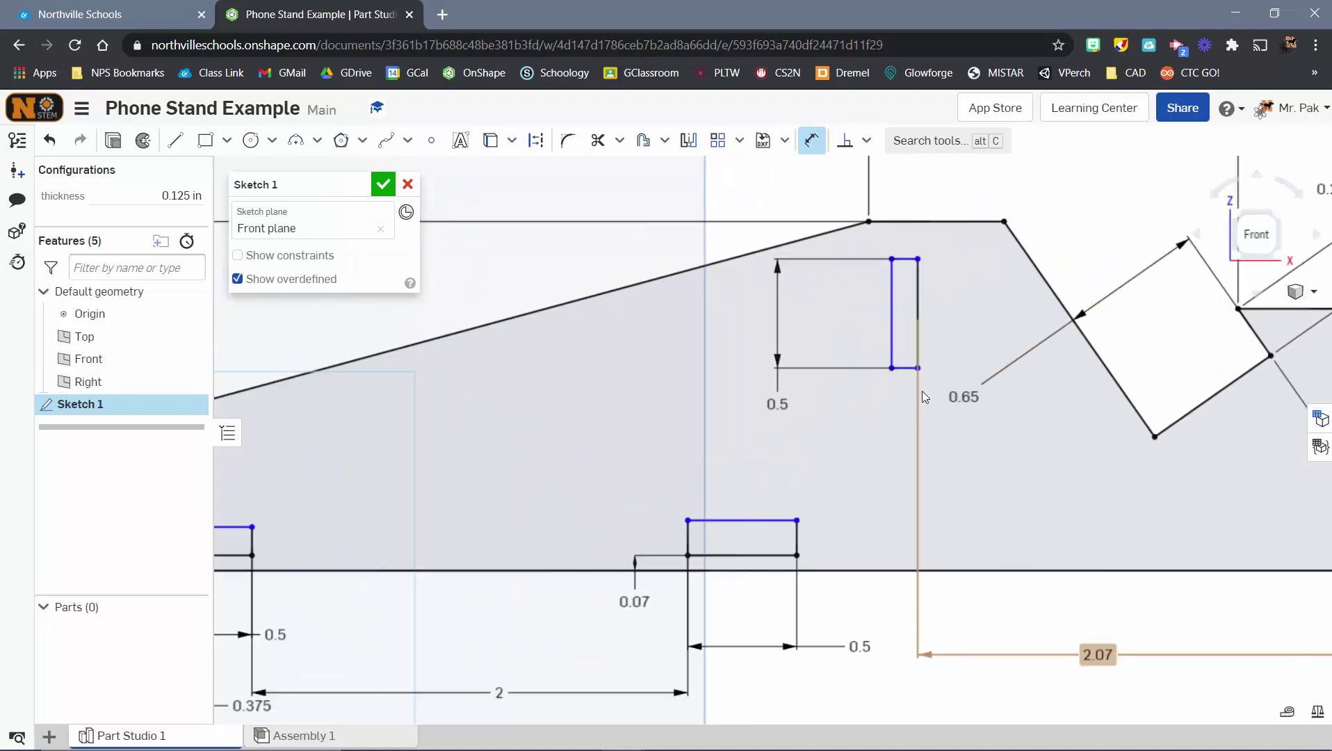
pyautogui.click(995, 570)
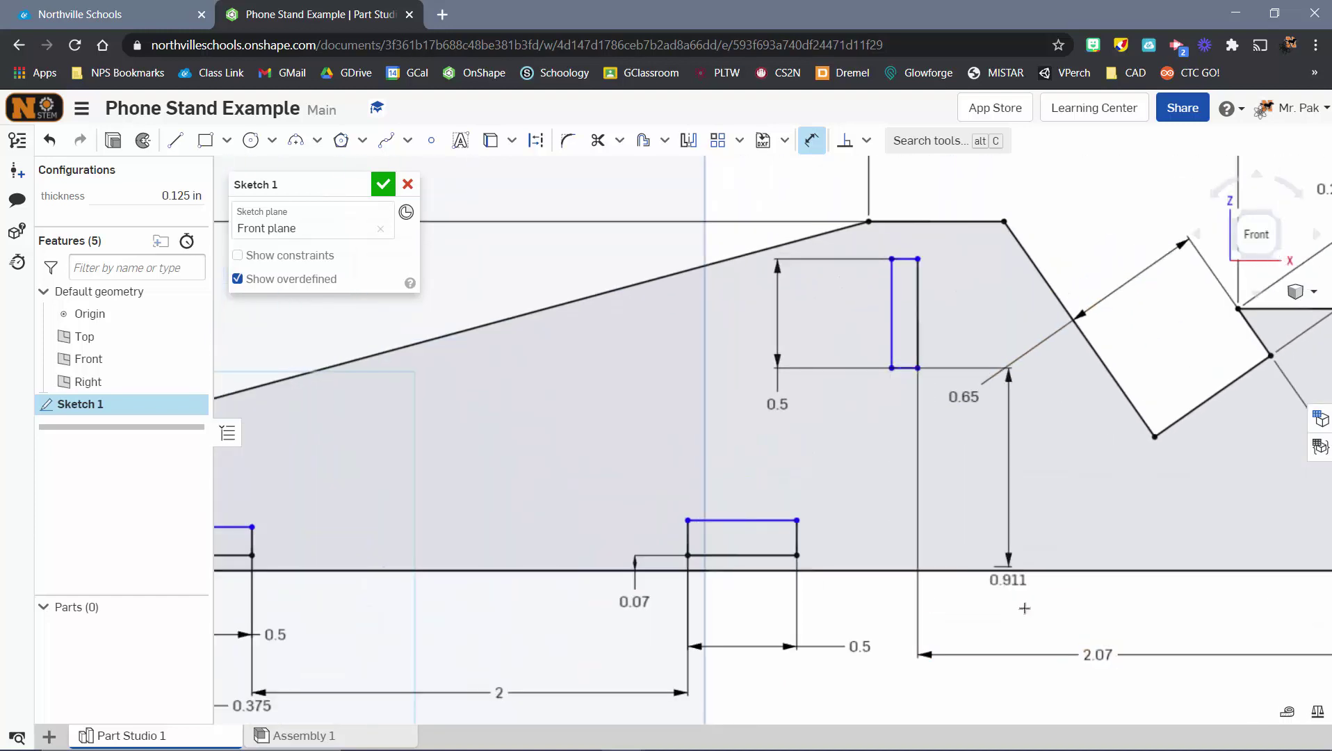
pyautogui.click(985, 449)
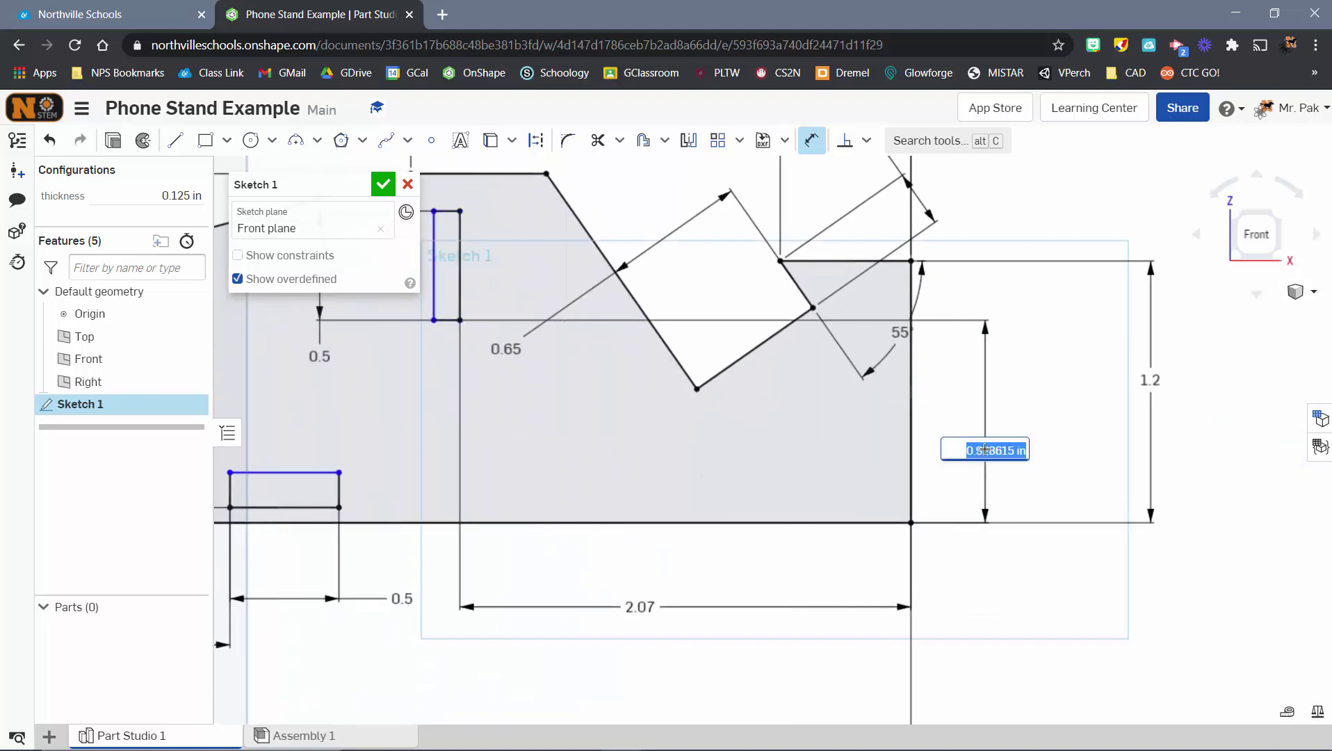
pyautogui.press('BackSpace')
pyautogui.write('.675')
pyautogui.press('Return')
pyautogui.press('f')
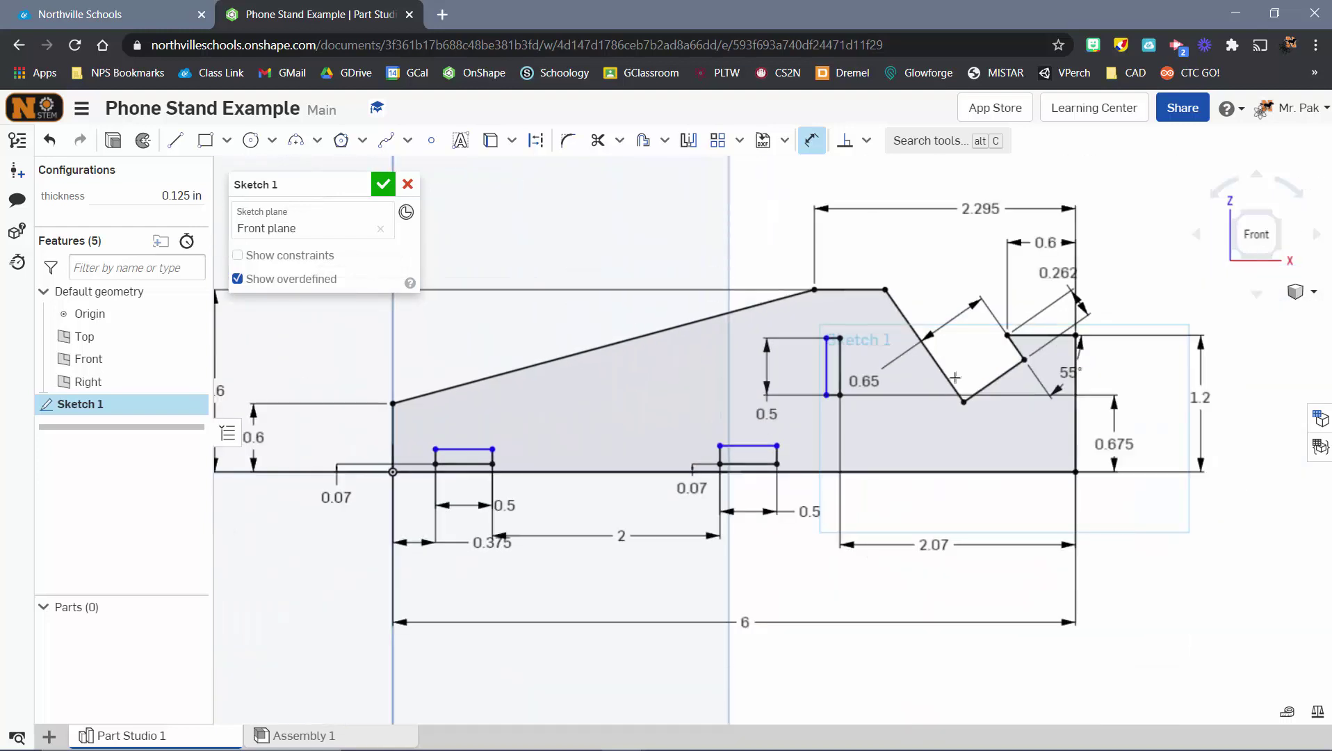
pyautogui.scroll(2, 522, 456)
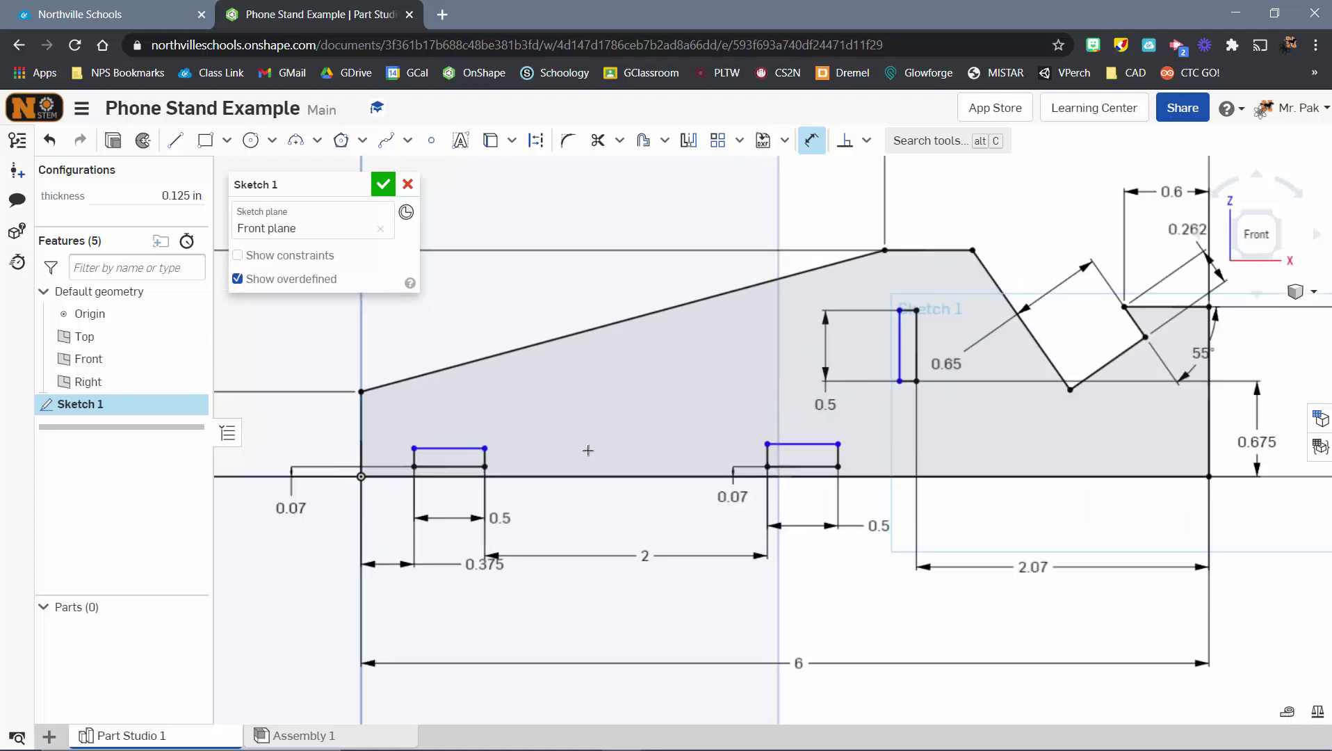
pyautogui.scroll(2, 526, 482)
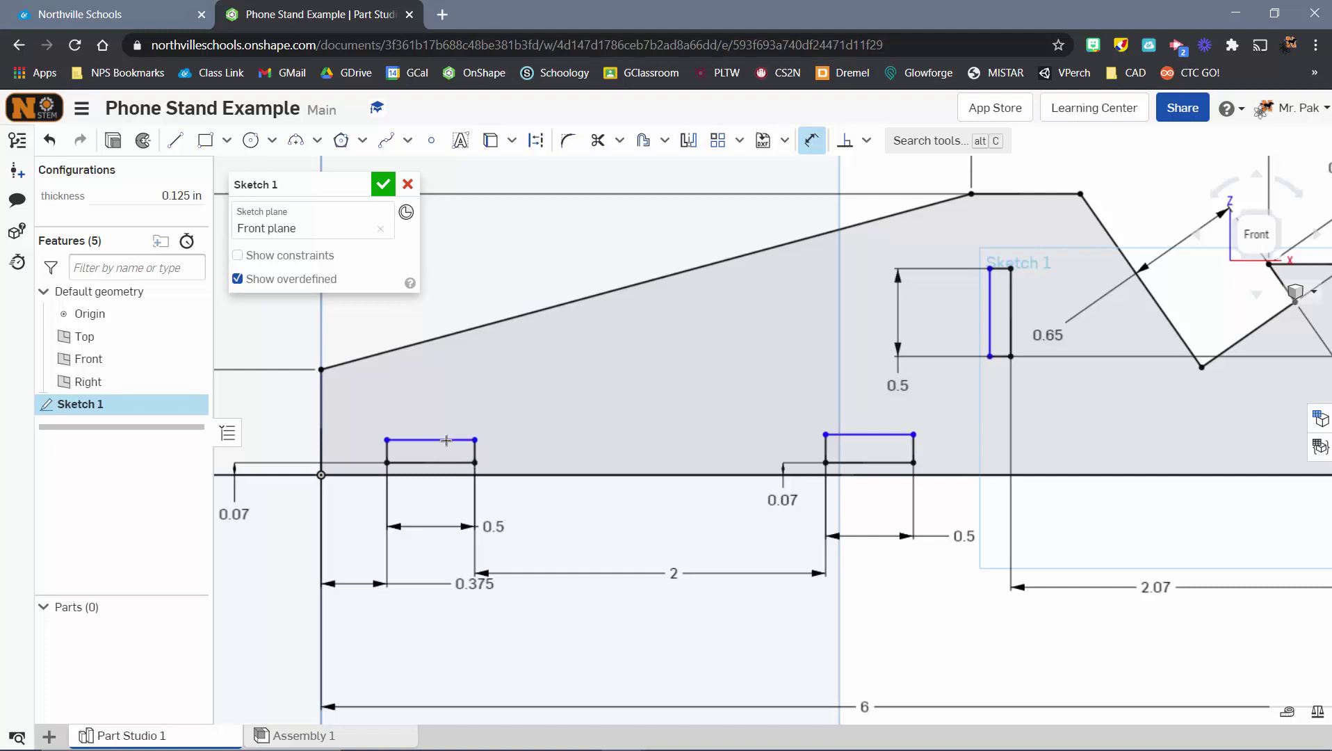
# Set the heights of the left and right base slots to #thickness
pyautogui.click(445, 462)
pyautogui.click(467, 440)
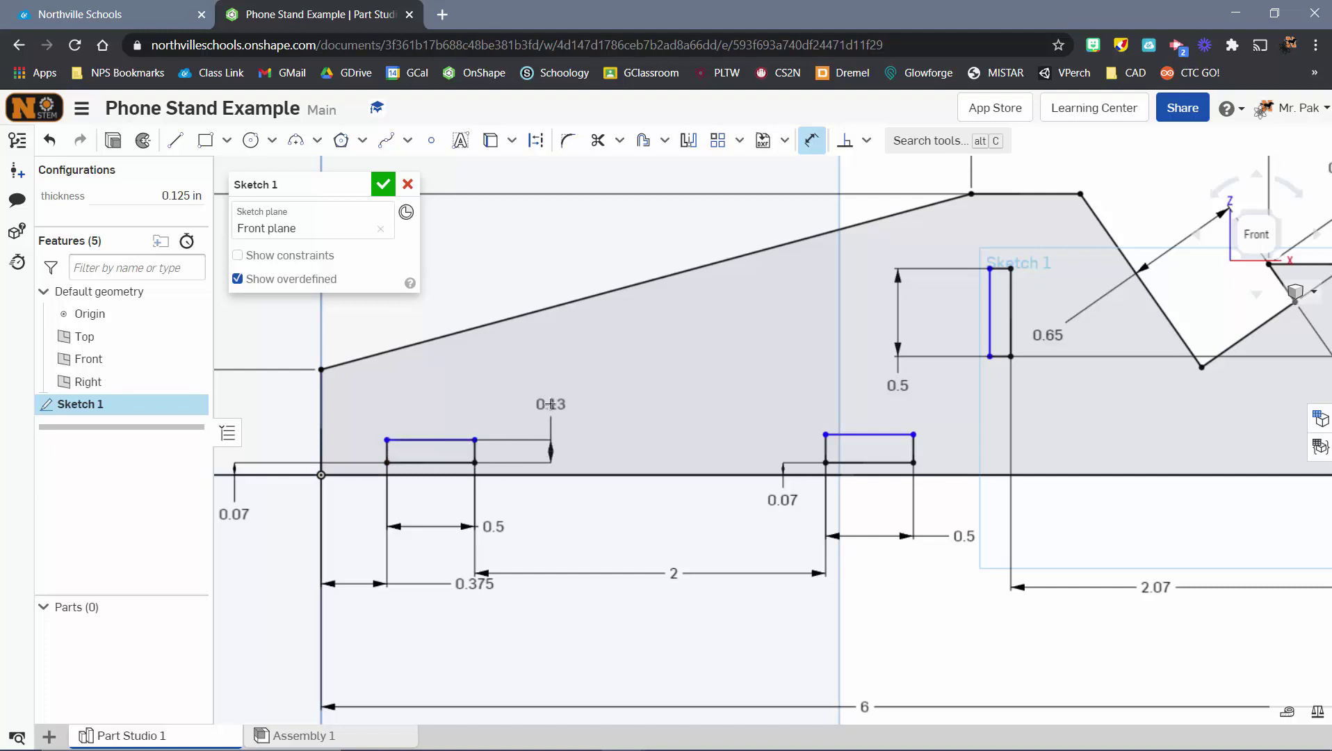
pyautogui.click(551, 404)
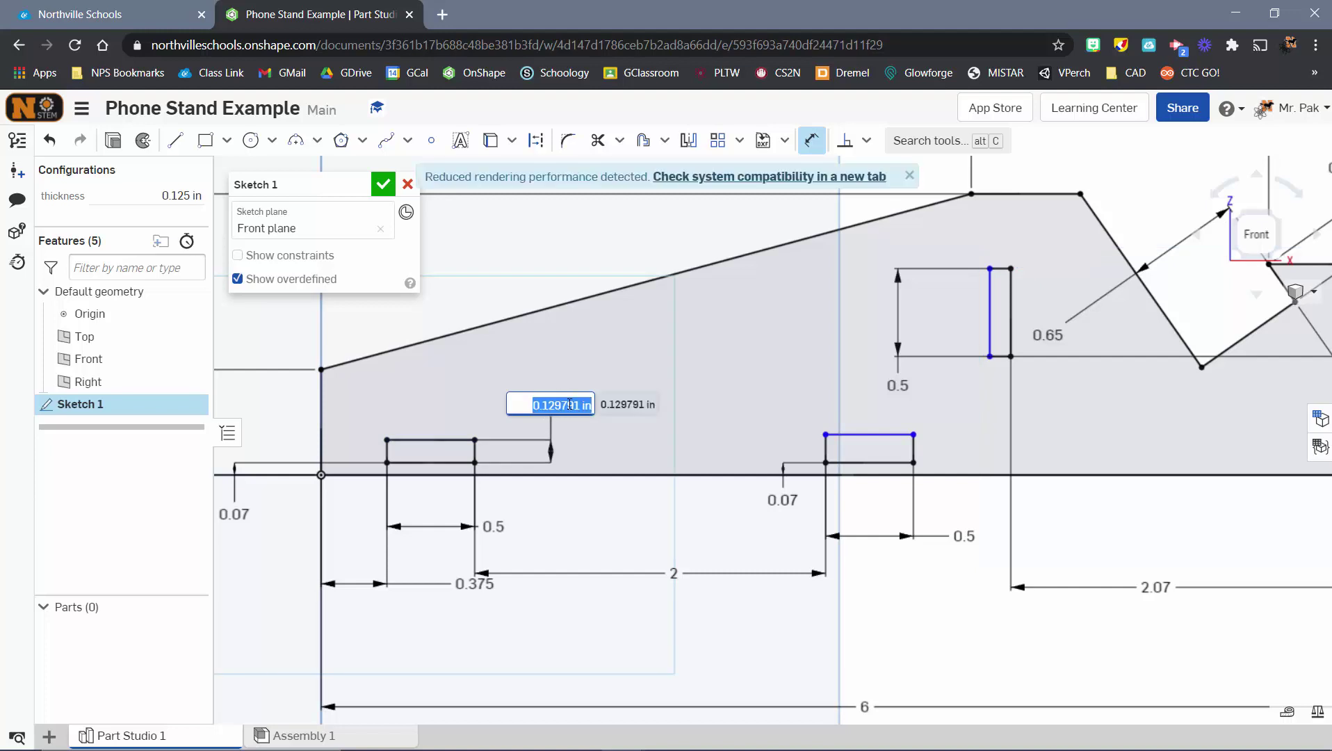
pyautogui.write('#')
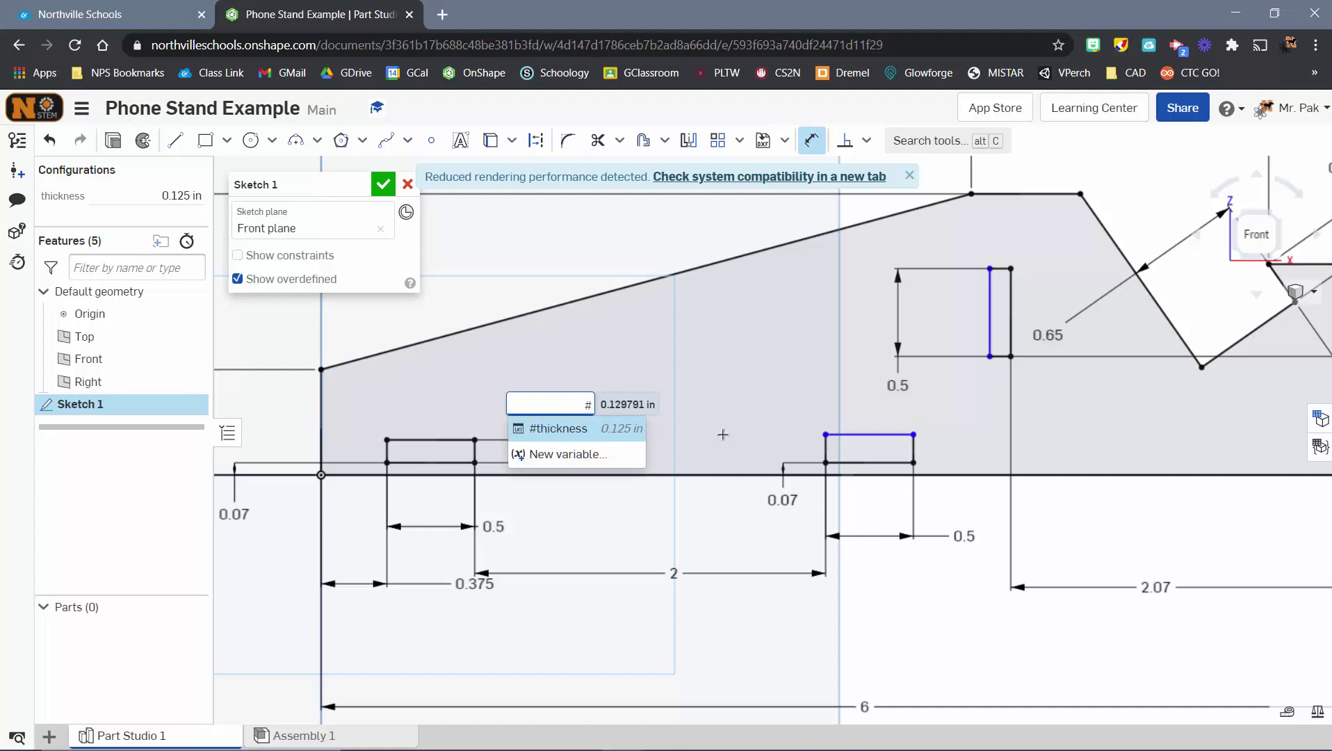
pyautogui.click(571, 427)
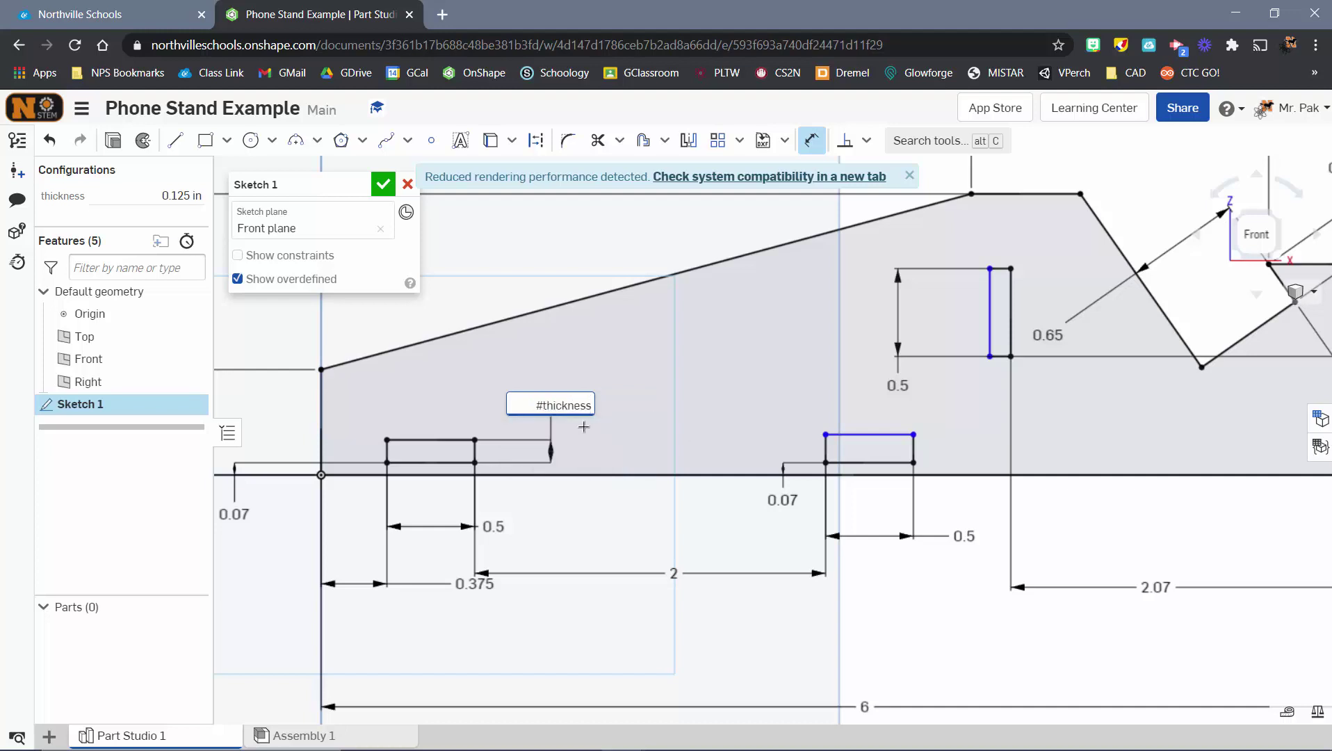
pyautogui.press('Return')
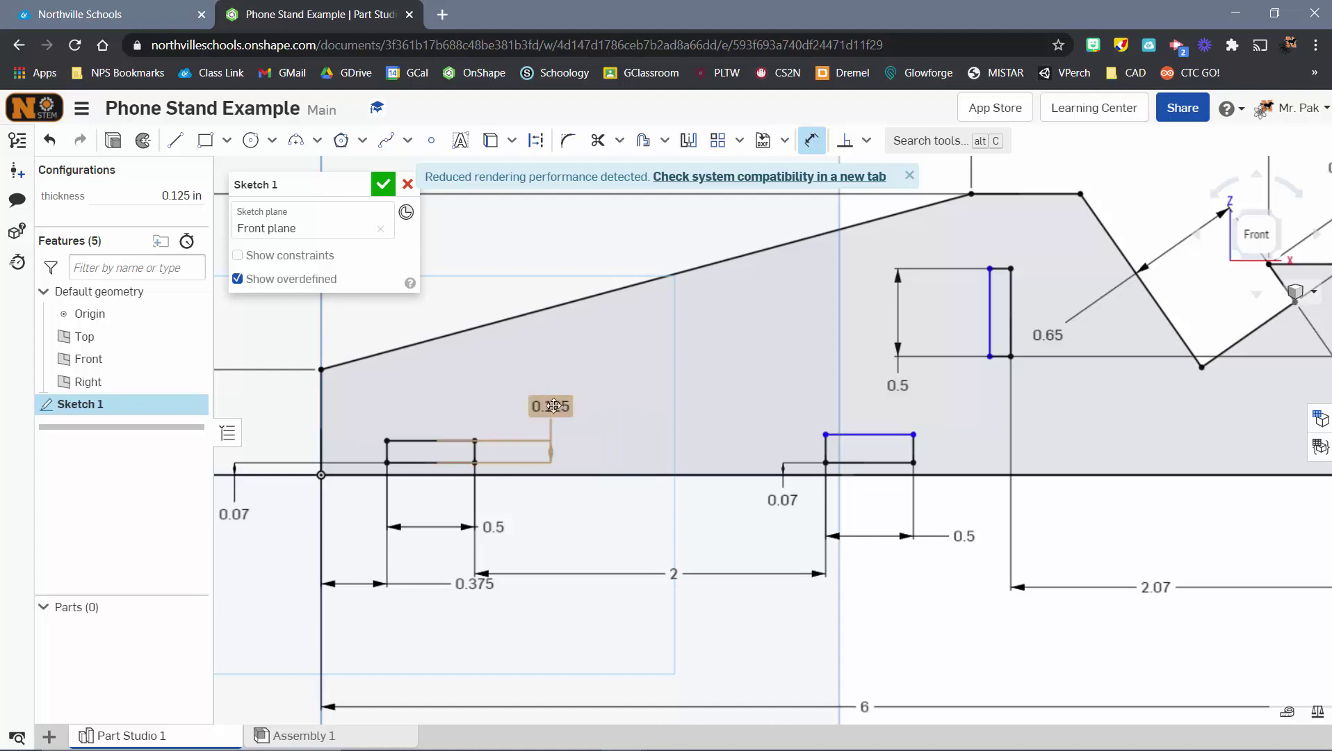
pyautogui.click(868, 435)
pyautogui.click(869, 462)
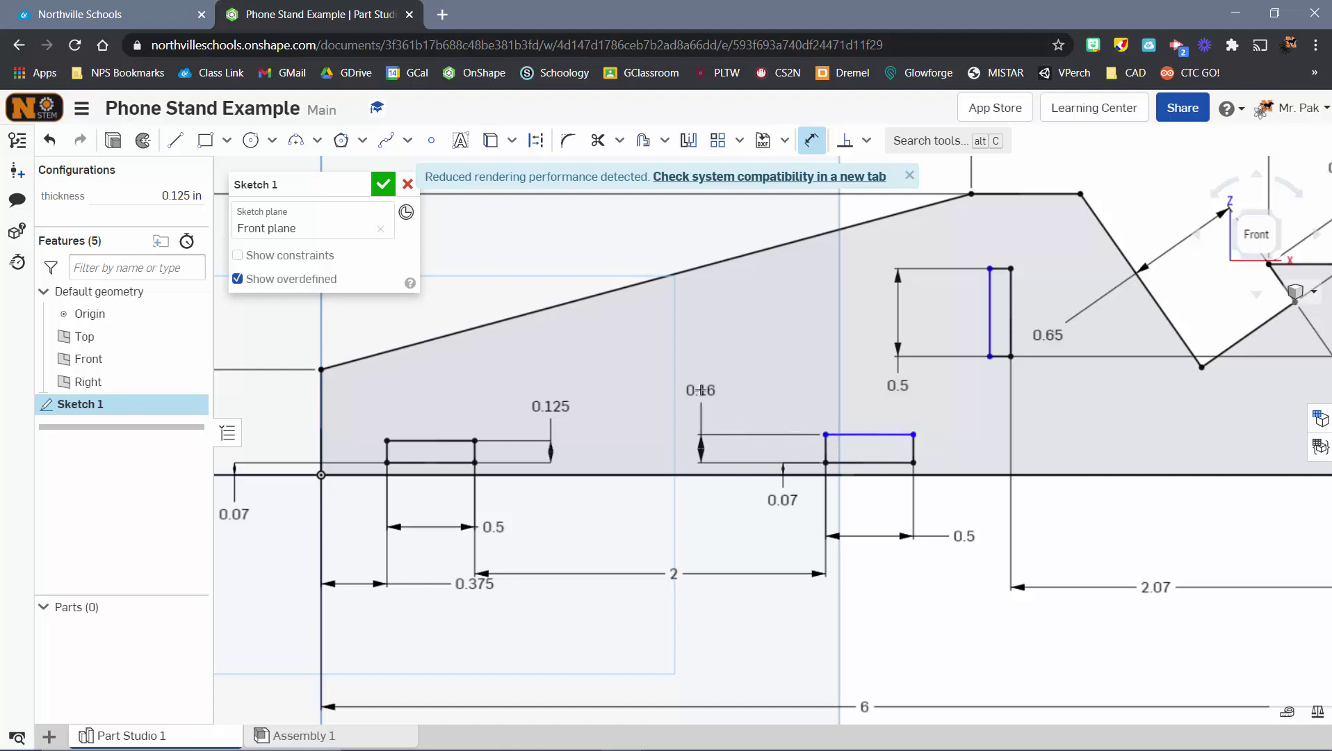
pyautogui.click(700, 390)
pyautogui.write('#')
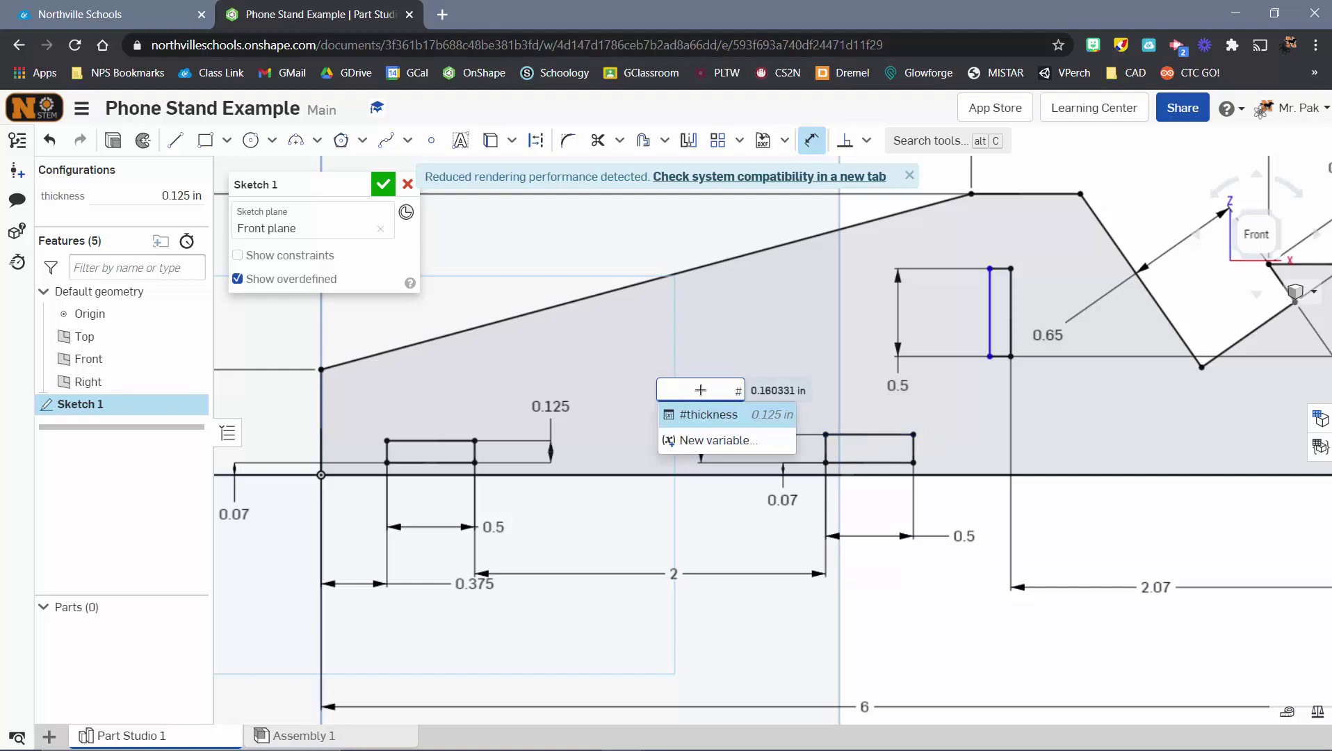
pyautogui.click(702, 413)
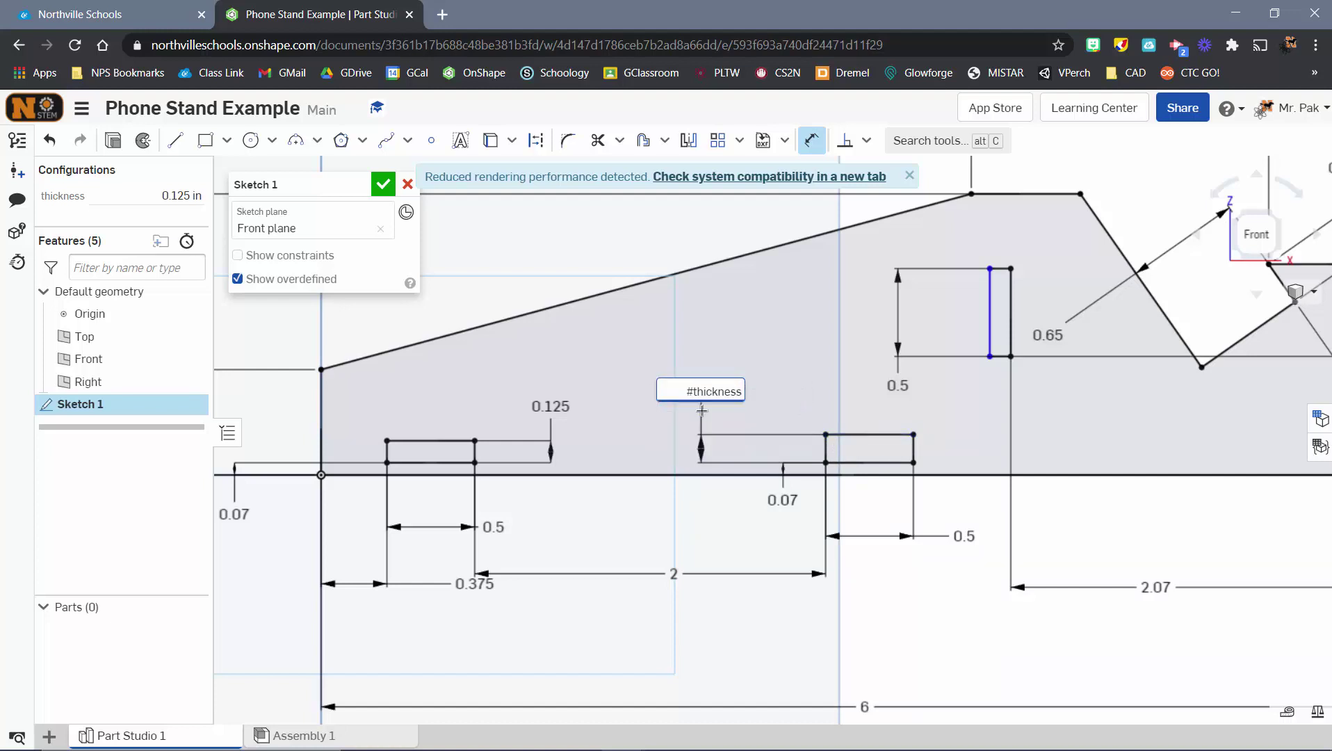
pyautogui.press('Return')
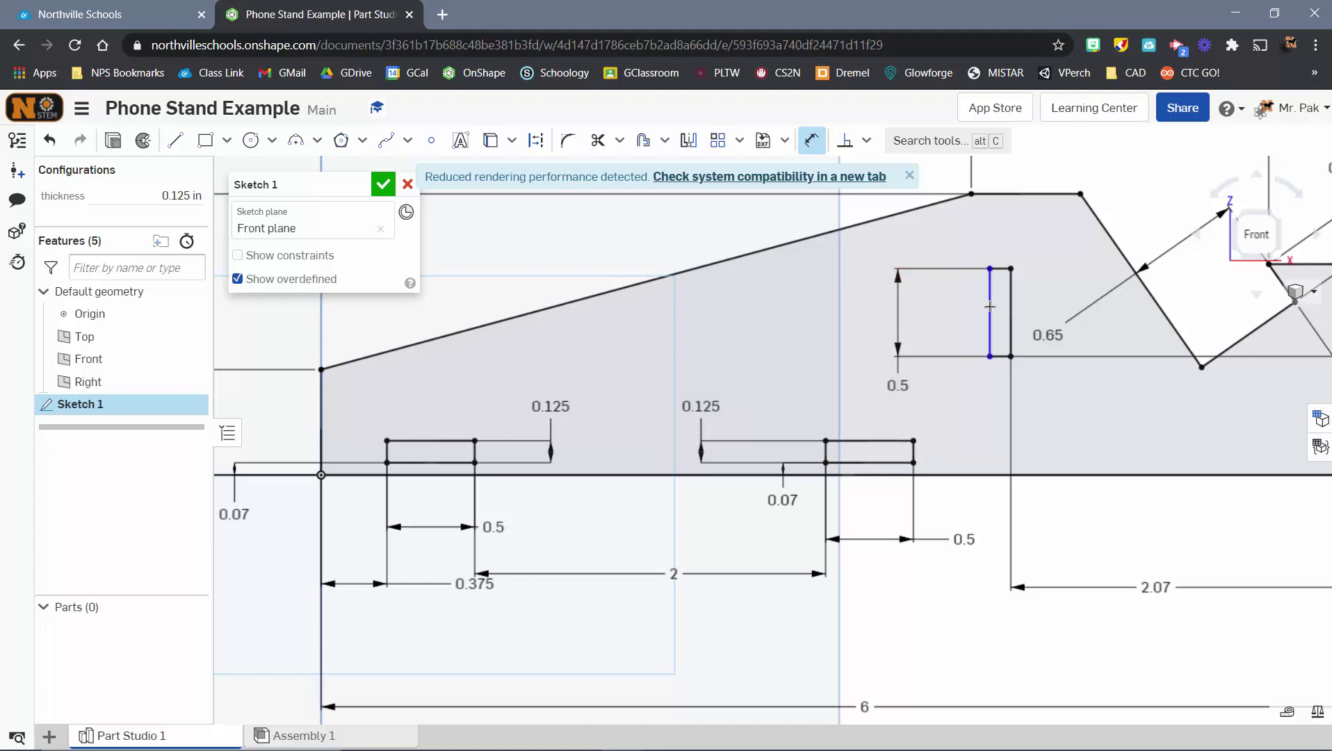
# Drive the vertical slot's width with #thickness and pan to show the whole profile
pyautogui.click(990, 295)
pyautogui.click(1011, 292)
pyautogui.click(1051, 234)
pyautogui.write('#')
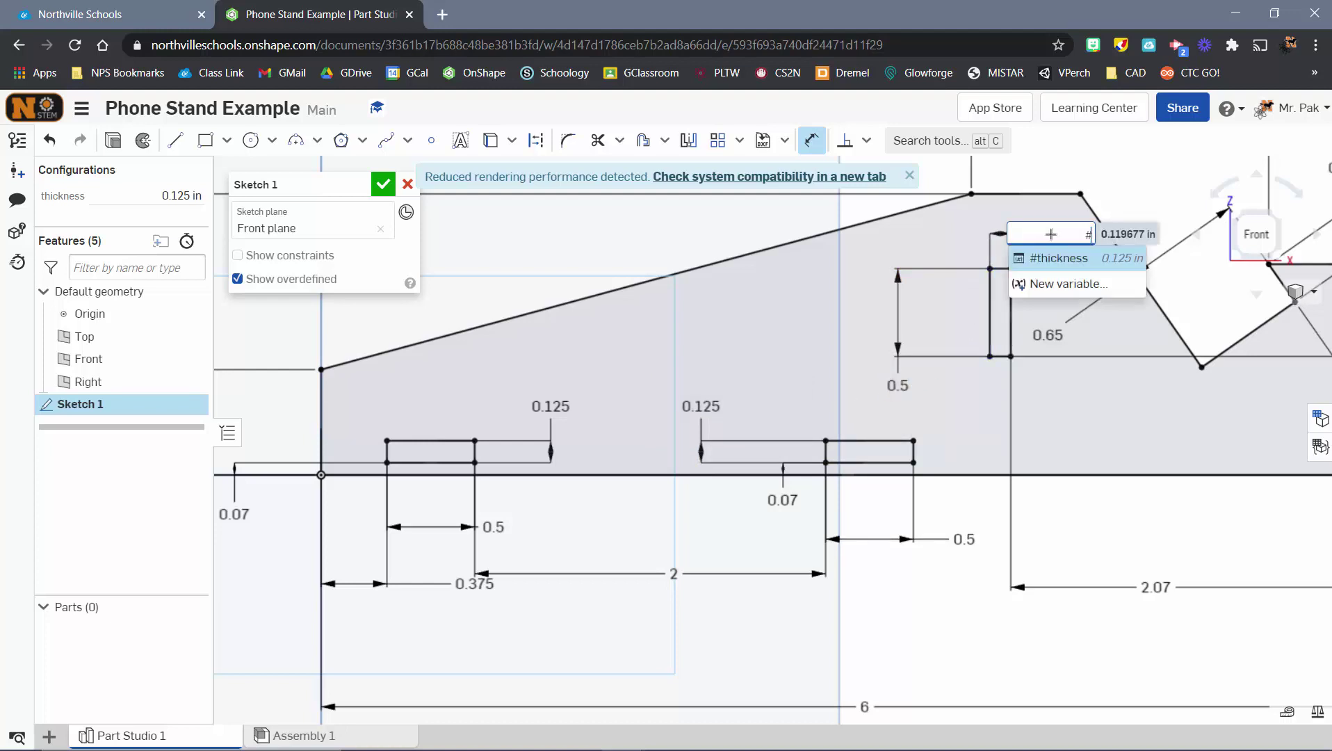
pyautogui.write('thick')
pyautogui.click(1055, 258)
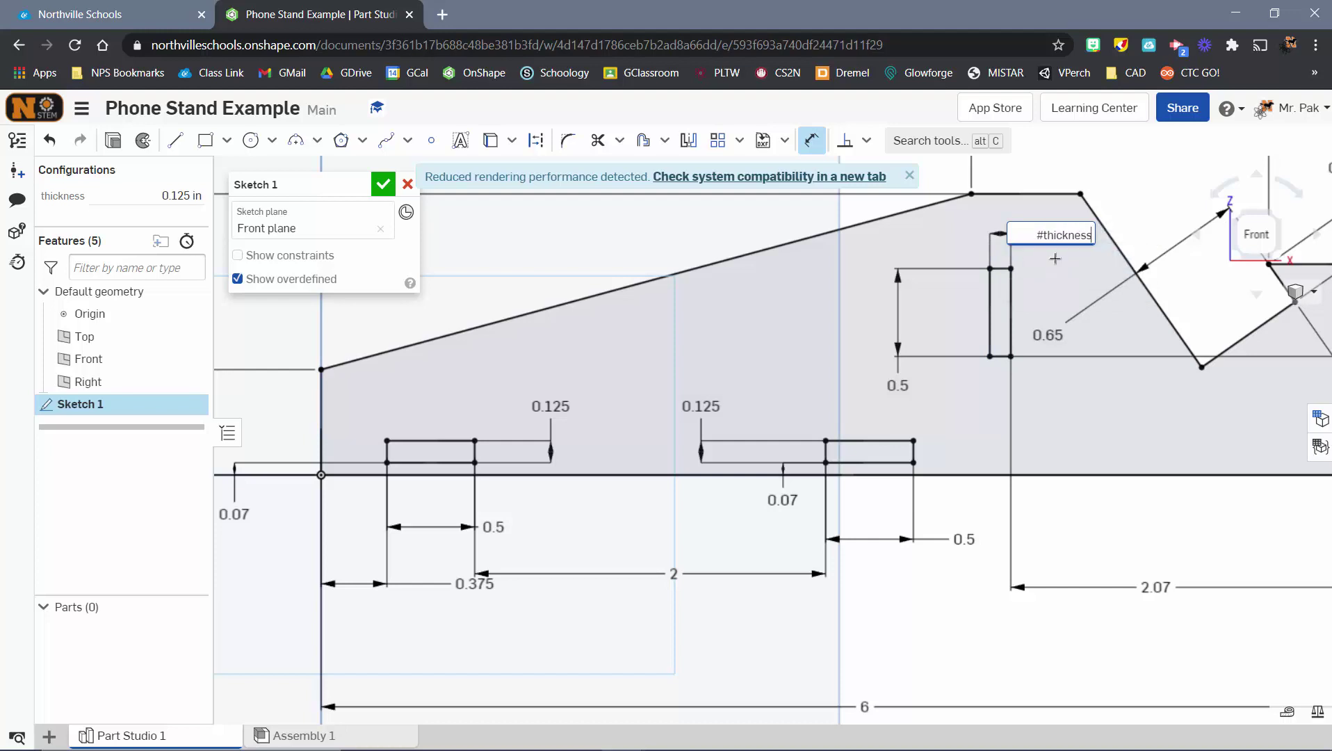
pyautogui.press('Return')
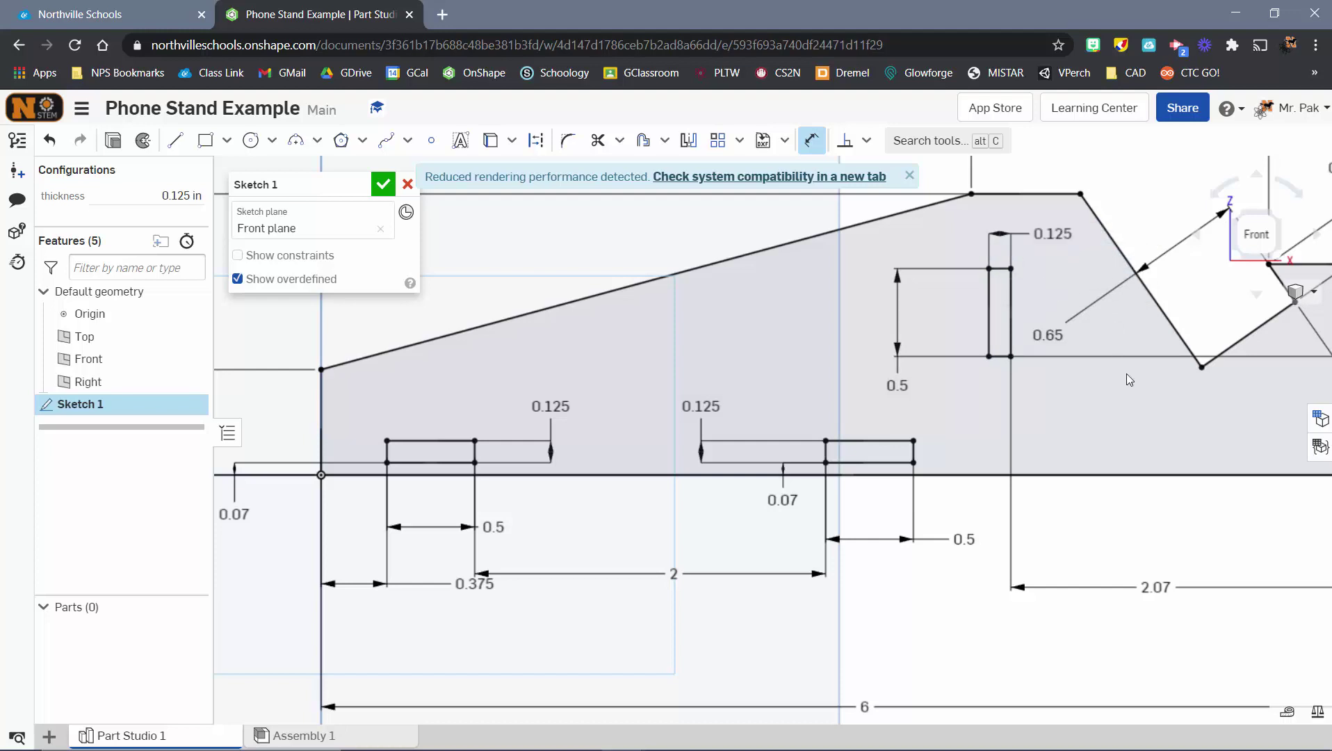
pyautogui.scroll(-5, 1130, 375)
pyautogui.moveTo(1172, 448); pyautogui.dragTo(1087, 448, button='middle')
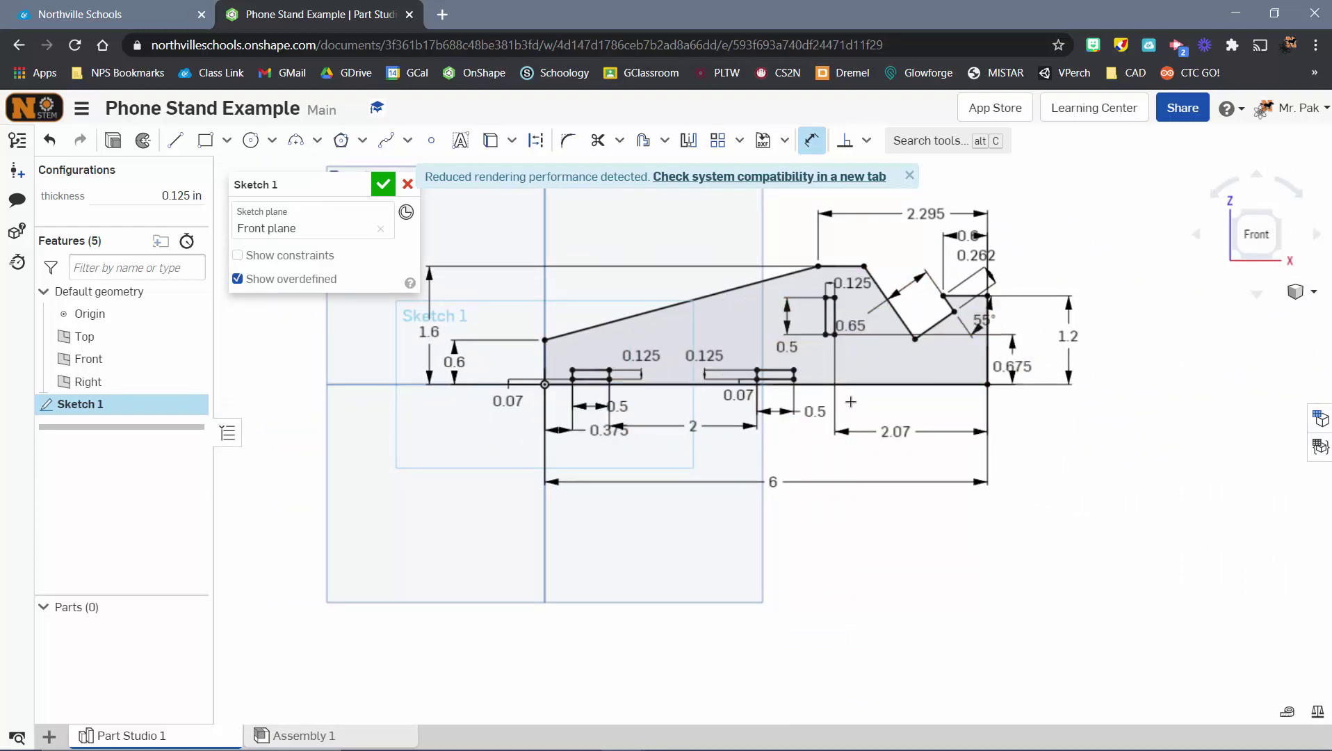
# Close Sketch 1 and reposition the view of the finished slotted profile
pyautogui.click(382, 186)
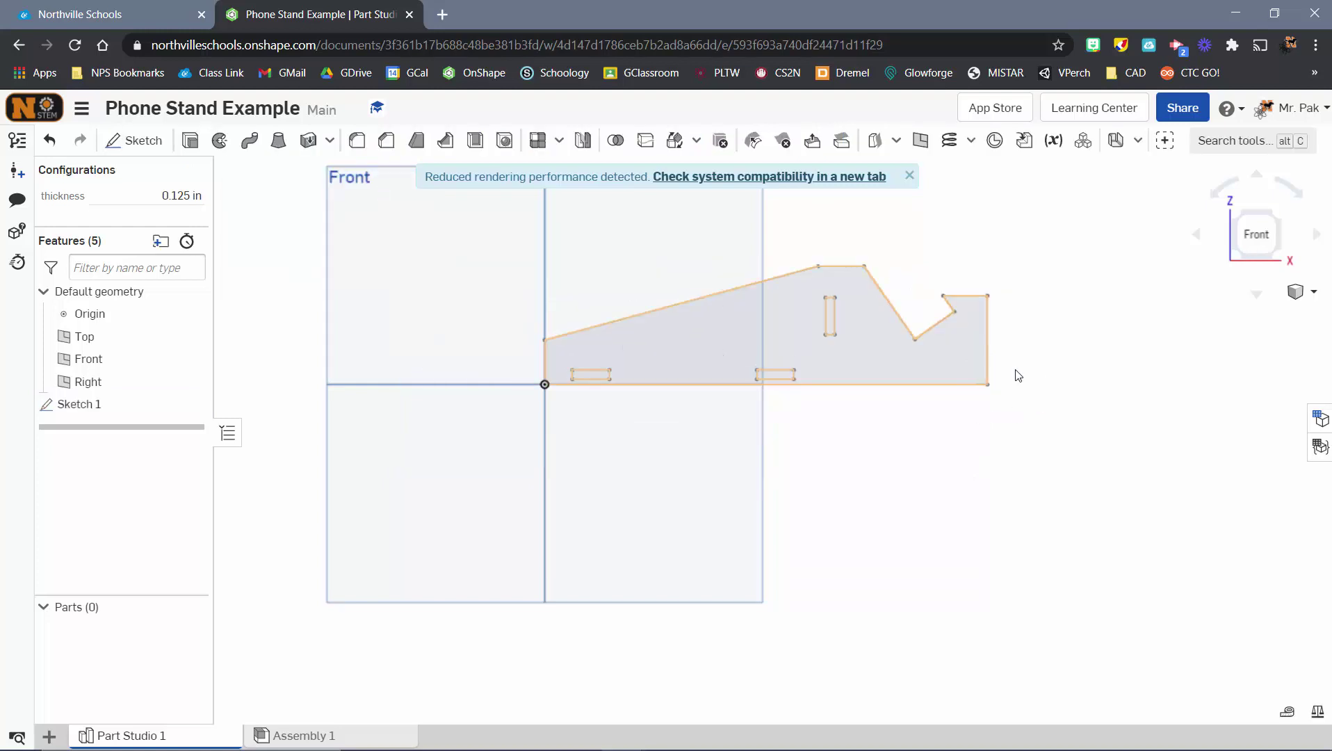
pyautogui.scroll(-2, 1015, 375)
pyautogui.moveTo(1085, 383); pyautogui.dragTo(948, 428, button='middle')
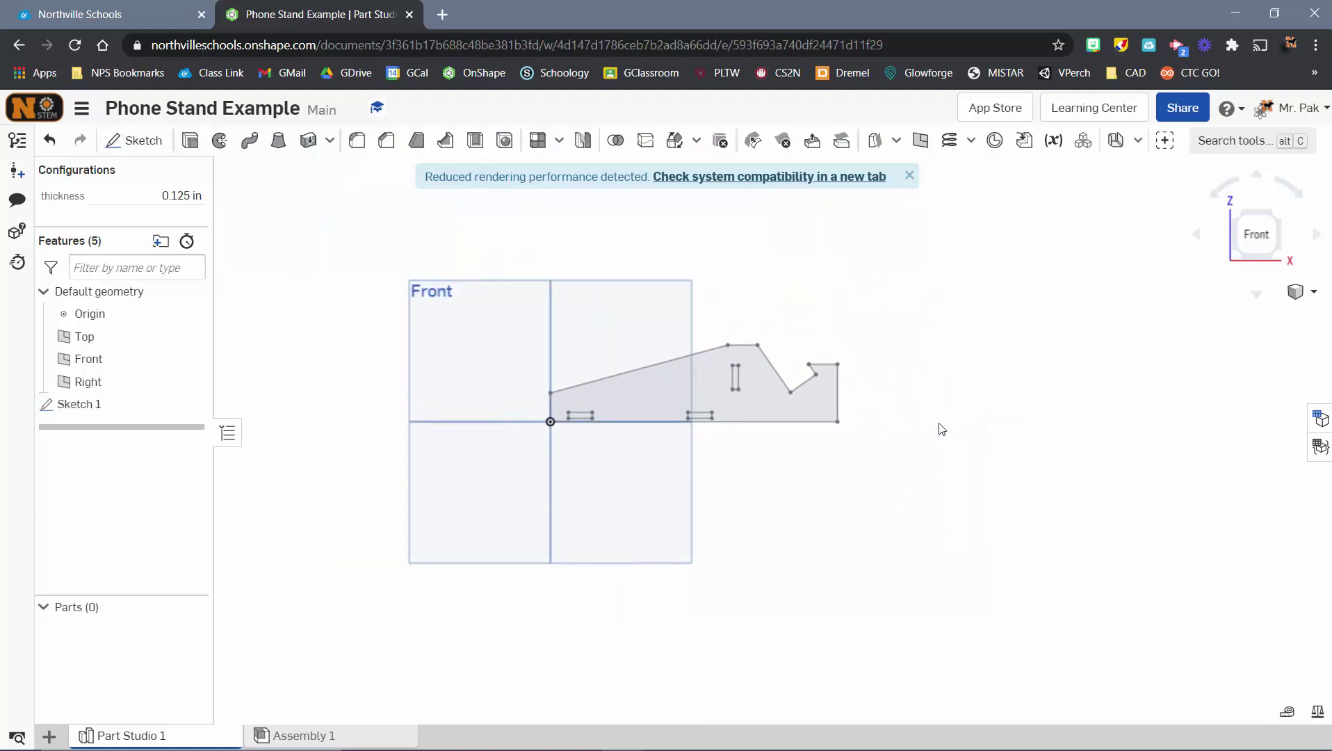
pyautogui.scroll(2, 940, 429)
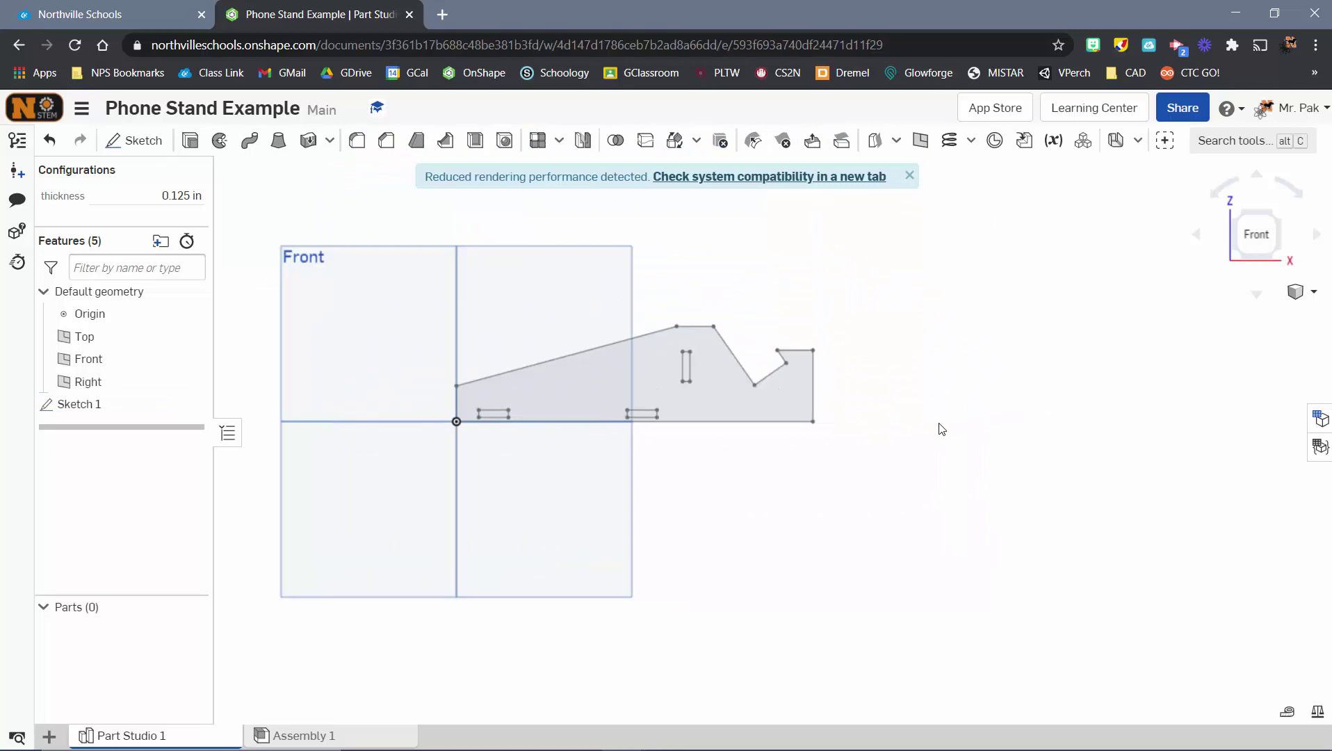
# Extrude the sketch profile as a Blind extrude with depth #thickness (0.125 in)
pyautogui.click(192, 144)
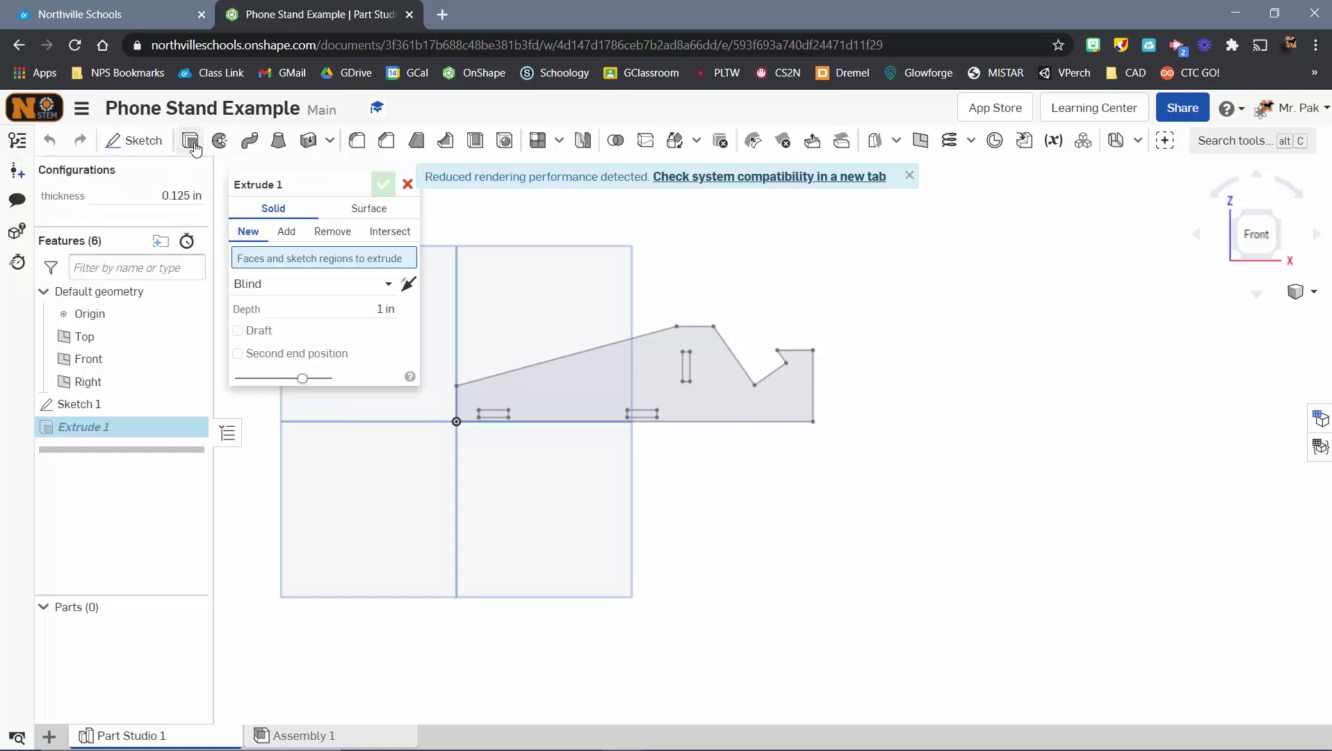
pyautogui.click(618, 367)
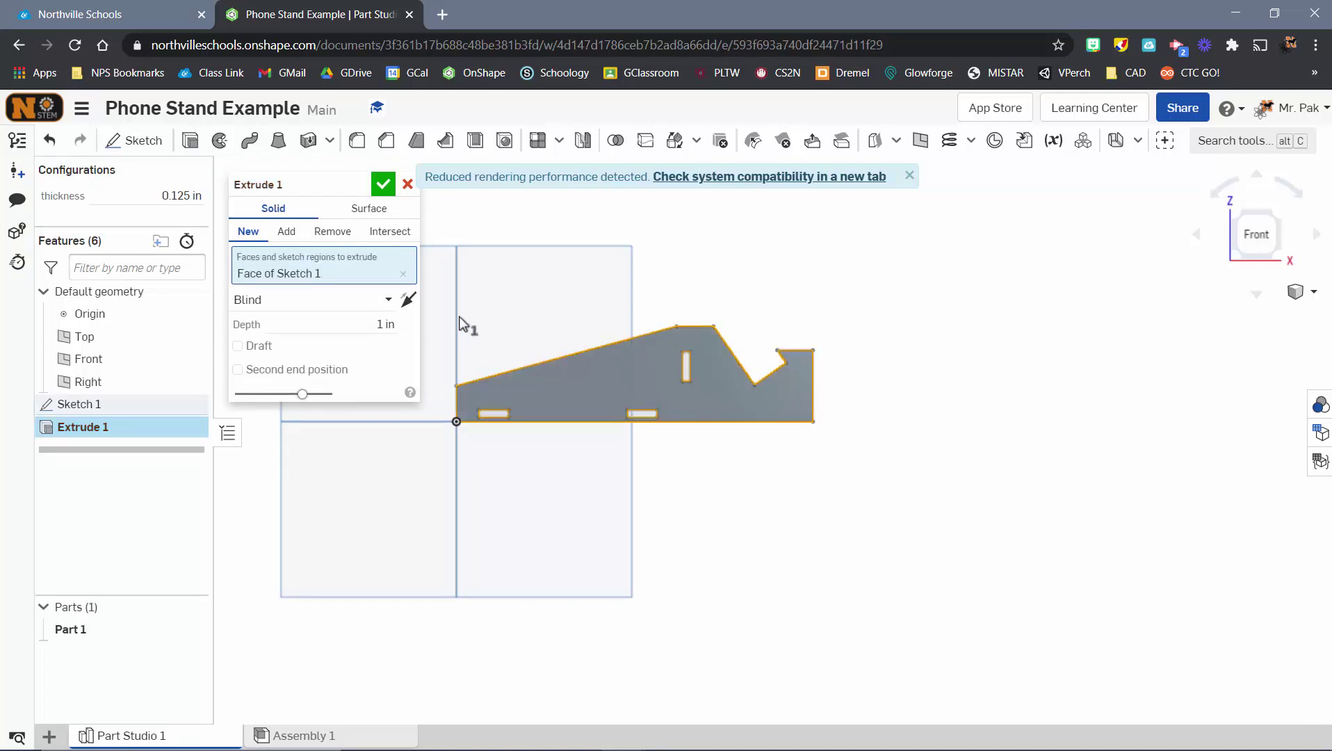
pyautogui.click(367, 327)
pyautogui.write('#')
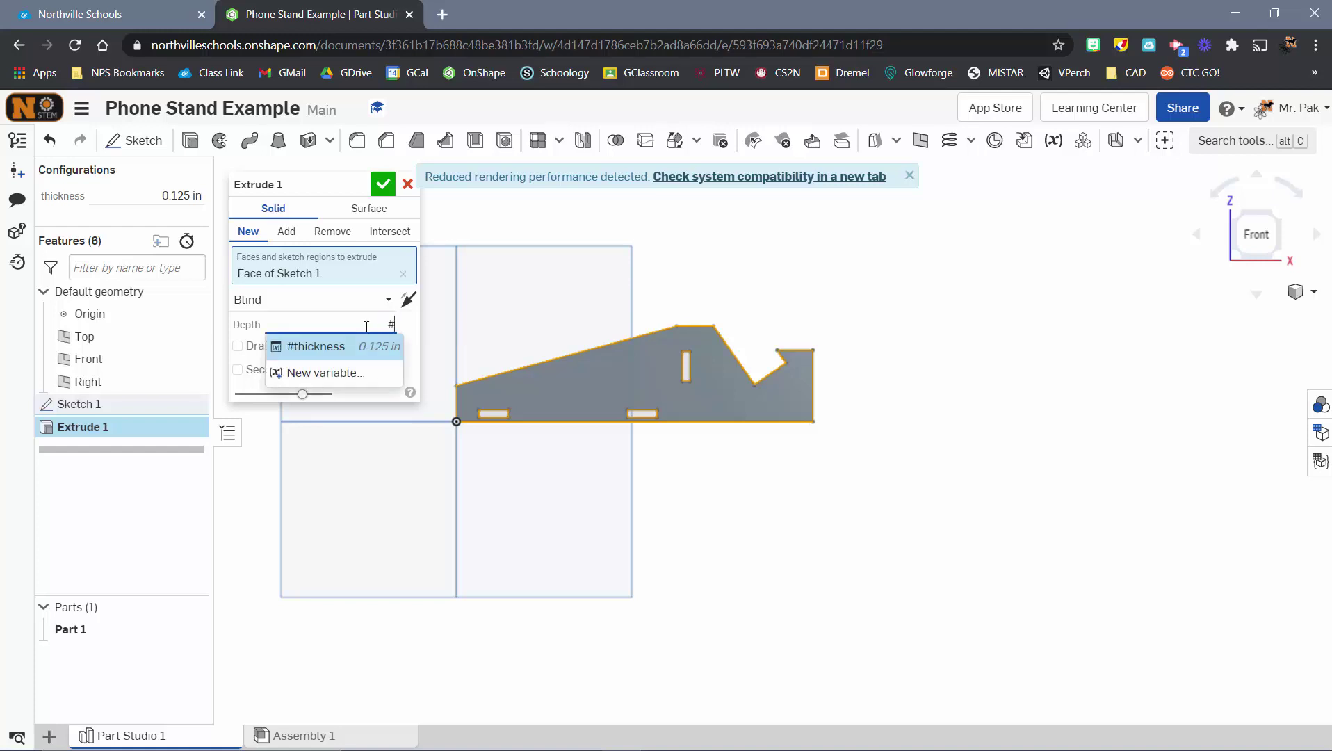
pyautogui.write('thickness')
pyautogui.click(351, 351)
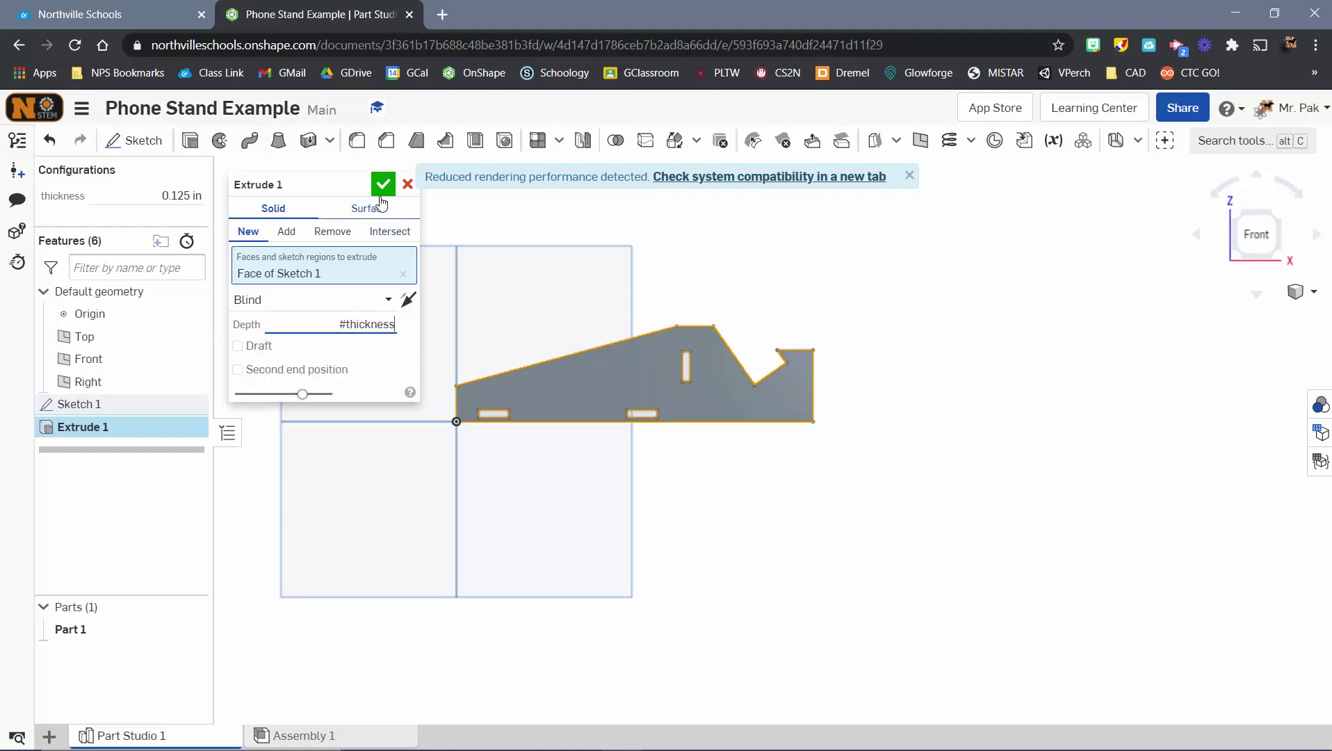
pyautogui.press('Tab')
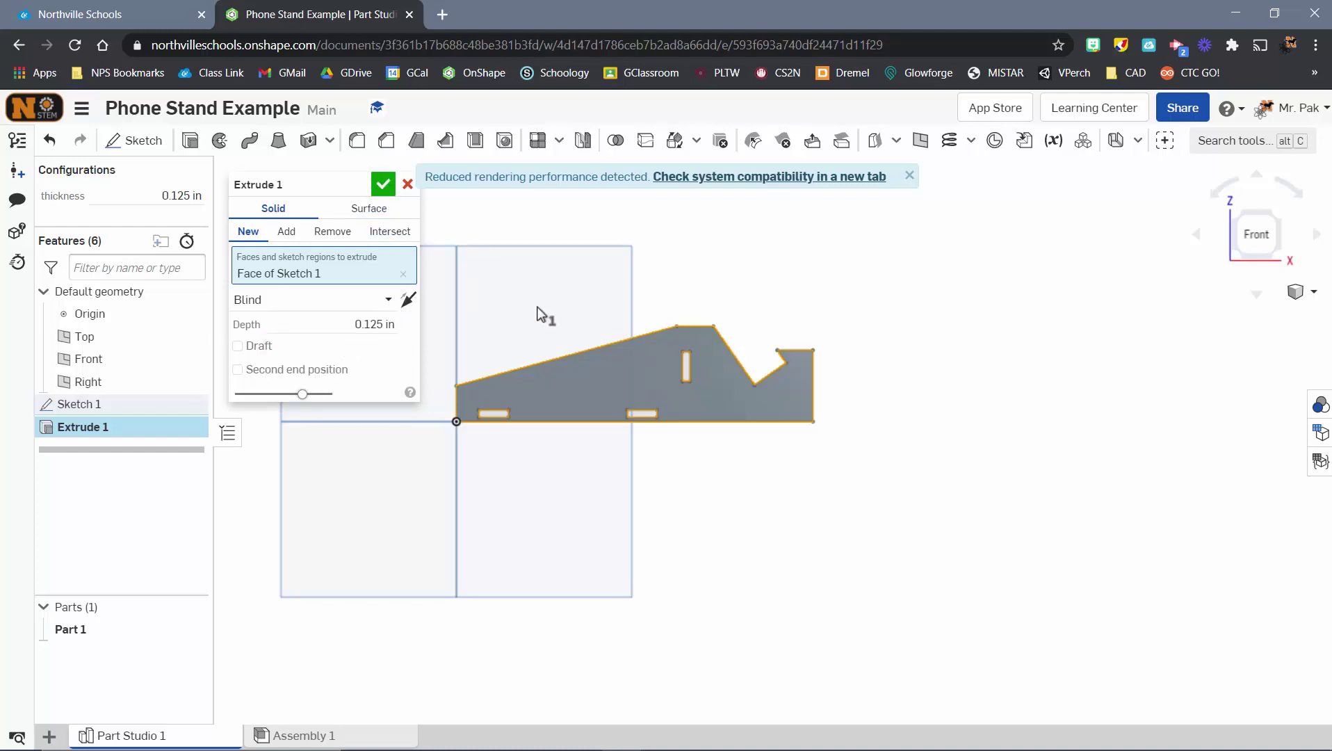
# Accept Extrude 1 to create Part 1 and recentre the view on it
pyautogui.click(385, 186)
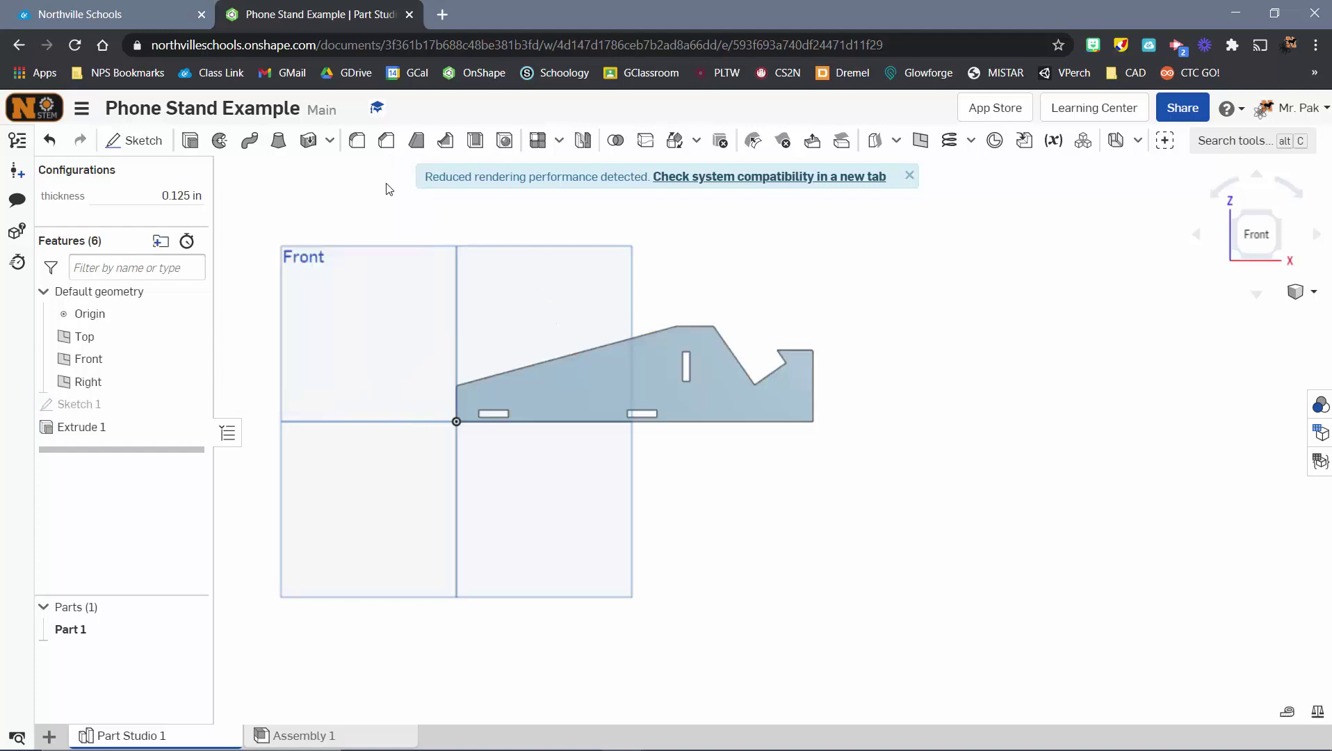
pyautogui.moveTo(985, 491); pyautogui.dragTo(1046, 615, button='right')
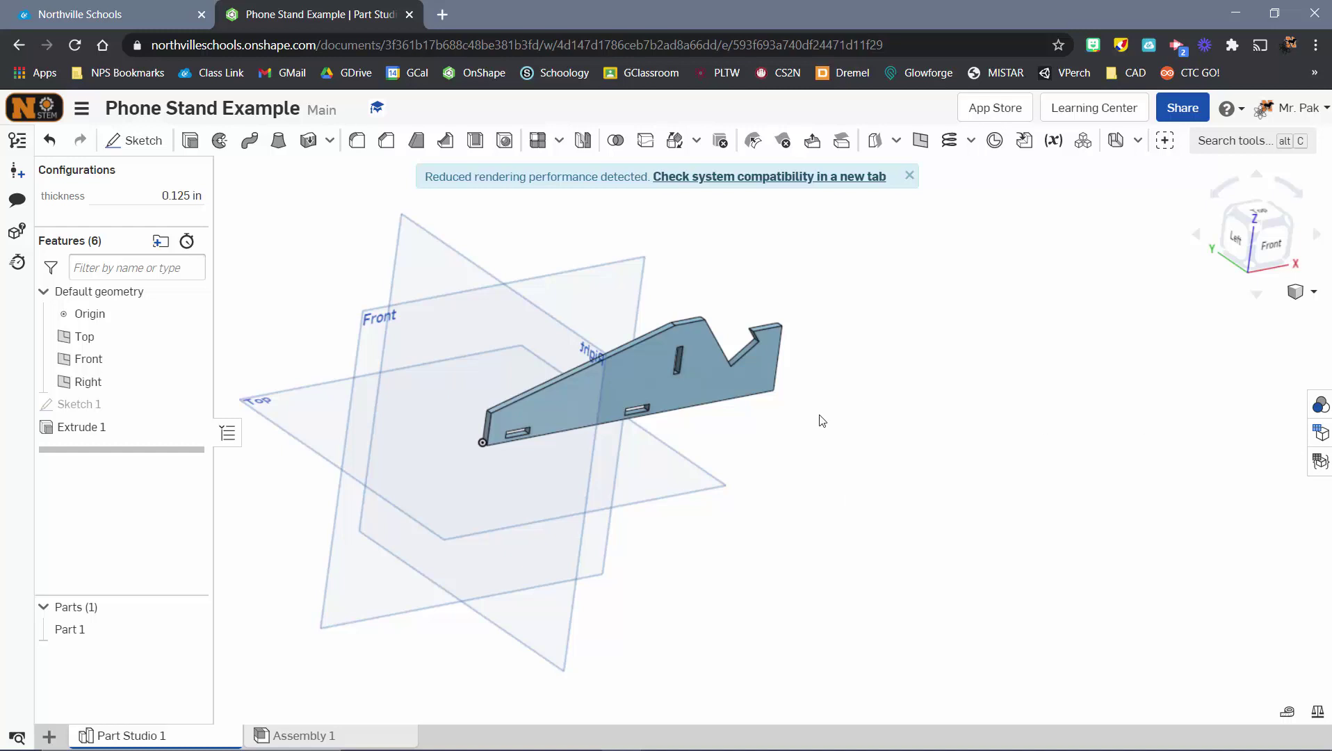
pyautogui.scroll(3, 800, 421)
pyautogui.moveTo(878, 443); pyautogui.dragTo(1099, 420, button='middle')
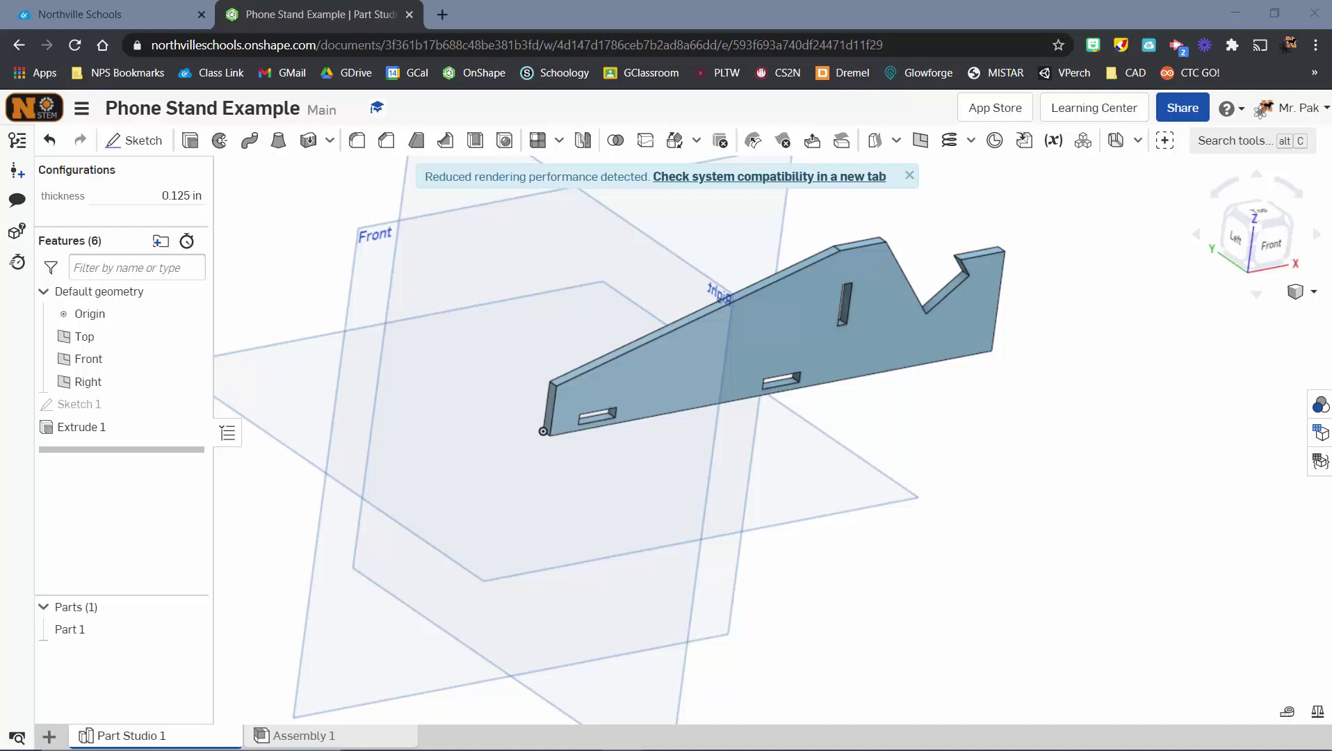
# Zoom in on the side piece and start a new fillet with Shift+F
pyautogui.scroll(2, 602, 353)
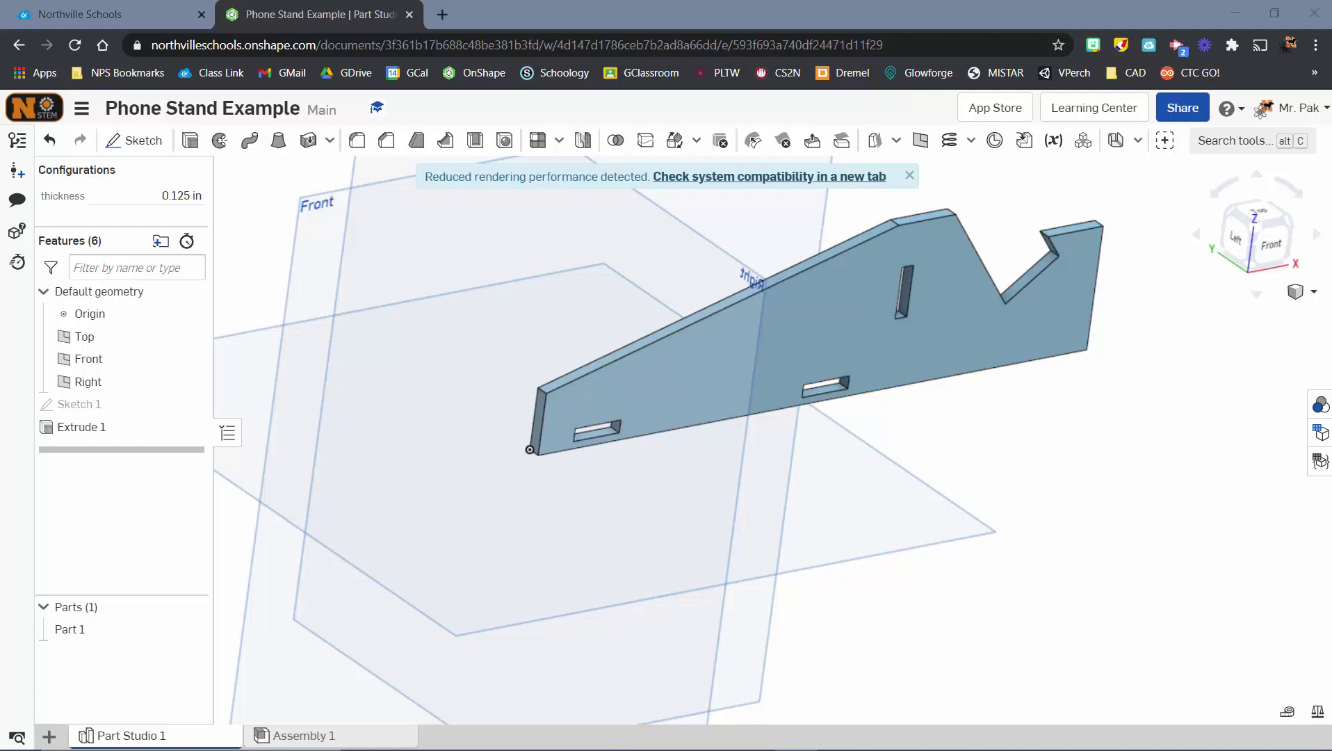
pyautogui.scroll(3, 928, 231)
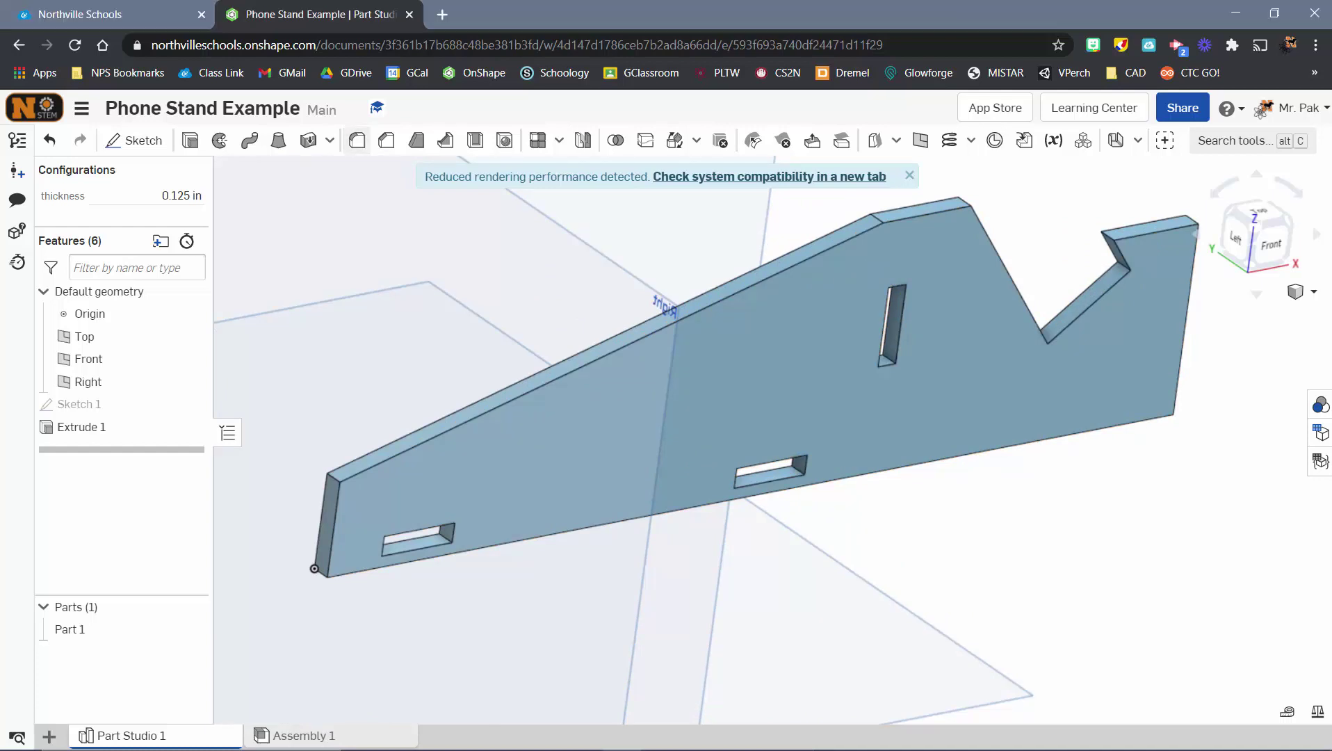
pyautogui.hotkey('shift', 'f')
# Fillet the short top-bend edge with a 1 in radius
pyautogui.scroll(3, 671, 650)
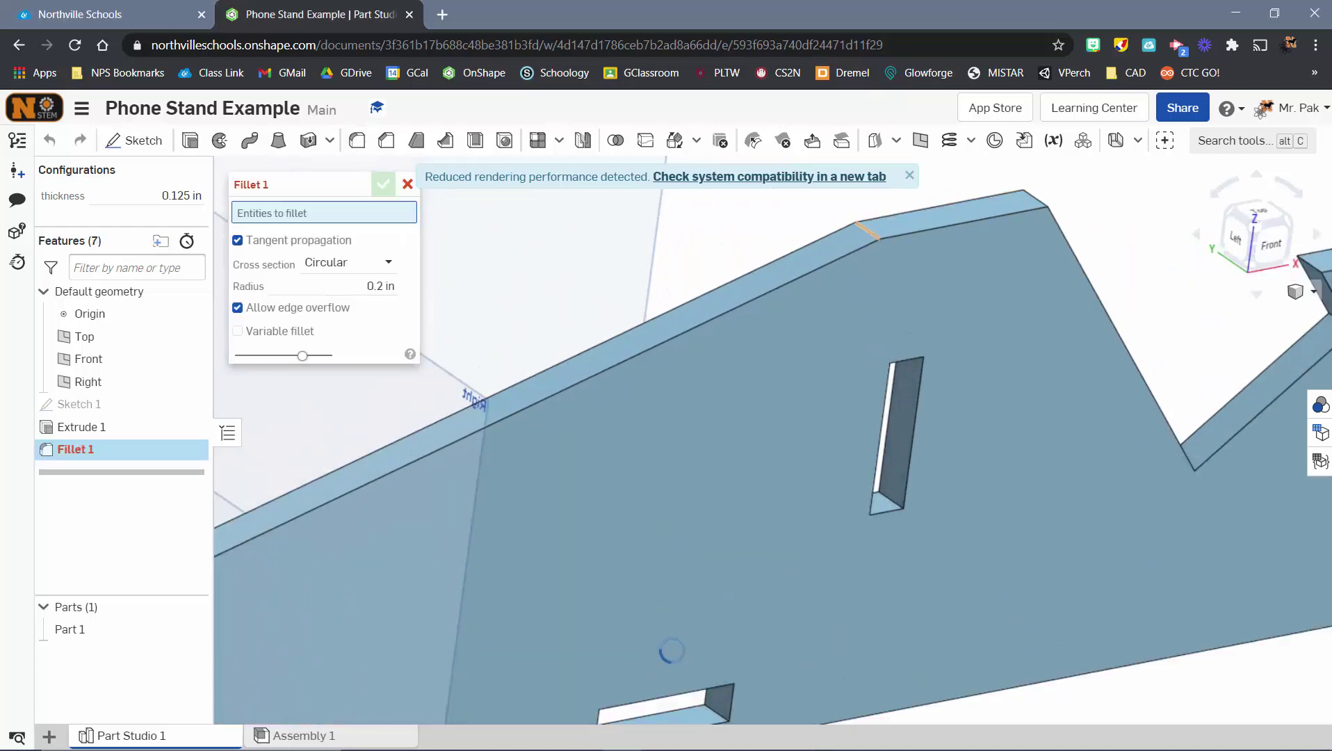
pyautogui.click(867, 231)
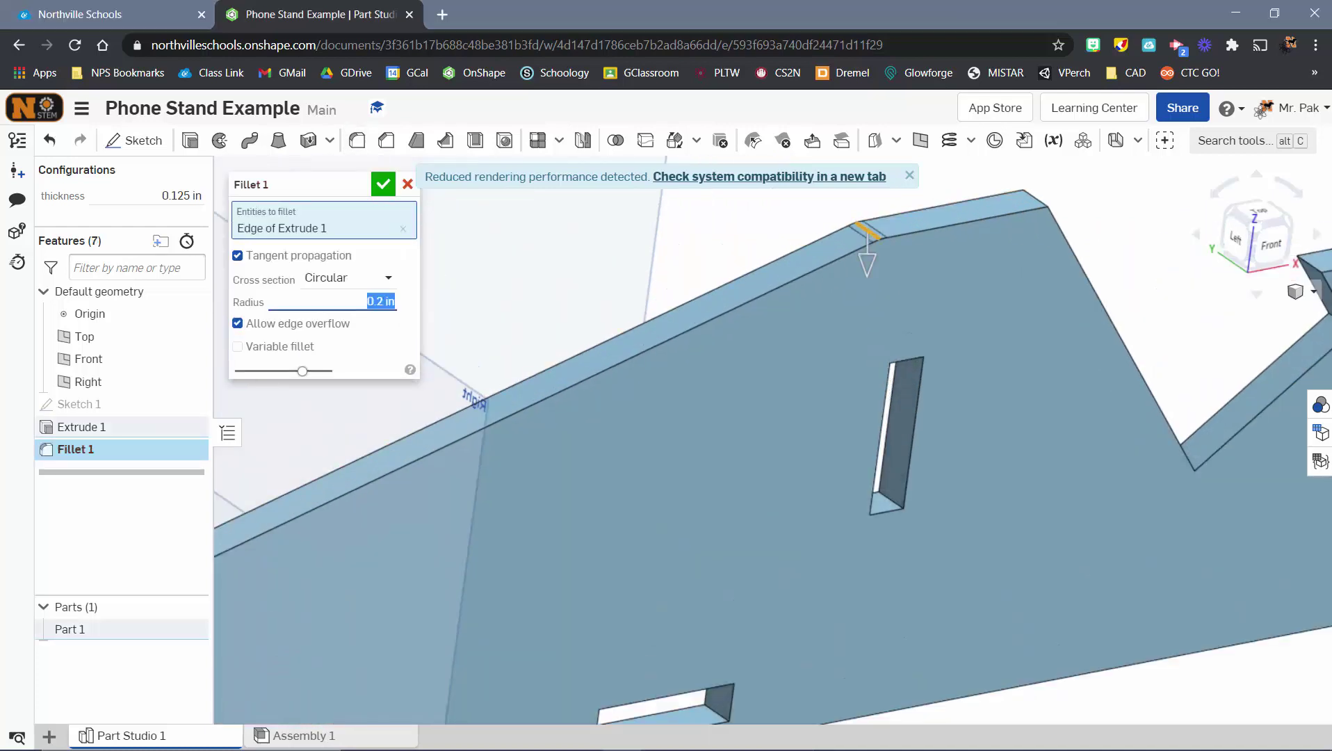
pyautogui.write('1')
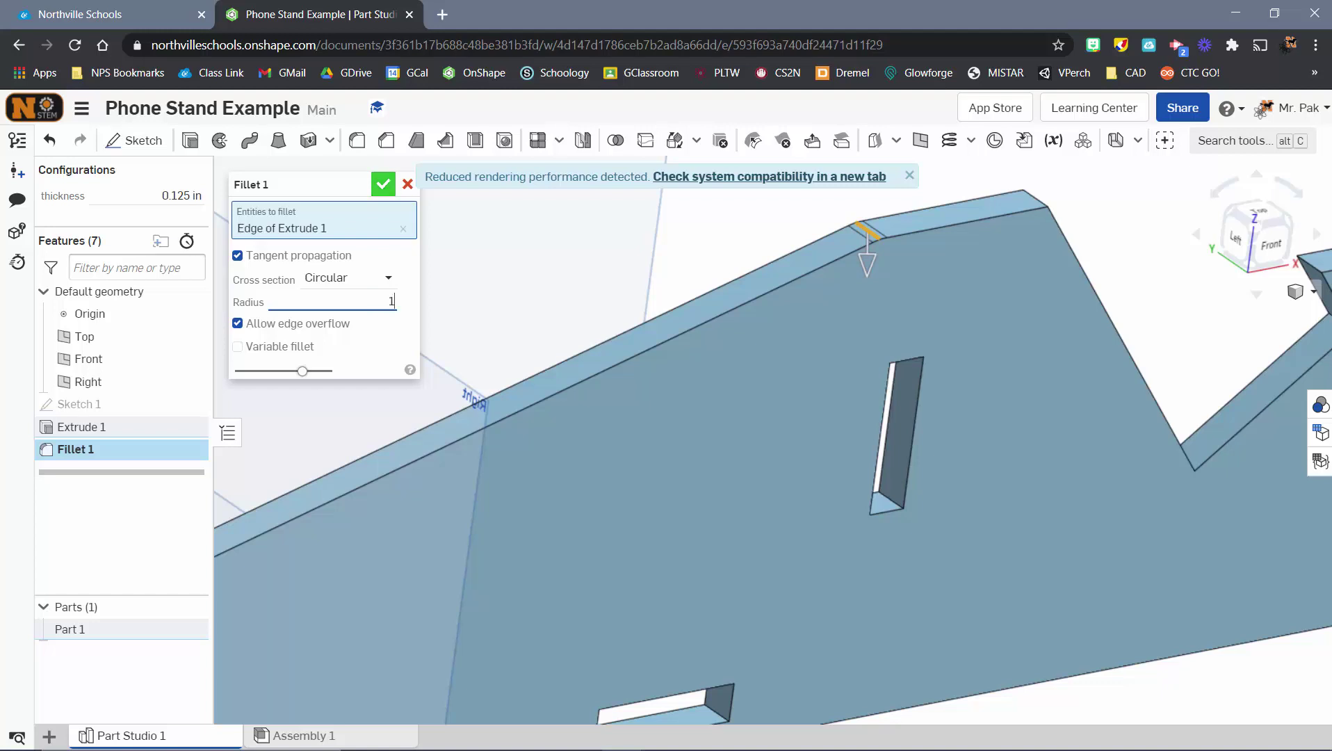
pyautogui.press('Return')
pyautogui.press('f')
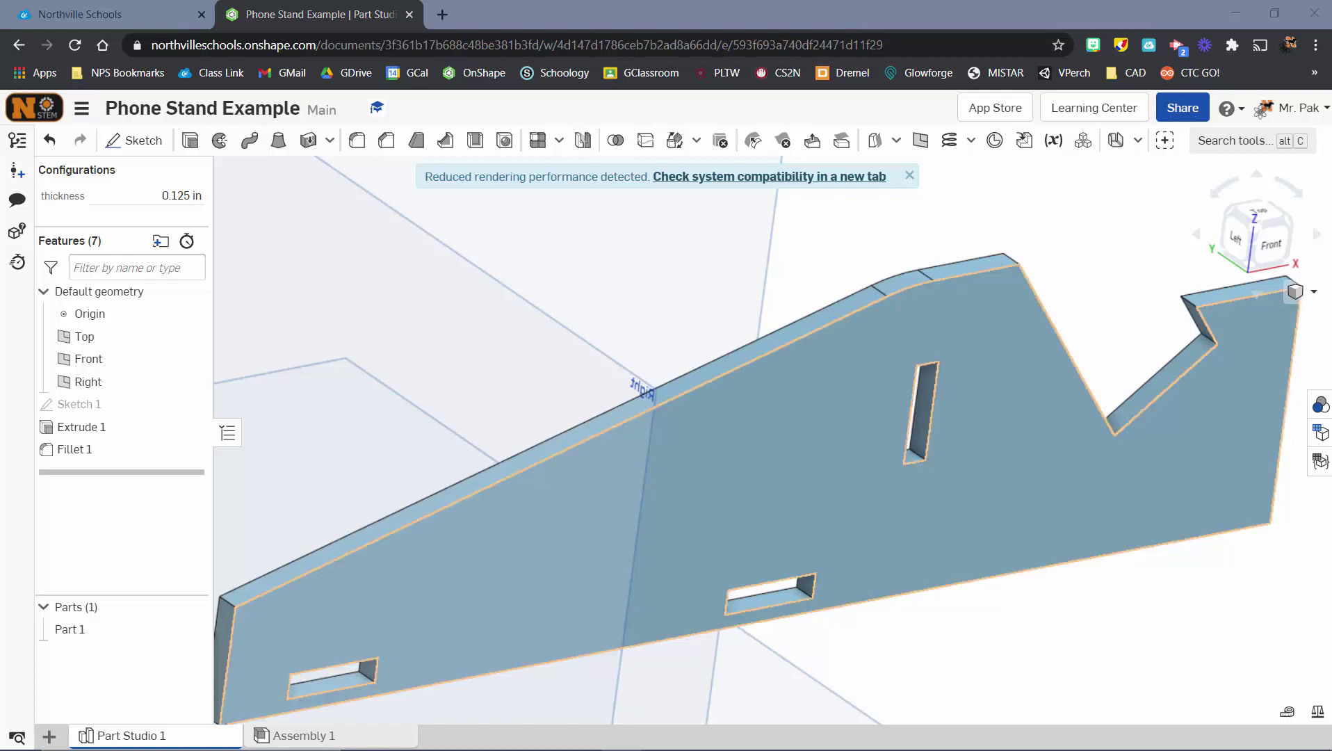
# View the part from the front, orbited to an angled front-right view
pyautogui.scroll(-5, 959, 383)
pyautogui.click(1270, 243)
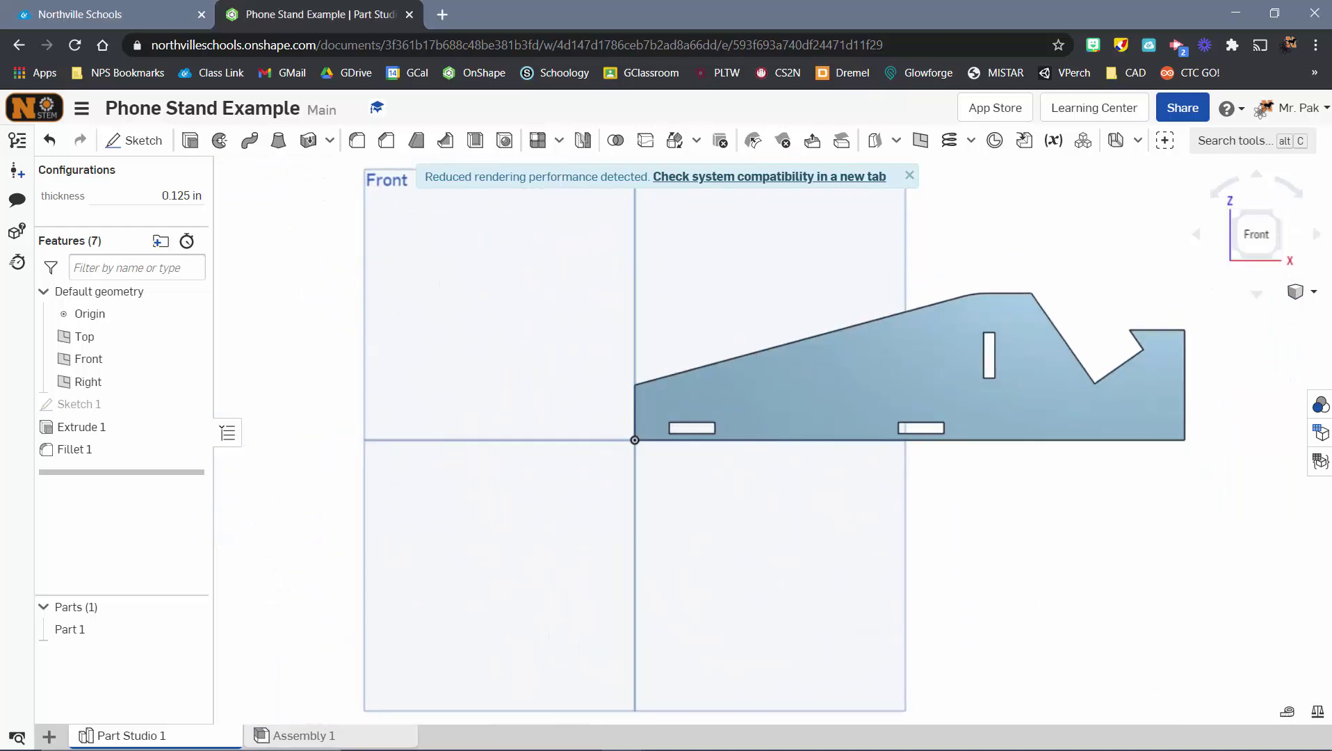
pyautogui.press('Left')
pyautogui.press('Left')
pyautogui.press('Left')
pyautogui.press('Up')
pyautogui.press('Up')
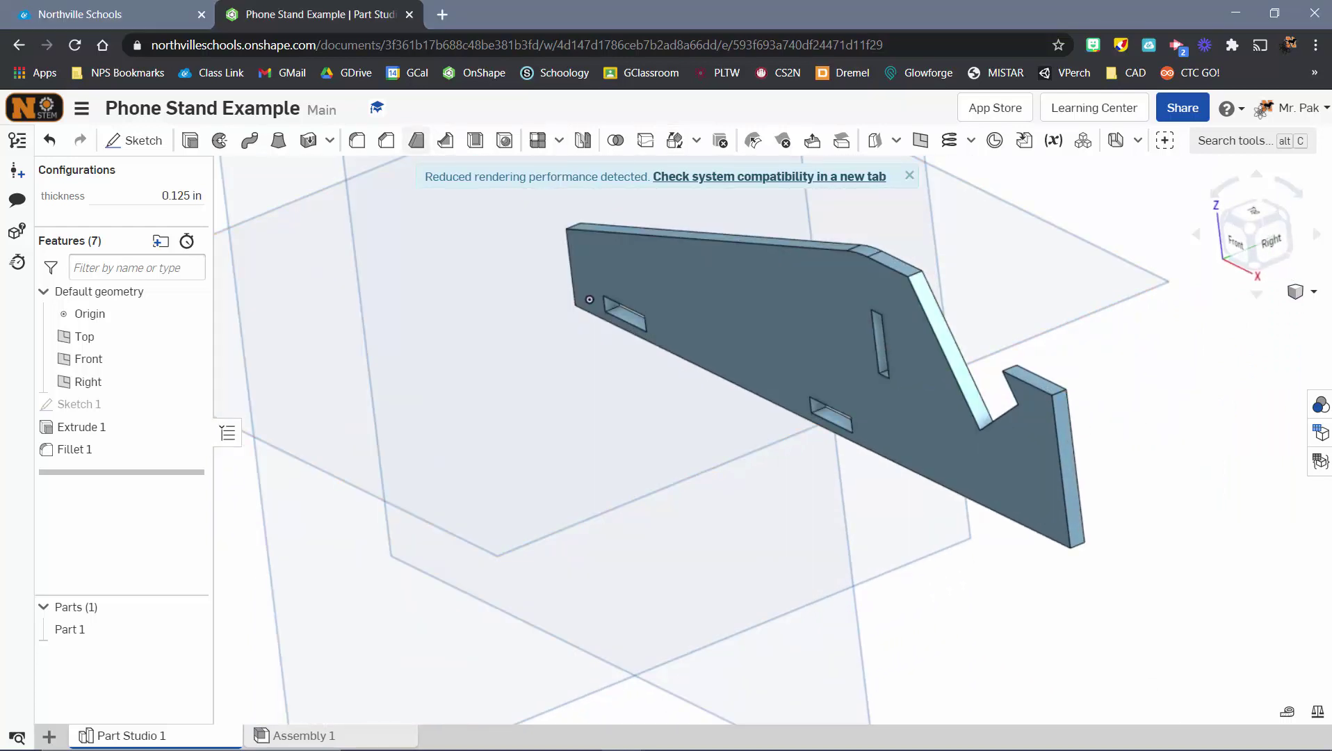
# Select the four outer corner edges for a second fillet
pyautogui.hotkey('shift', 'f')
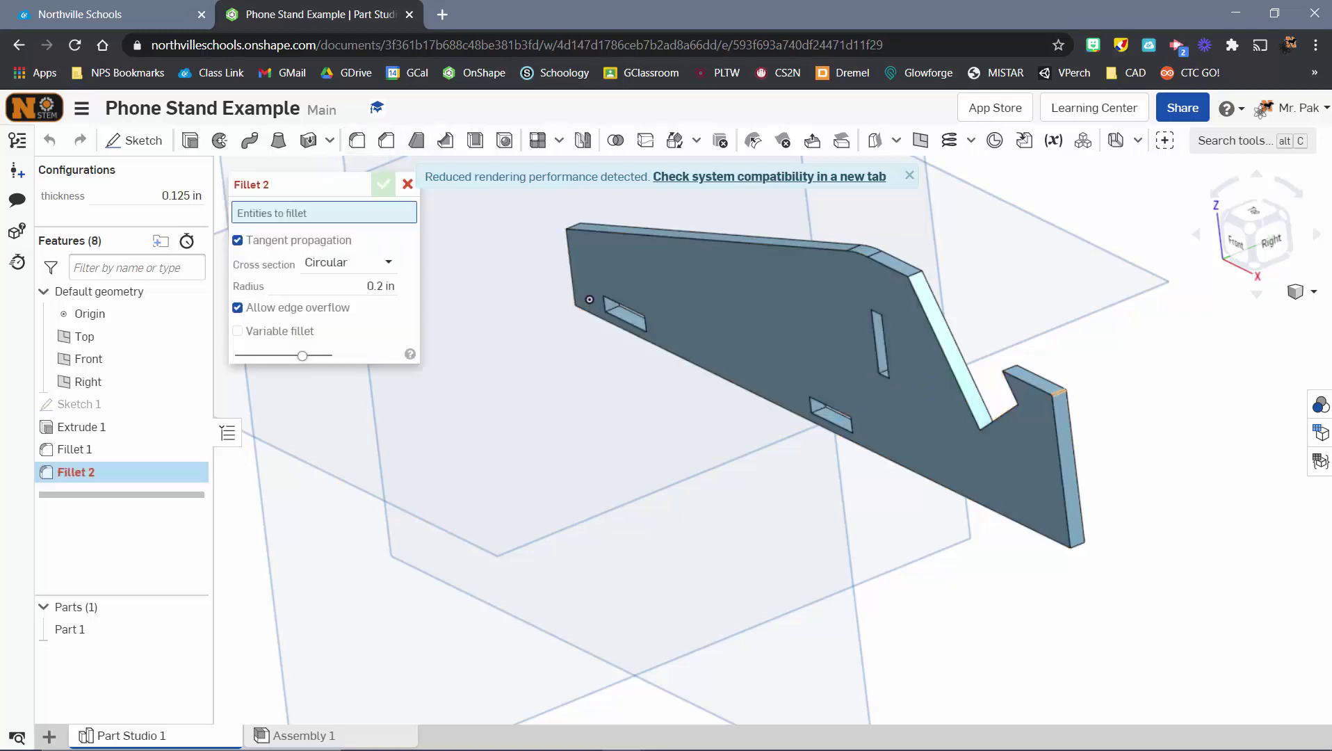
pyautogui.click(1047, 409)
pyautogui.click(1047, 411)
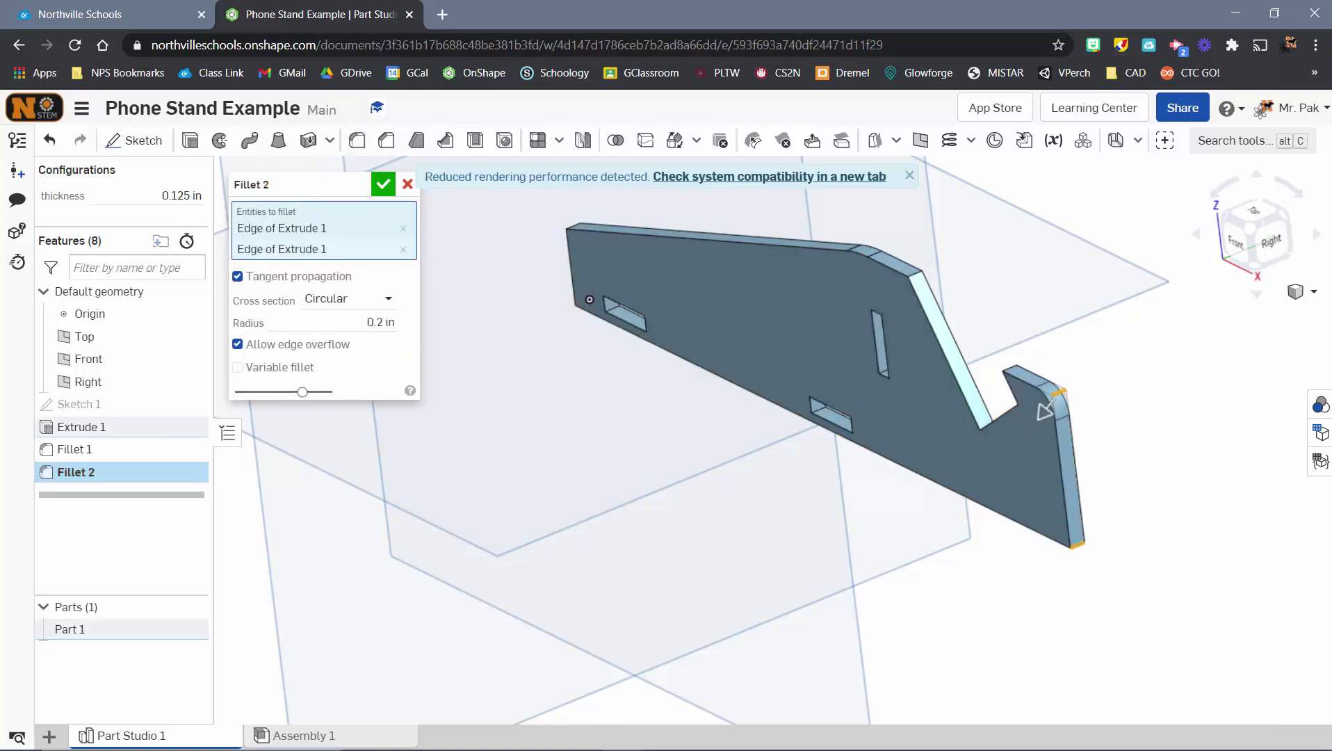
pyautogui.moveTo(1062, 505); pyautogui.dragTo(845, 428, button='right')
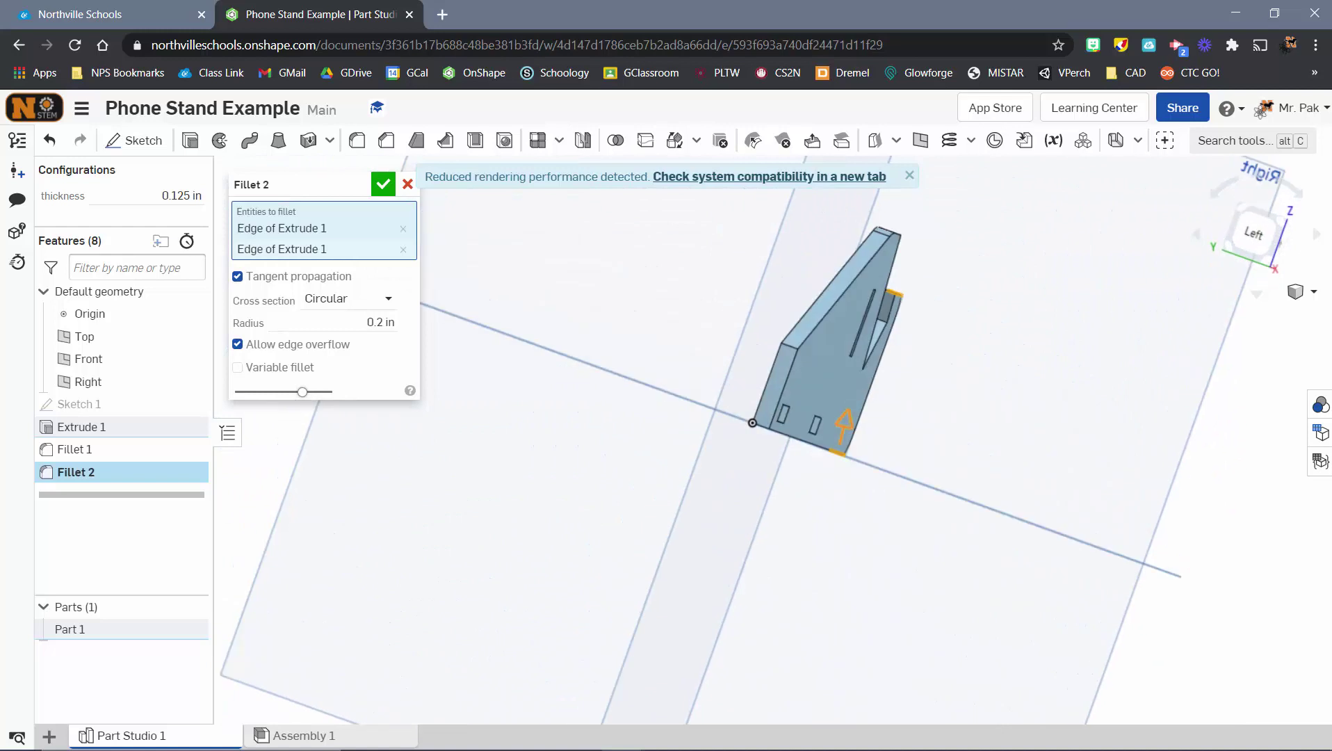
pyautogui.click(772, 383)
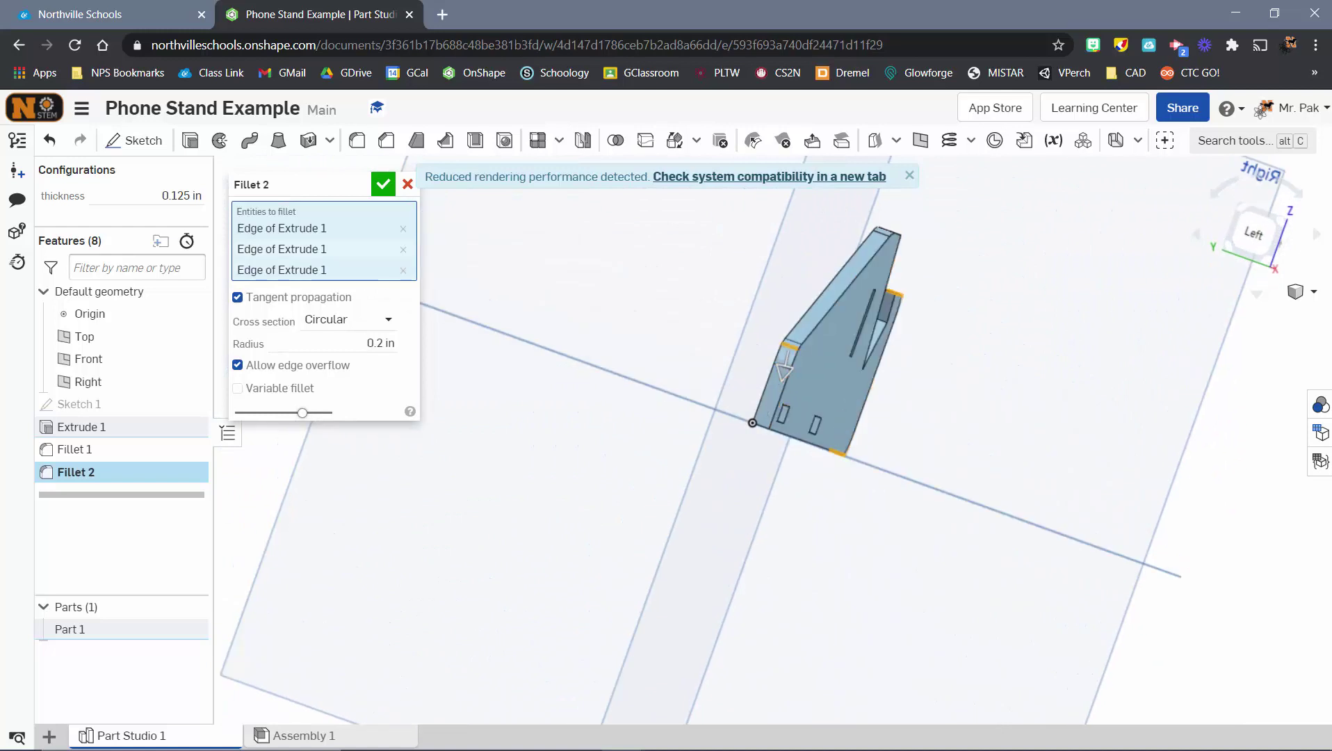
pyautogui.moveTo(771, 384); pyautogui.dragTo(1008, 452, button='right')
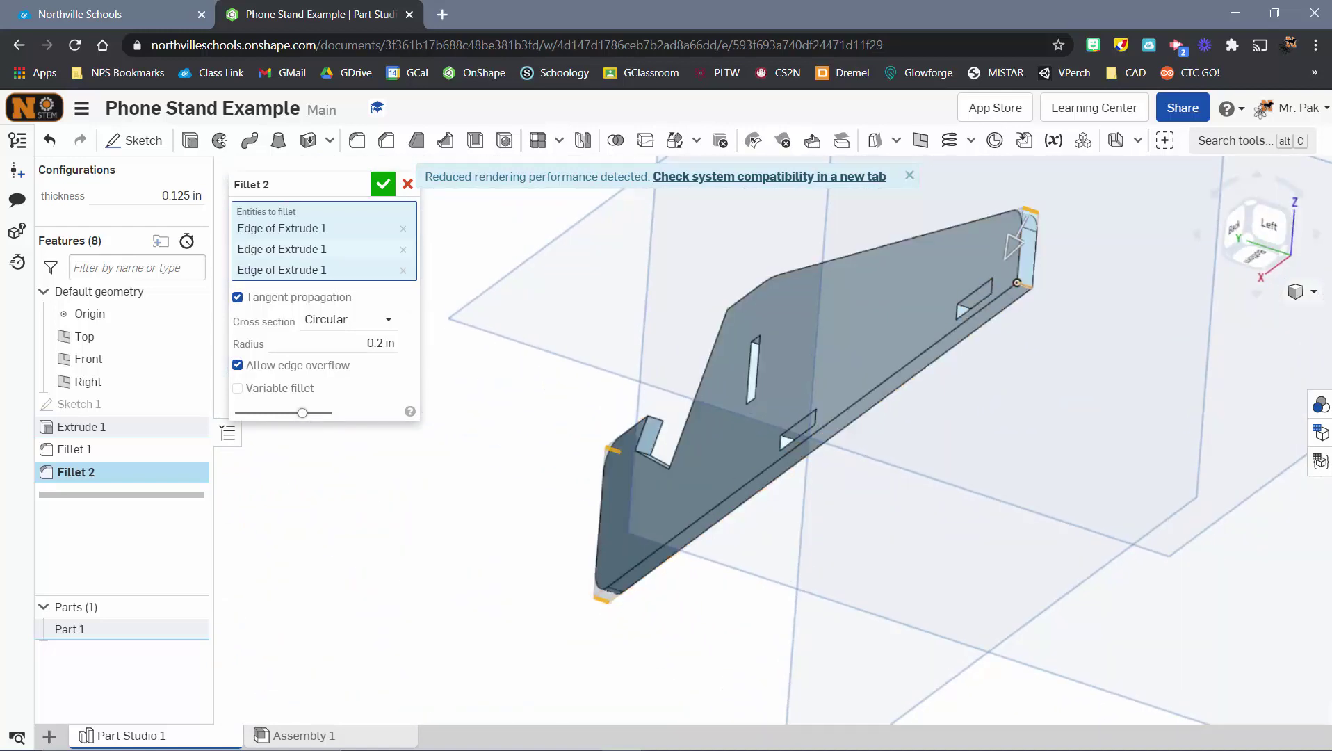
pyautogui.click(1018, 283)
# Set the corner fillet radius to 0.125 in and inspect the rounded corners
pyautogui.press('Tab')
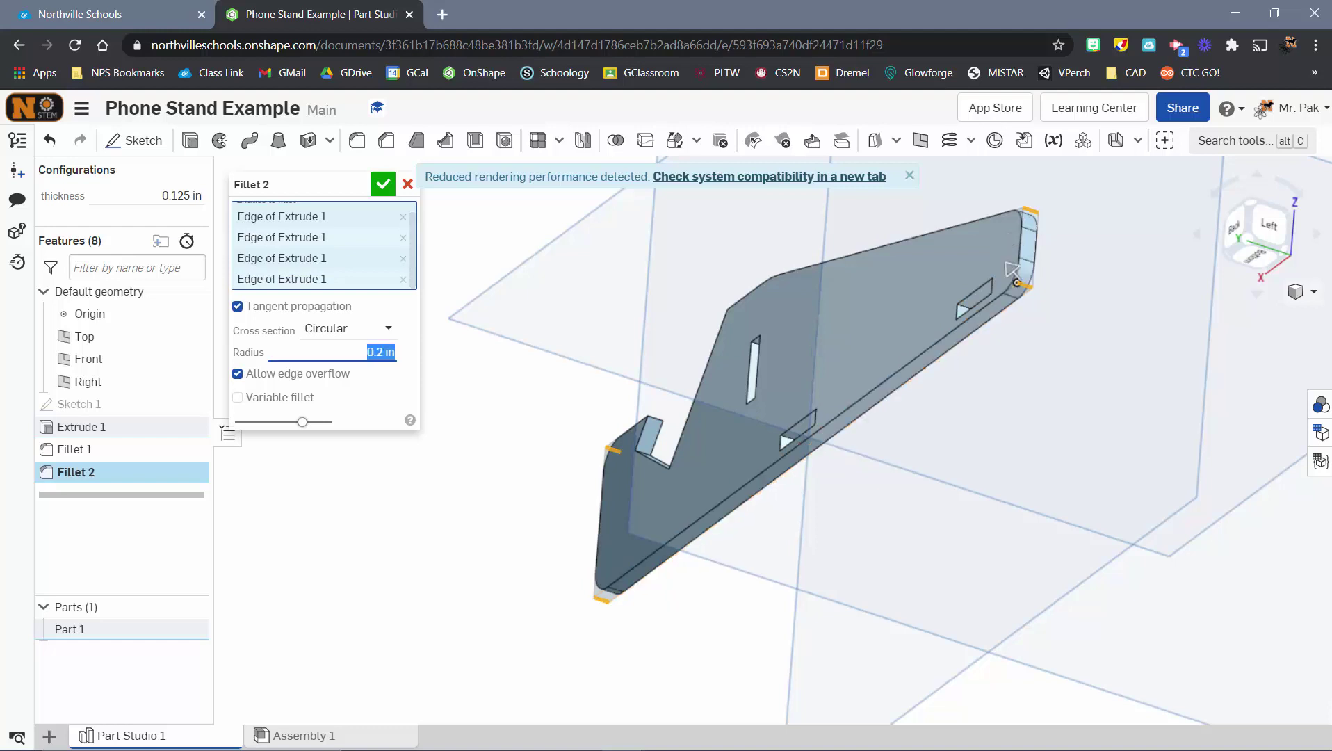
pyautogui.write('.125')
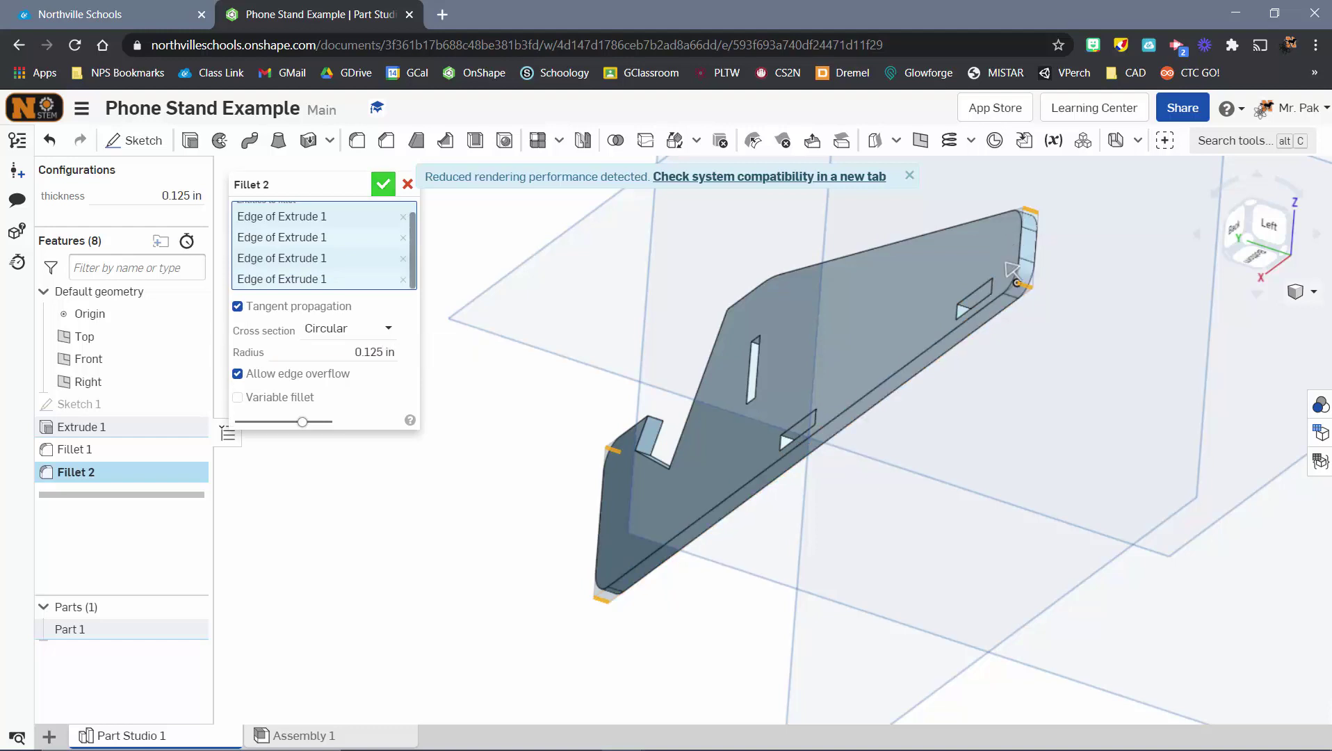
pyautogui.press('Return')
pyautogui.hotkey('shift', '2')
pyautogui.press('Right')
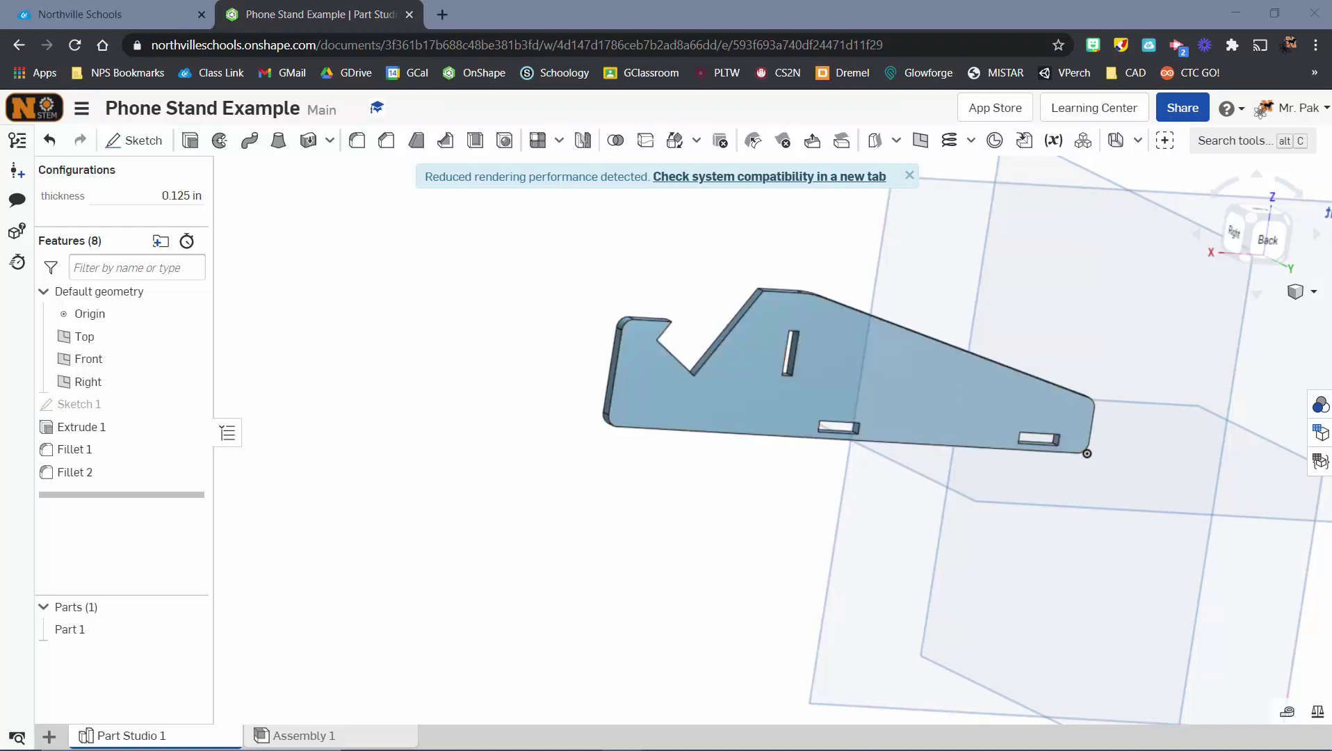
pyautogui.press('Up')
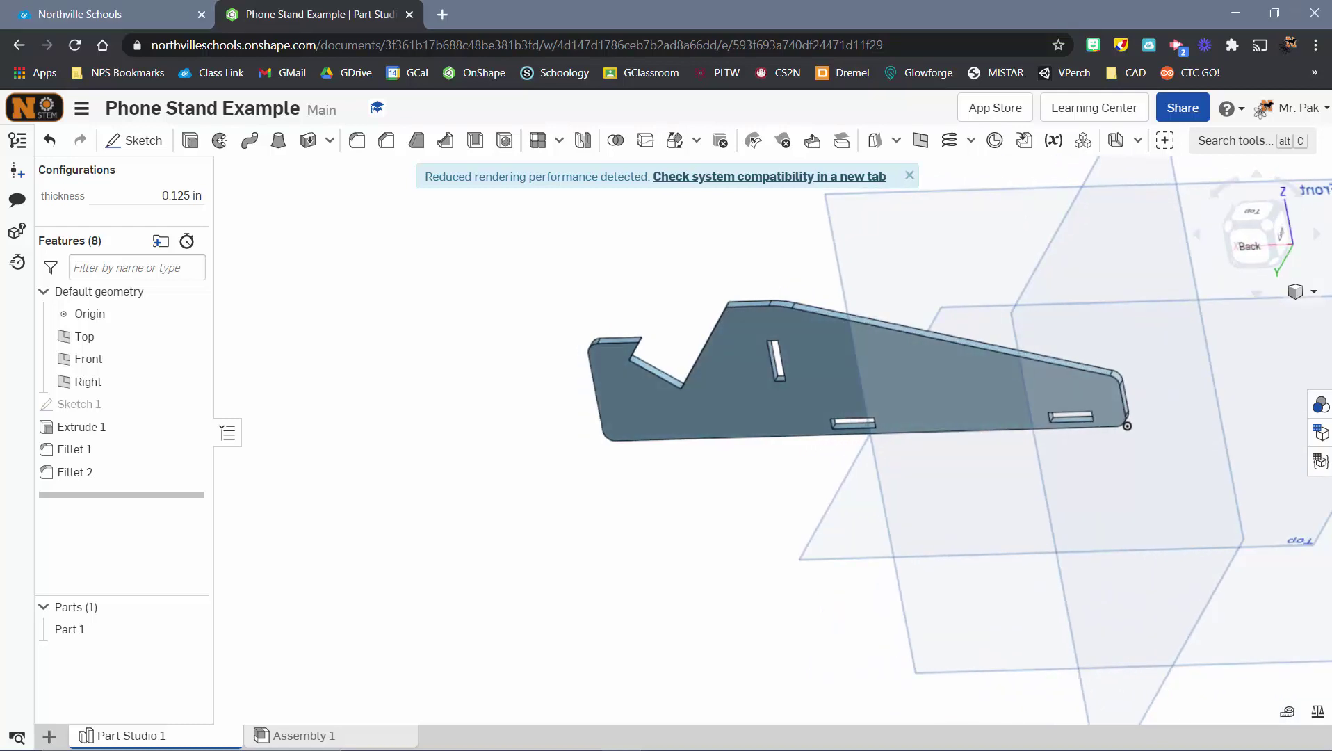
# Select the four phone-slot notch edges for a third fillet
pyautogui.click(357, 140)
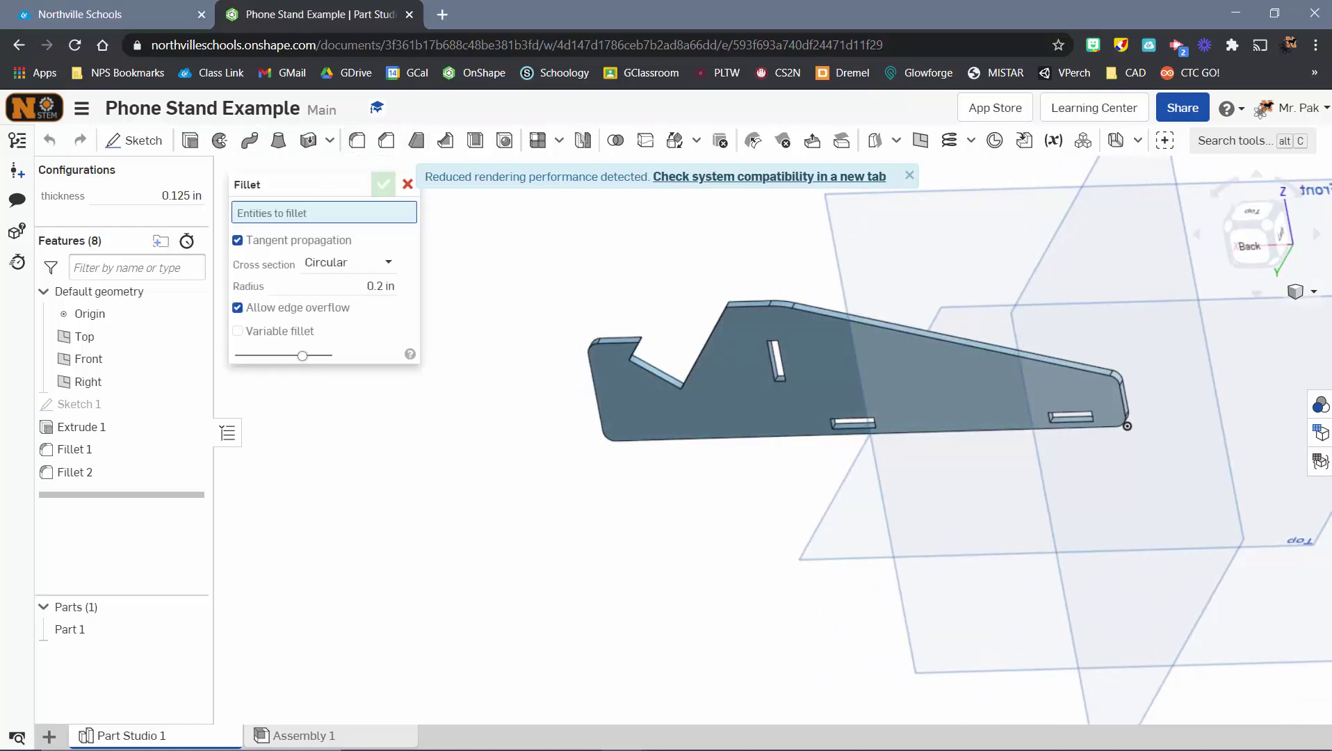
pyautogui.scroll(5, 640, 342)
pyautogui.click(638, 331)
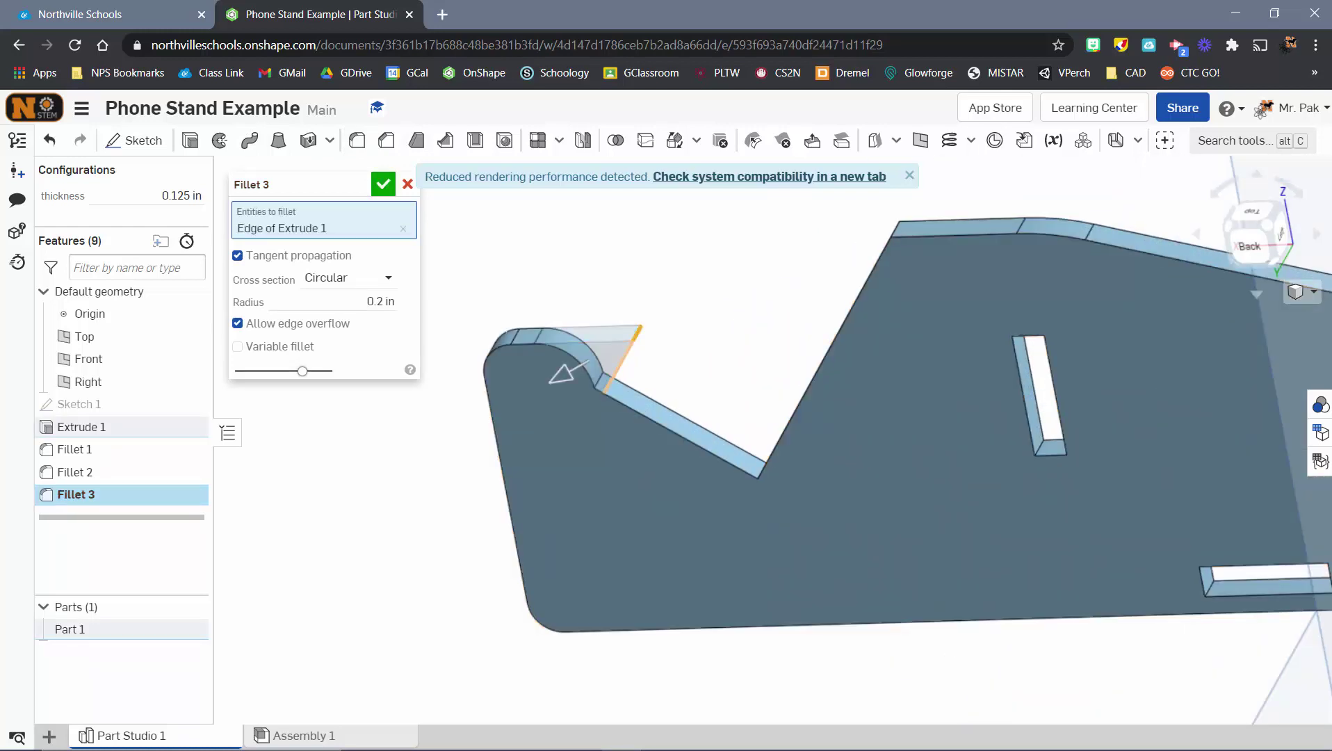
pyautogui.scroll(6, 585, 399)
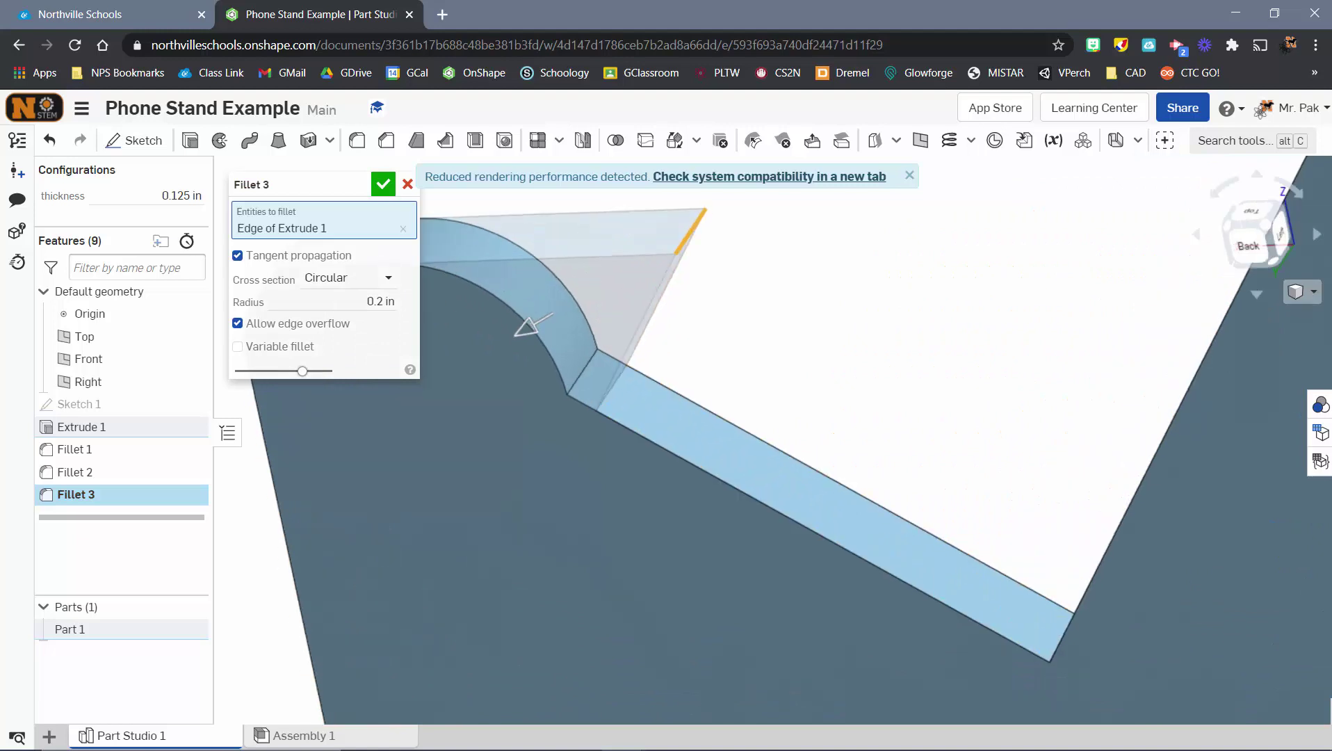
pyautogui.press('Left')
pyautogui.click(574, 333)
pyautogui.hotkey('shift', 'Right')
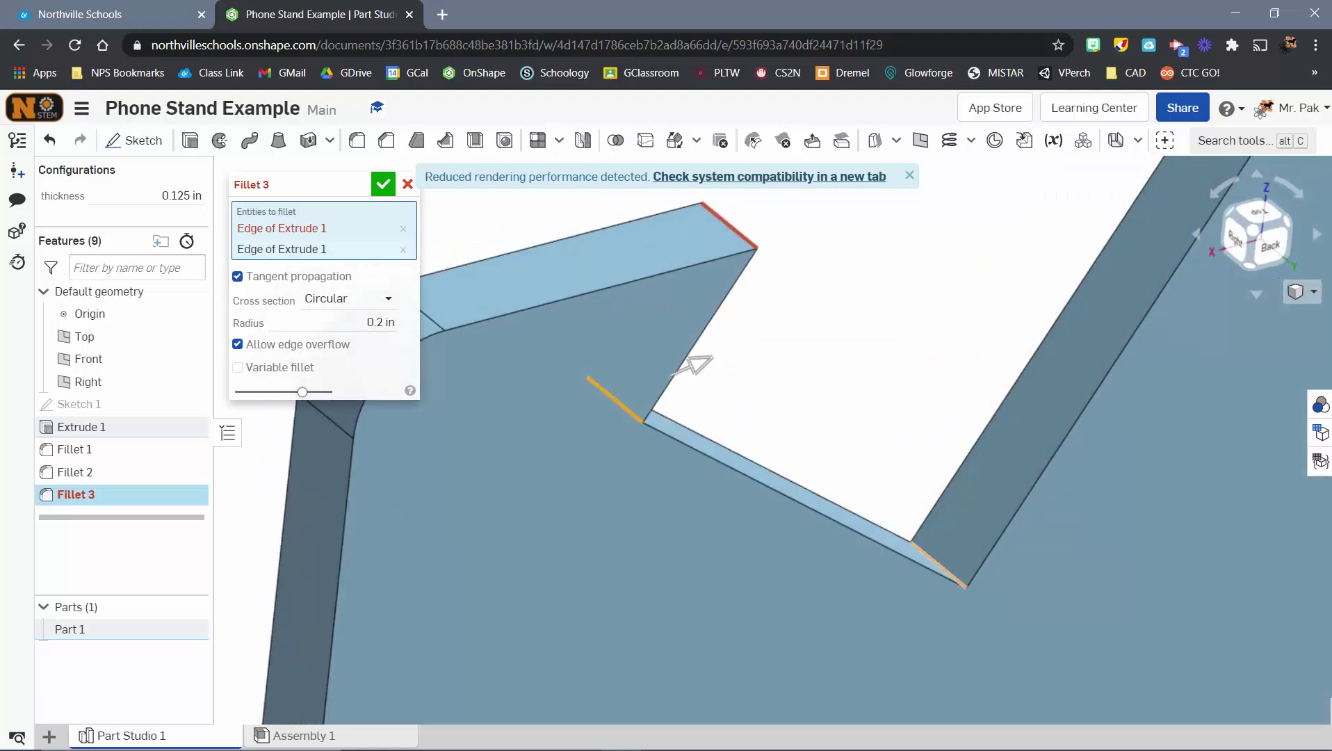
pyautogui.click(673, 373)
pyautogui.moveTo(931, 481)
pyautogui.mouseDown(button='right')
pyautogui.moveTo(913, 485)
pyautogui.moveTo(930, 480)
pyautogui.mouseUp(button='right')
pyautogui.scroll(-5, 931, 480)
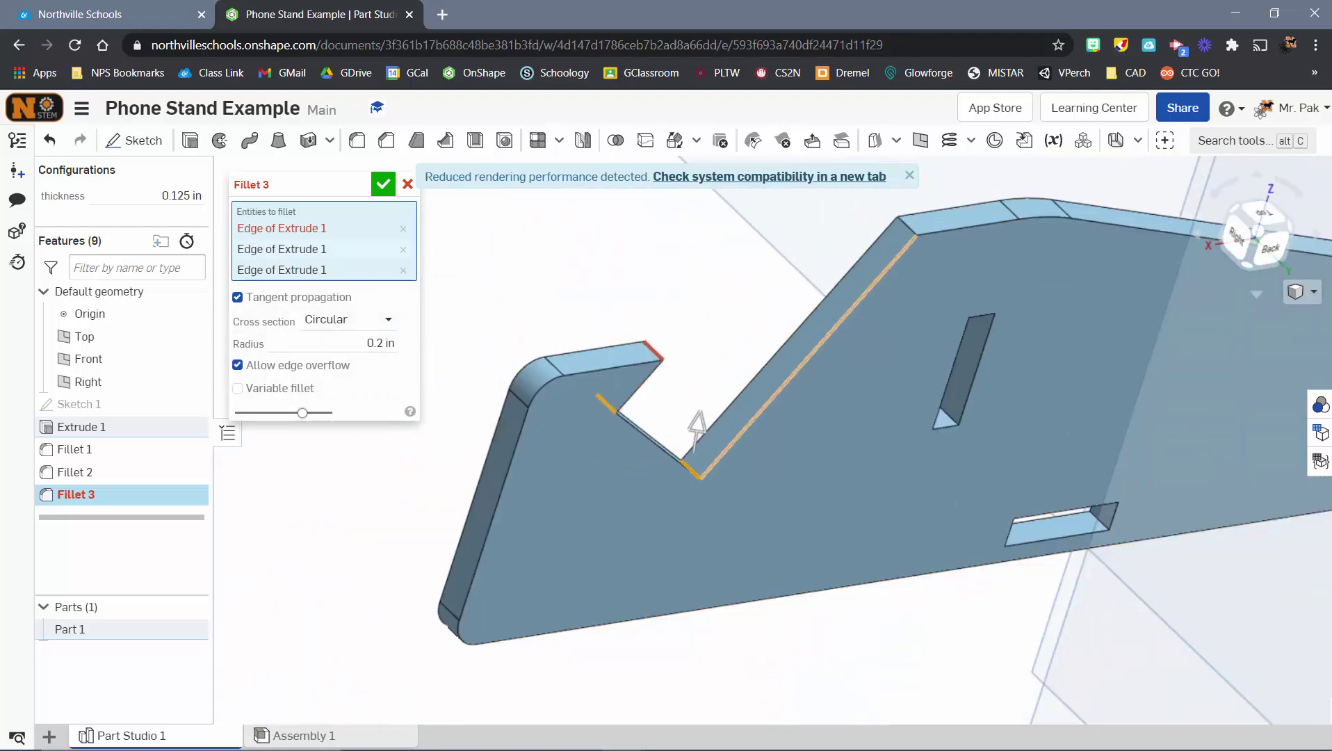
pyautogui.click(906, 232)
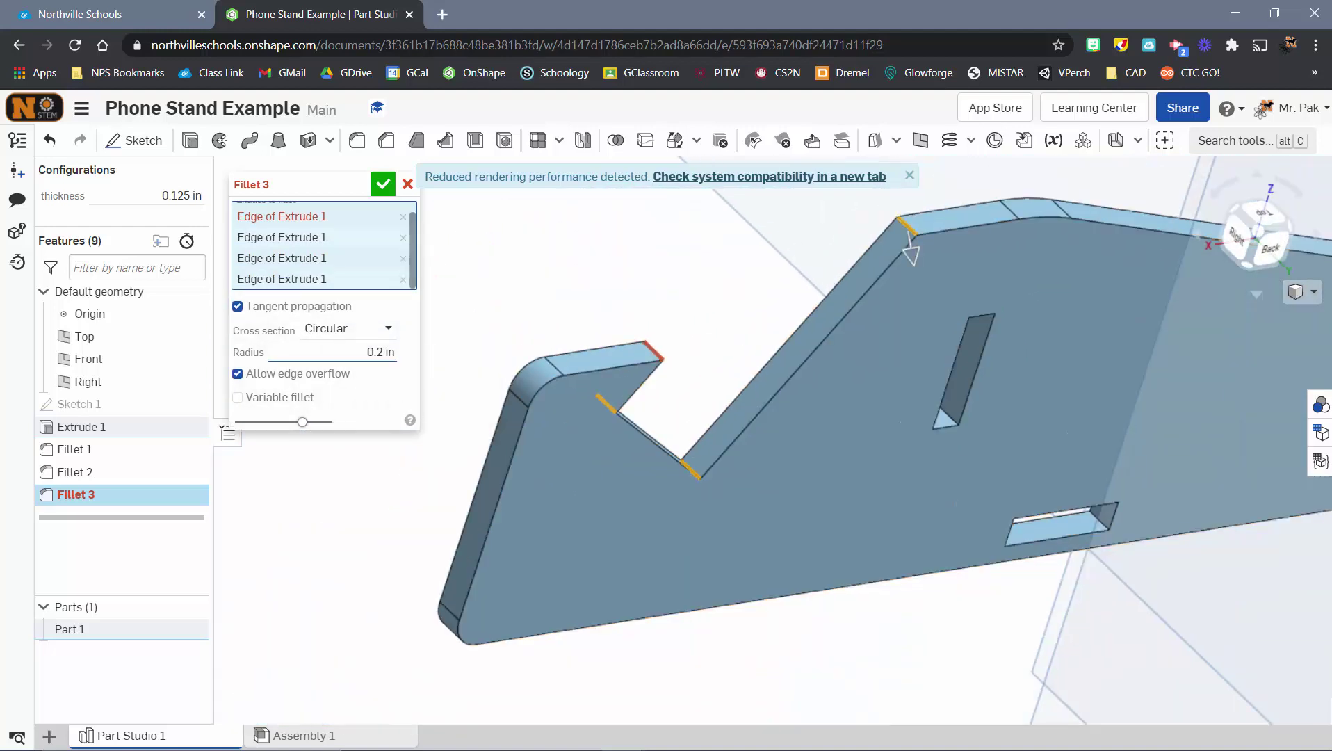
# Set the notch fillet radius to 0.063 in
pyautogui.press('Tab')
pyautogui.press('BackSpace')
pyautogui.write('.063')
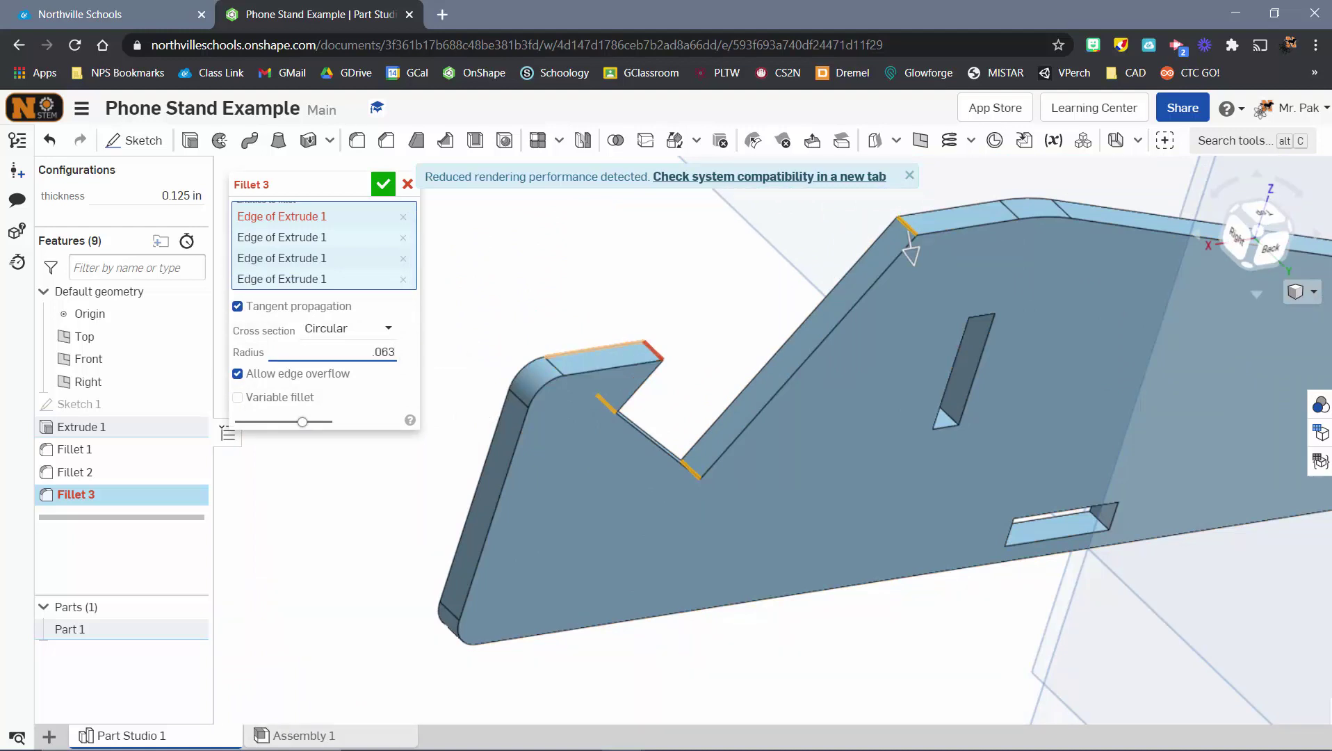
pyautogui.press('Return')
pyautogui.scroll(-5, 1008, 466)
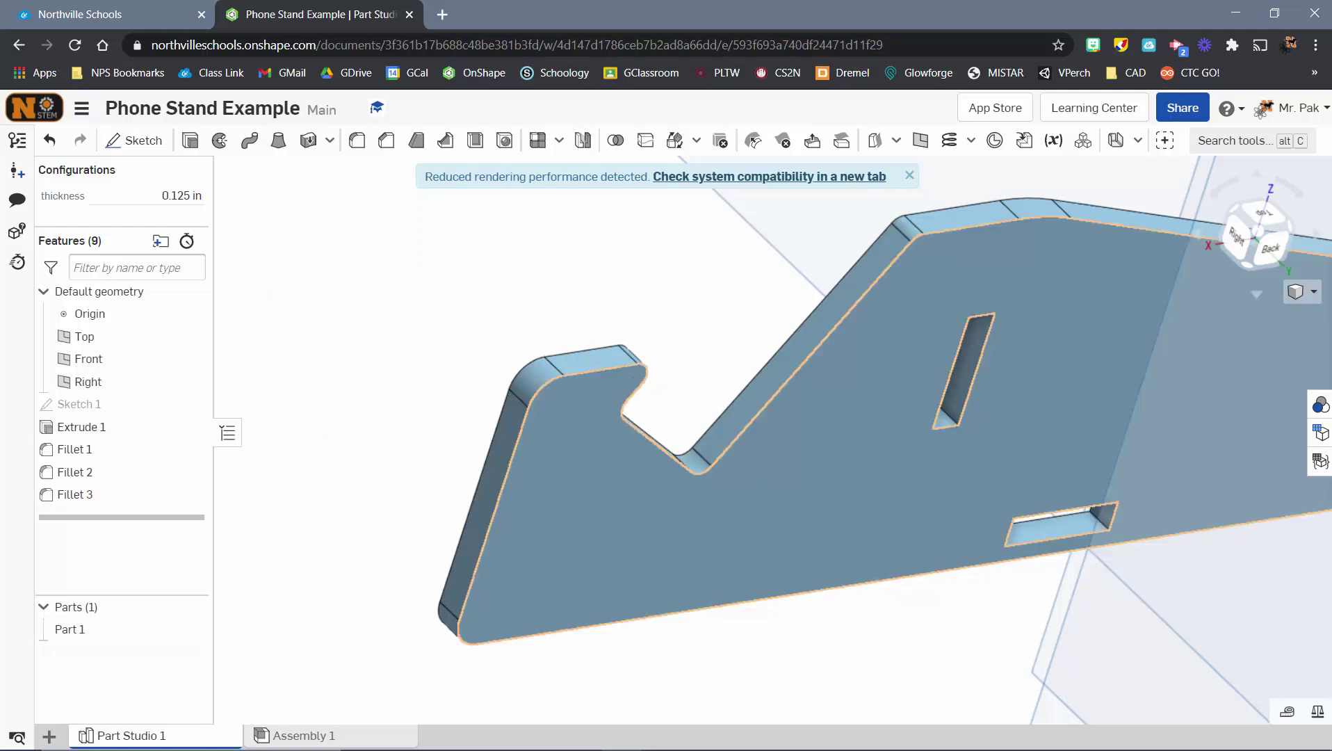
pyautogui.moveTo(668, 557); pyautogui.dragTo(772, 415, button='right')
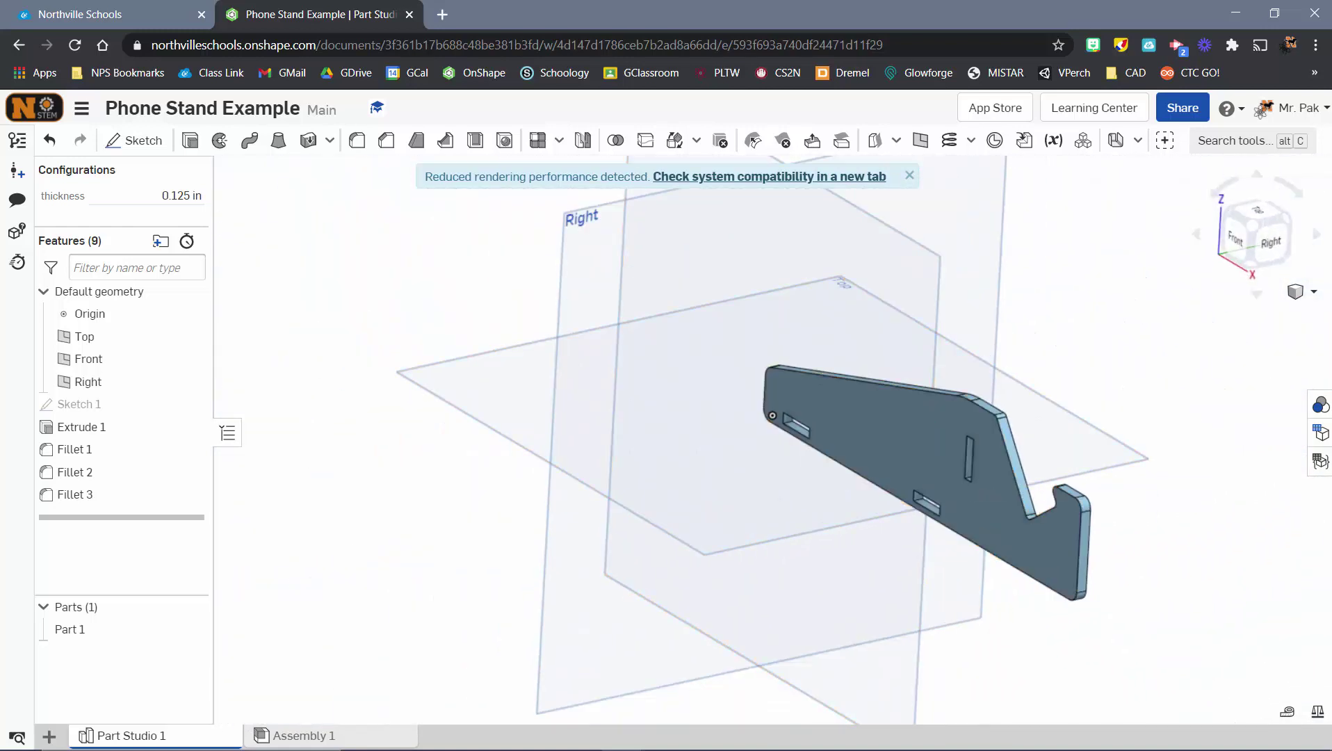
pyautogui.scroll(-2, 1089, 549)
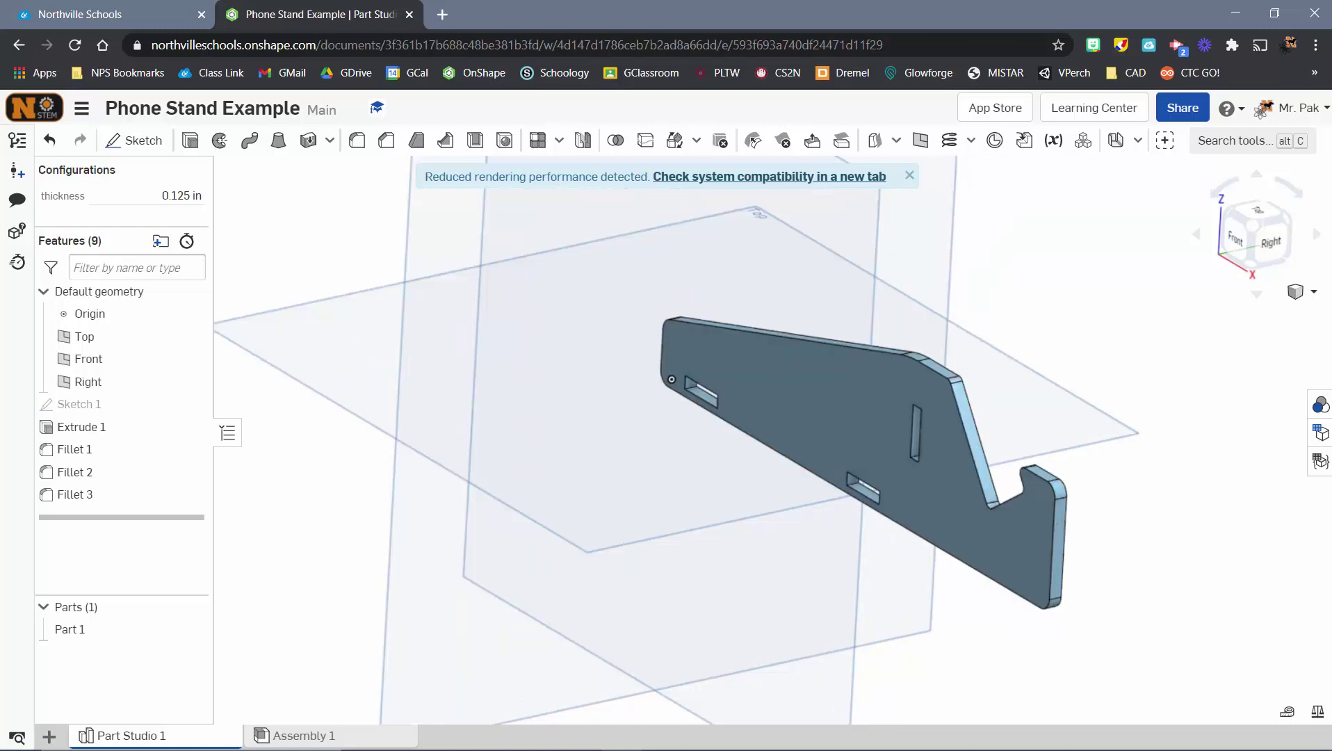